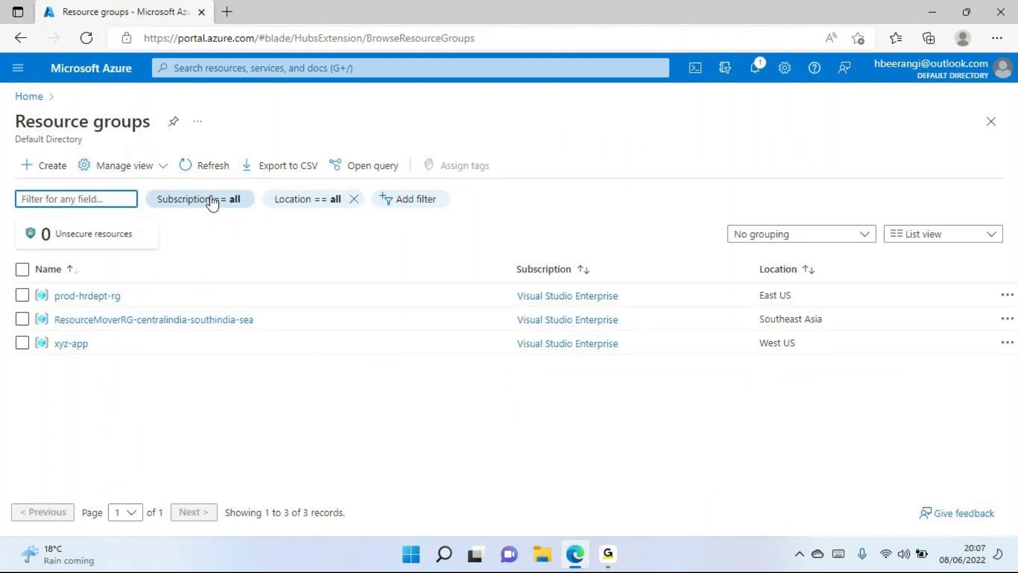
- Search the portal for the Activity log service and open it
click(231, 68)
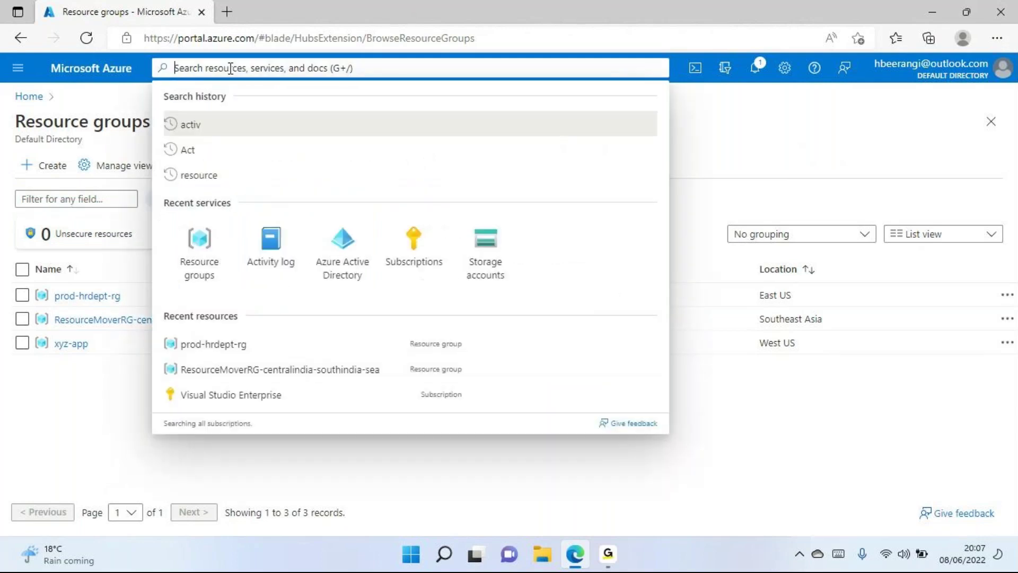
text(Ac)
click(222, 185)
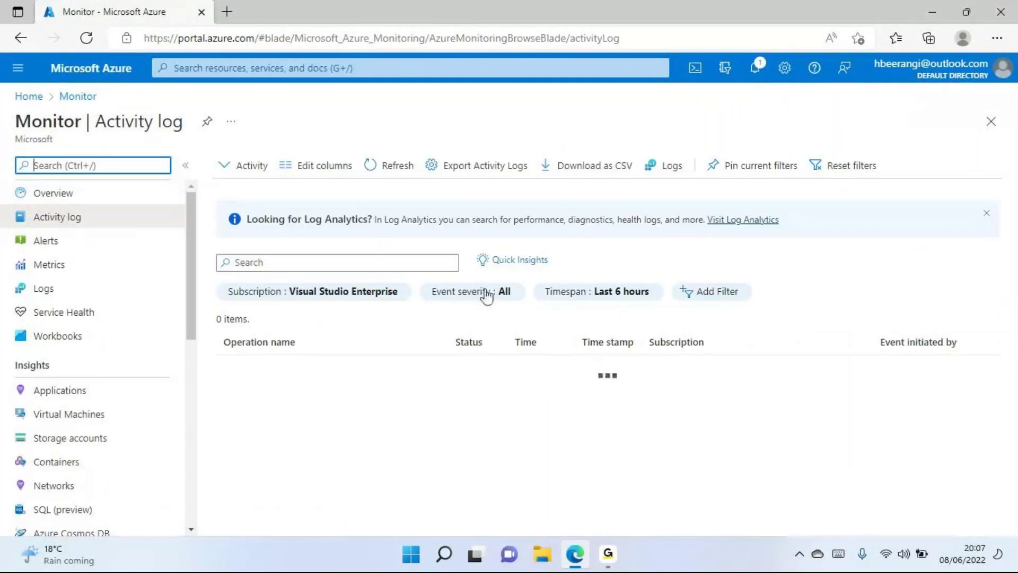
- Filter the activity log to the Last week timespan
click(619, 297)
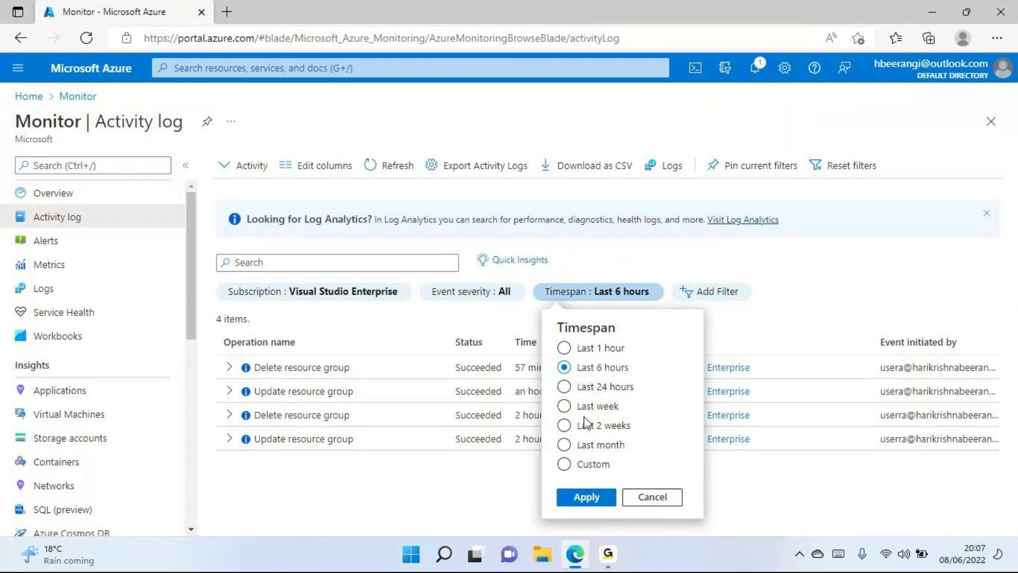
click(565, 406)
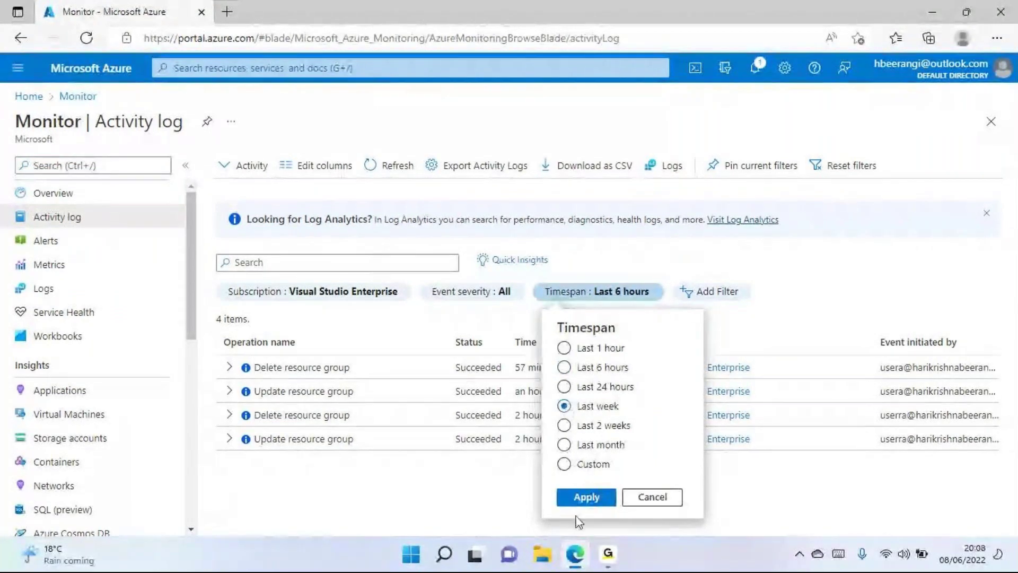
click(564, 387)
click(565, 406)
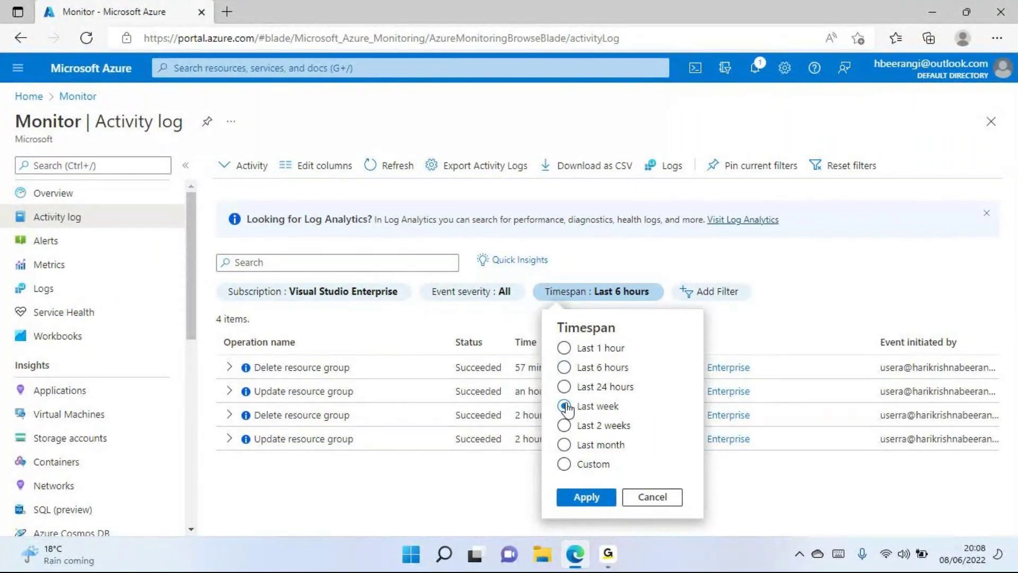
click(586, 501)
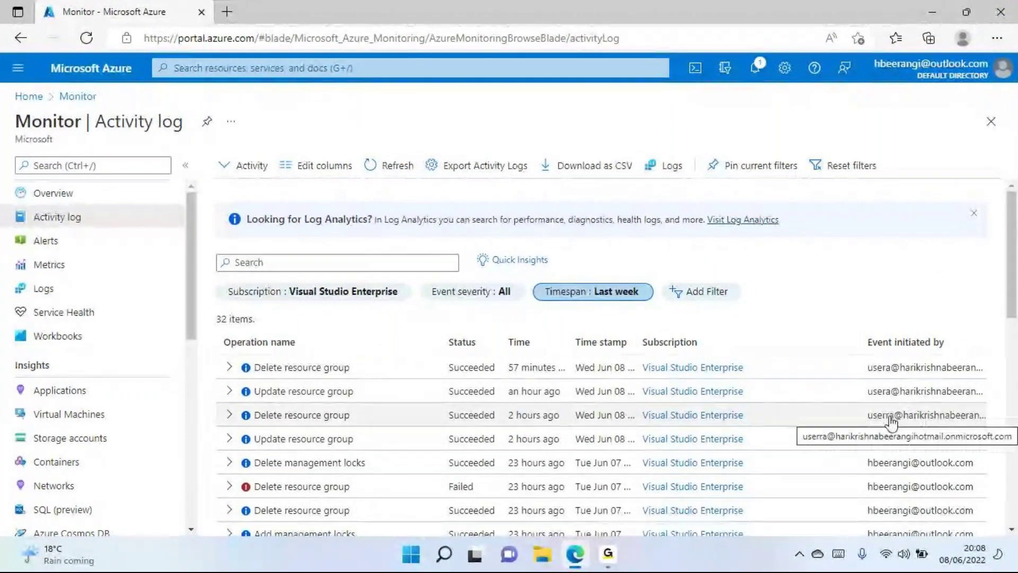
- Examine the past week's logged operations, their statuses and which accounts initiated them
scroll(945, 324, down, 1)
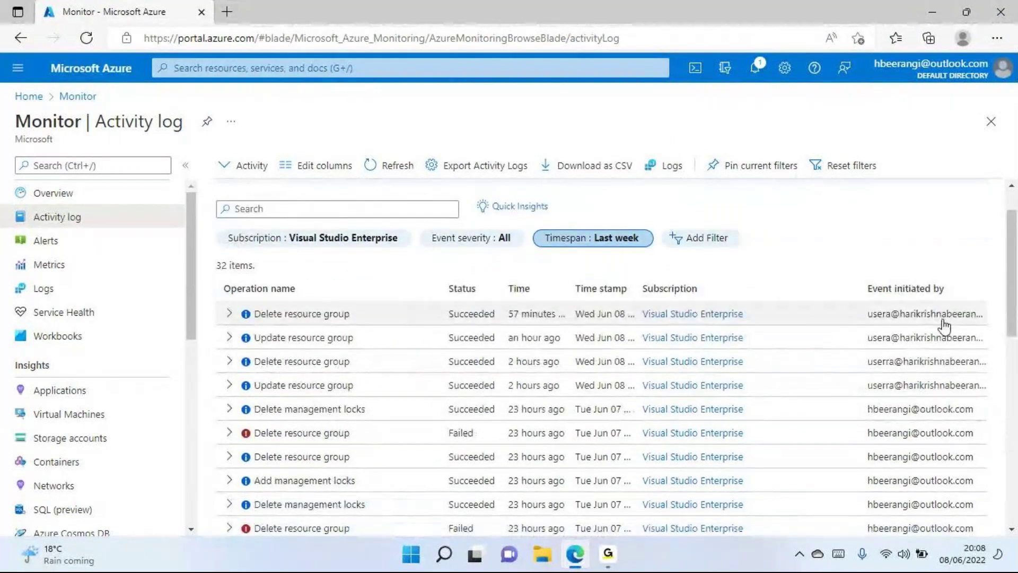
scroll(945, 325, down, 3)
scroll(946, 324, down, 4)
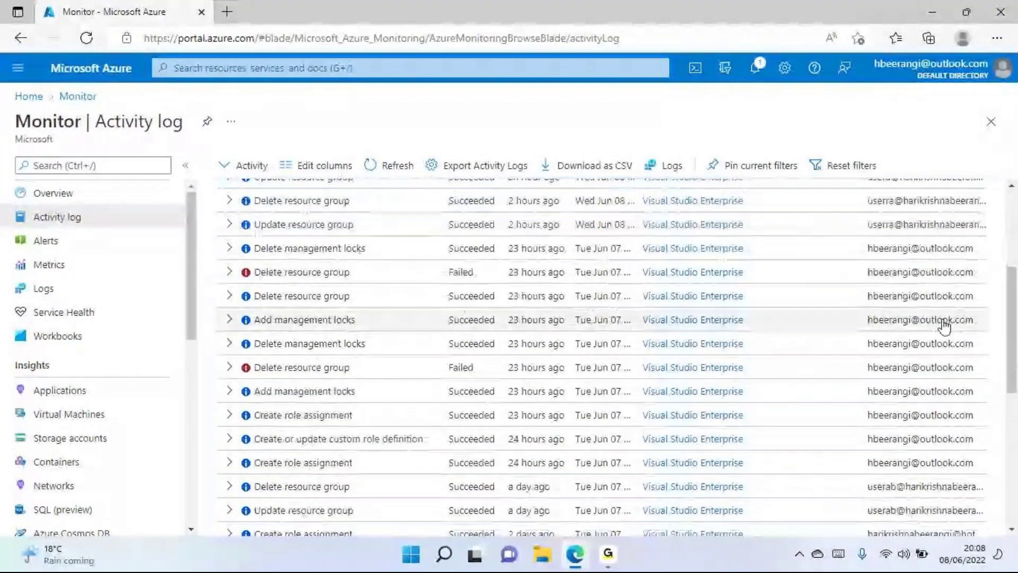
scroll(933, 331, up, 3)
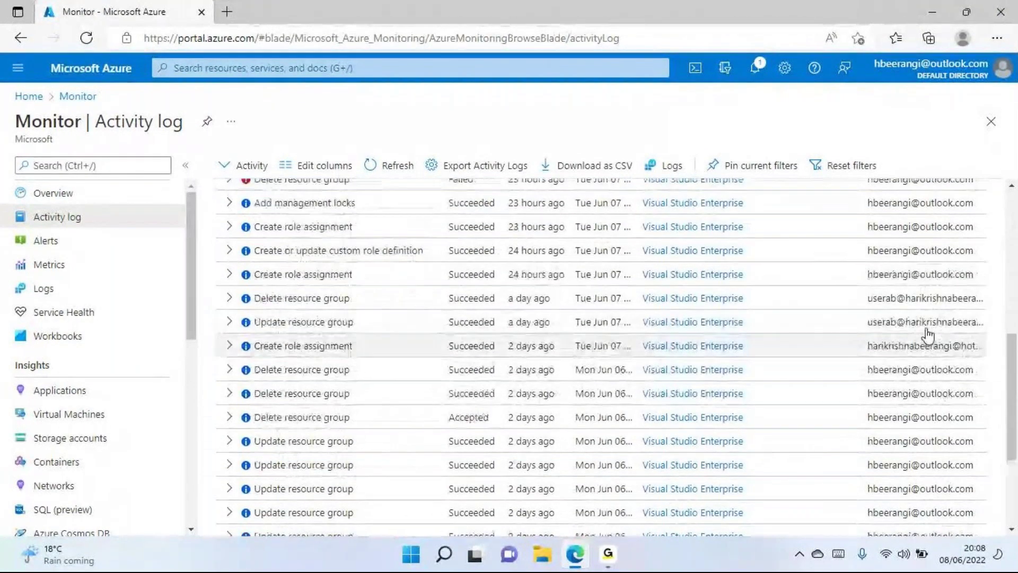
scroll(925, 337, down, 3)
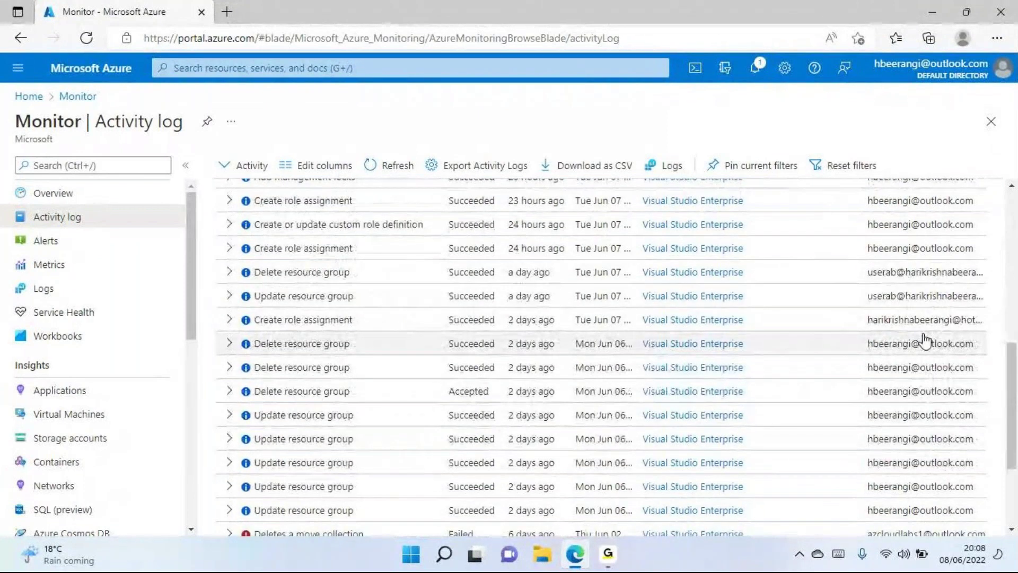
scroll(927, 337, up, 7)
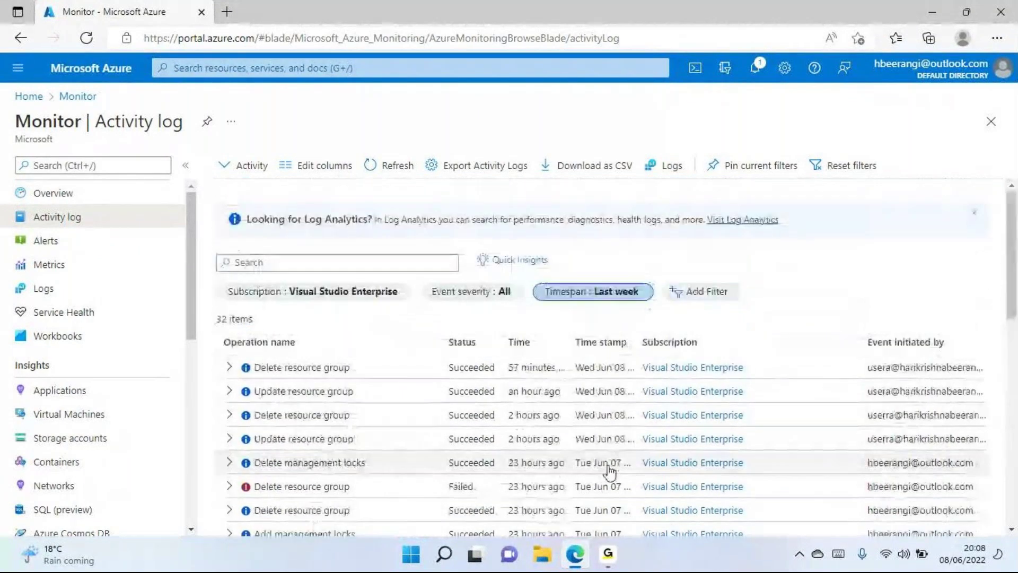
- Open the prod-hrdept-rg resource group from the home page and look through its Settings, Cost Management and Monitoring entries
click(990, 122)
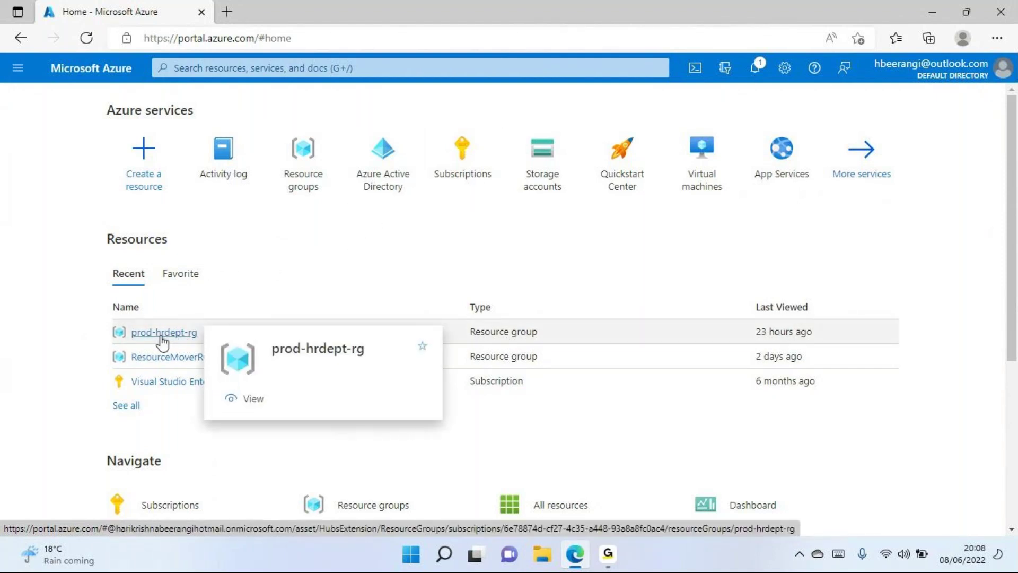
click(162, 334)
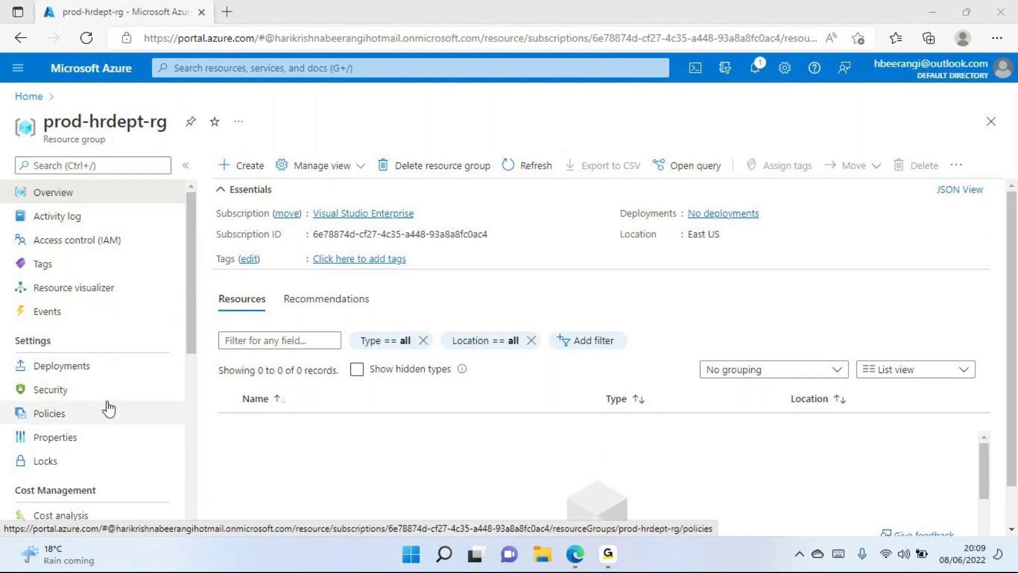
scroll(101, 382, down, 2)
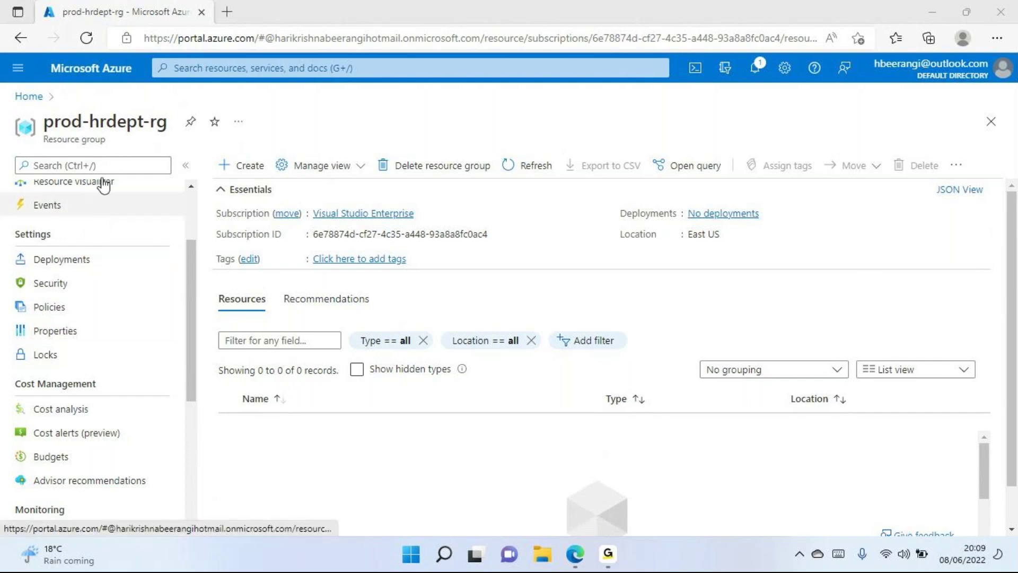
scroll(96, 265, up, 3)
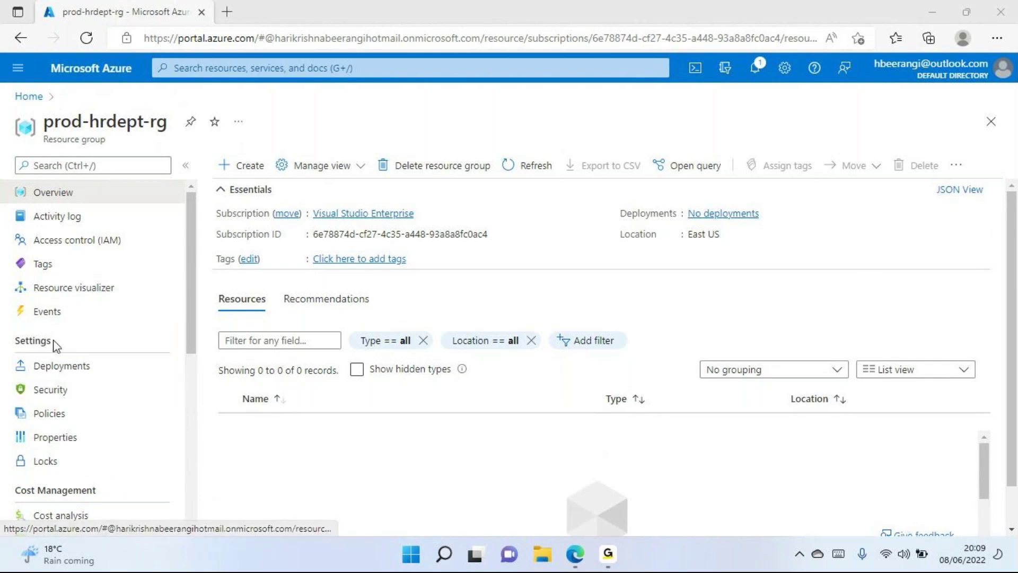
scroll(56, 345, down, 3)
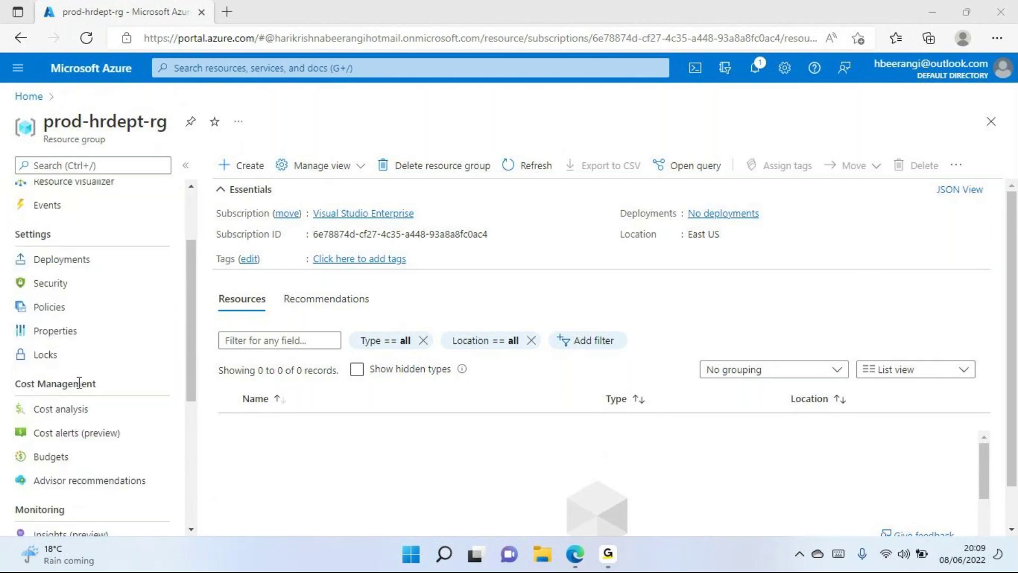
scroll(81, 387, down, 2)
scroll(64, 393, down, 1)
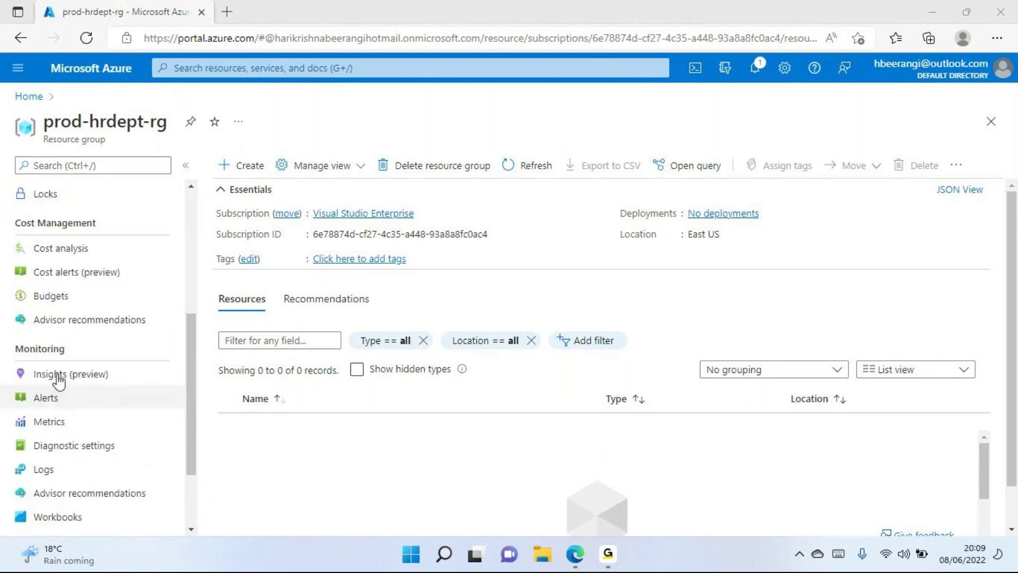
double_click(48, 347)
scroll(66, 412, down, 2)
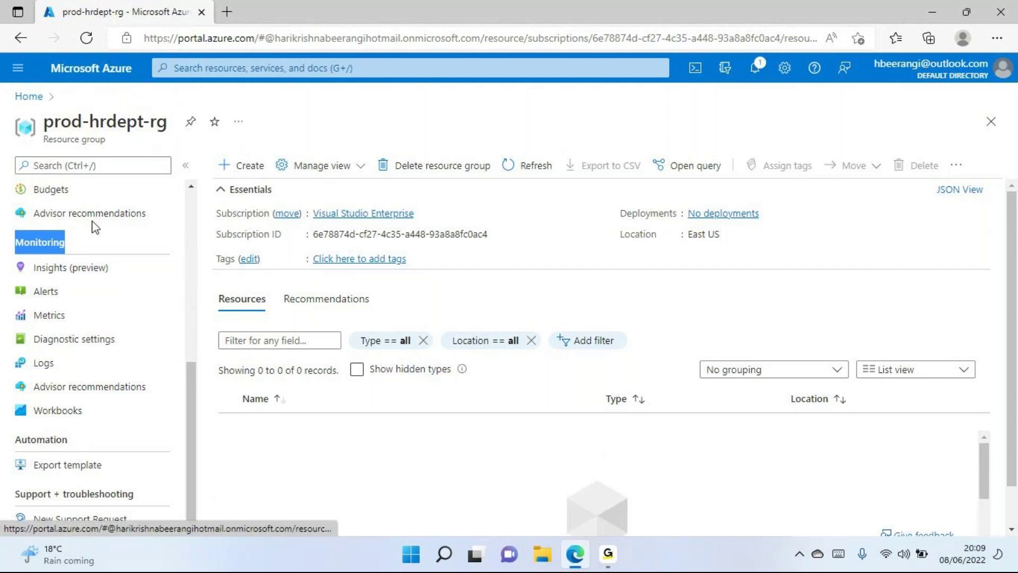
drag(168, 126, 52, 129)
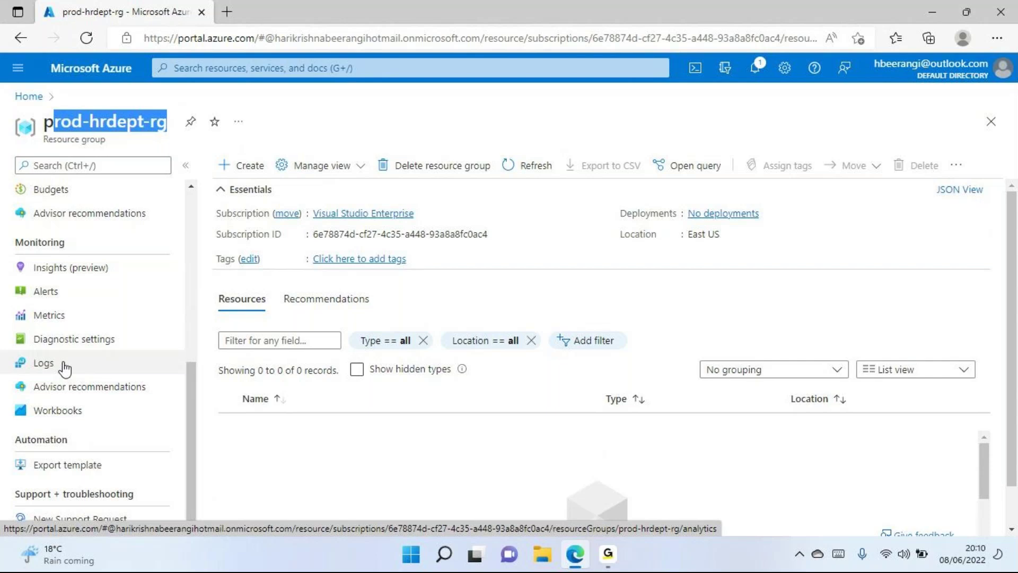
- Open the Properties page of the prod-hrdept-rg resource group
scroll(106, 297, up, 4)
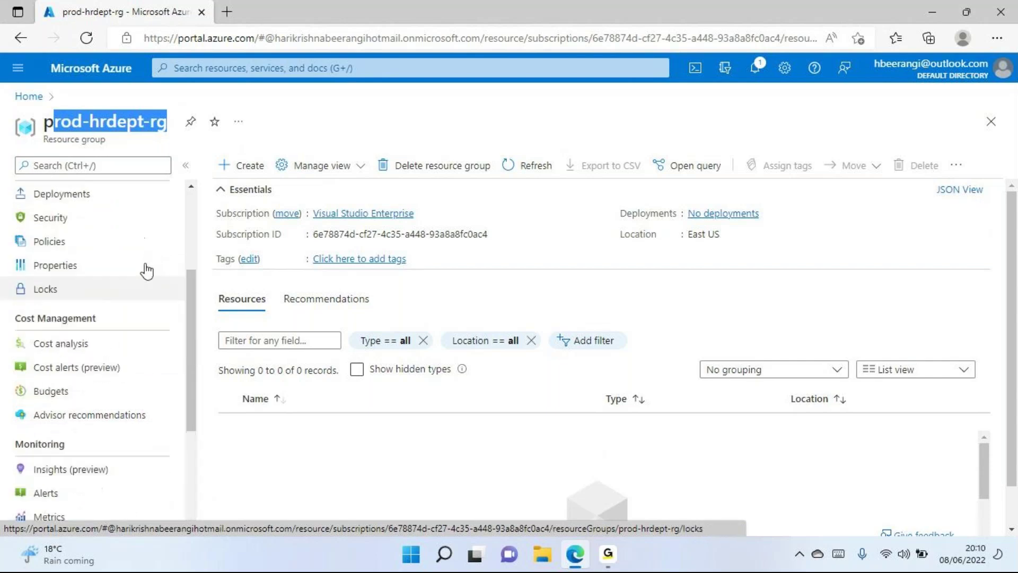
click(61, 279)
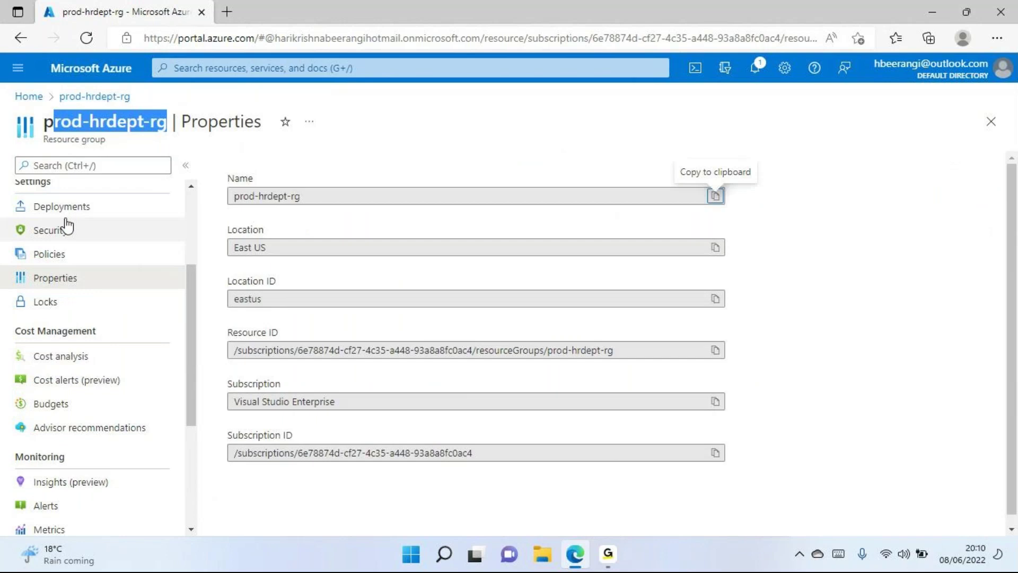
scroll(84, 286, up, 1)
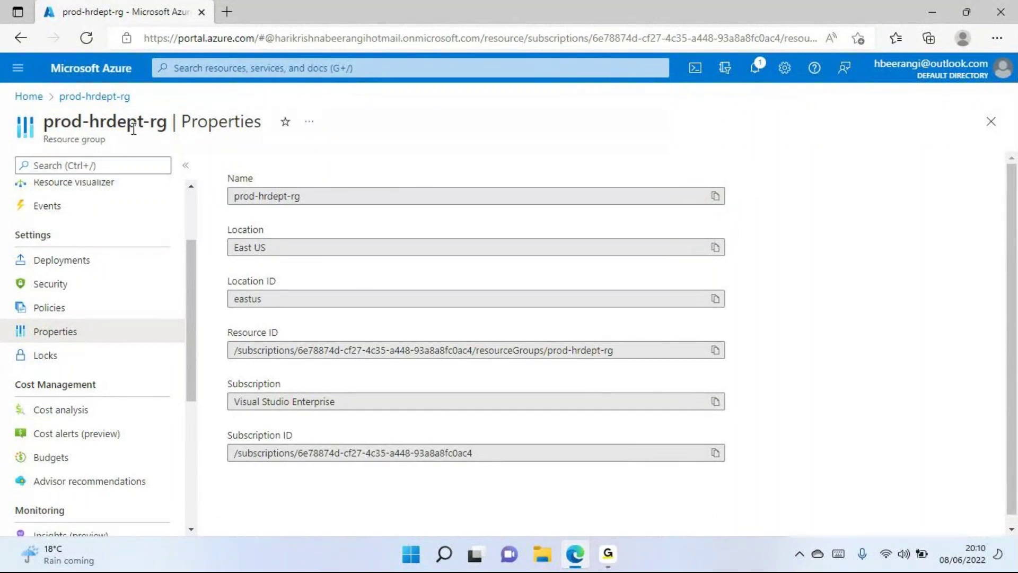
- Review the resource group's name, location, location ID, resource ID, subscription and subscription ID
drag(168, 125, 67, 124)
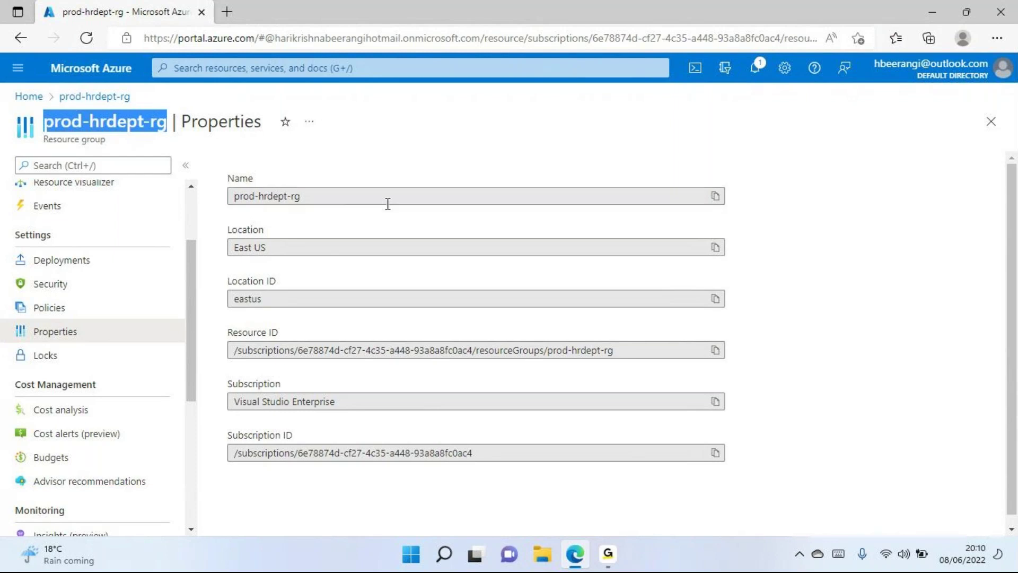
drag(301, 196, 233, 196)
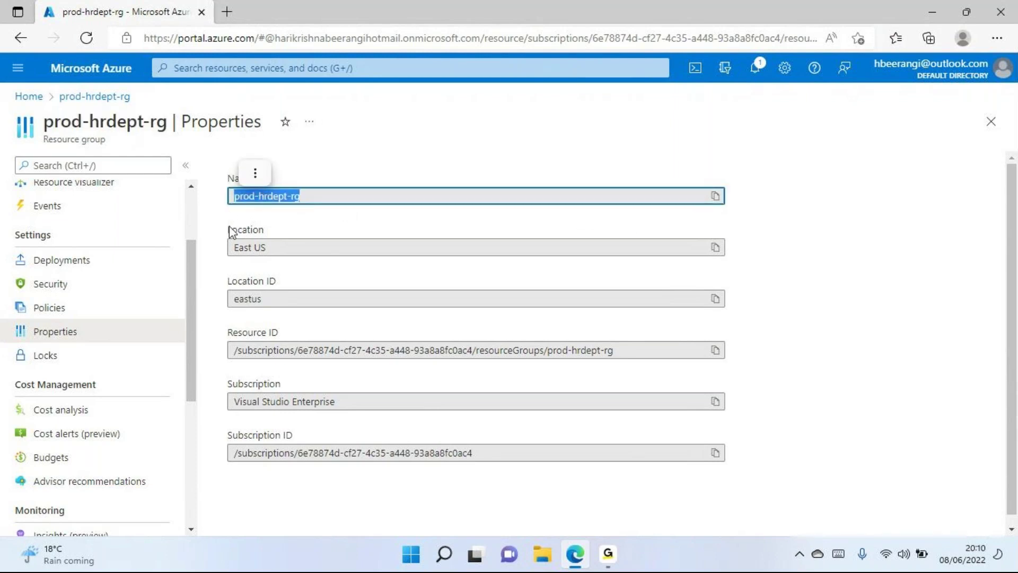
double_click(263, 247)
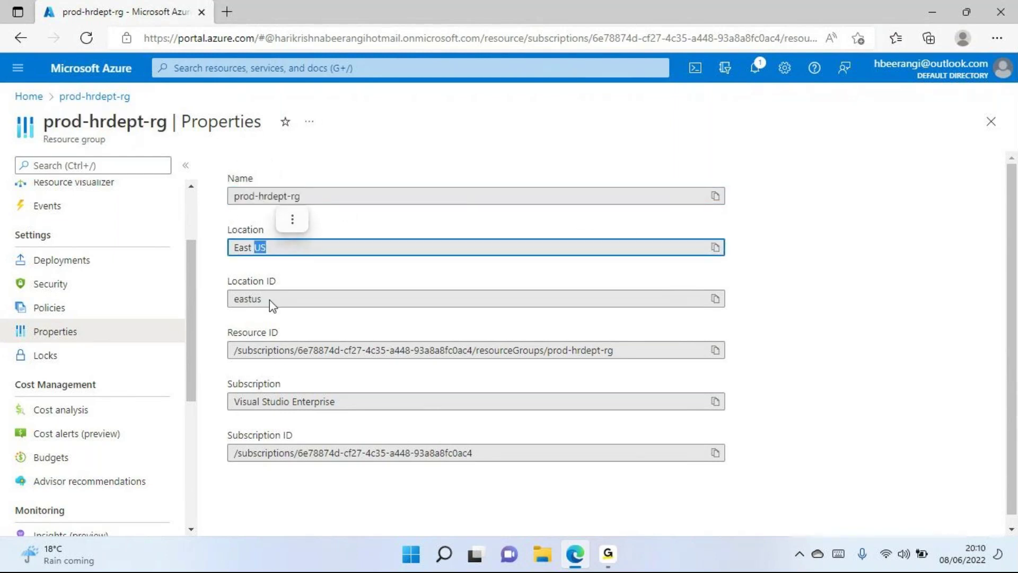
drag(268, 299, 232, 303)
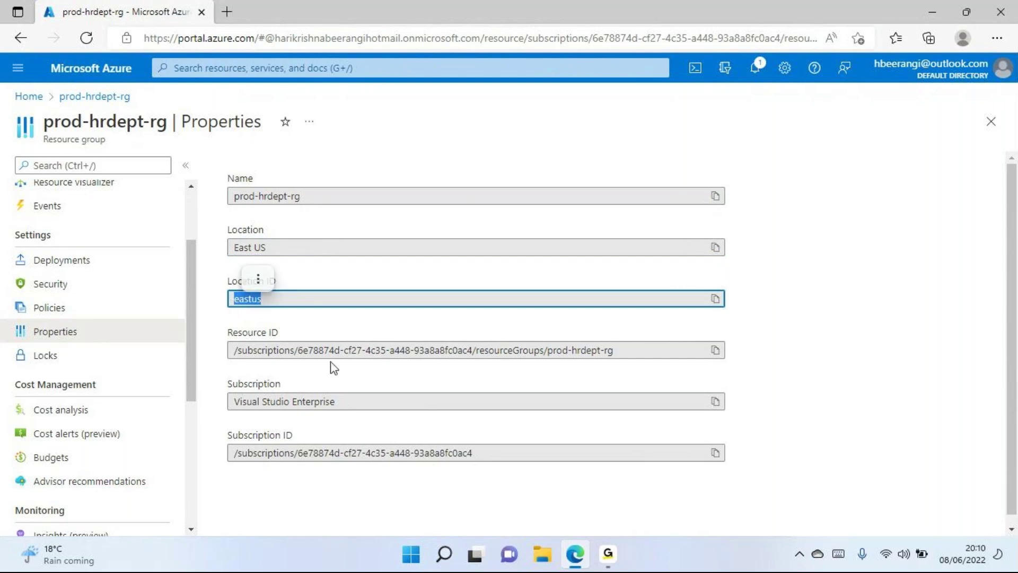
drag(610, 350, 233, 351)
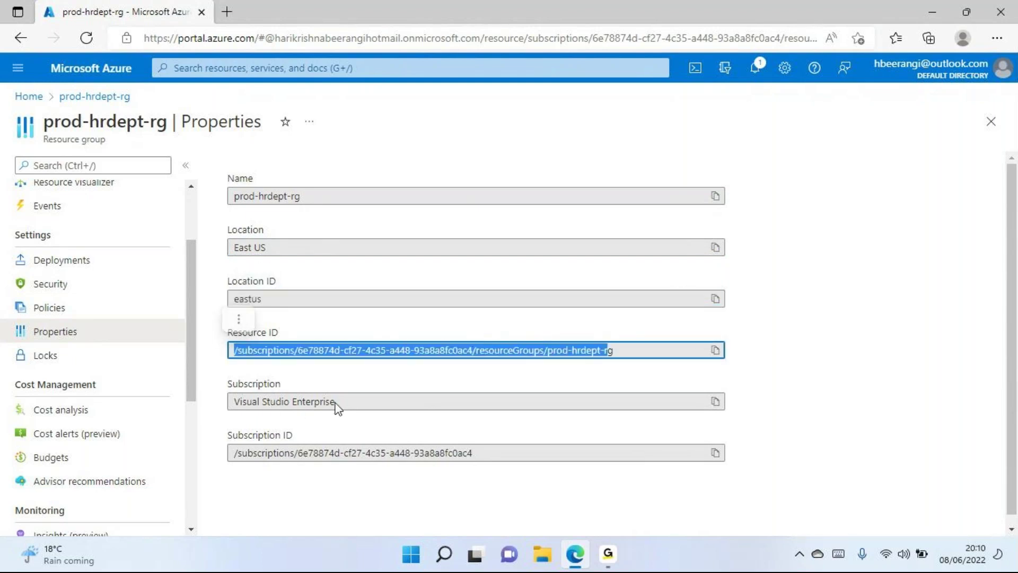
drag(336, 401, 235, 404)
drag(474, 453, 306, 457)
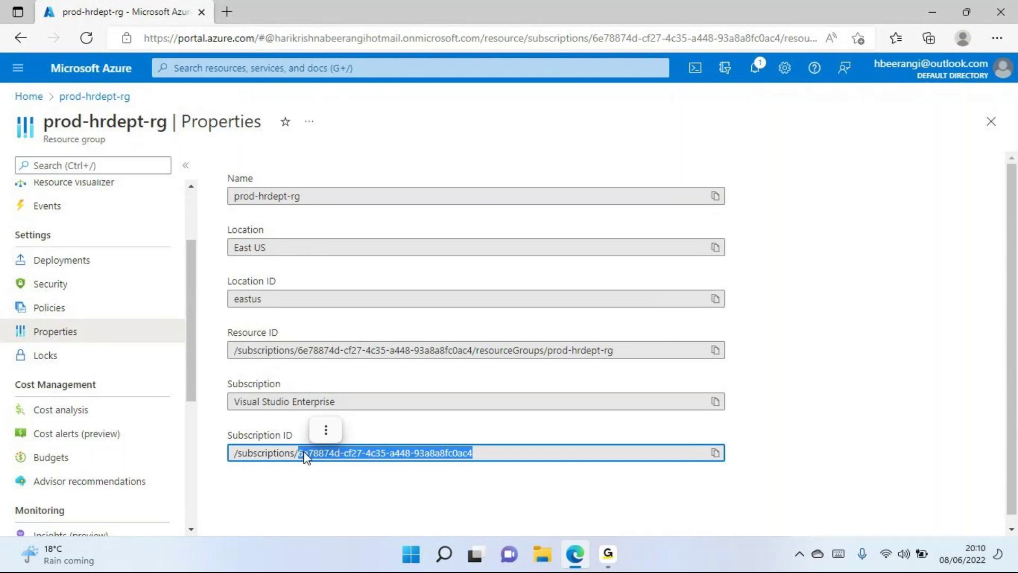
click(326, 430)
click(332, 427)
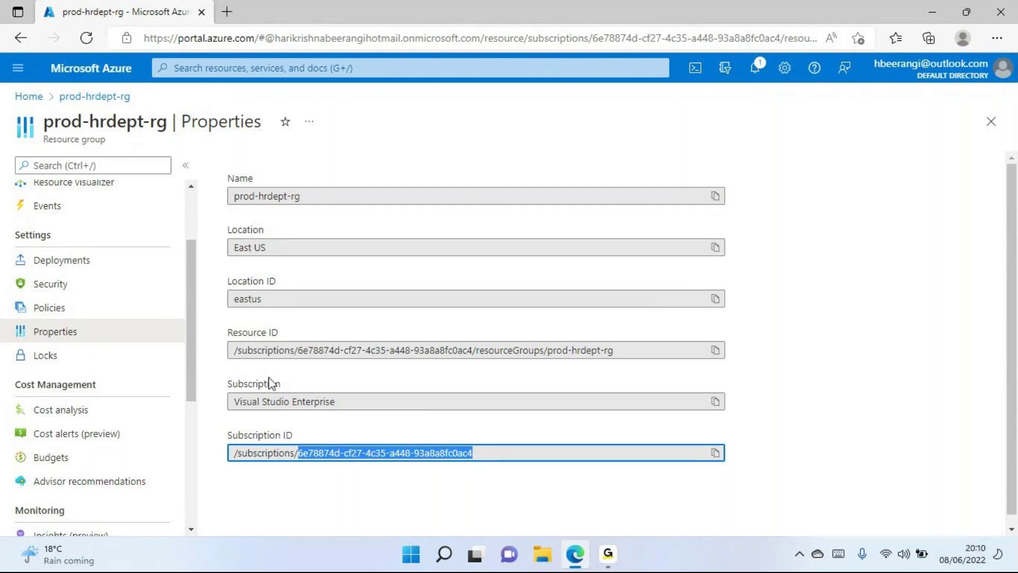
- Compare the resource group's Location with its Location ID, and examine the Resource ID path
drag(228, 332, 281, 336)
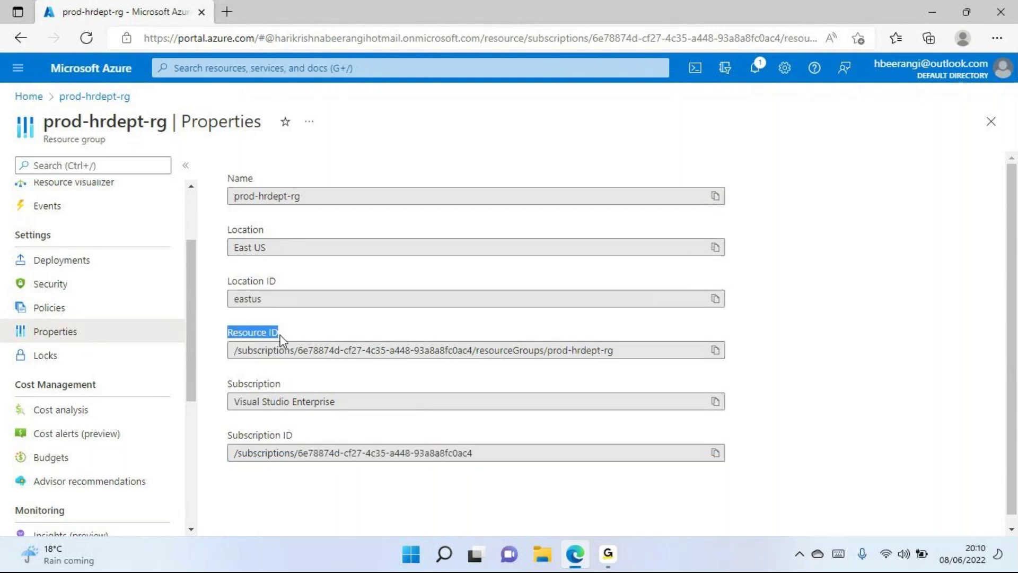
drag(275, 282, 228, 281)
click(257, 299)
click(348, 268)
click(250, 254)
click(256, 266)
click(255, 253)
click(271, 249)
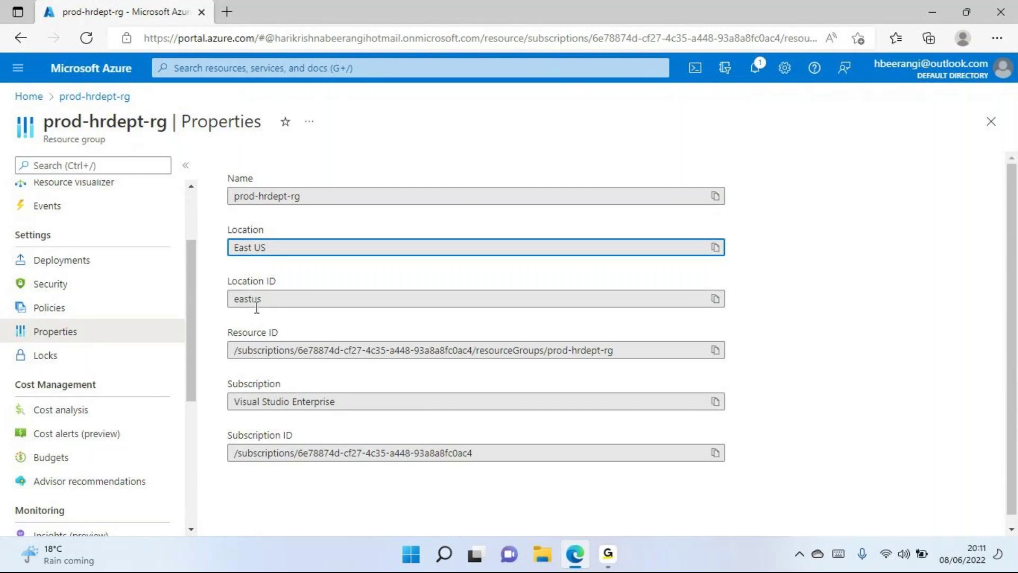
double_click(259, 282)
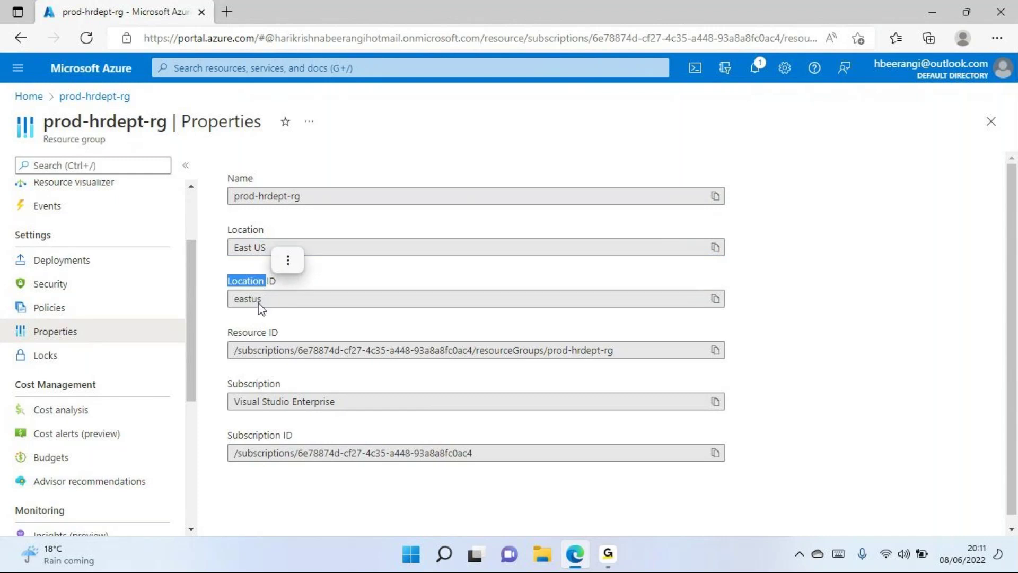
click(255, 256)
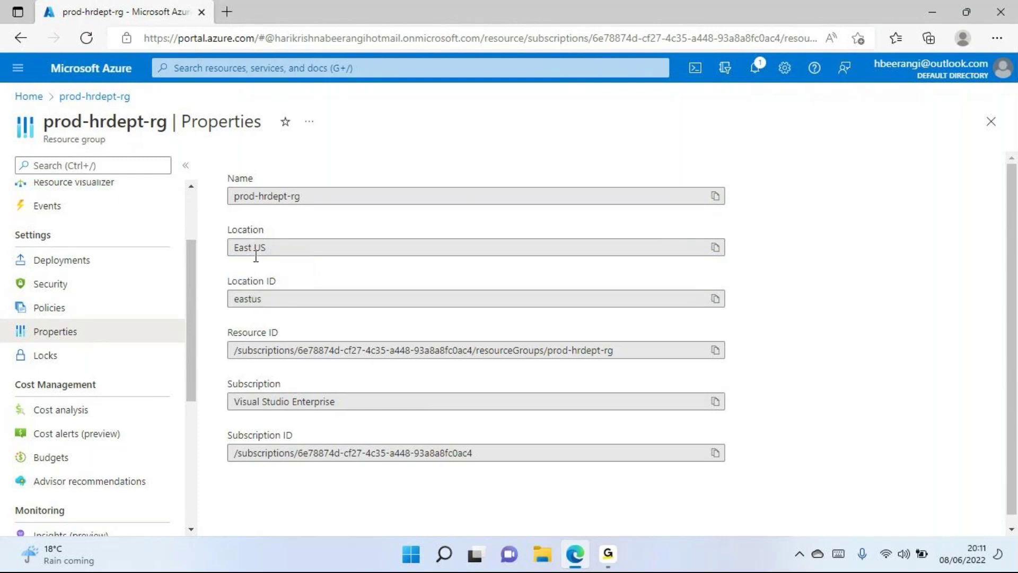
click(256, 305)
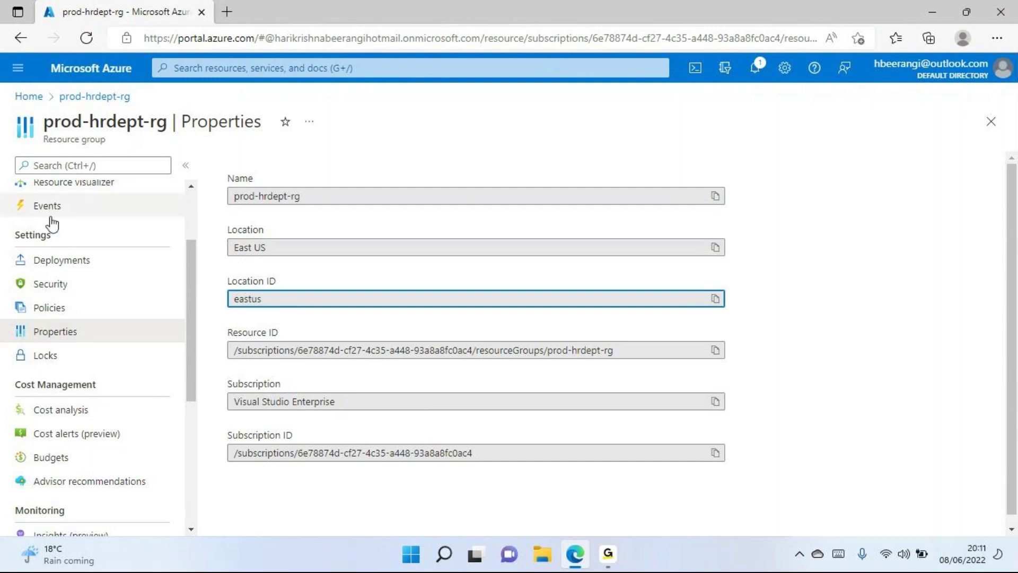
click(267, 350)
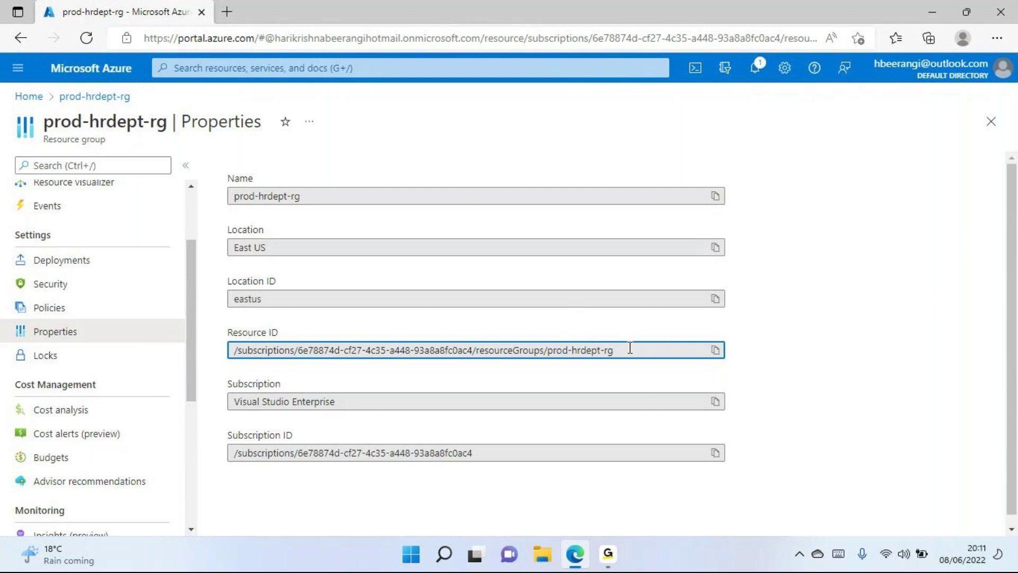
- Examine the full Resource ID and compare its subscription segment with the Subscription ID
drag(615, 351, 256, 343)
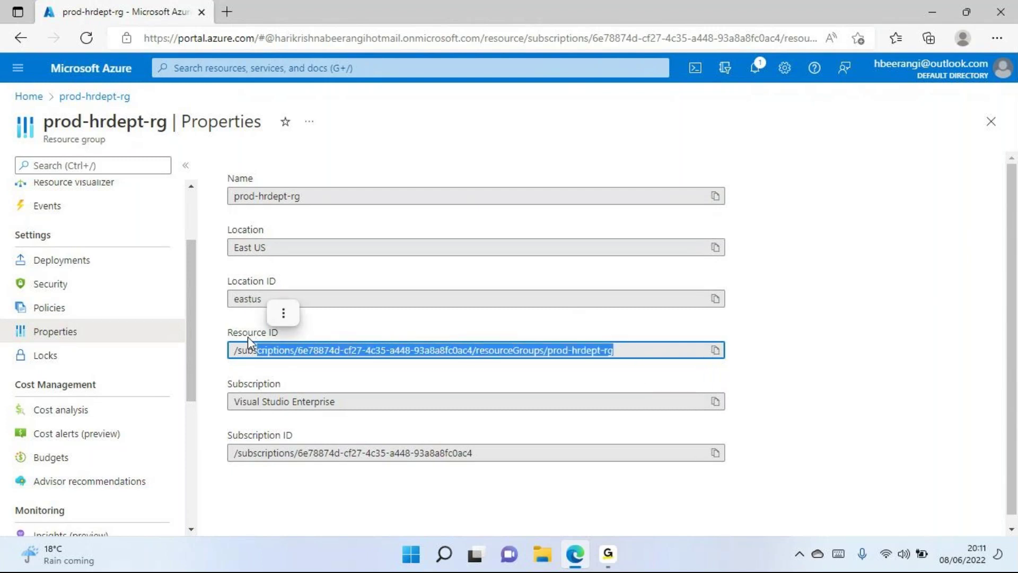
click(283, 317)
click(620, 352)
click(626, 352)
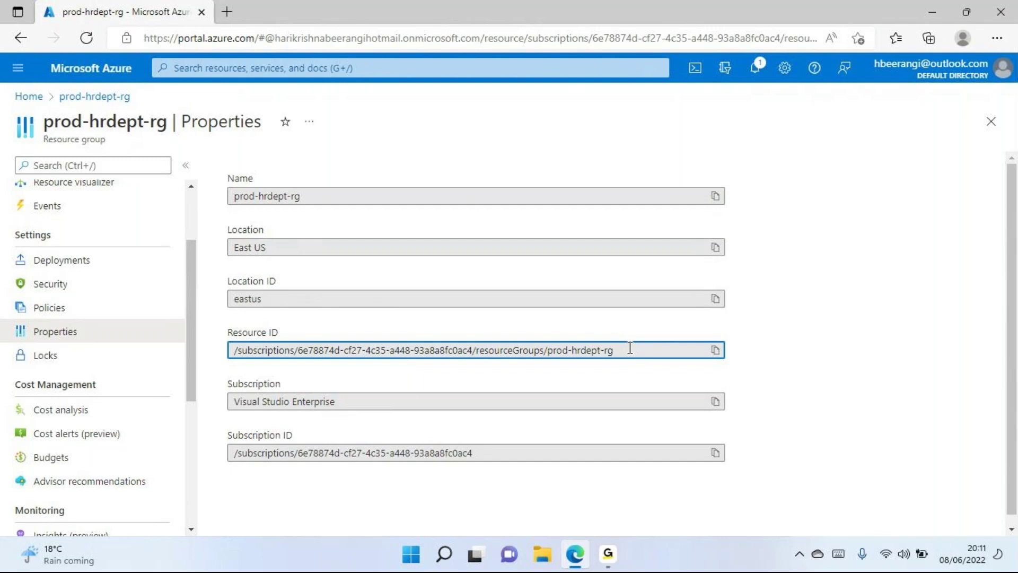
drag(484, 452, 303, 451)
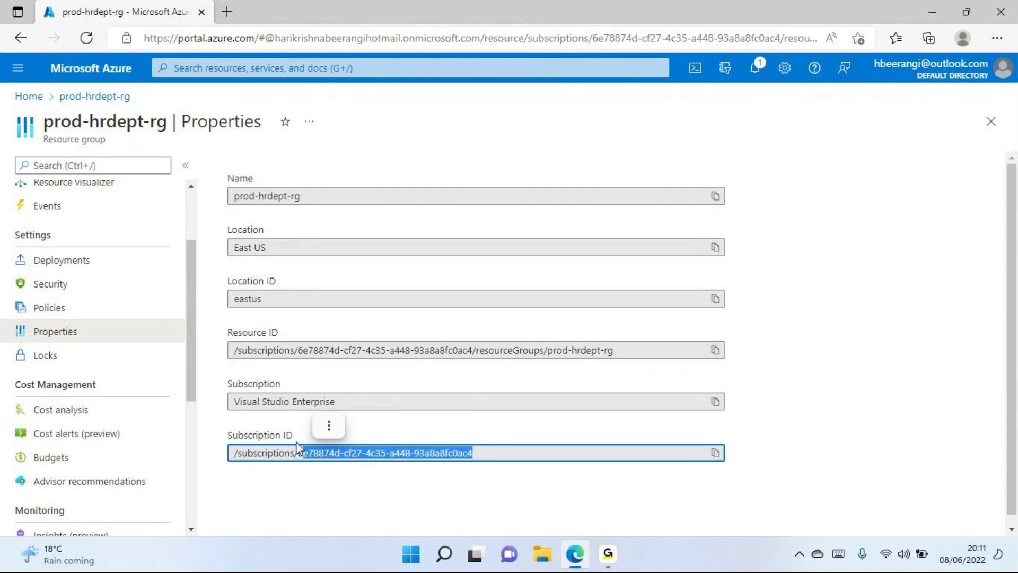
click(246, 335)
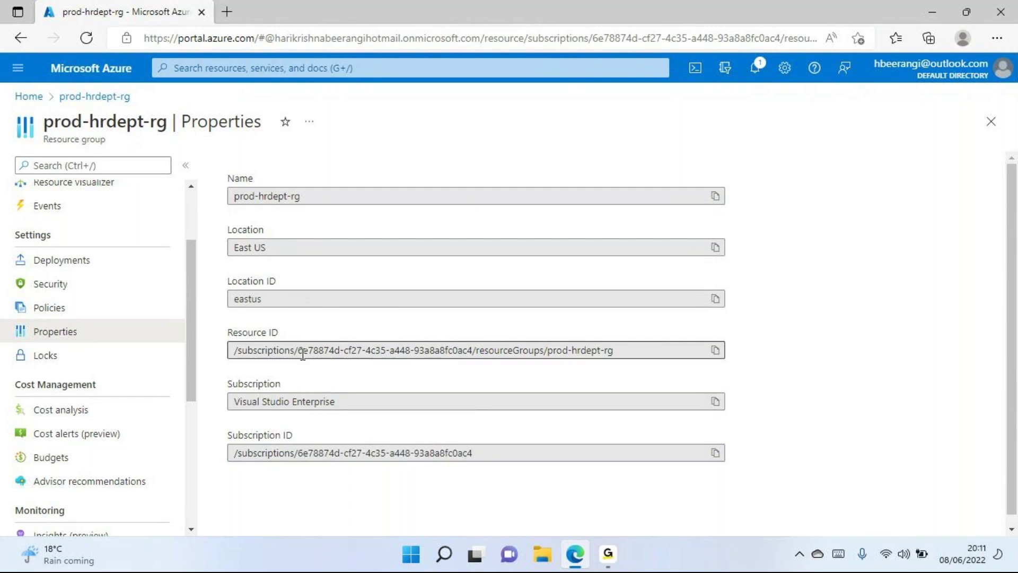
drag(299, 351, 474, 350)
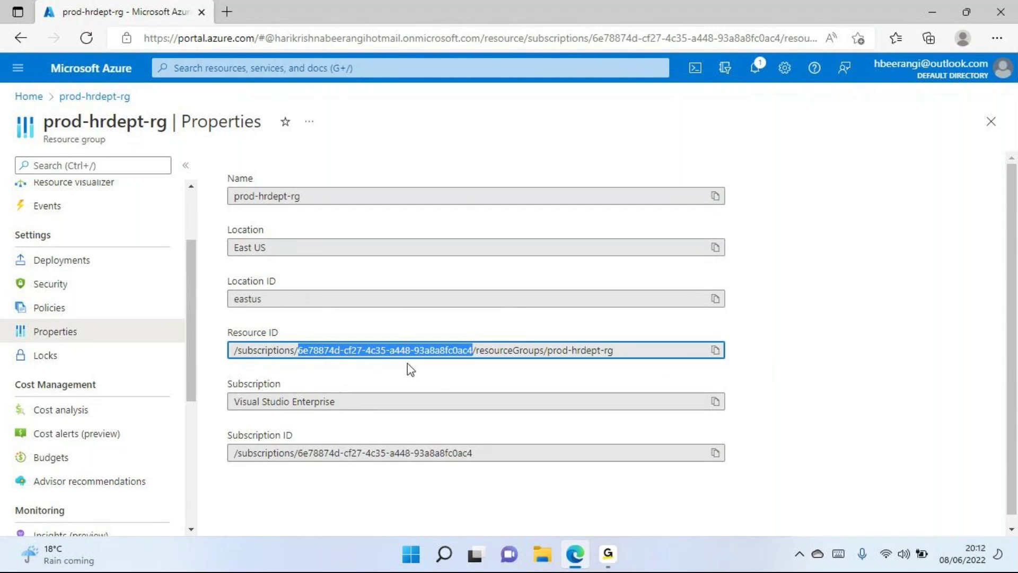
- Examine the resourceGroups and resource group name segments of the Resource ID, comparing them with the prod-hrdept-rg page title
click(506, 350)
drag(540, 349, 480, 348)
drag(170, 125, 54, 125)
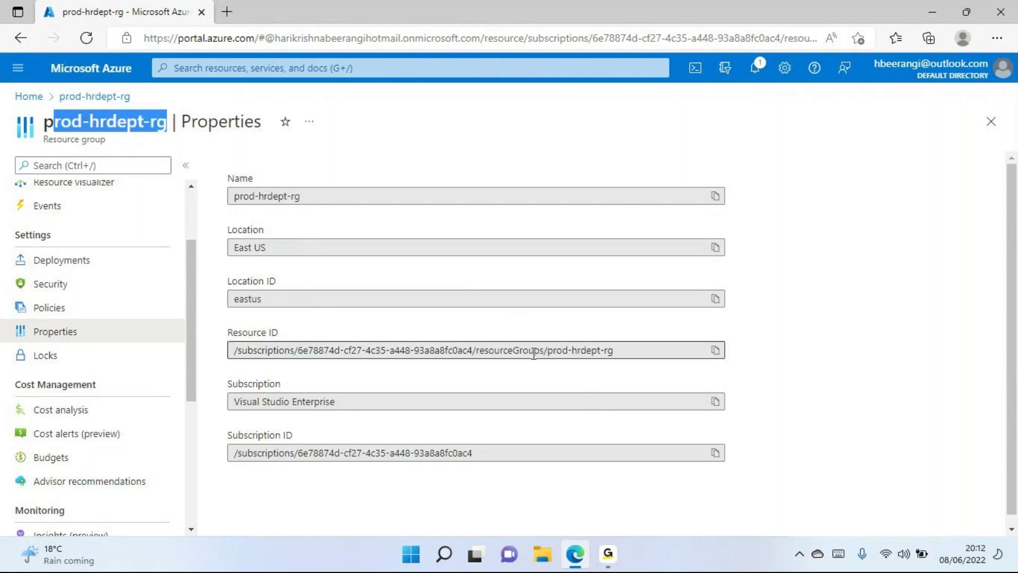
drag(543, 350, 508, 350)
drag(610, 352, 547, 350)
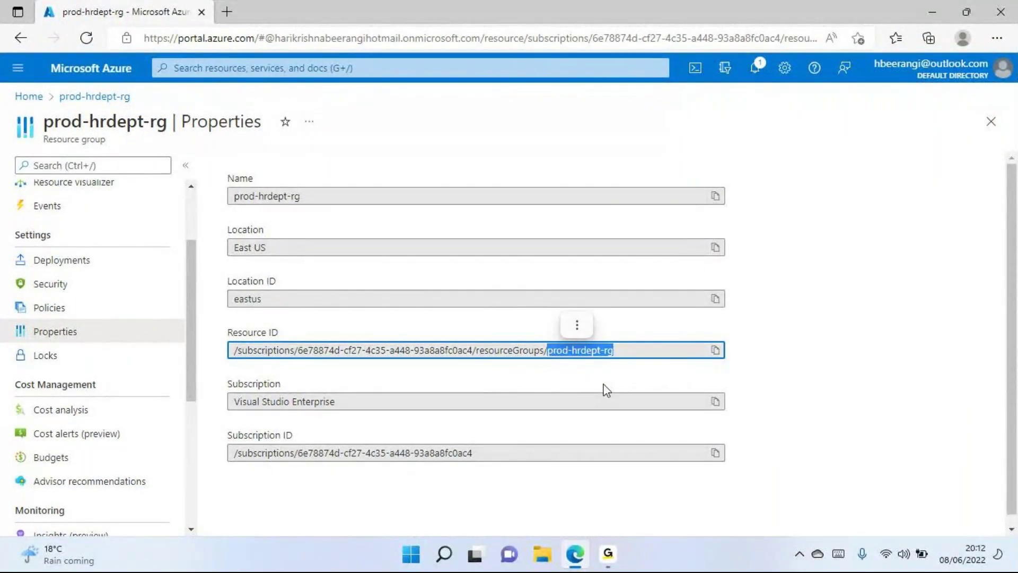
drag(547, 350, 232, 350)
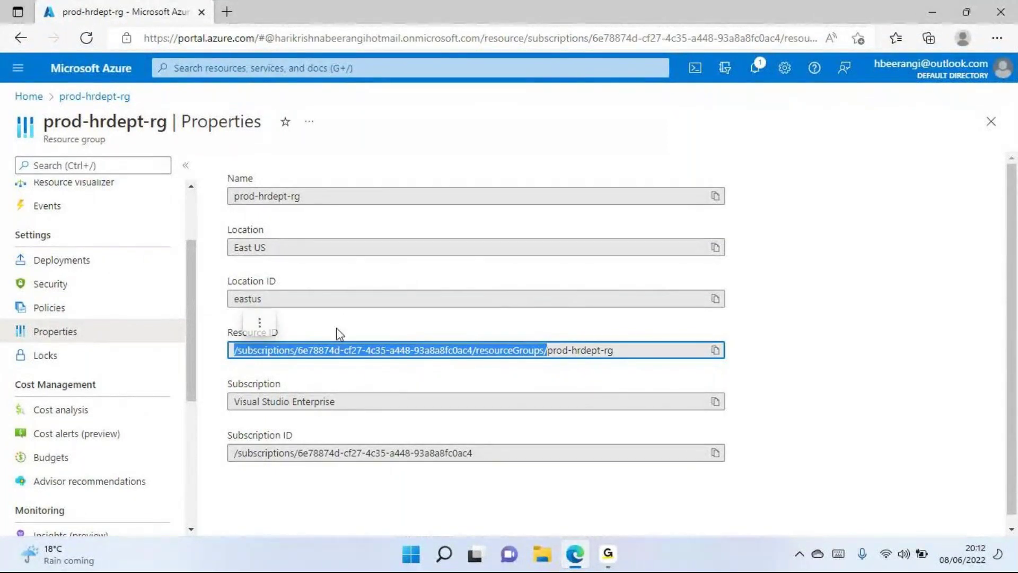
click(510, 336)
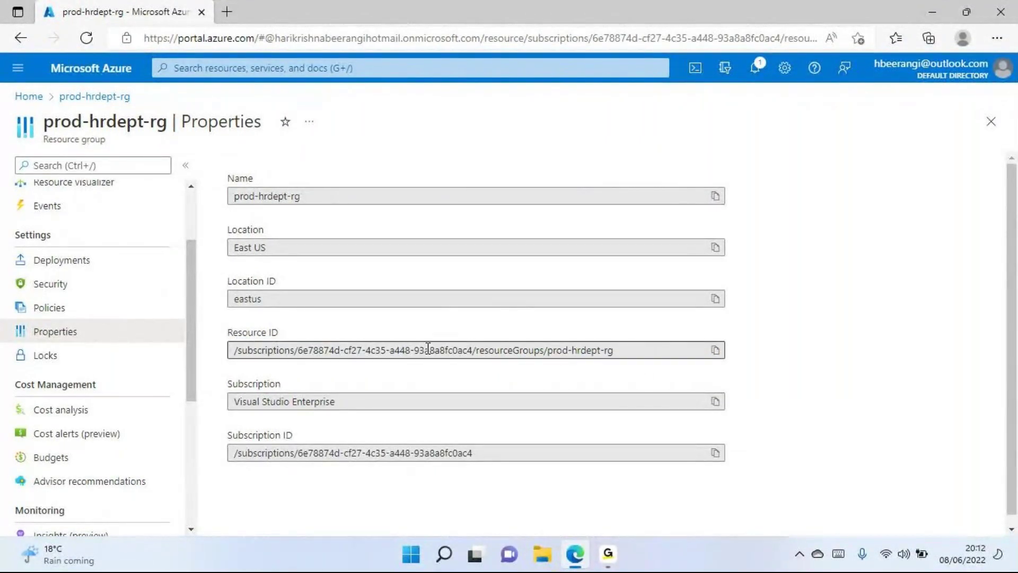
click(549, 351)
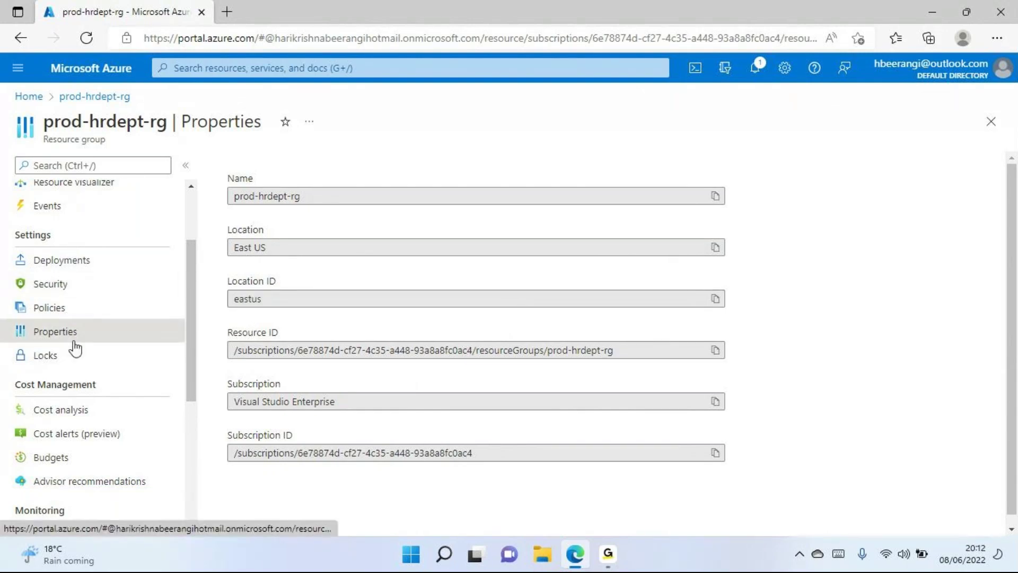
drag(173, 125, 43, 129)
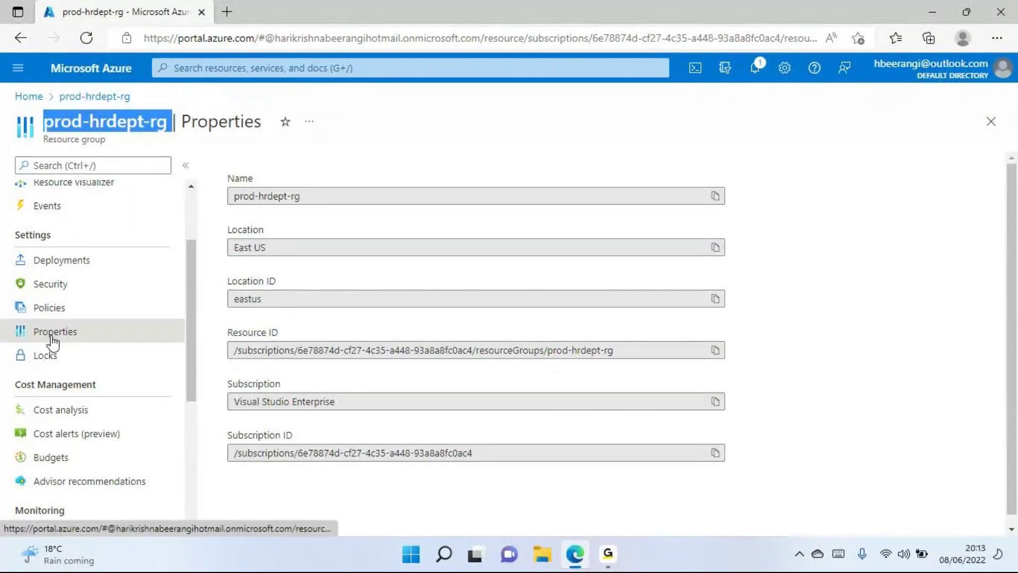
drag(612, 352, 550, 347)
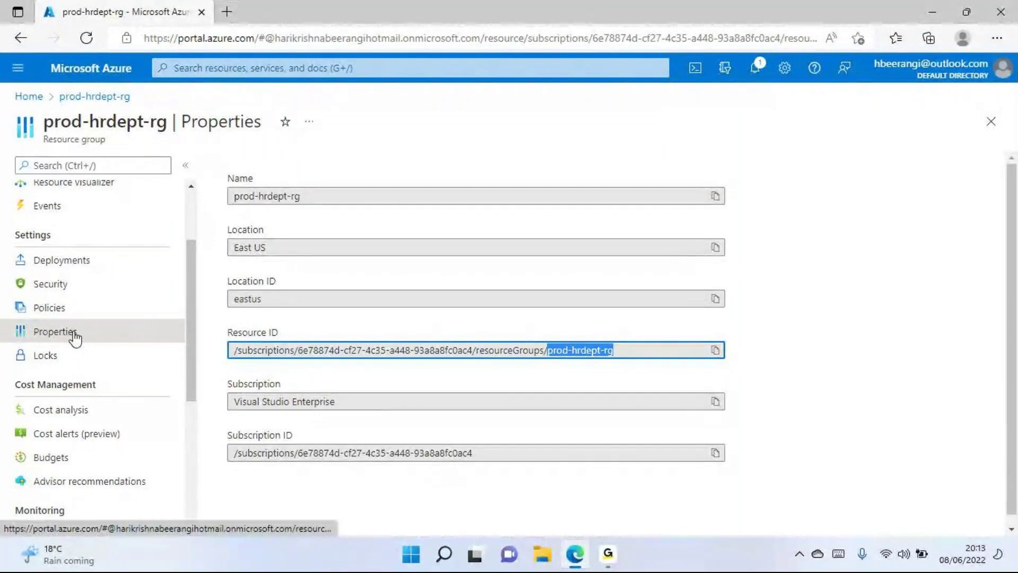
click(265, 358)
drag(234, 350, 543, 352)
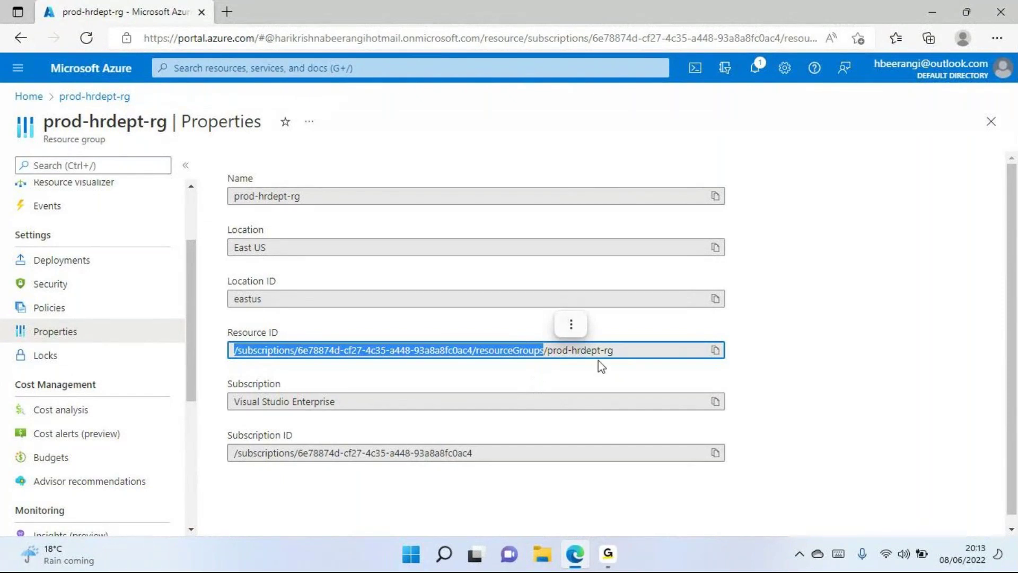
drag(619, 353, 548, 357)
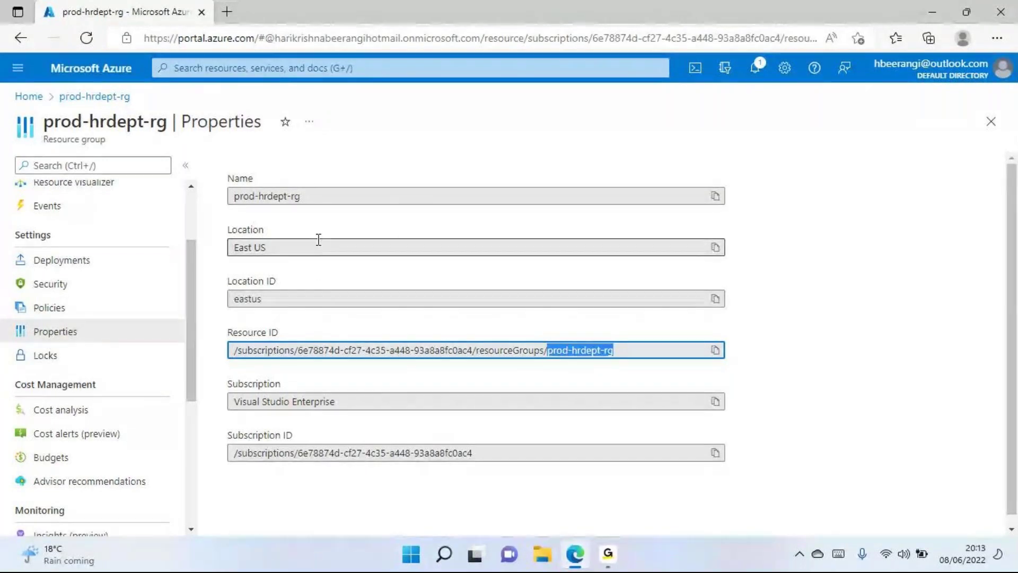
- Copy the resource group's Name and Location values to the clipboard, and examine the Name value
click(715, 198)
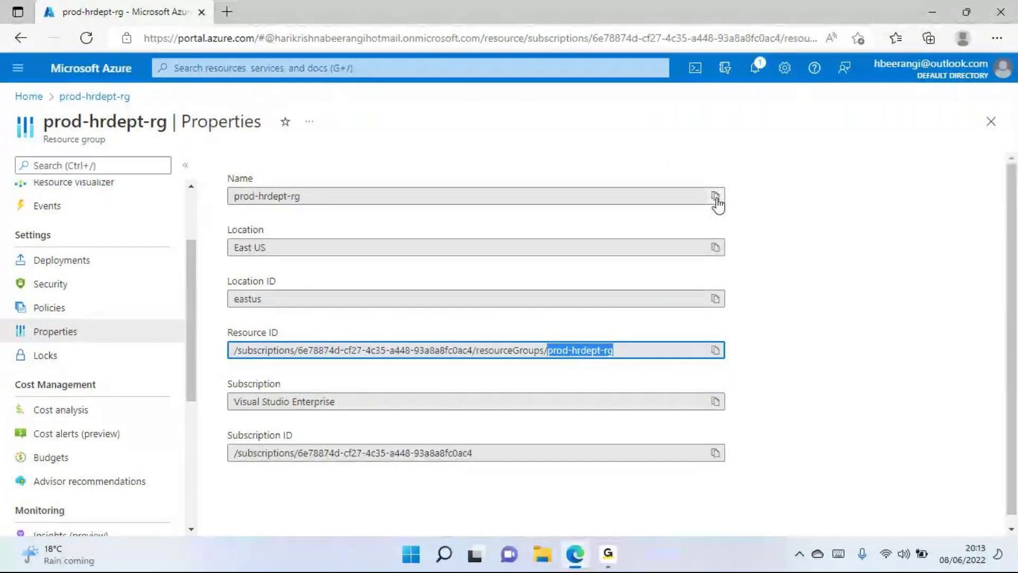
triple_click(625, 205)
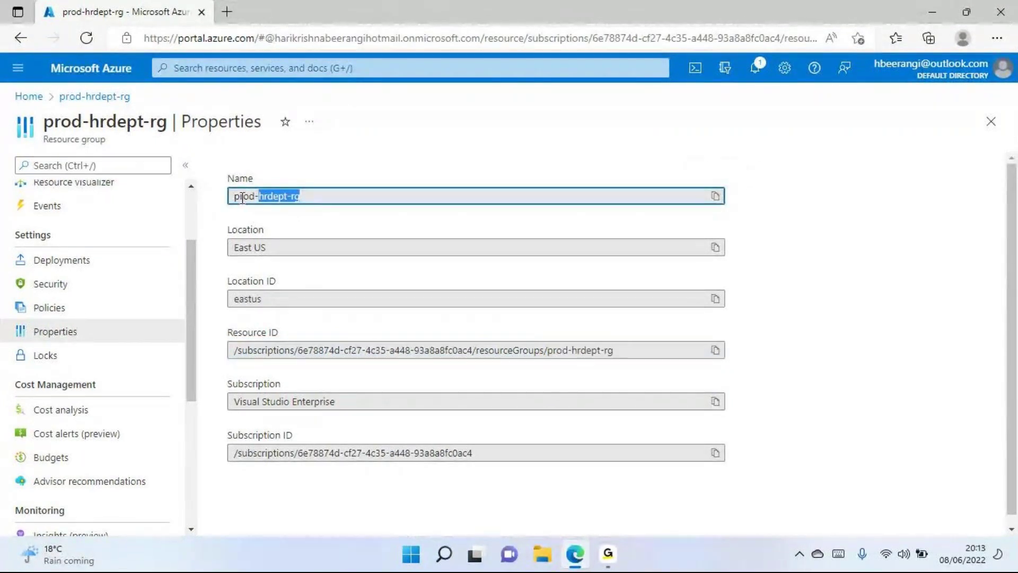
right_click(284, 196)
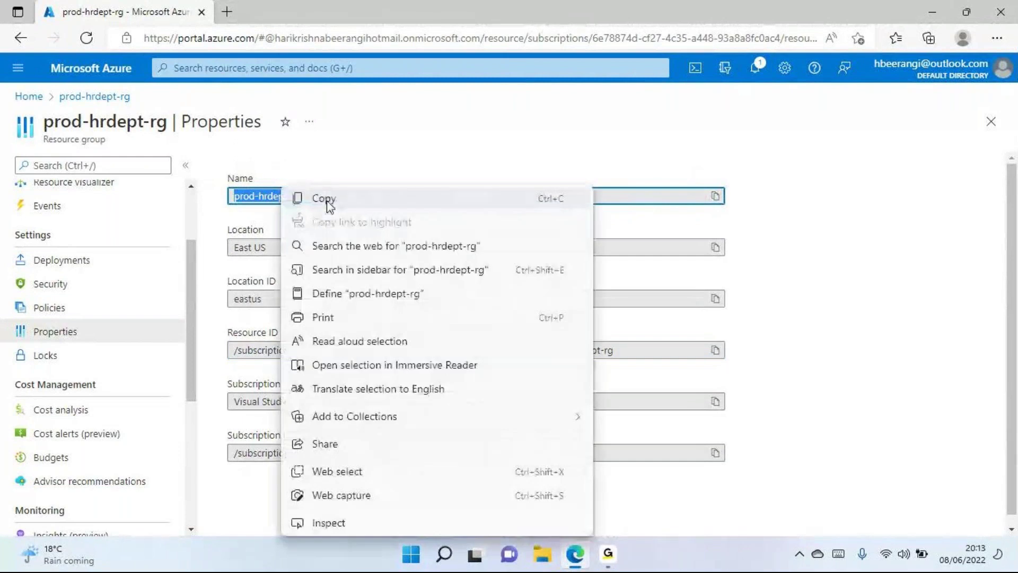
click(801, 219)
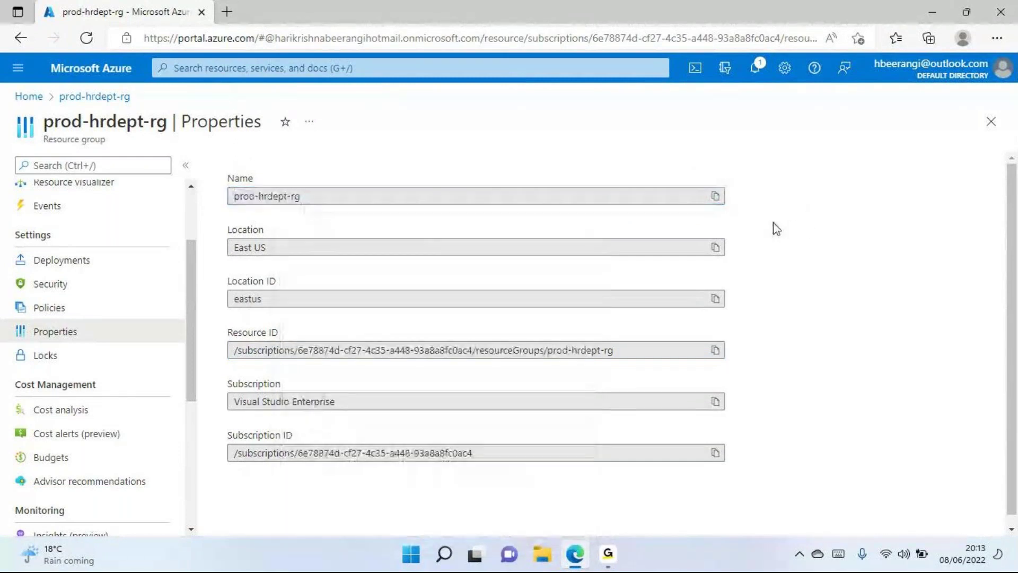
click(722, 202)
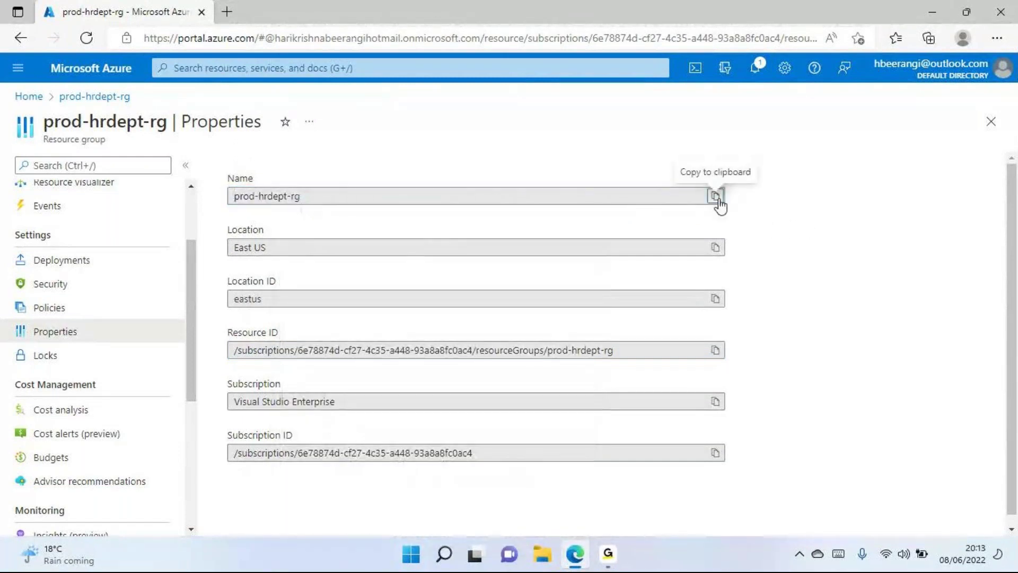
click(718, 249)
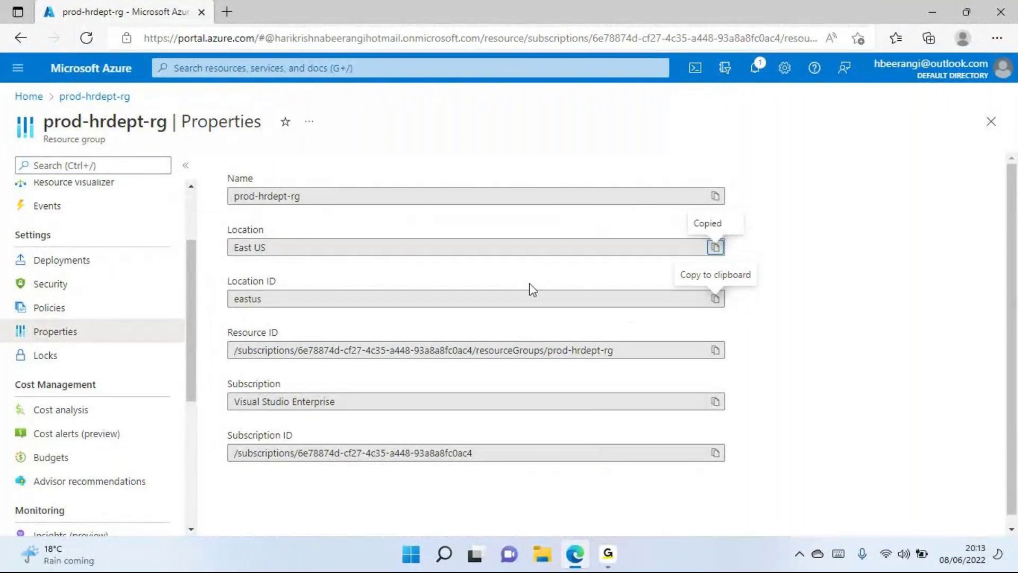
click(304, 197)
drag(304, 198, 234, 196)
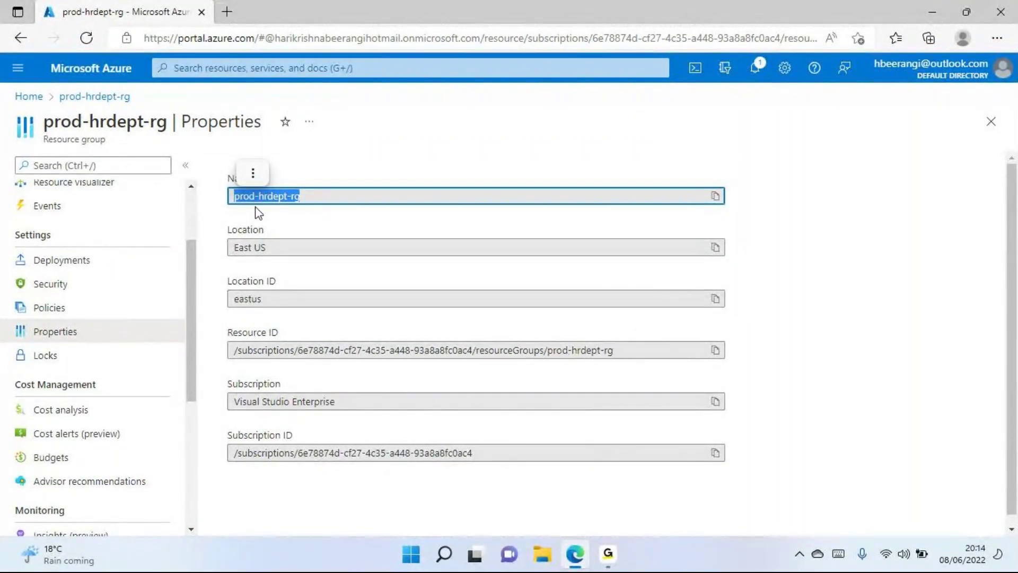
double_click(296, 197)
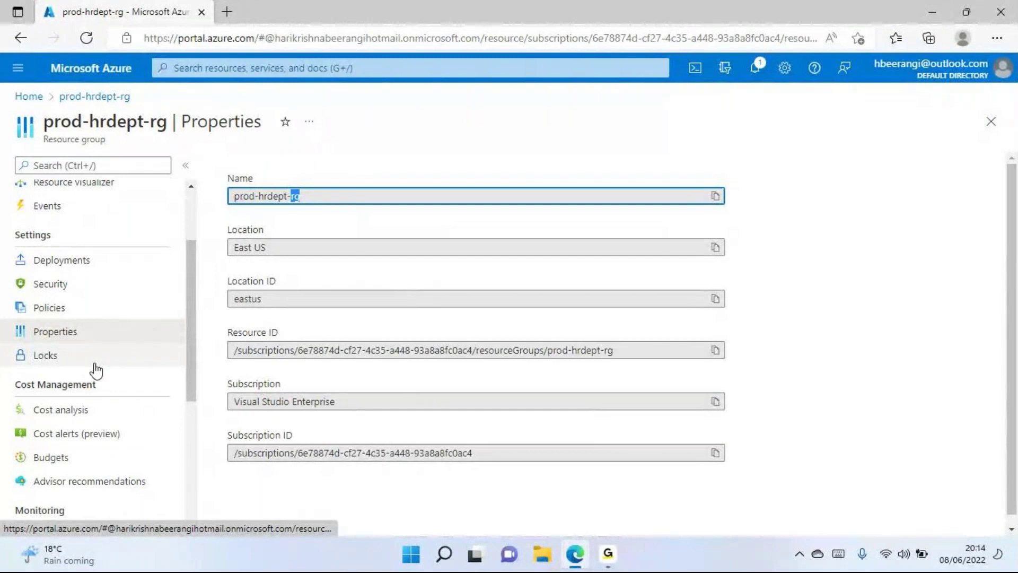
- Open the Security page of the prod-hrdept-rg resource group and review its recommendations
click(57, 286)
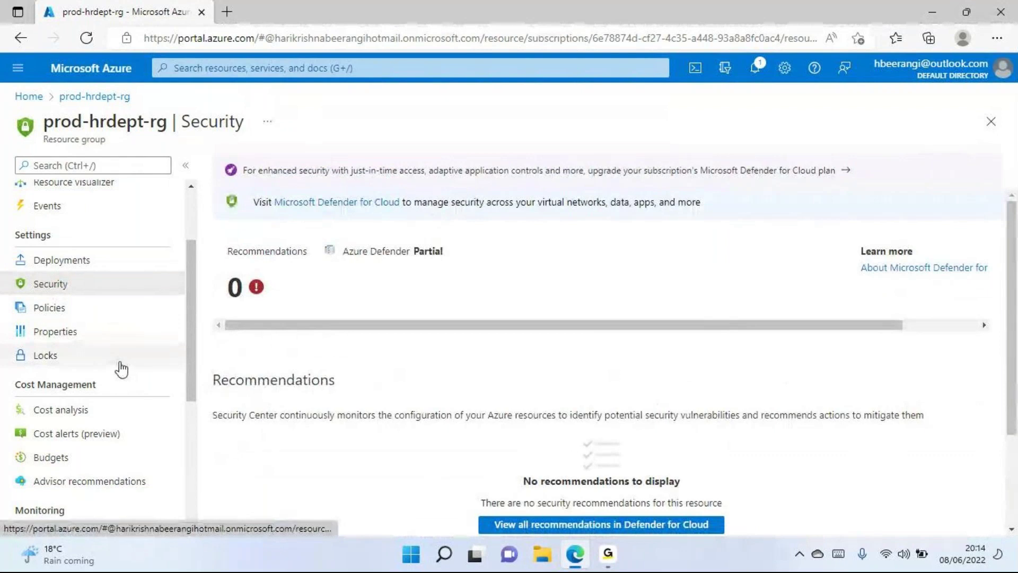
scroll(110, 234, up, 2)
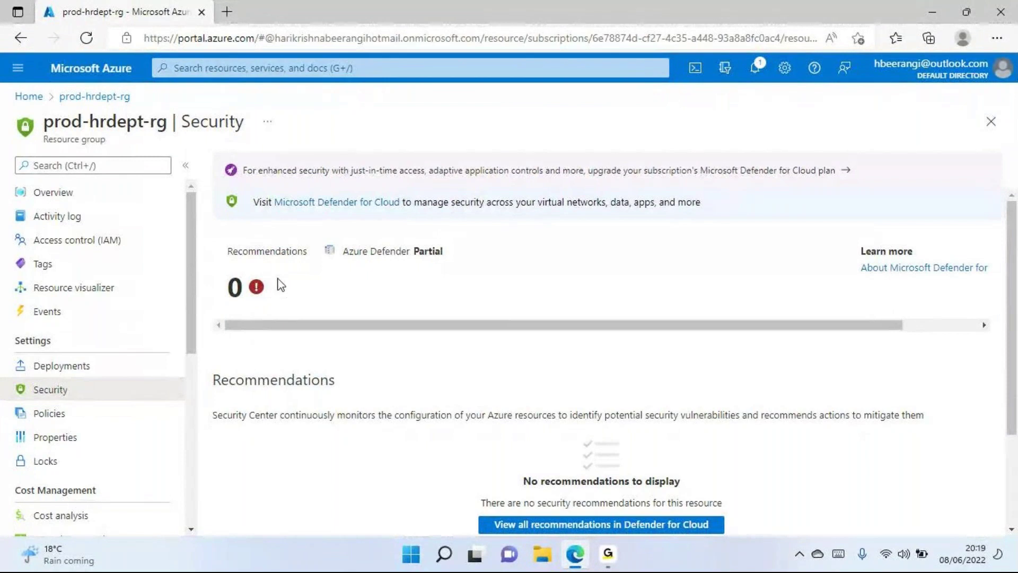
drag(265, 281, 223, 288)
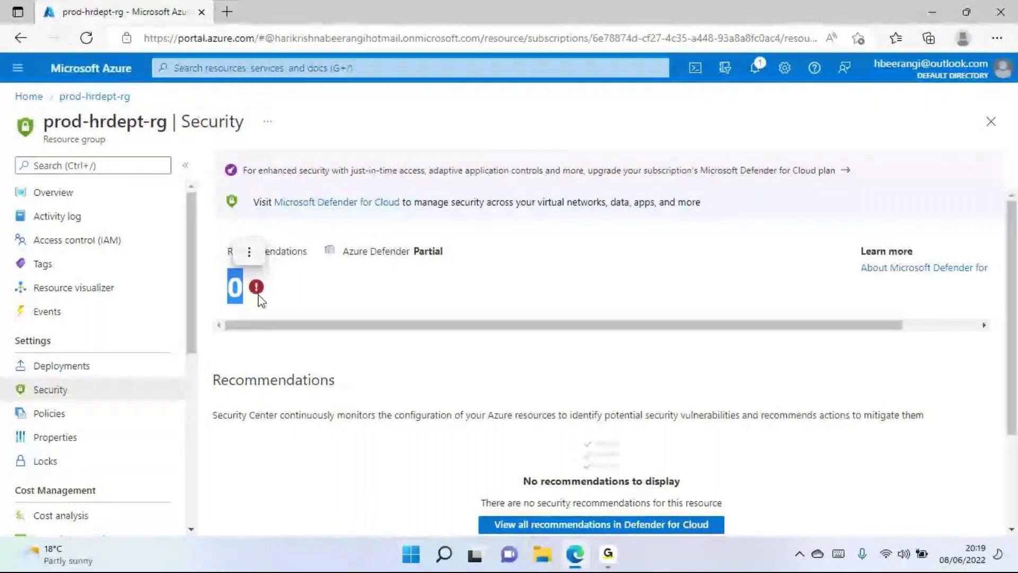
click(337, 292)
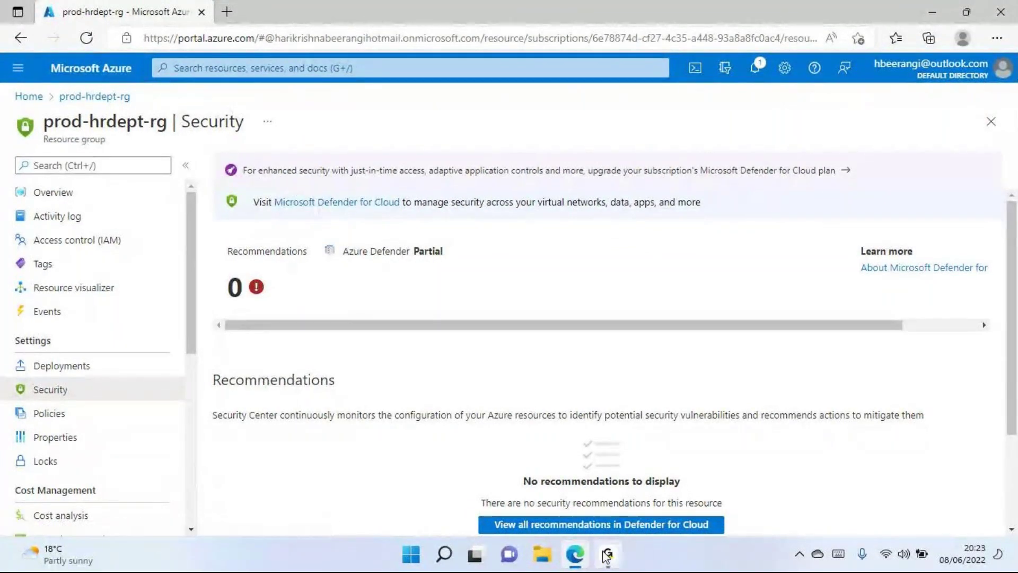
- Open Notepad, write the note "Security Center - Microsoft Defender for Cloud", and move its window clear of the Defender link in the portal
key(super+r)
text(notepad)
key(Return)
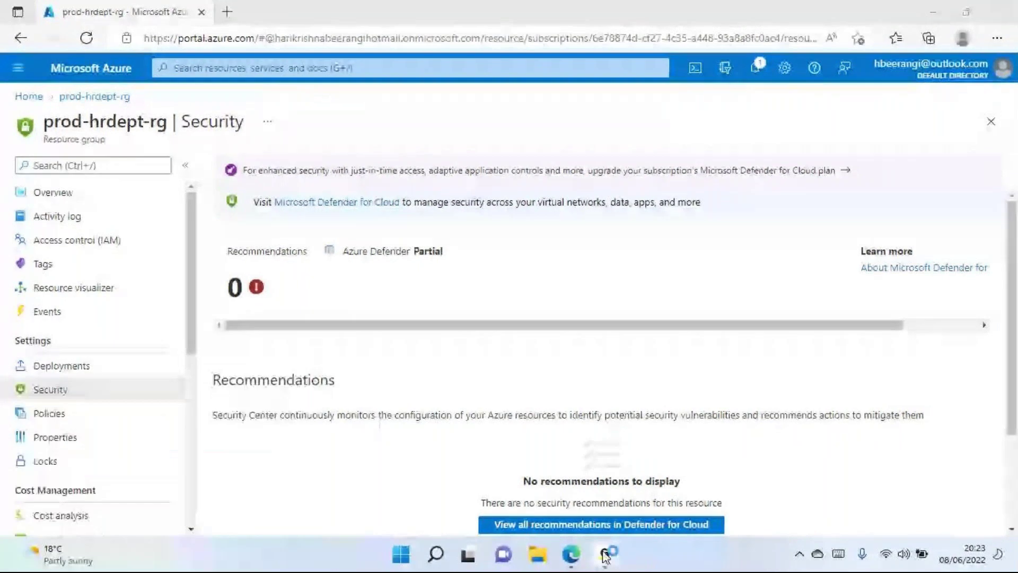
text(Secu)
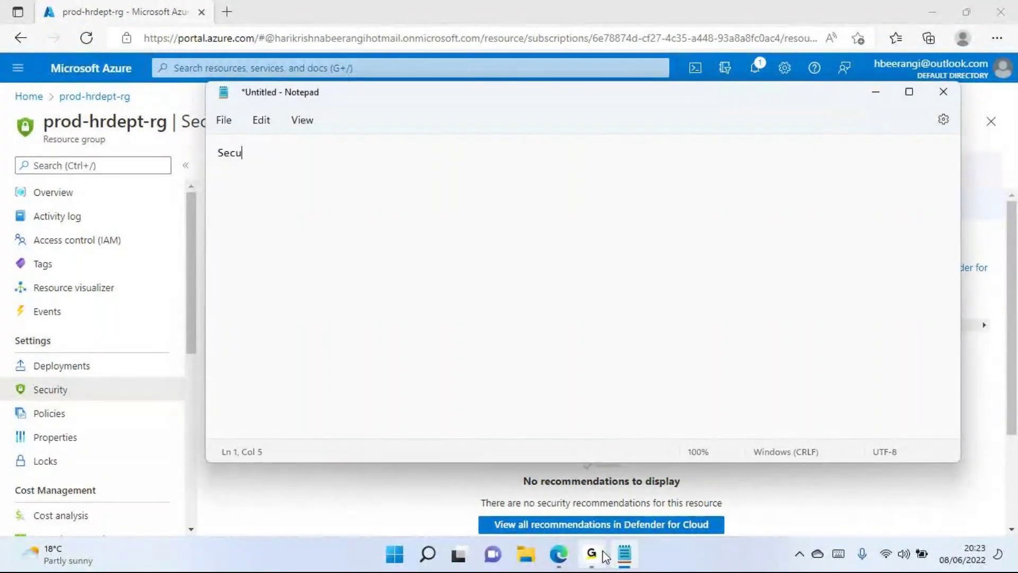
text(rity Center -)
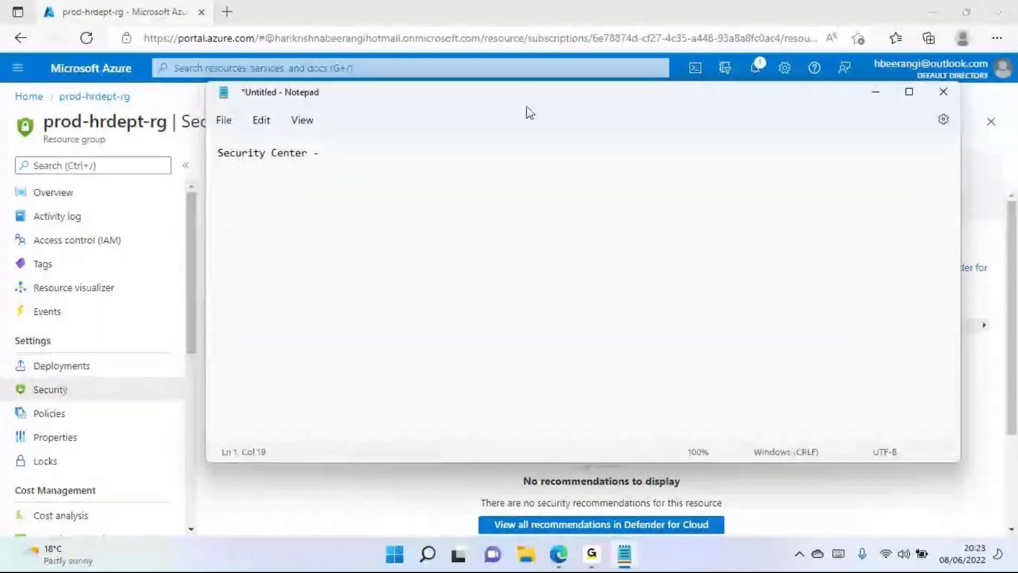
drag(525, 102, 483, 236)
text(Microsoft )
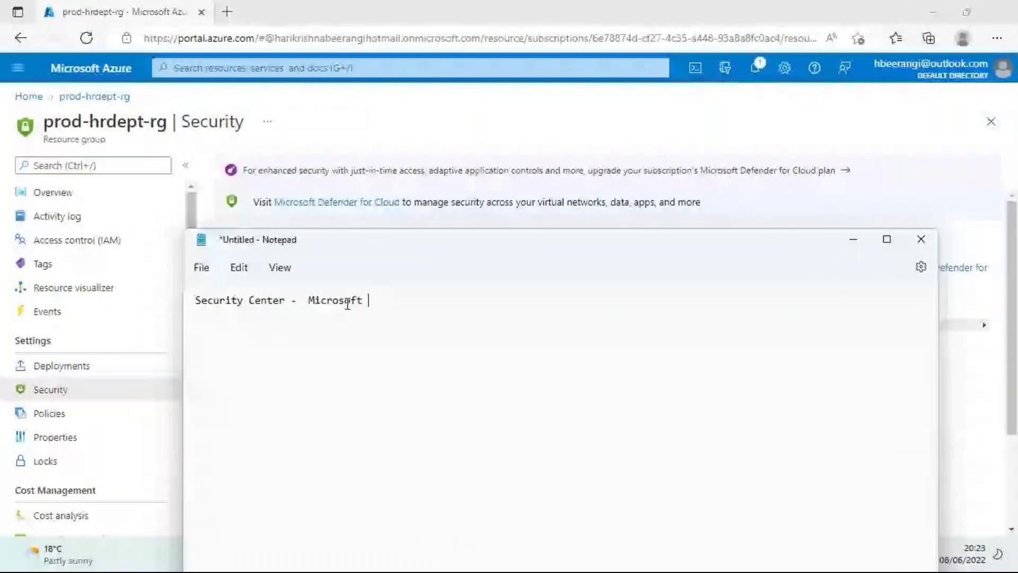
text(Defender for )
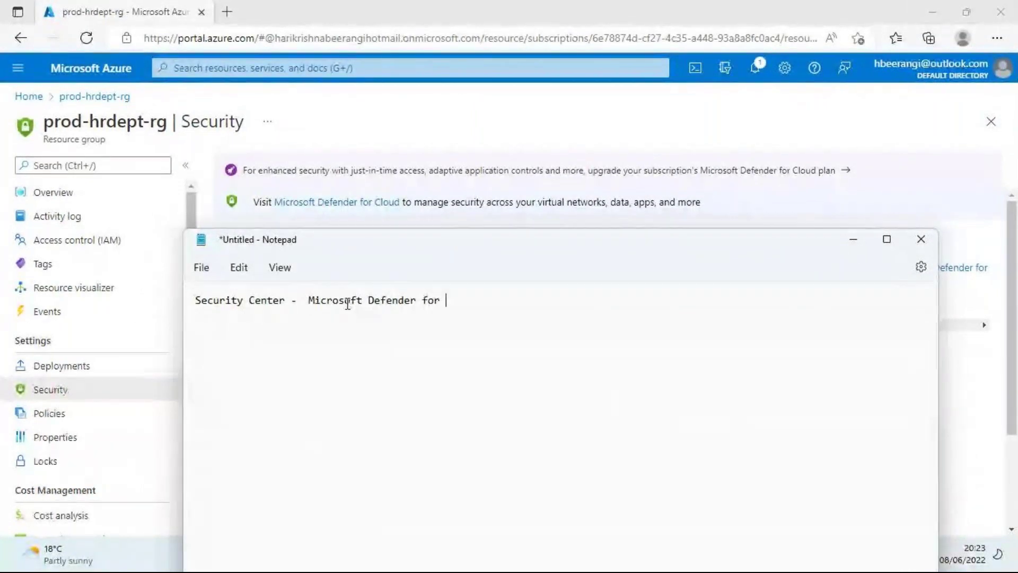
text(Cloud)
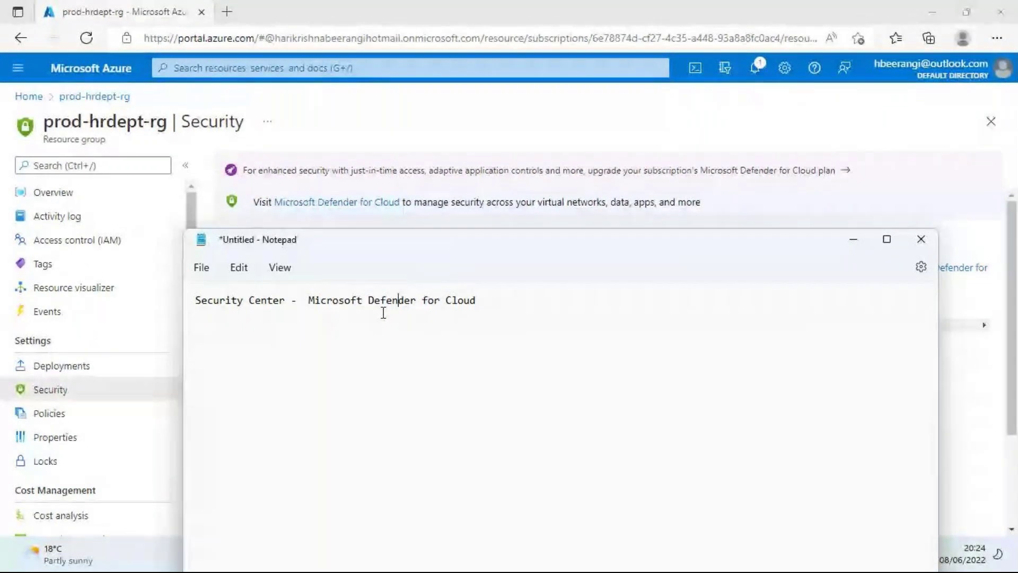
- Switch back to the resource group's Security page in the portal and examine its Microsoft Defender for Cloud banner text
click(614, 195)
double_click(645, 202)
click(692, 200)
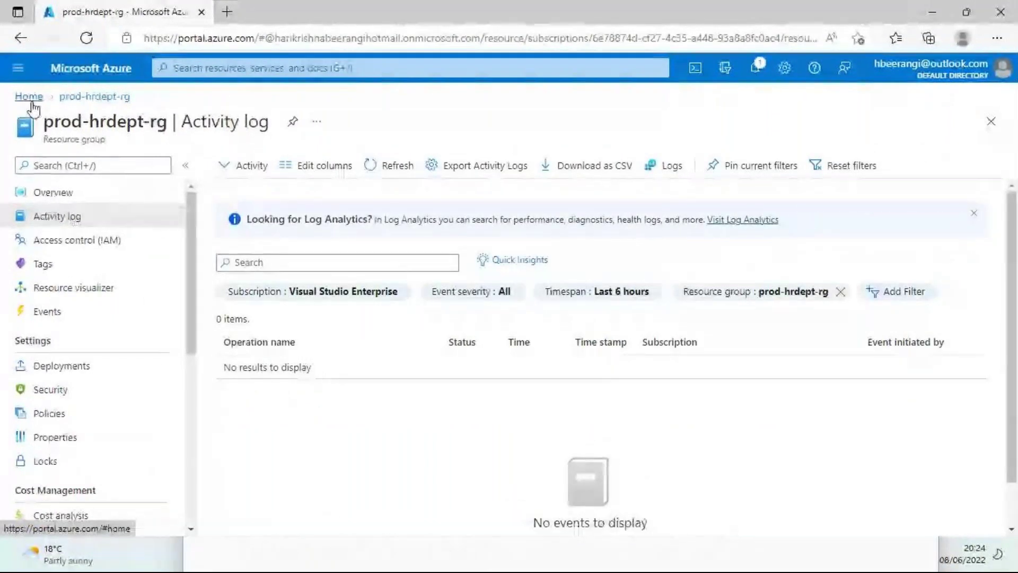
- From the portal home, search for "Active", view the Activity log service and its Monitor page title, and close it
click(29, 96)
click(226, 68)
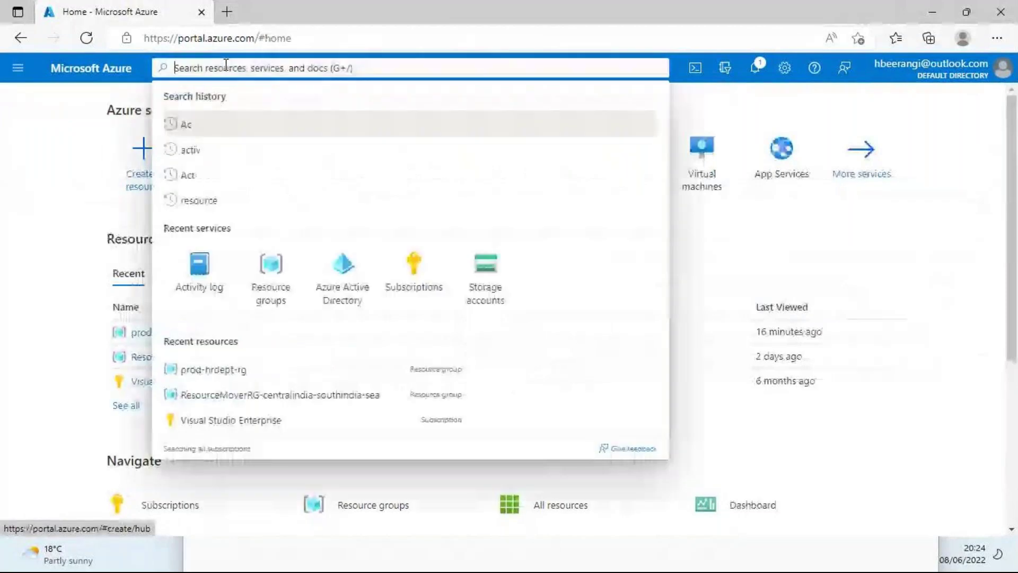
text(Active)
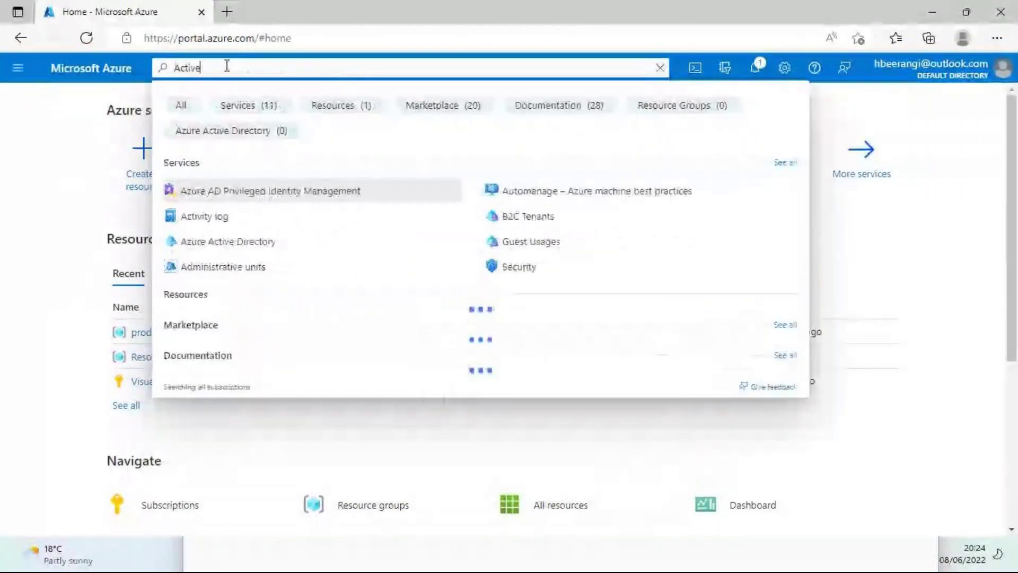
click(214, 219)
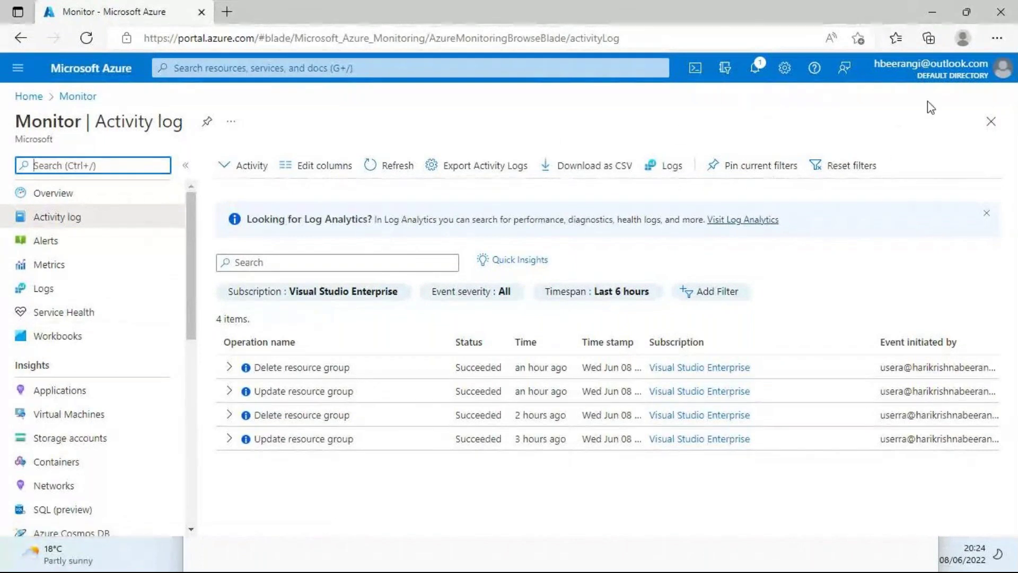
double_click(66, 122)
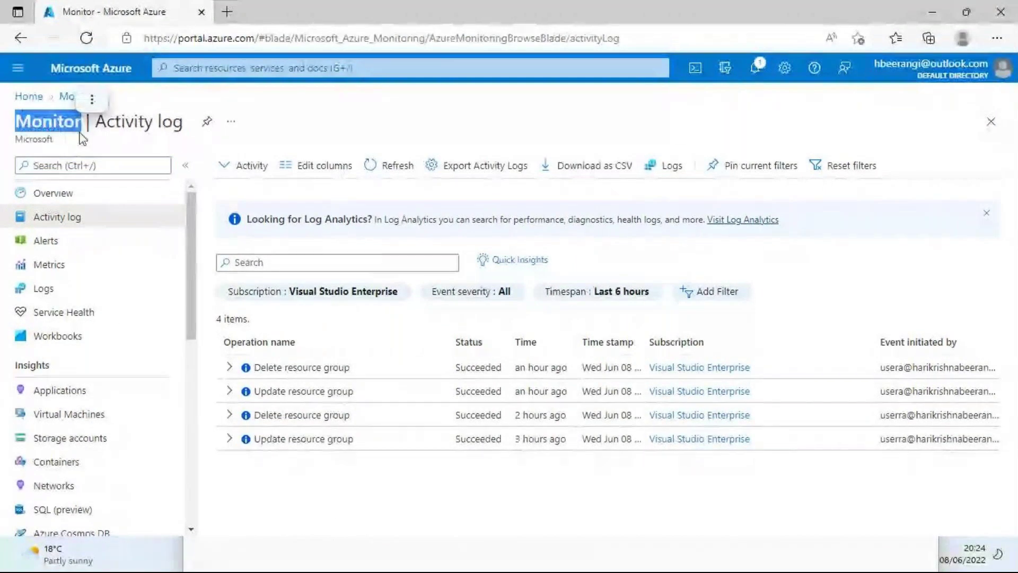
click(990, 121)
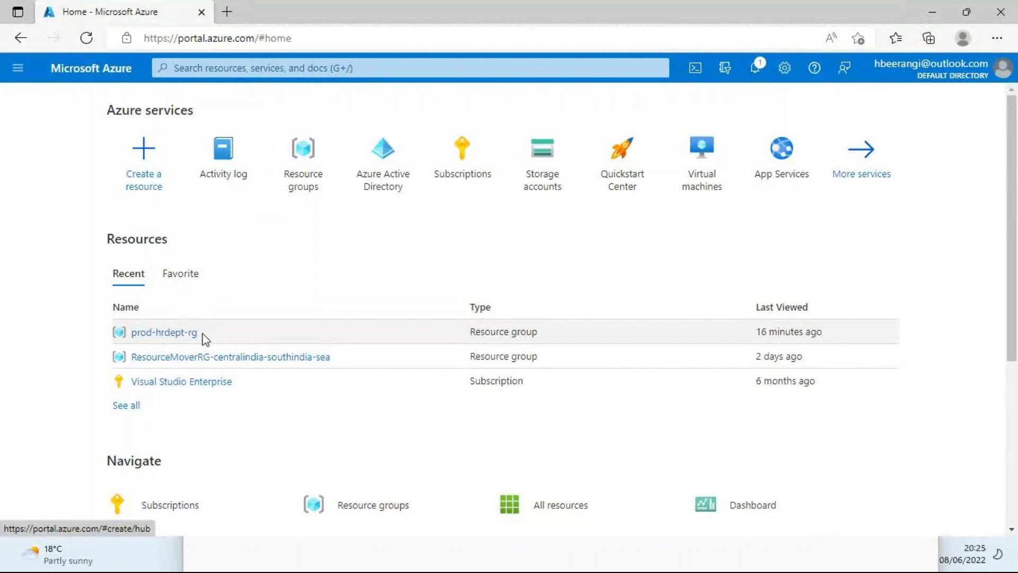
- Open the All services page from the portal home
mouse_move(194, 341)
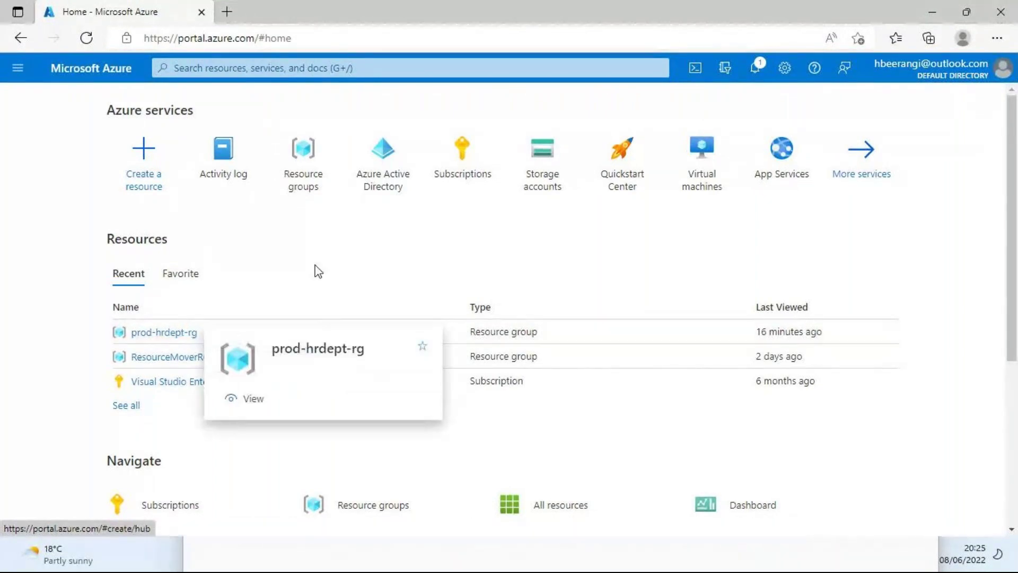
click(213, 73)
click(17, 77)
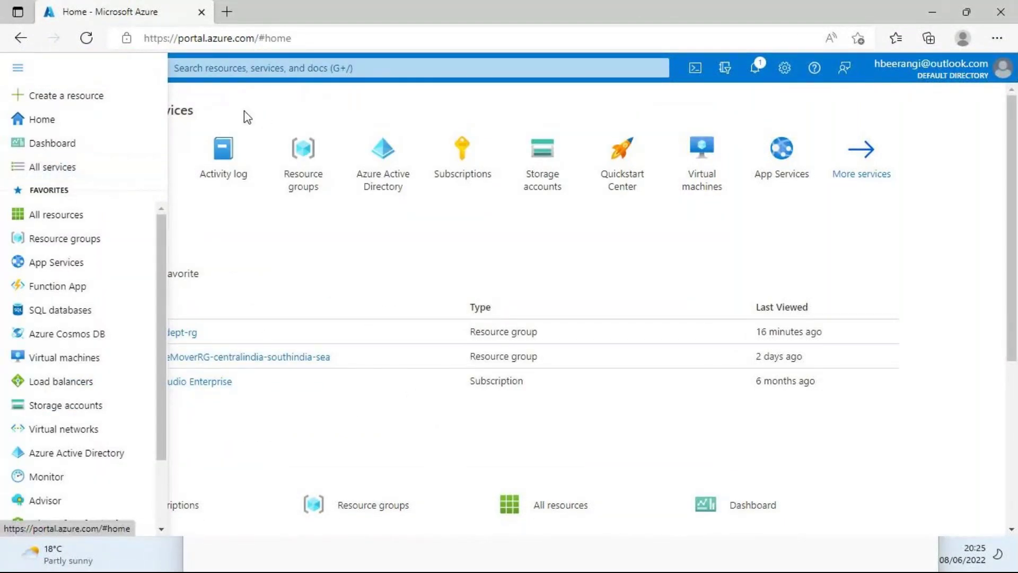
click(40, 118)
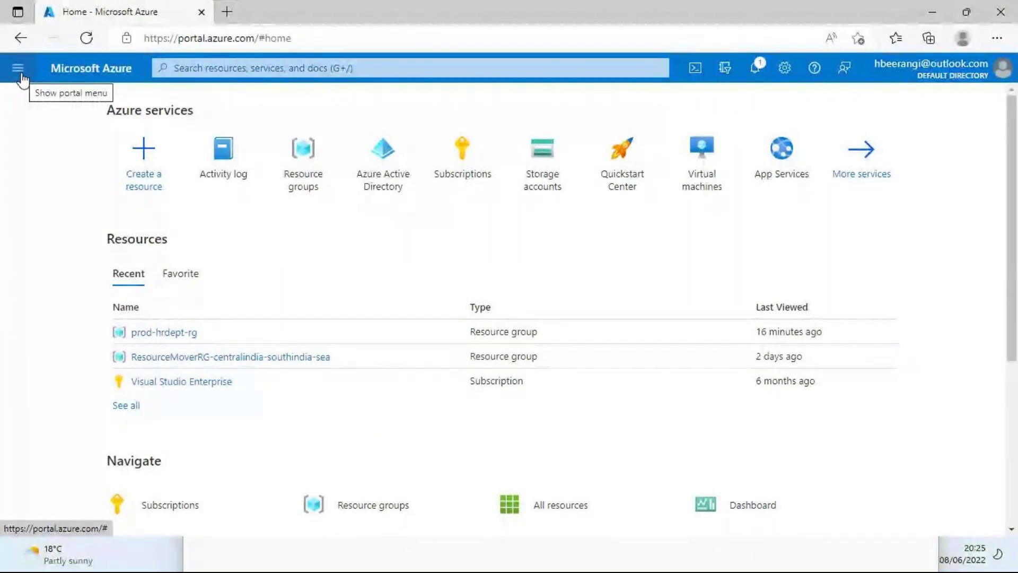
click(21, 79)
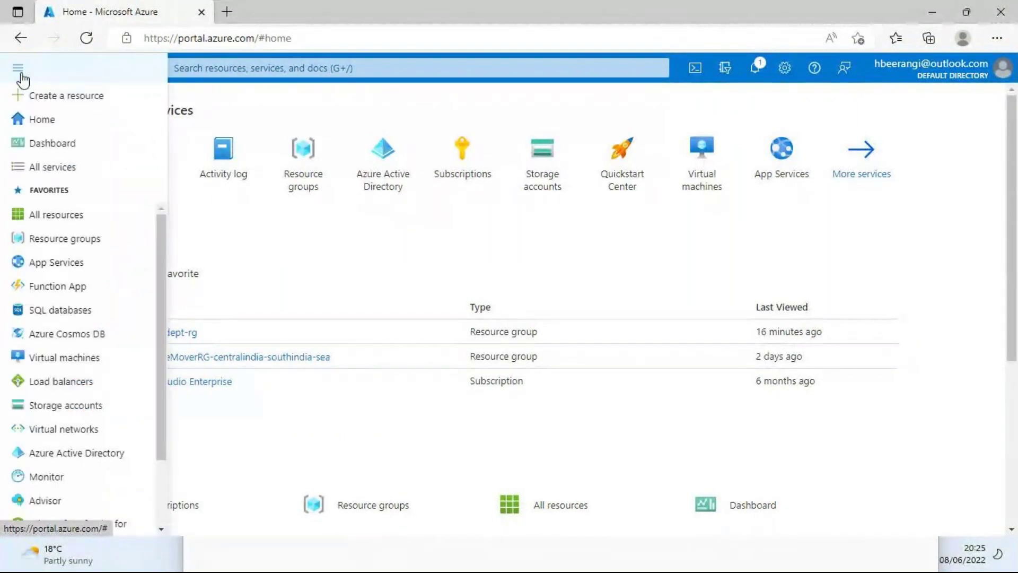
click(57, 166)
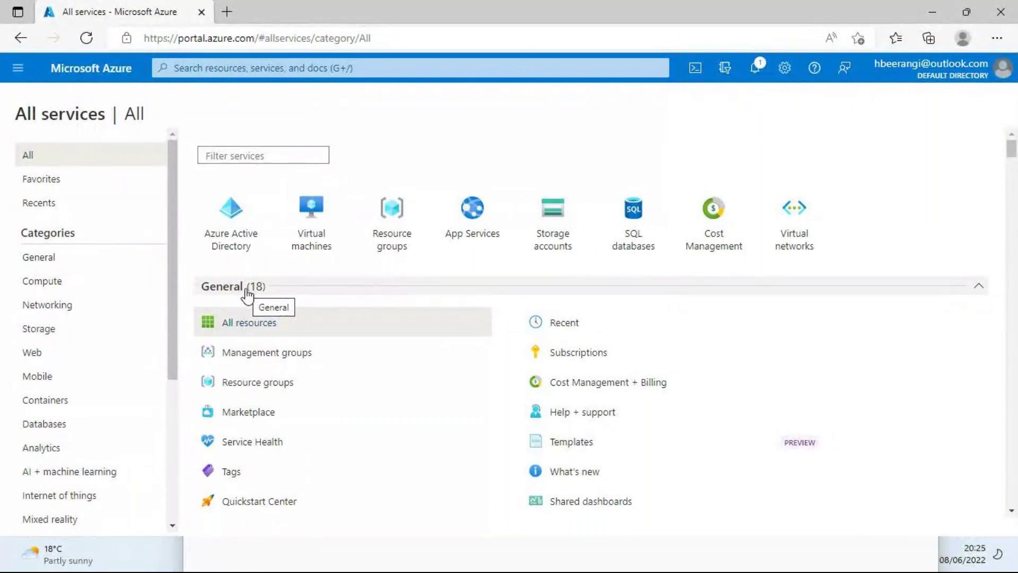
- Browse the service categories from General and Compute through Storage and Databases to Identity and Security, examining the services in each
scroll(246, 295, down, 1)
scroll(246, 304, down, 4)
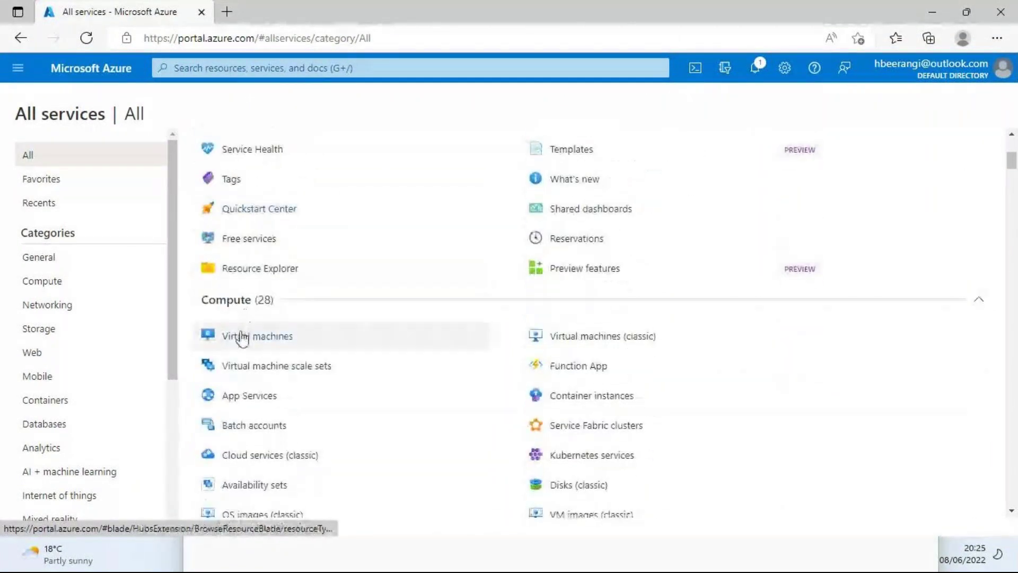
scroll(237, 330, down, 12)
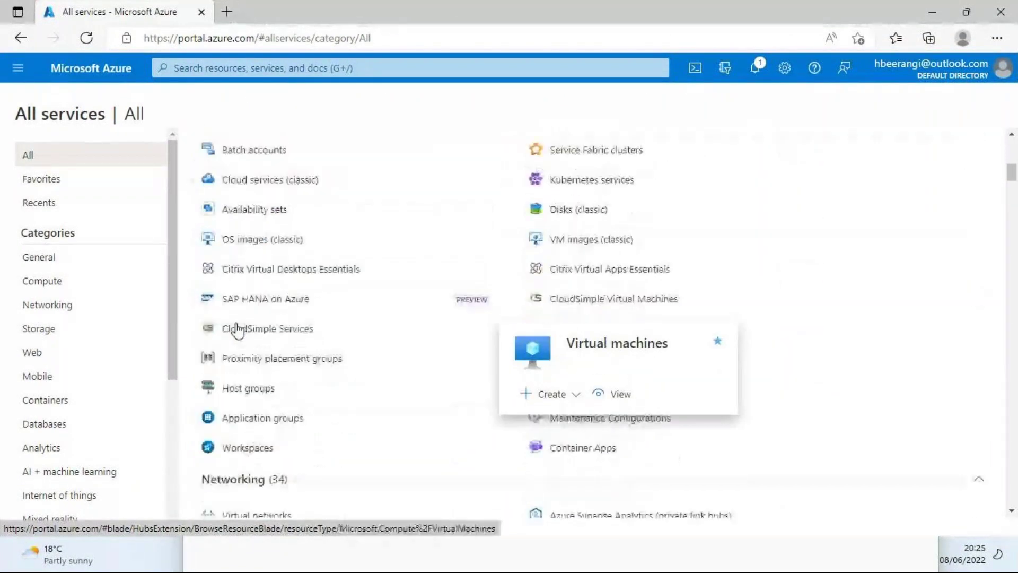
scroll(272, 353, down, 12)
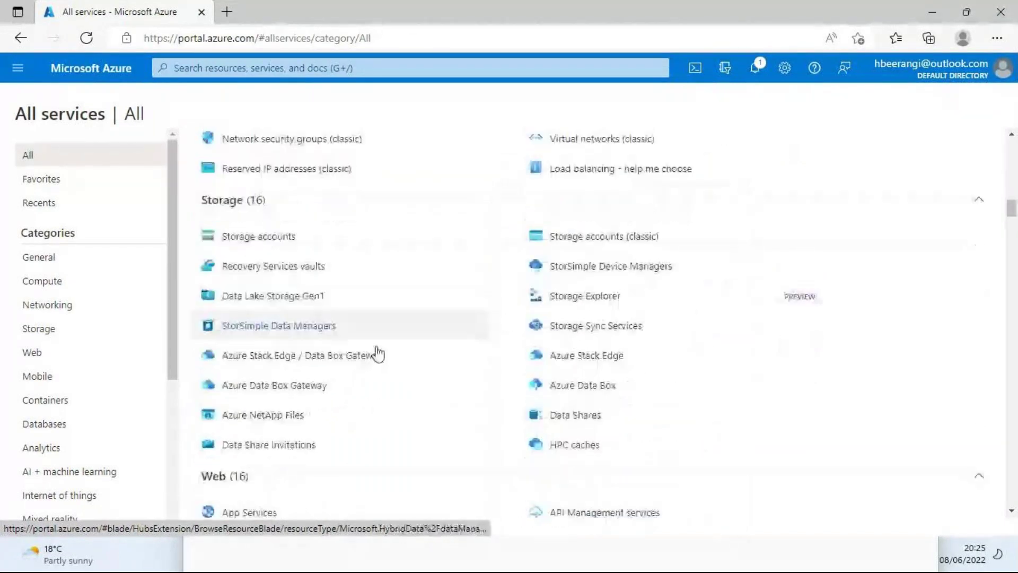
scroll(318, 340, down, 11)
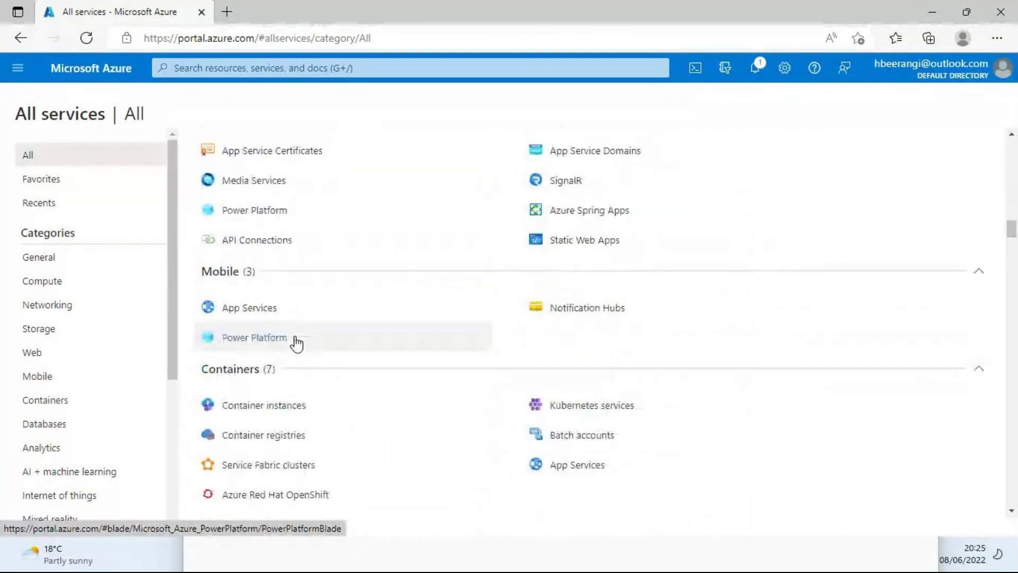
scroll(297, 344, down, 5)
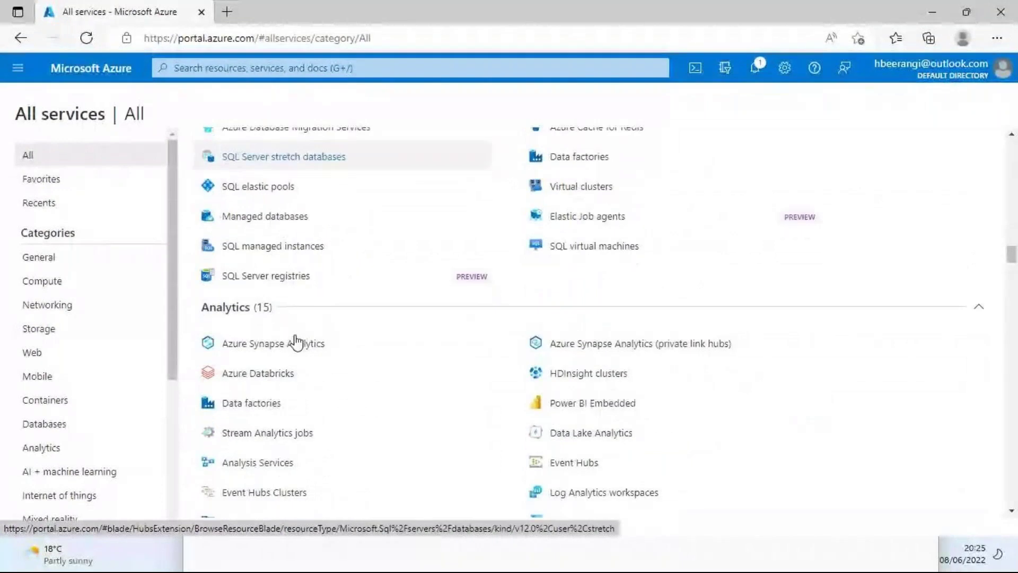
scroll(296, 342, down, 13)
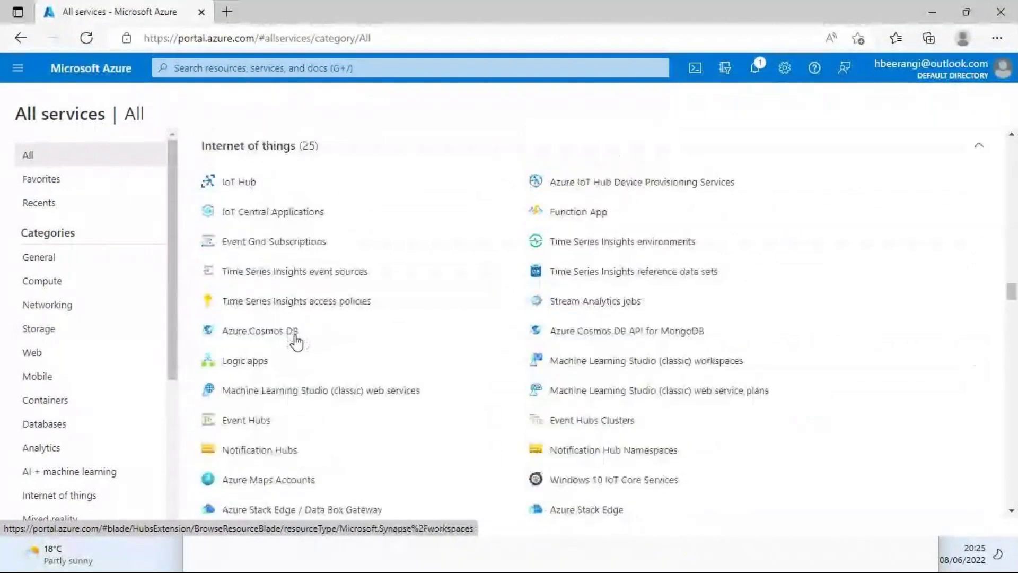
scroll(296, 342, down, 11)
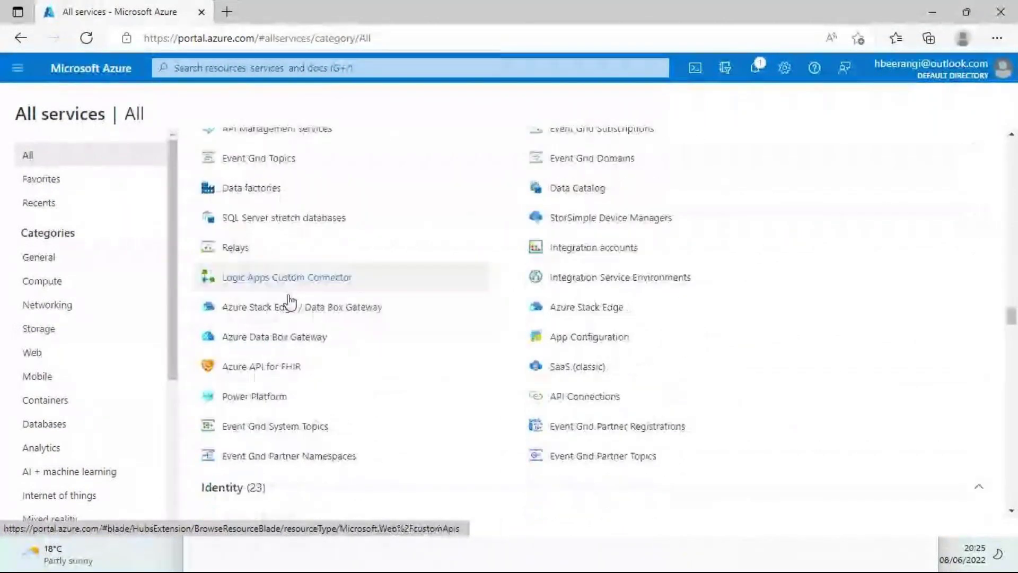
scroll(280, 269, down, 3)
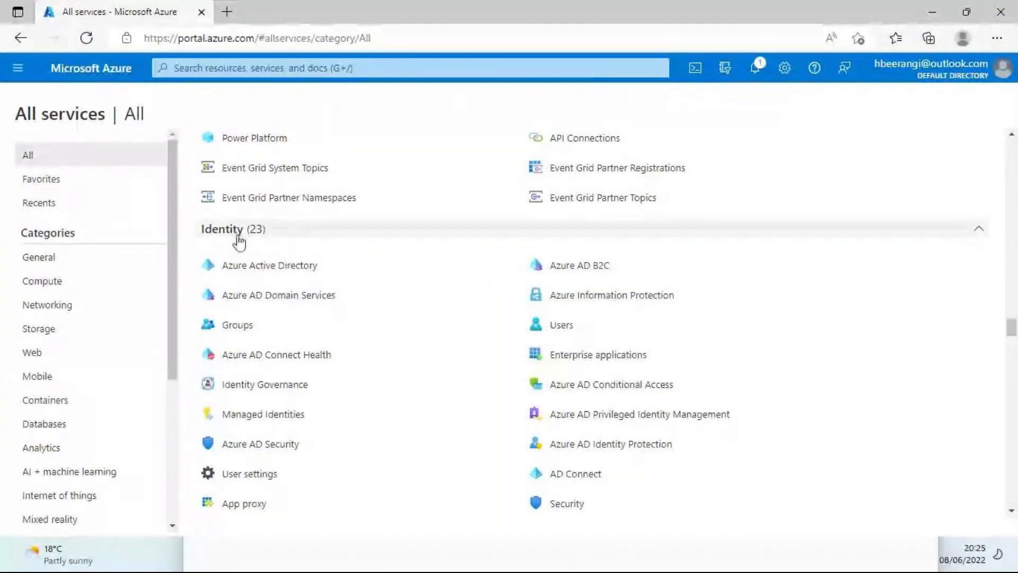
scroll(250, 239, down, 2)
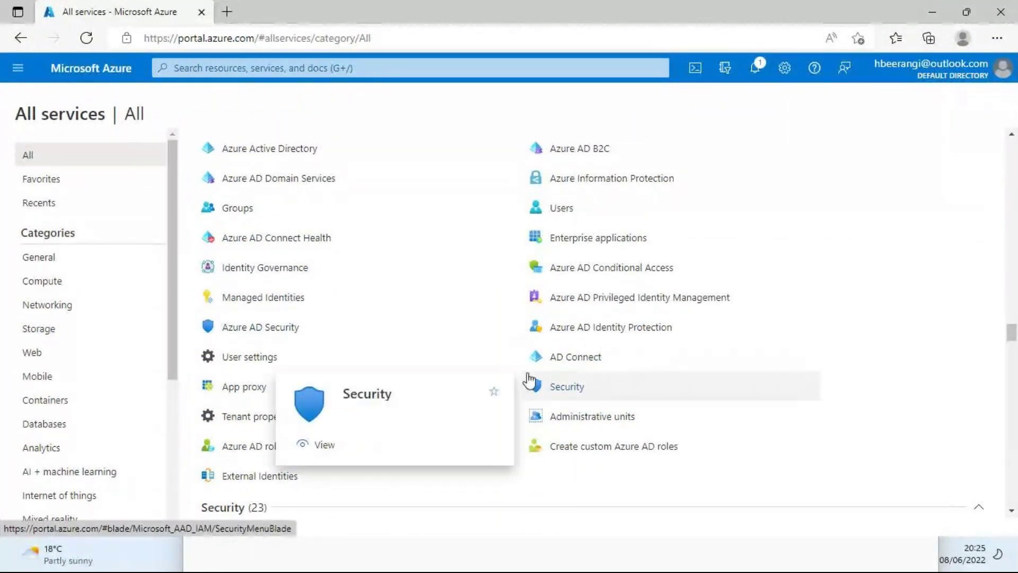
scroll(364, 356, down, 3)
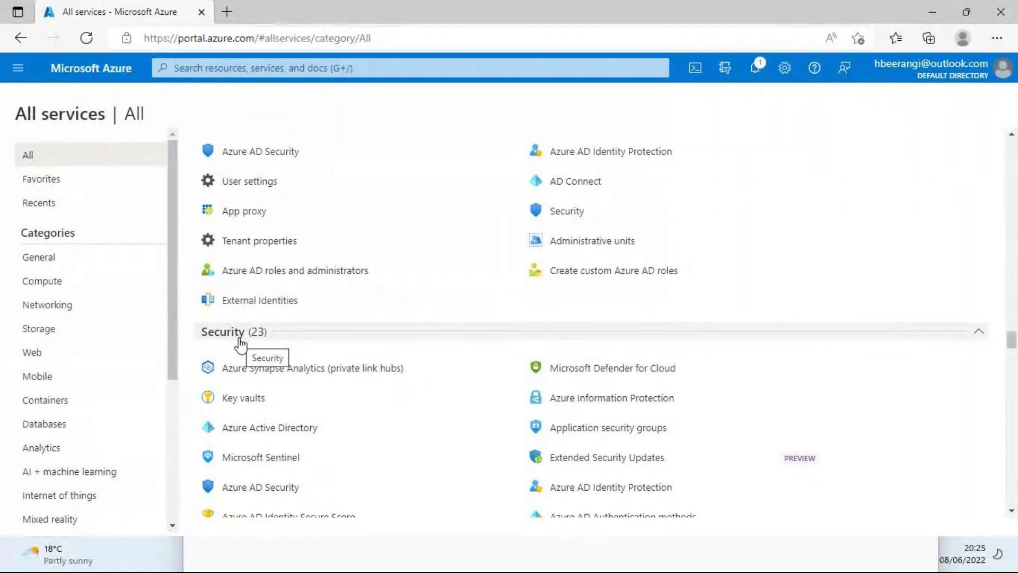
scroll(236, 337, down, 1)
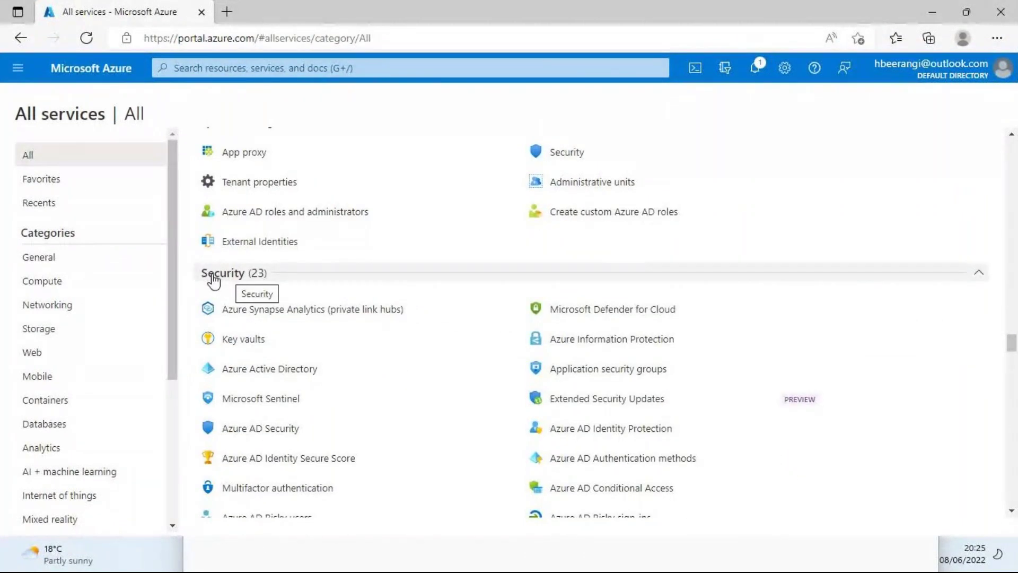
scroll(236, 281, down, 1)
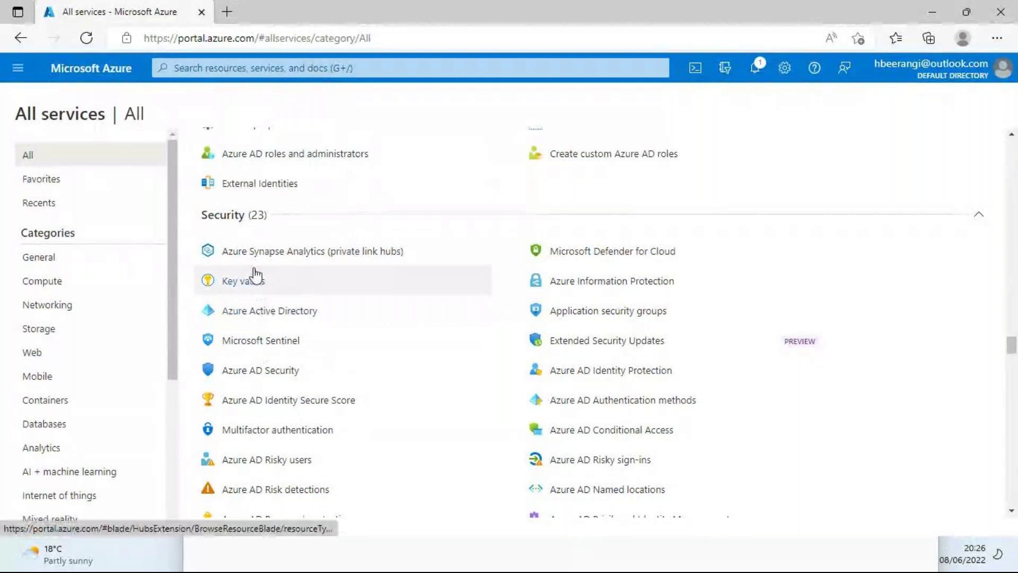
scroll(255, 272, down, 1)
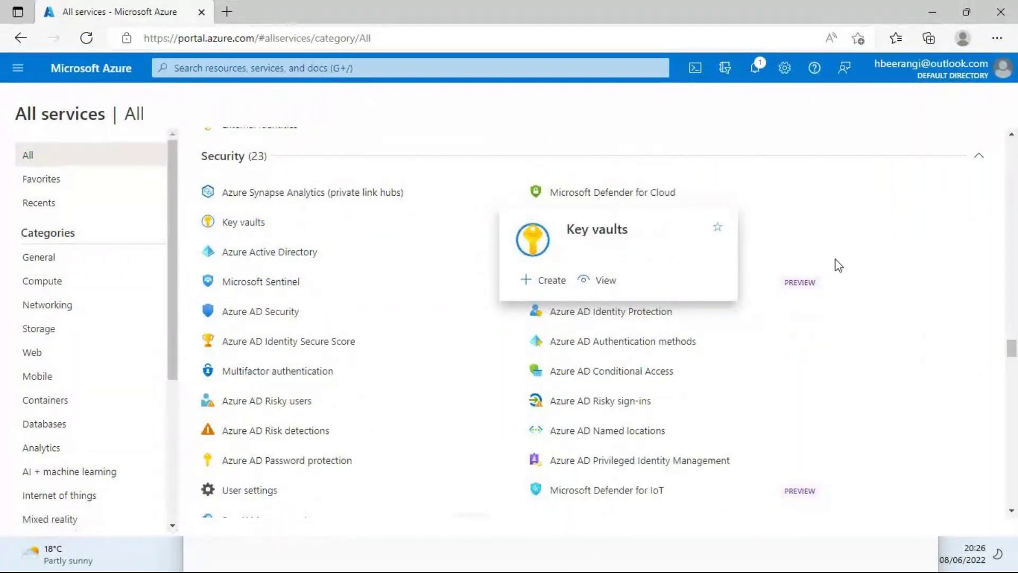
- Open Microsoft Defender for Cloud from the Security category and postpone its upgrade offer with Remind me later
mouse_move(607, 200)
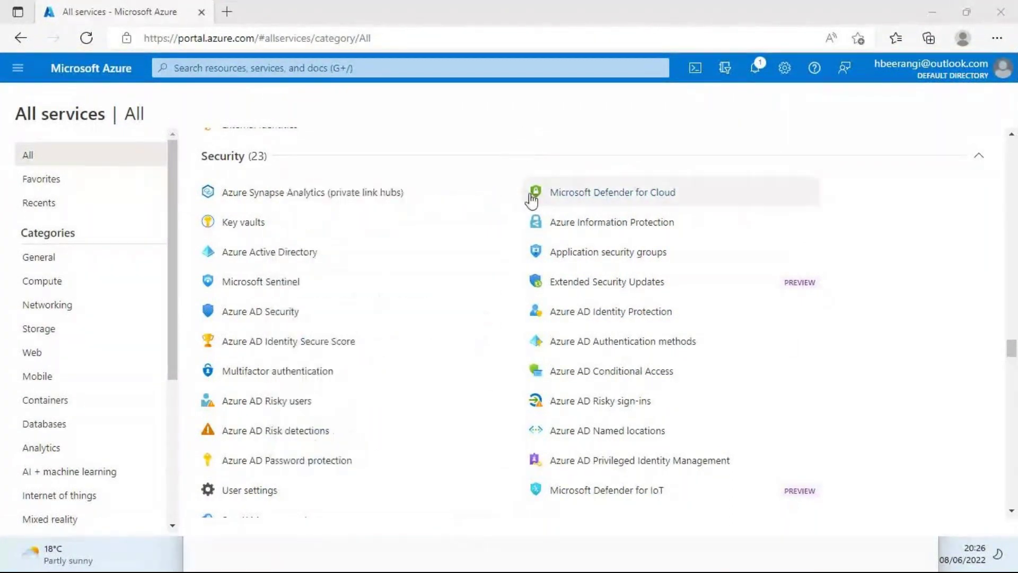
click(598, 200)
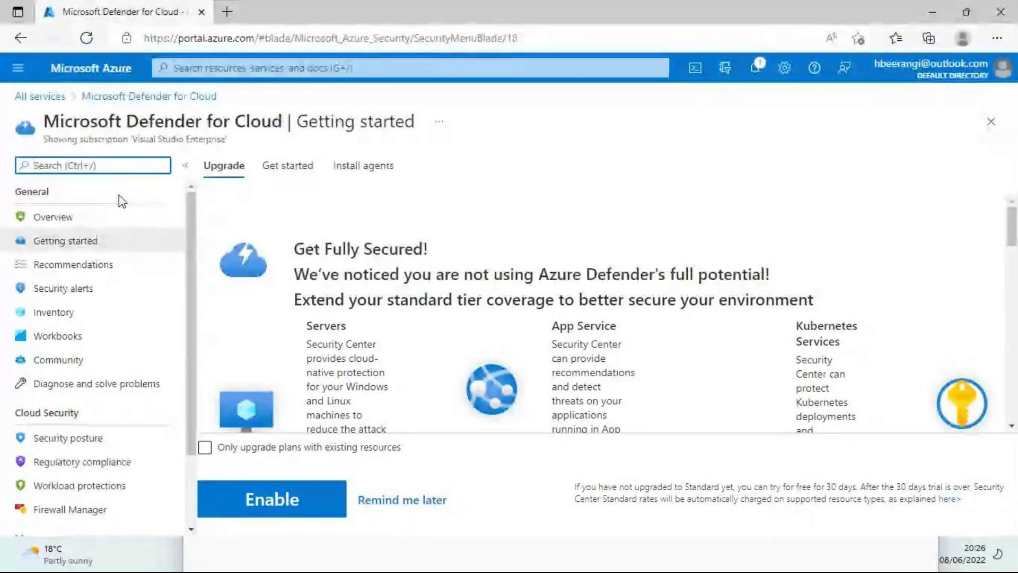
click(401, 503)
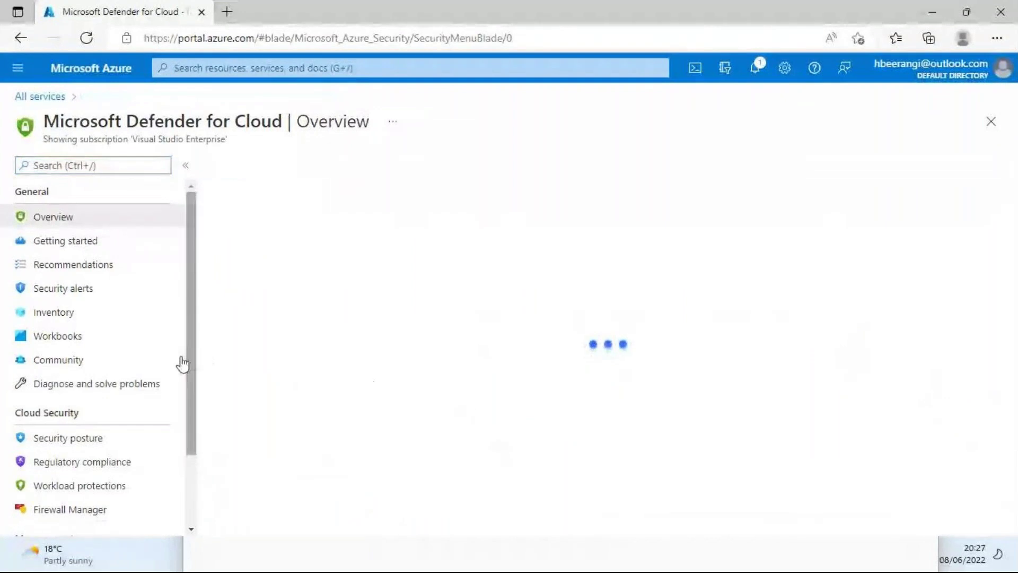
- Examine the Microsoft Defender for Cloud page title and the General, Cloud Security and Management sections of its navigation
drag(60, 139, 245, 113)
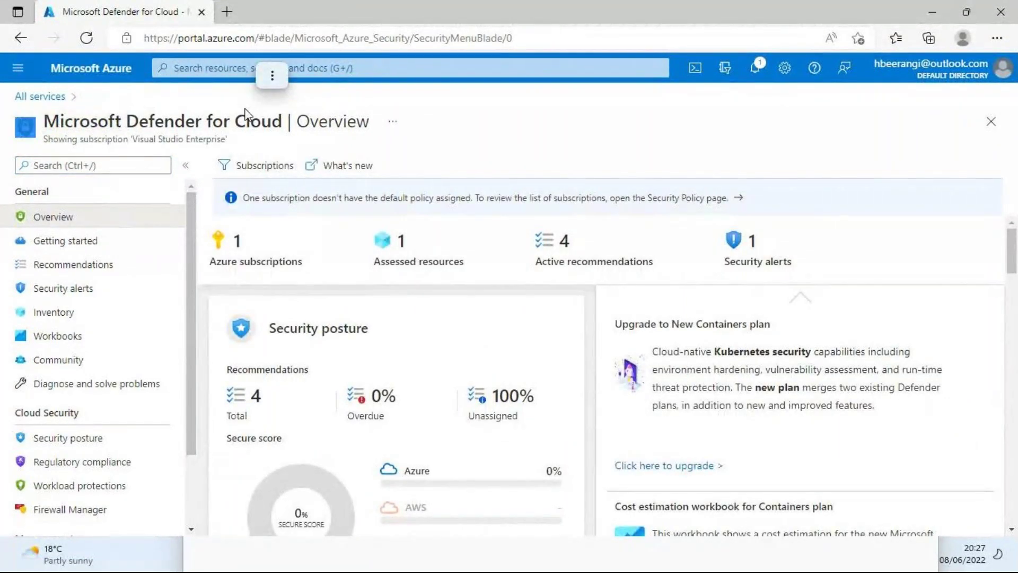
scroll(95, 352, down, 2)
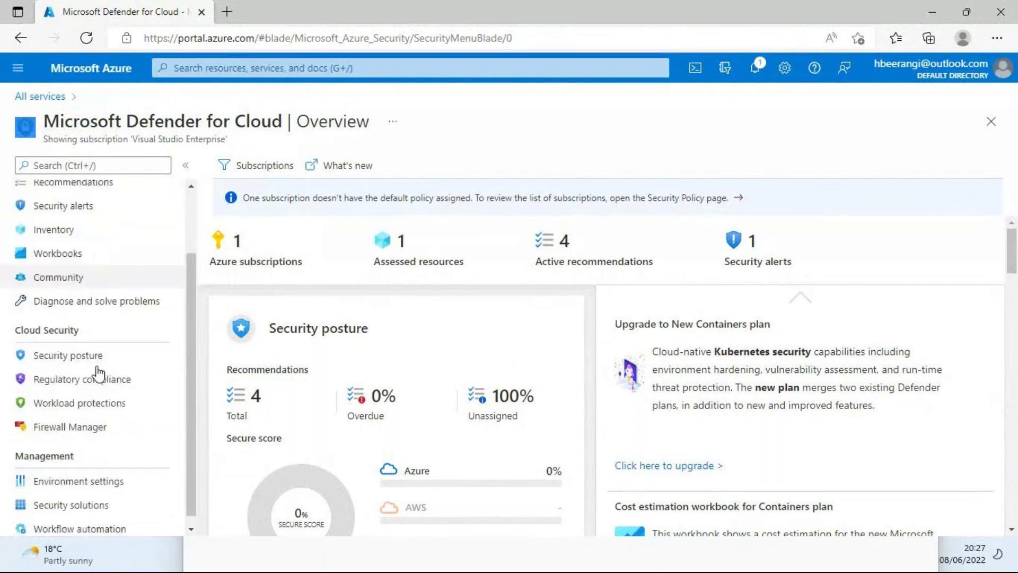
scroll(97, 370, up, 2)
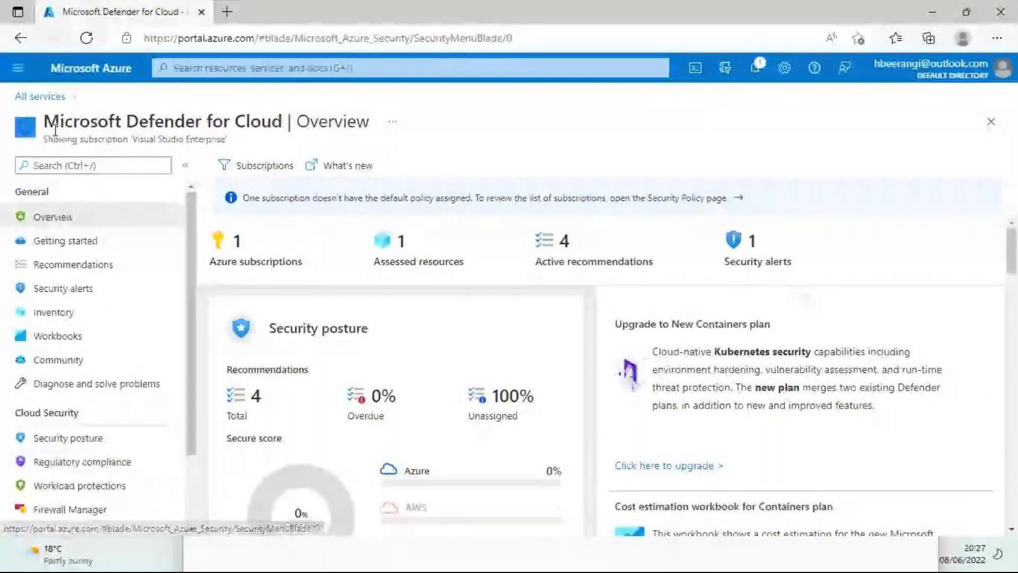
drag(53, 123, 176, 116)
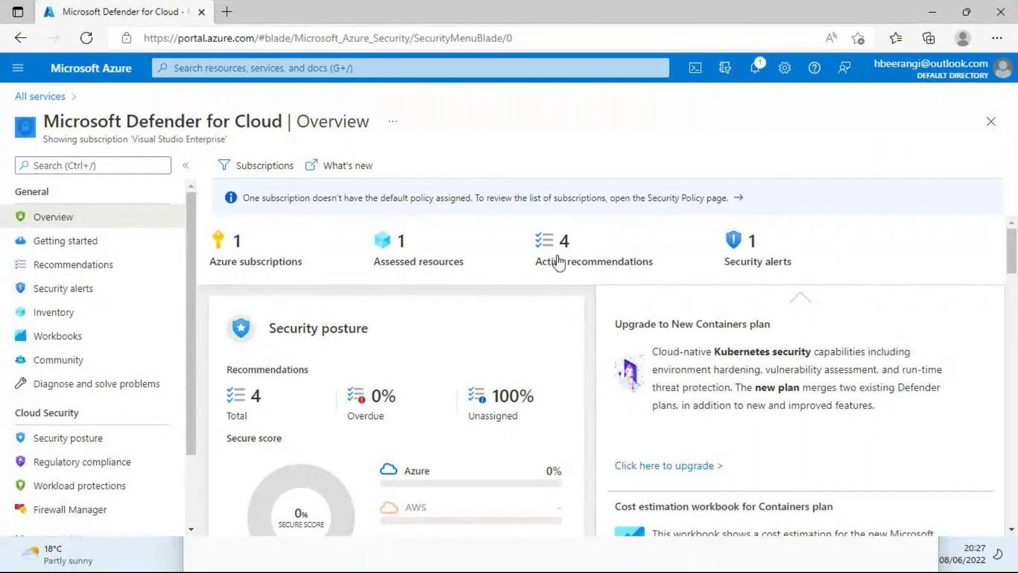
- Review the Security posture details on the Defender Overview page and examine the subscription name shown beneath the page title
scroll(554, 263, down, 3)
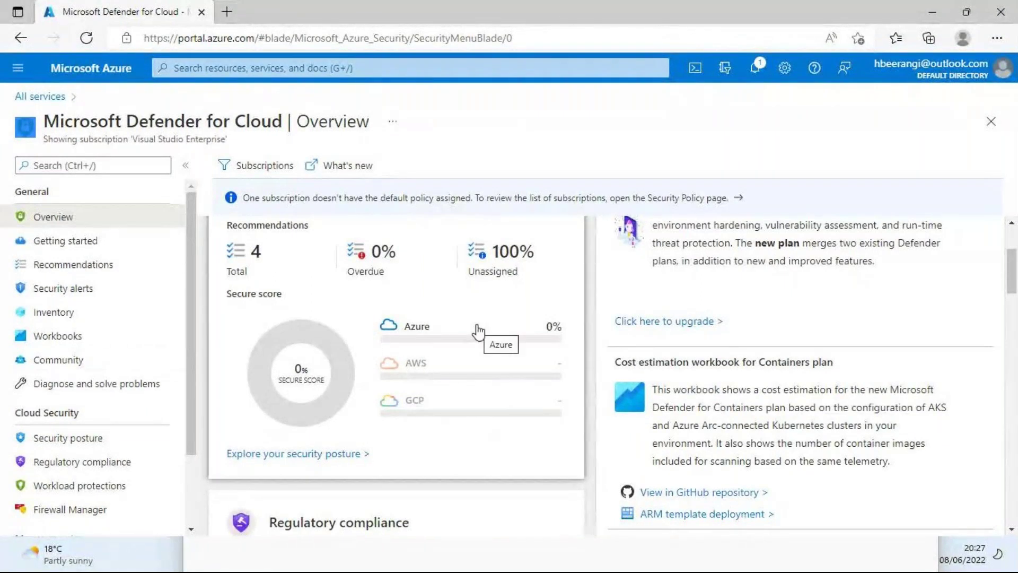
scroll(487, 329, up, 3)
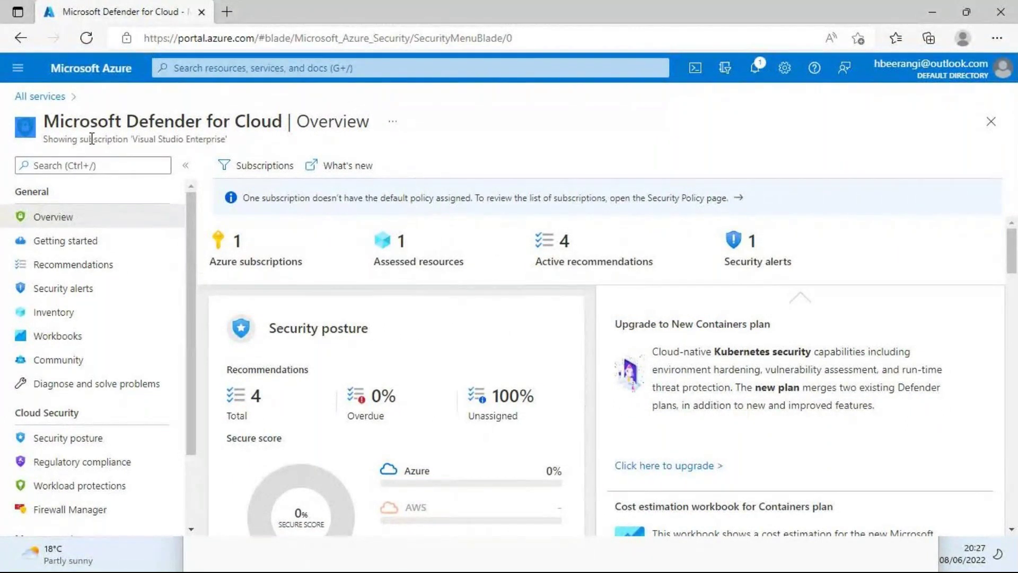
drag(47, 144, 147, 144)
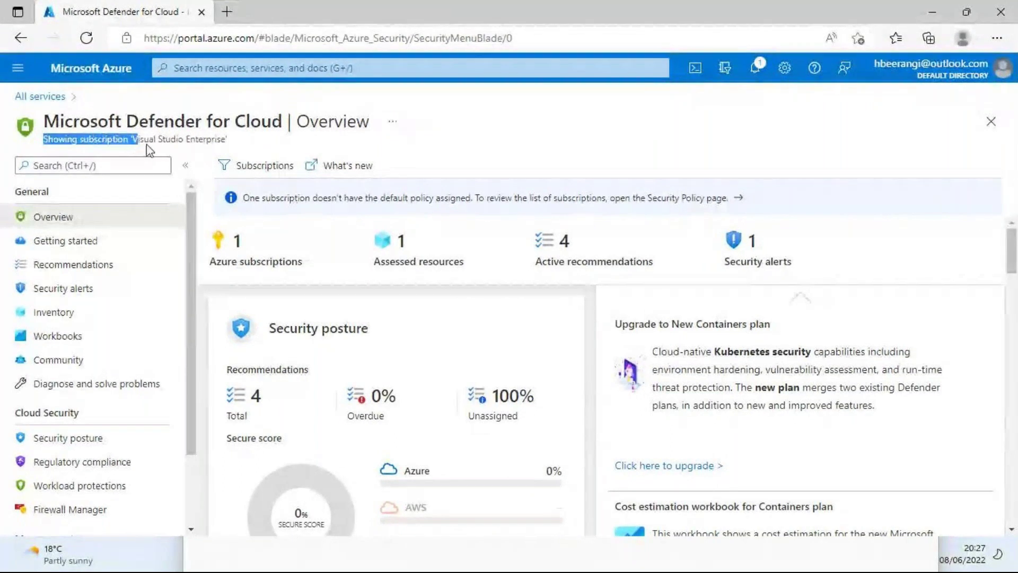
drag(228, 142, 148, 139)
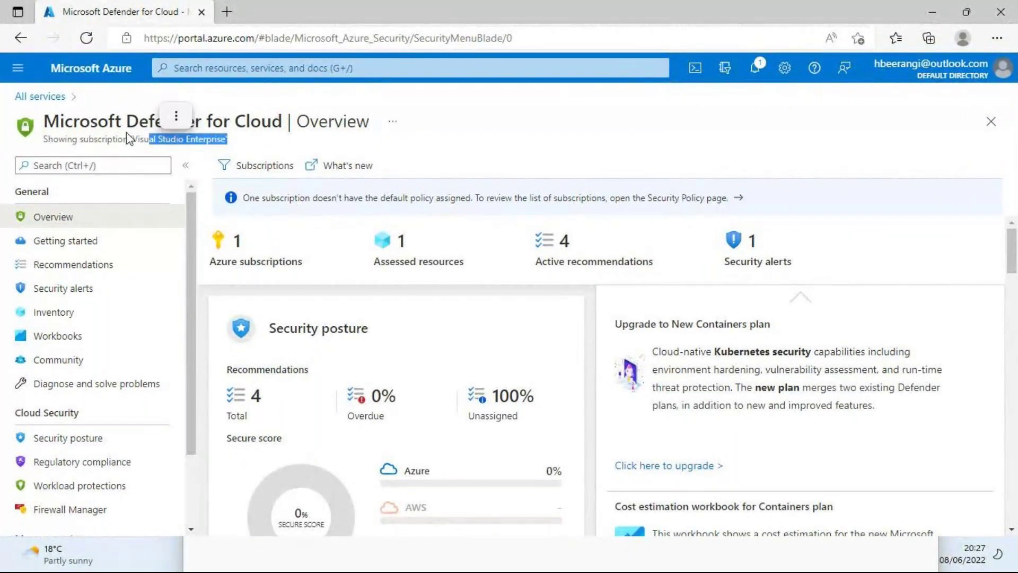
- Open the Defender for Cloud Recommendations page and examine its secure score recommendations and the list of all recommendations
click(77, 273)
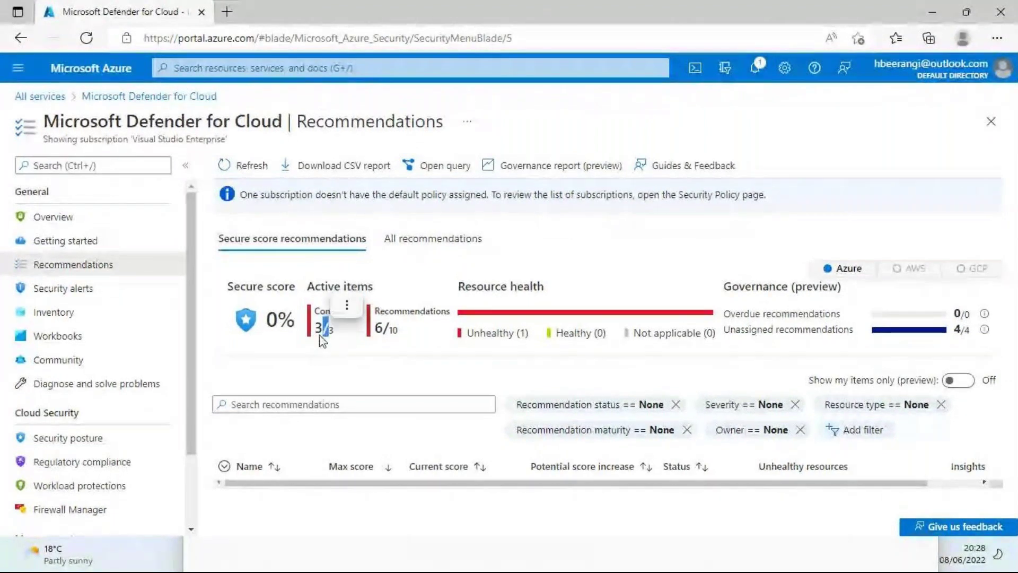
click(331, 386)
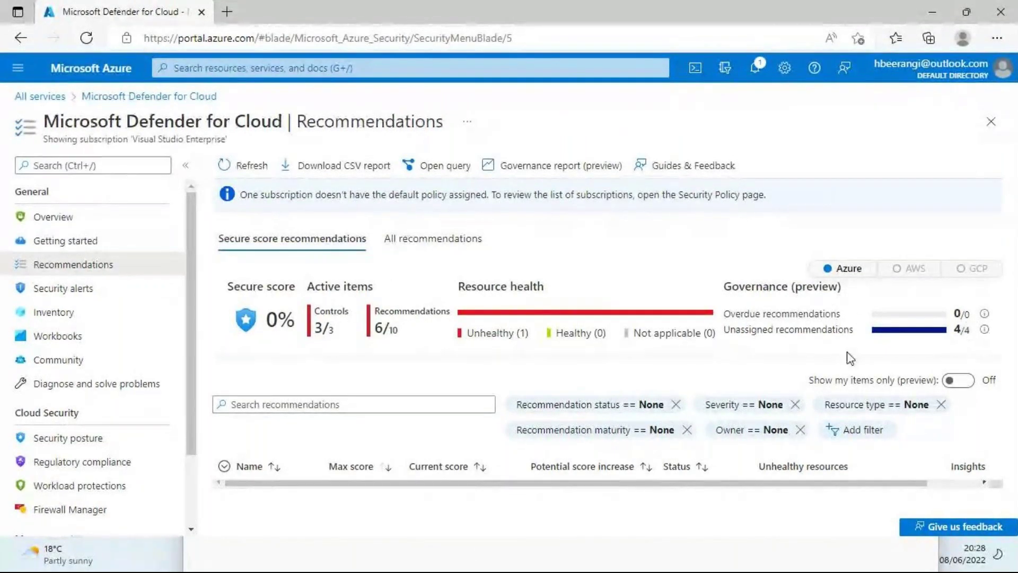
click(411, 248)
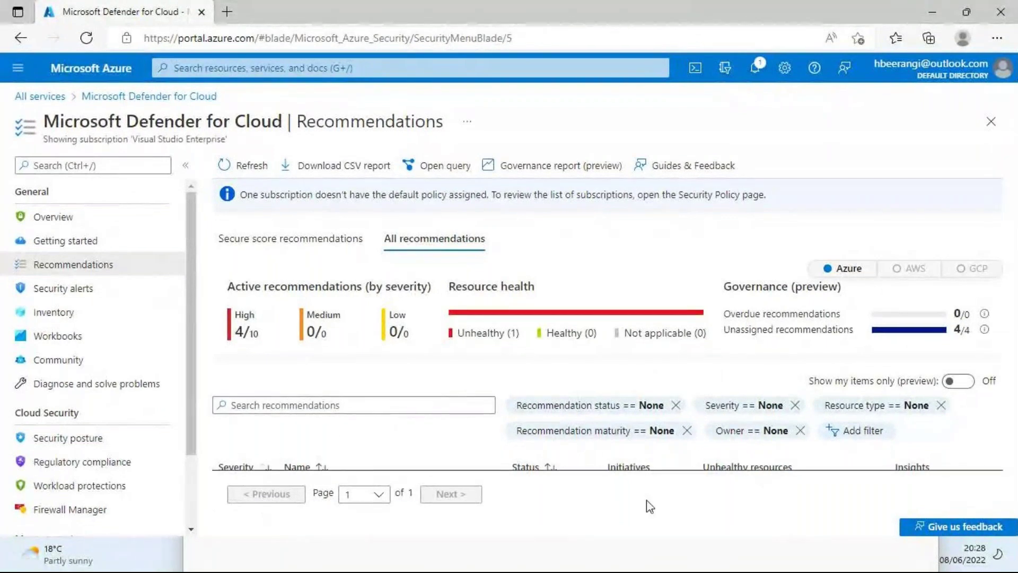
drag(646, 501, 530, 473)
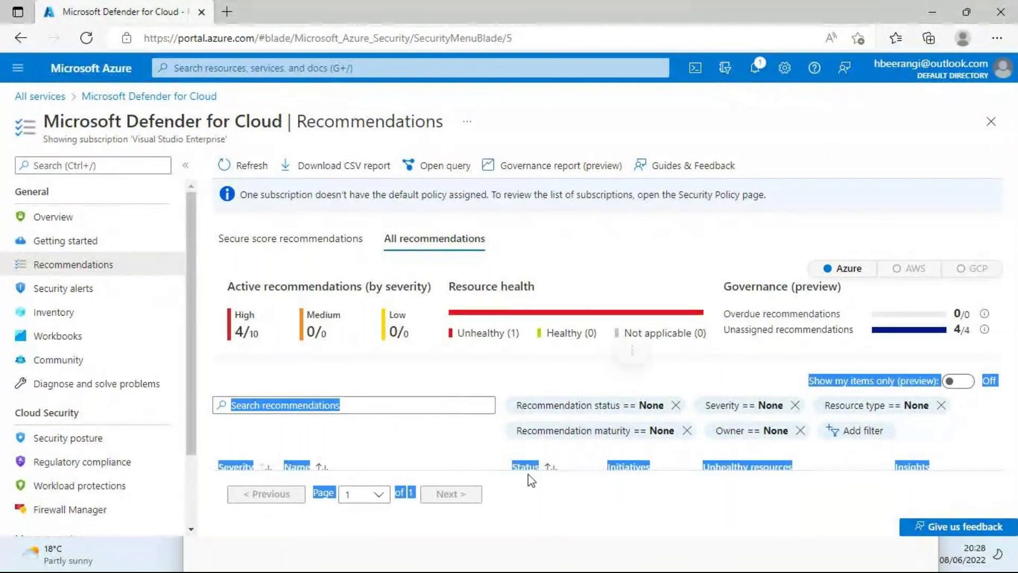
click(474, 470)
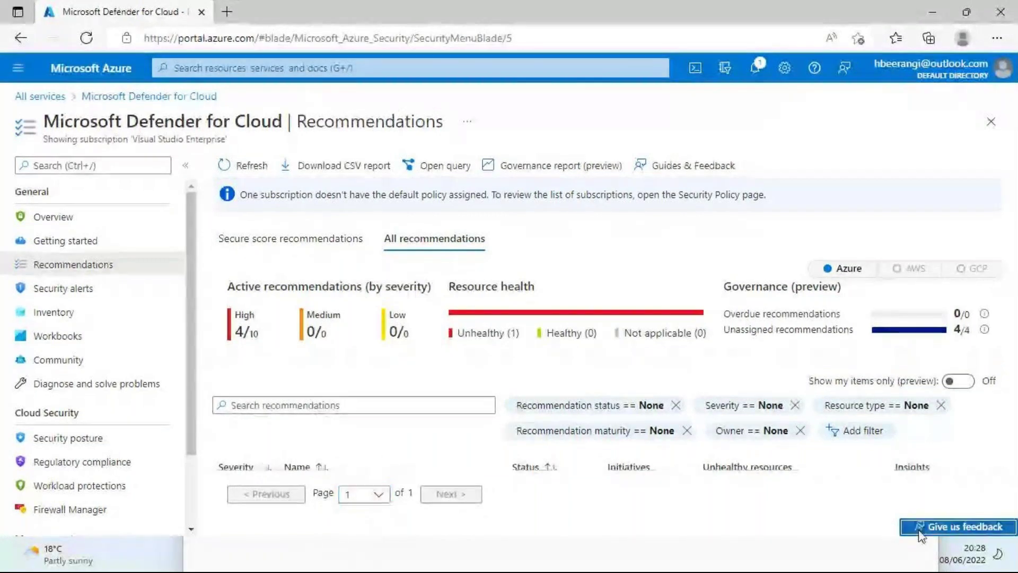
click(955, 527)
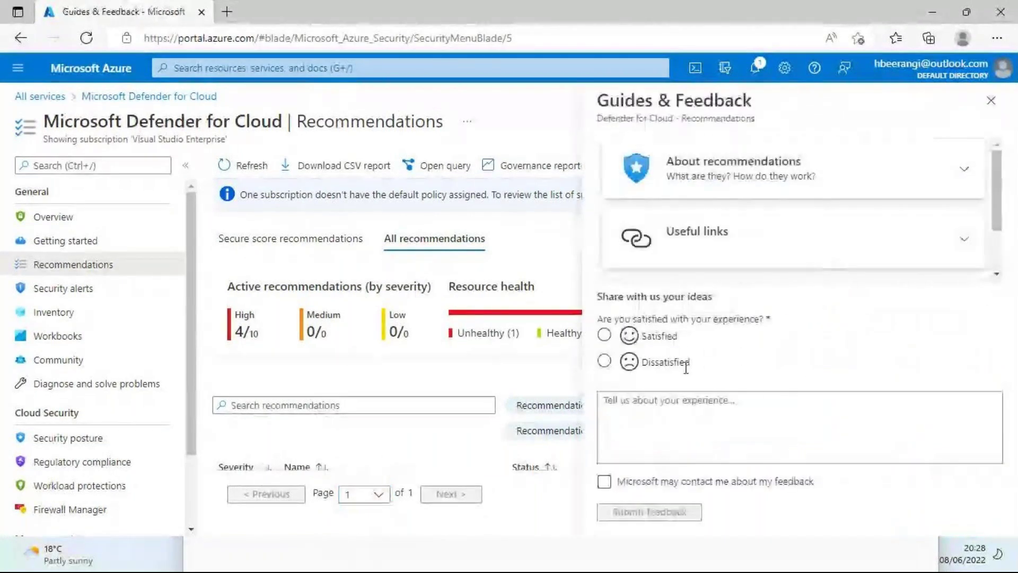
click(991, 100)
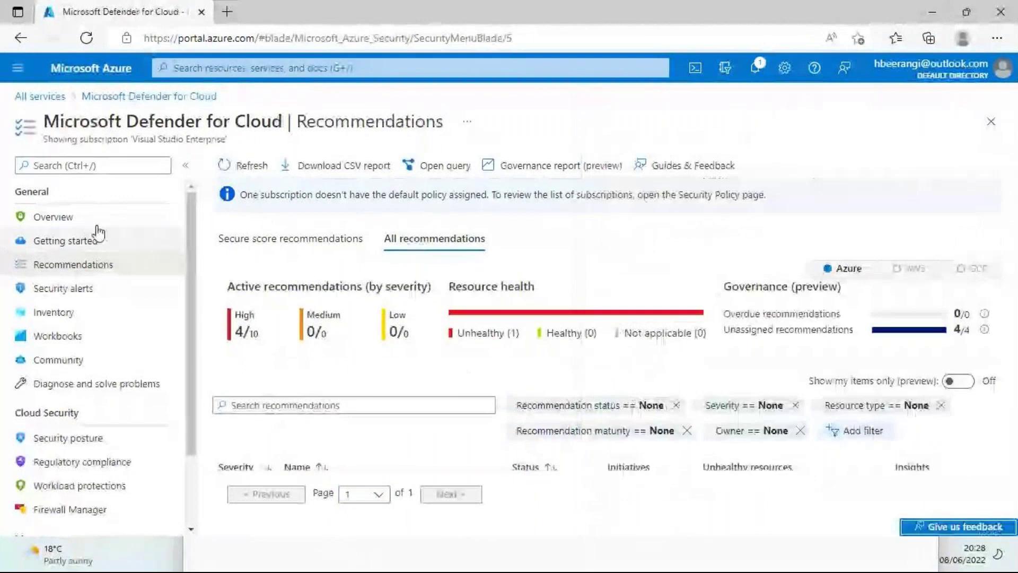
- Return to the Defender for Cloud Overview and examine its summary, Regulatory compliance and Most prevalent recommendations sections
click(154, 96)
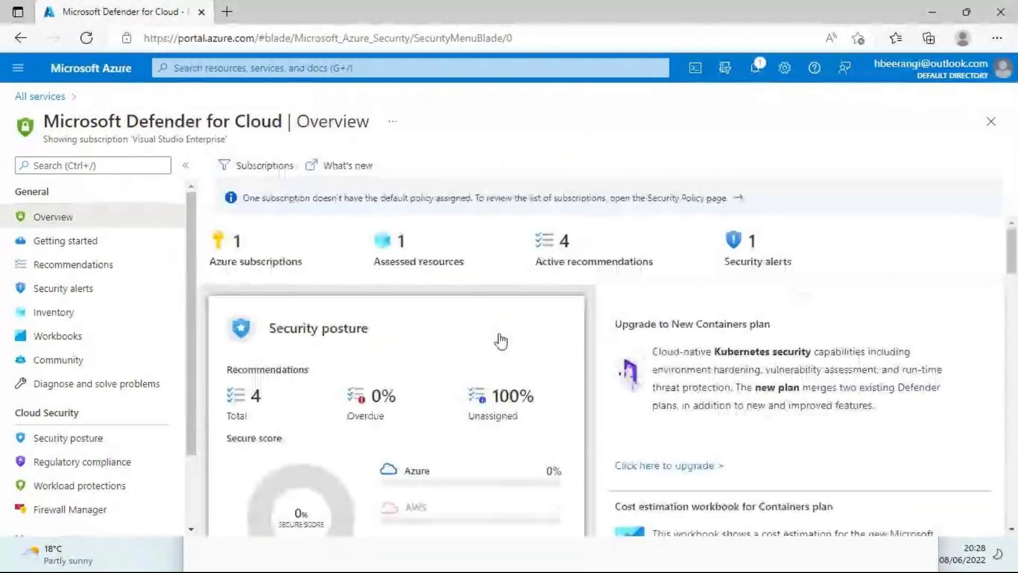
scroll(400, 379, down, 5)
scroll(389, 381, down, 2)
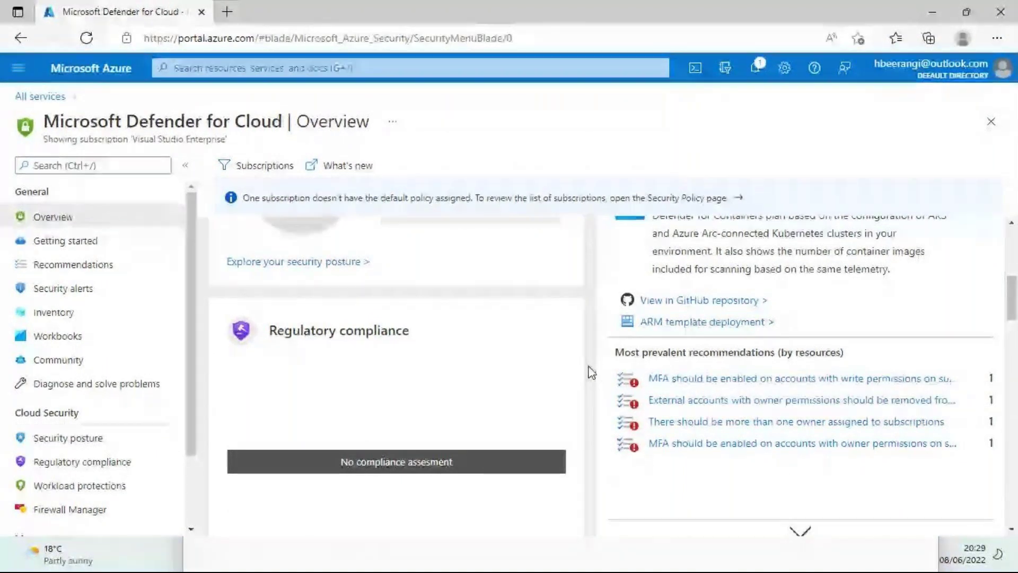
scroll(538, 382, up, 5)
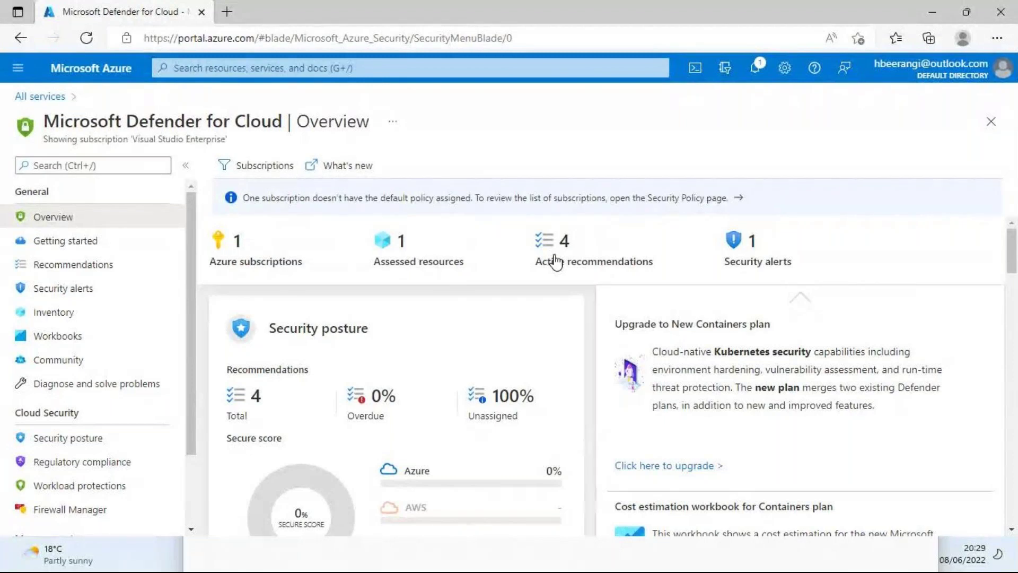
scroll(645, 281, down, 5)
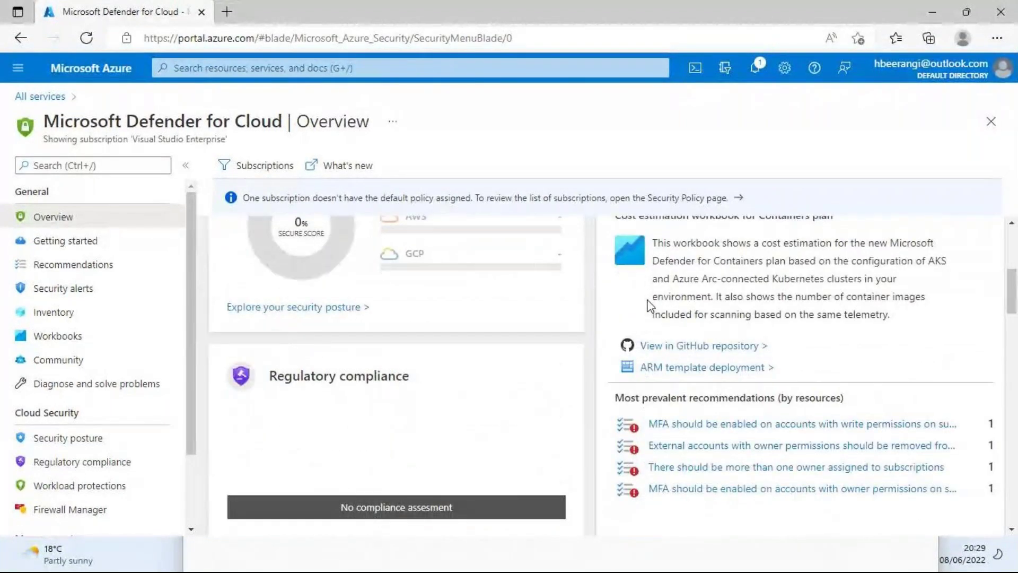
scroll(647, 305, down, 3)
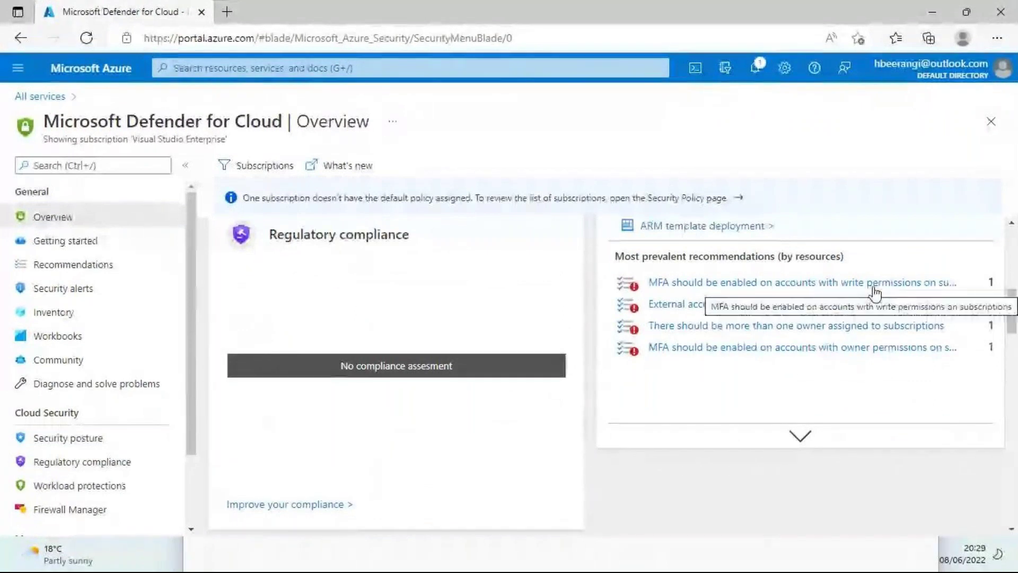
scroll(736, 391, up, 1)
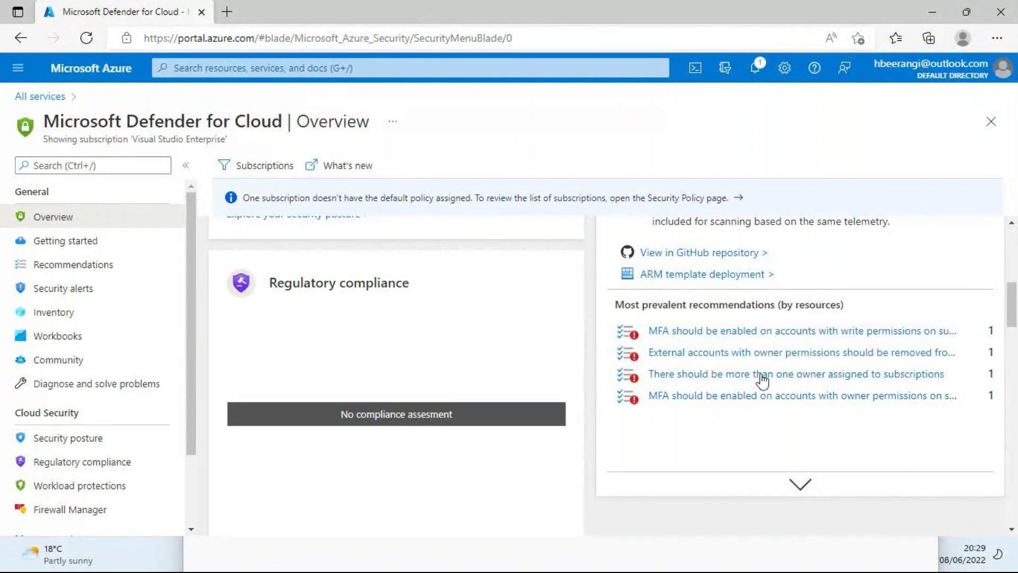
- Reopen the Recommendations page and check the recommendation list and its paging under All recommendations
click(58, 269)
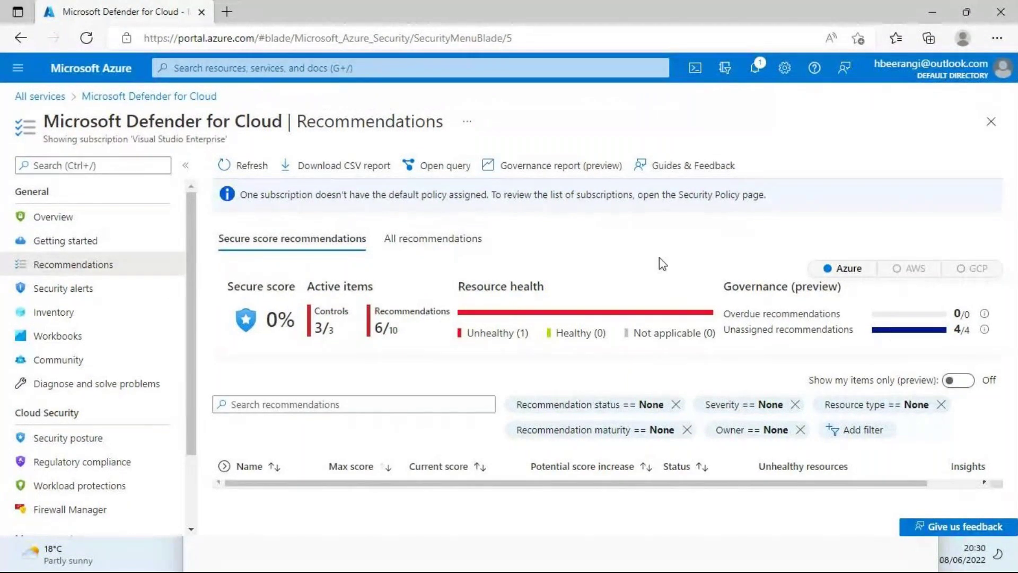
click(433, 238)
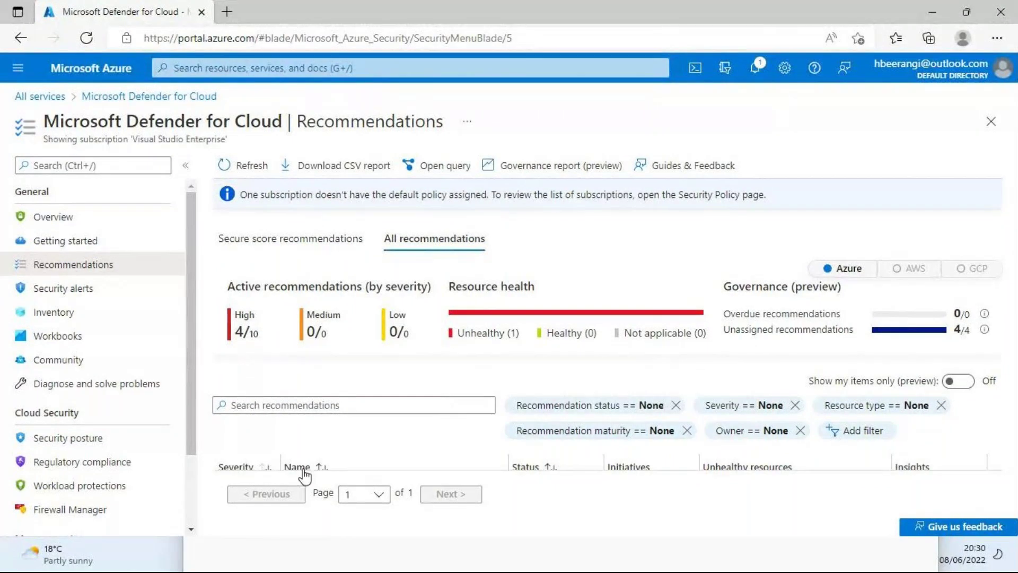
scroll(192, 448, down, 2)
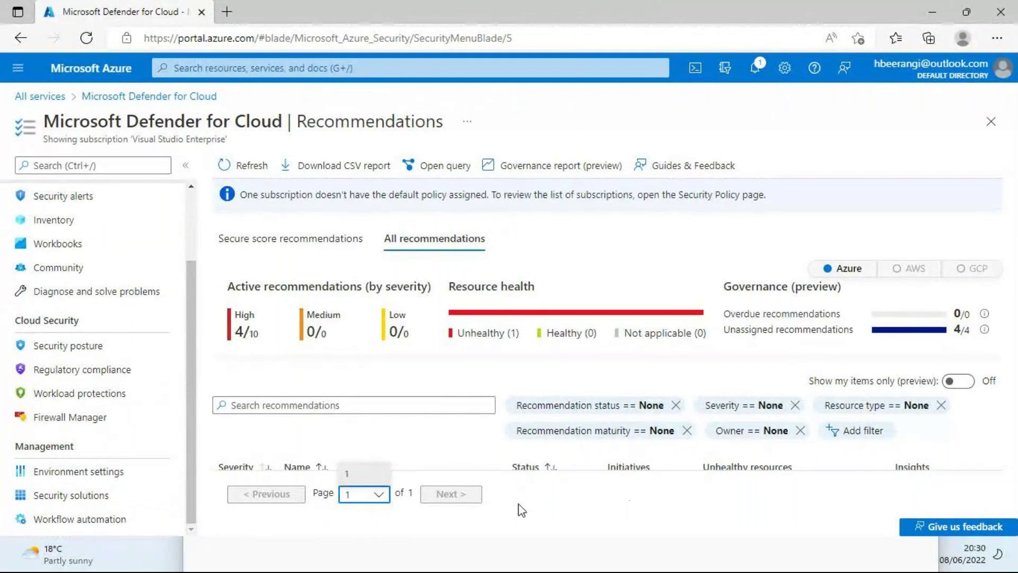
drag(430, 446, 489, 406)
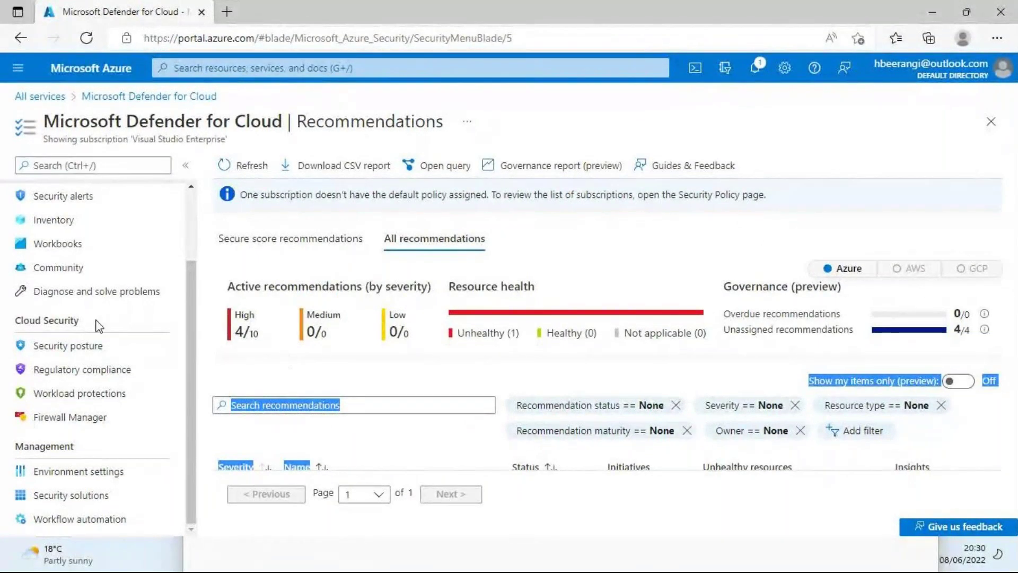
scroll(97, 318, up, 3)
- Go back to the Overview page and review the Regulatory compliance card alongside the most prevalent recommendations
click(61, 216)
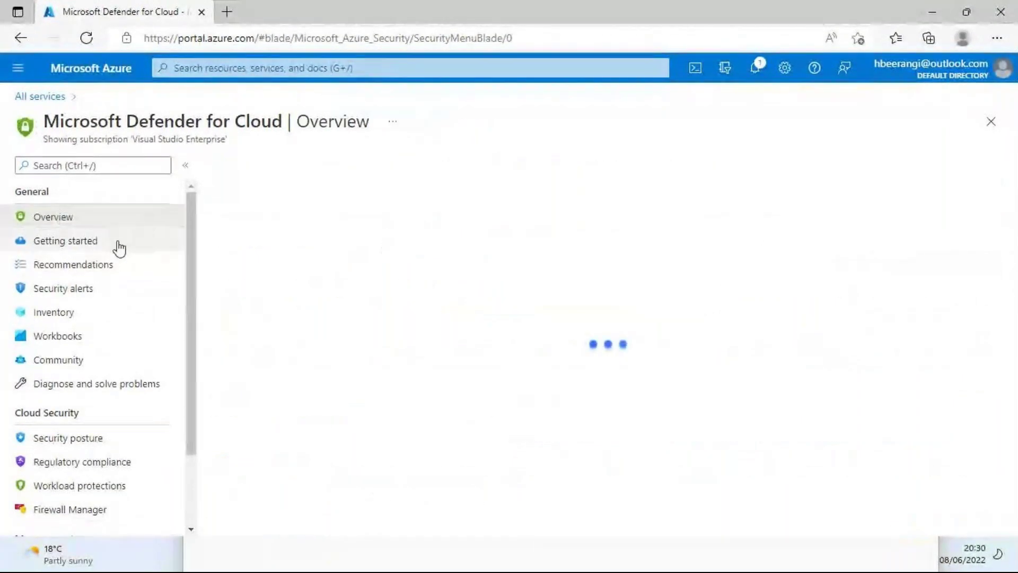
scroll(789, 371, down, 3)
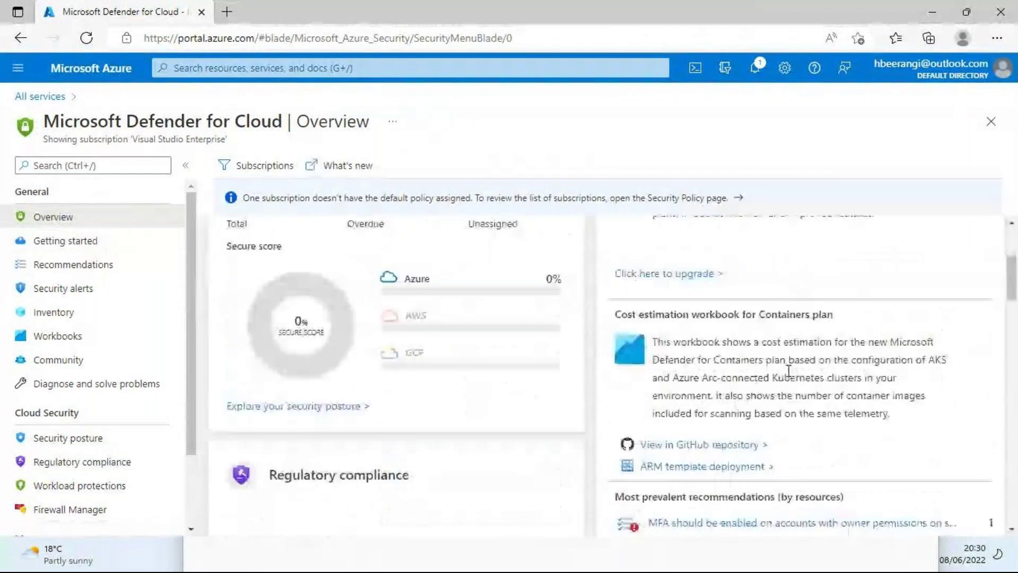
scroll(788, 371, down, 3)
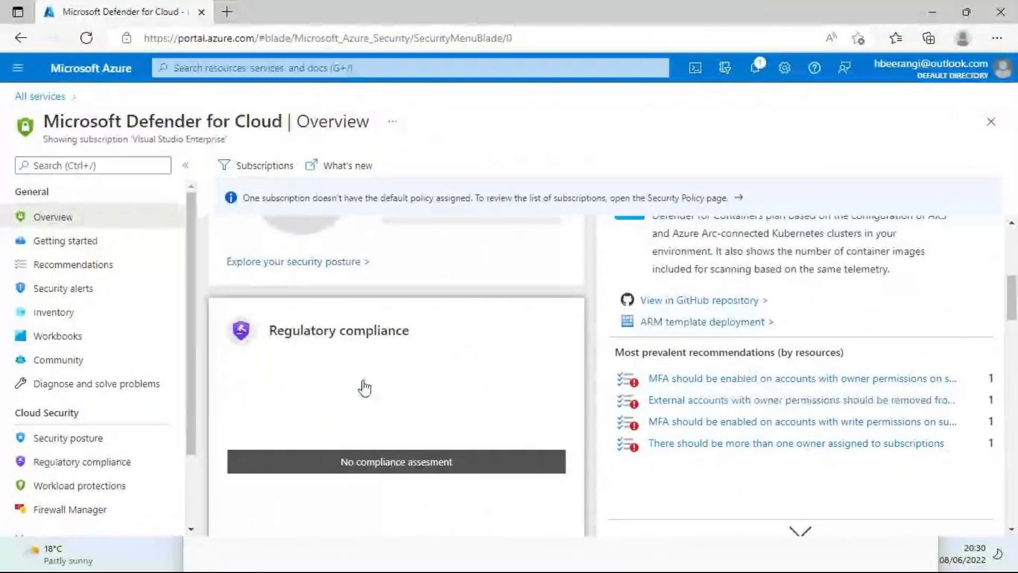
- Open Security posture from the Cloud Security section and examine the Azure environment's secure score, resources and governance details
scroll(98, 445, down, 2)
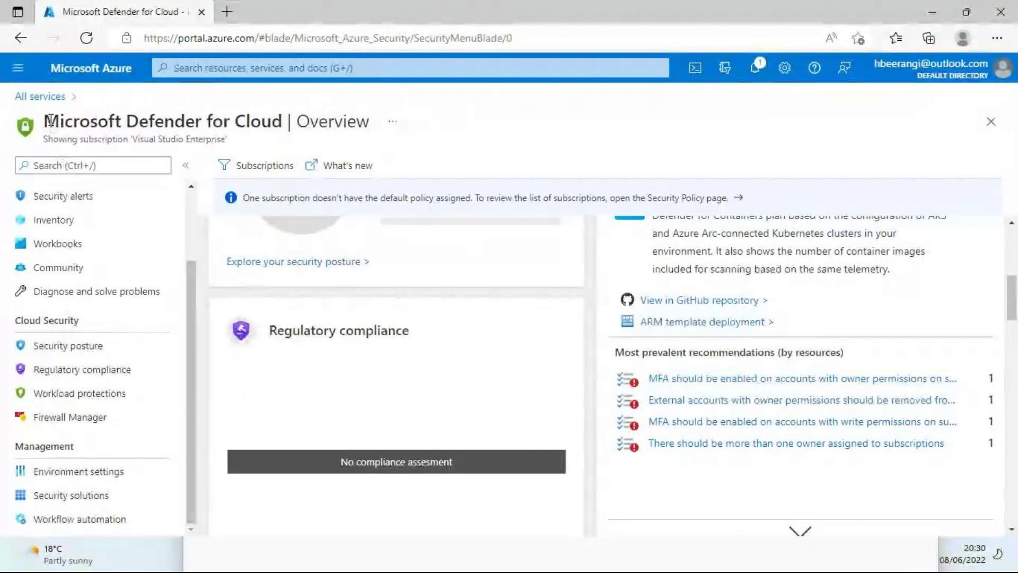
drag(45, 126, 262, 127)
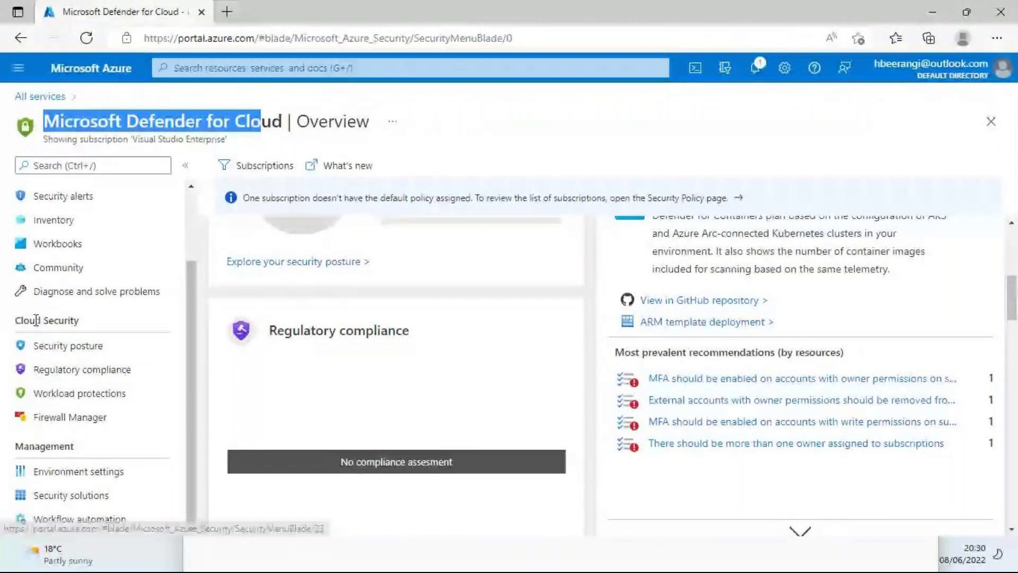
drag(36, 320, 64, 320)
click(55, 347)
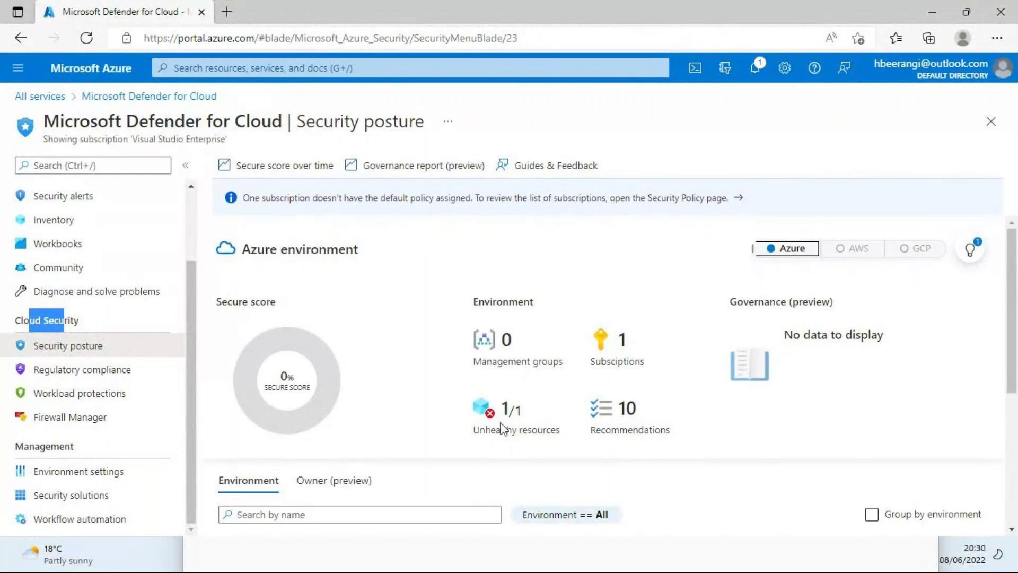
click(348, 287)
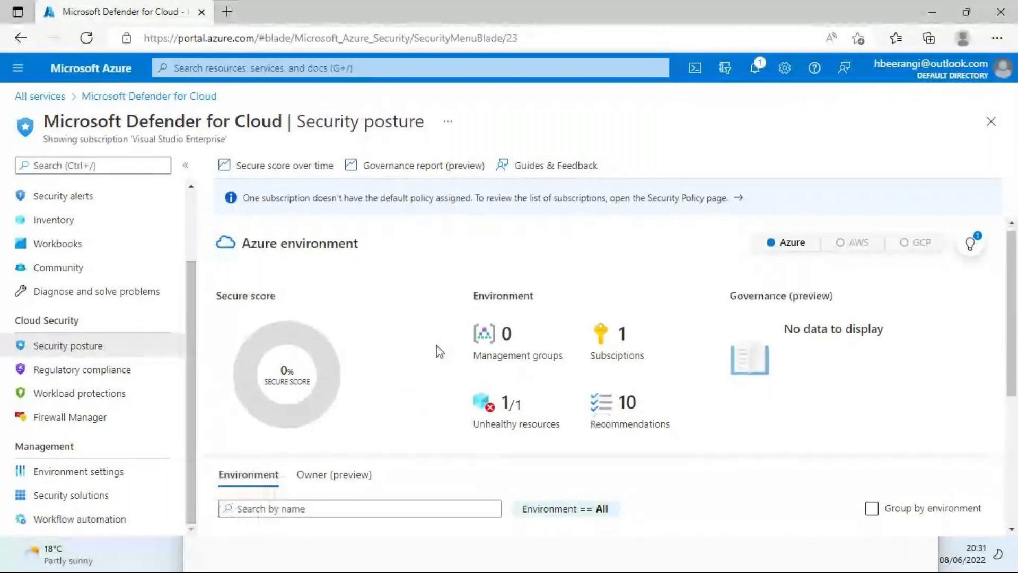
- Open the recommendations for the Visual Studio Enterprise subscription listed under Environment and expand all of their groups
scroll(438, 348, down, 3)
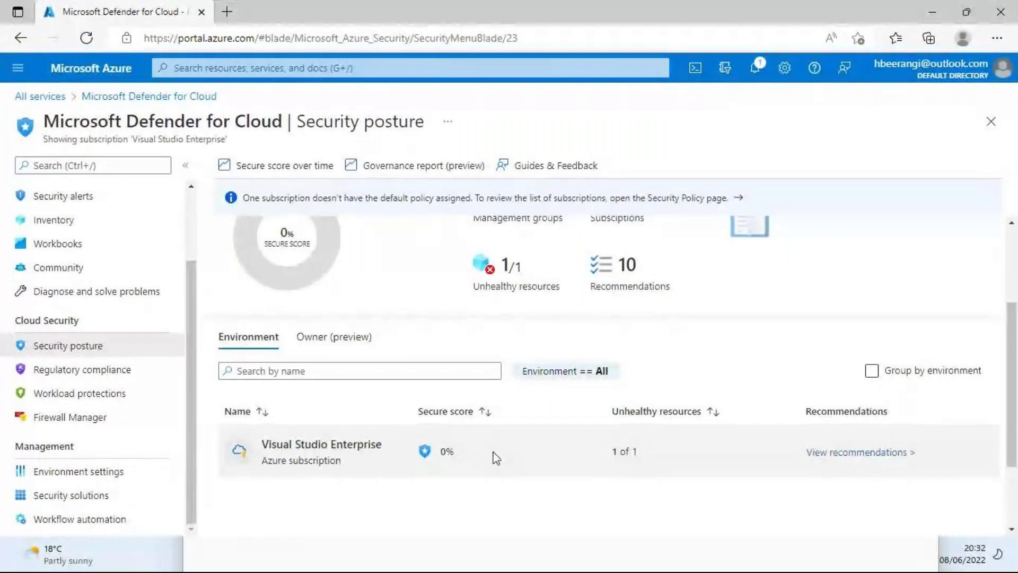
click(821, 455)
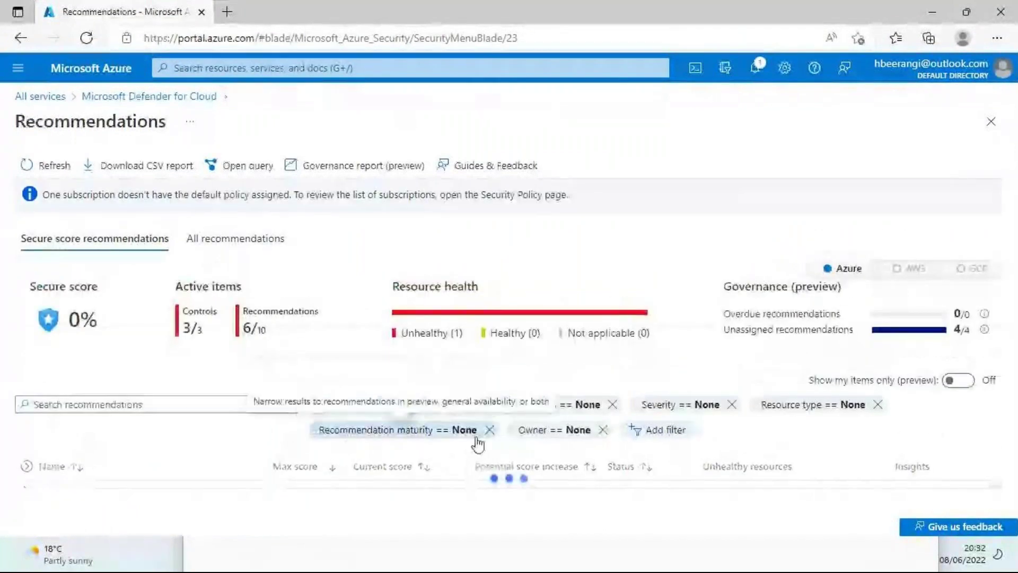
click(27, 467)
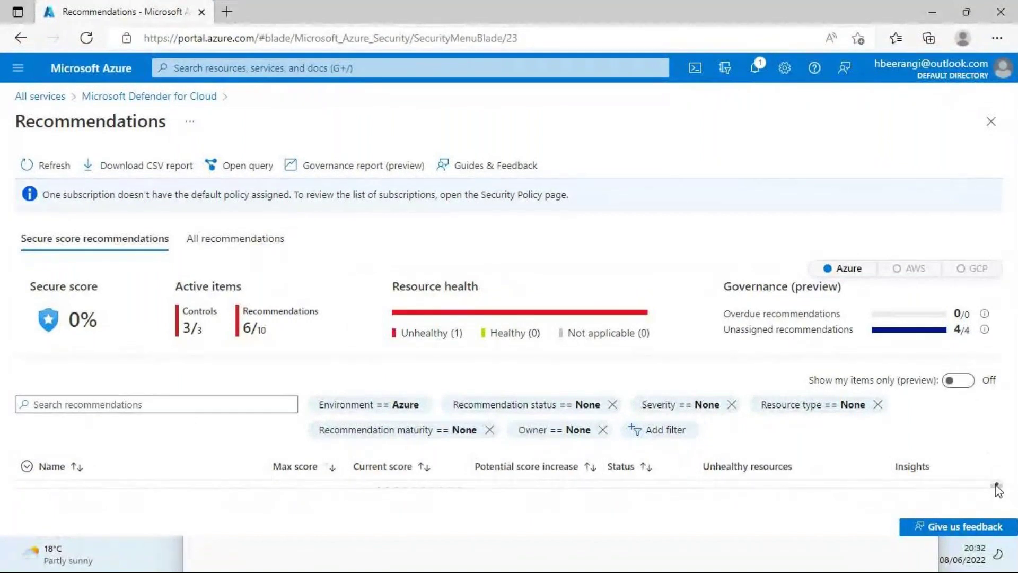
- Submit feedback for the Recommendations page with the experience rated Satisfied
click(930, 533)
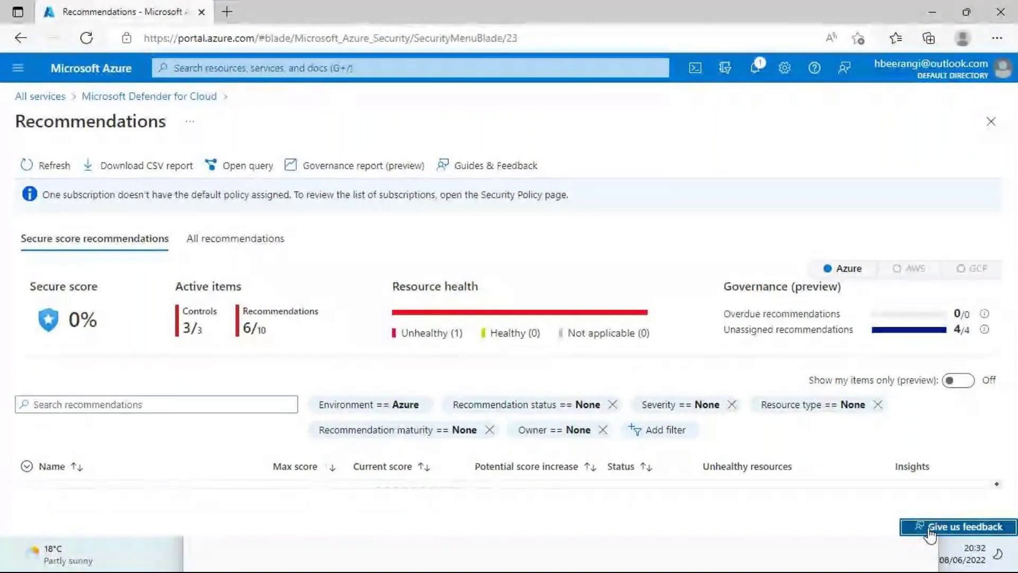
click(605, 335)
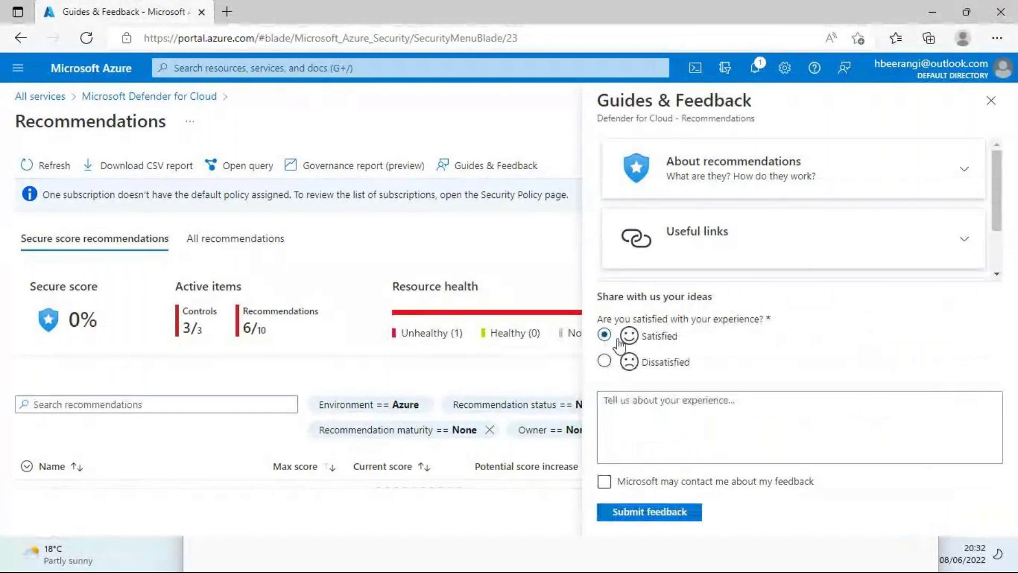
click(648, 512)
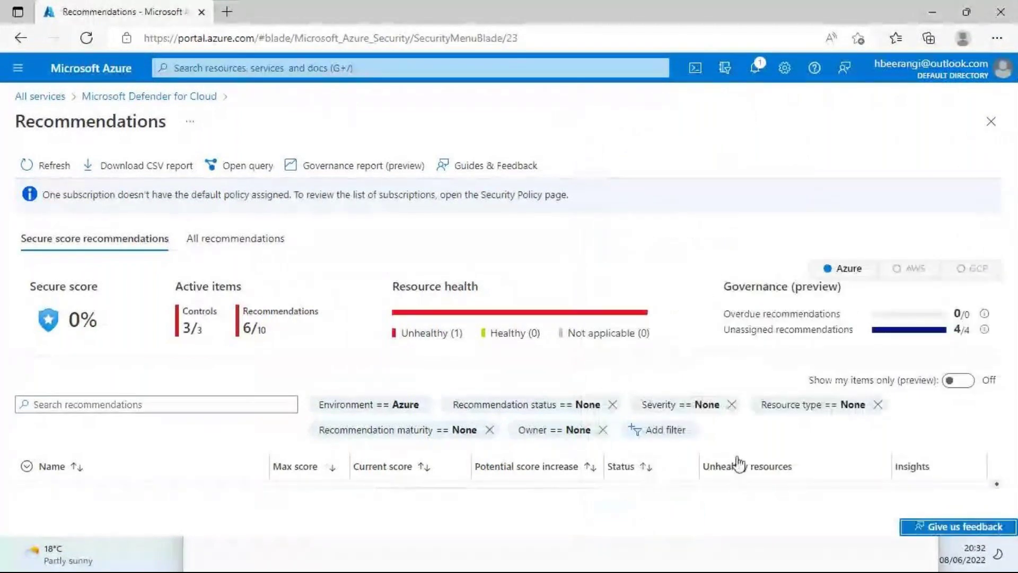
- Review the subscription's complete recommendations by severity and close the page to return to Security posture
key(ctrl+a)
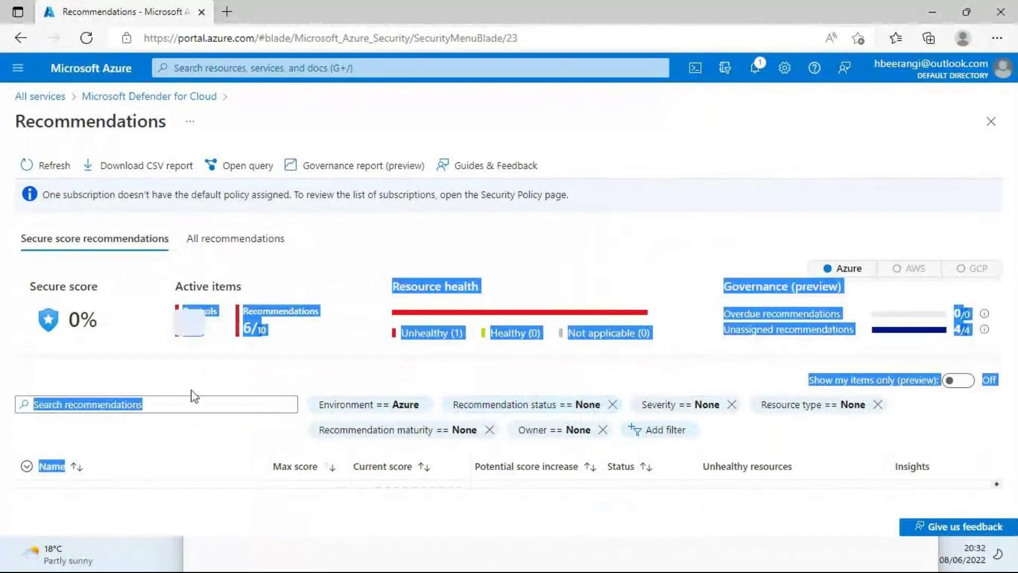
double_click(250, 13)
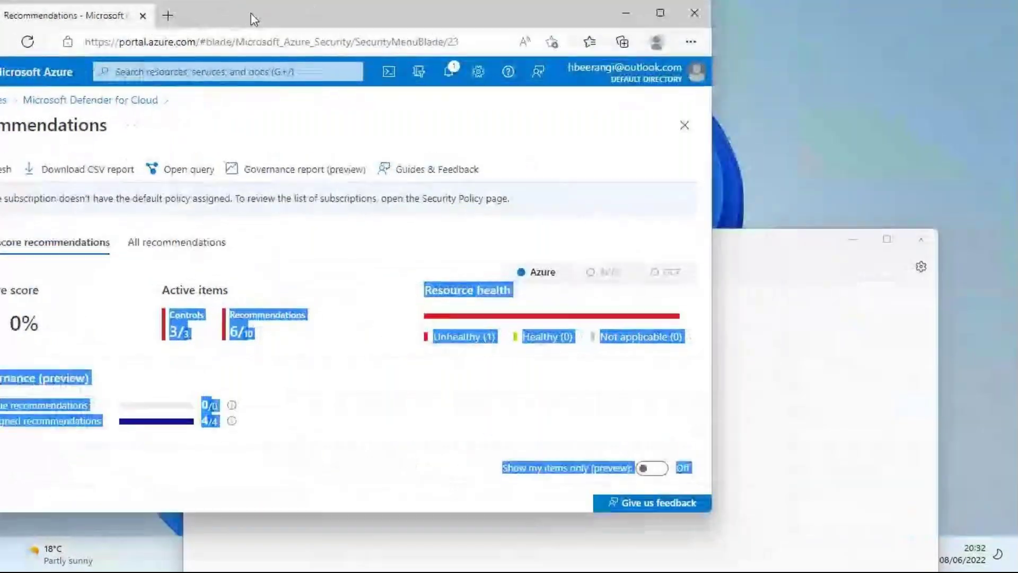
double_click(292, 21)
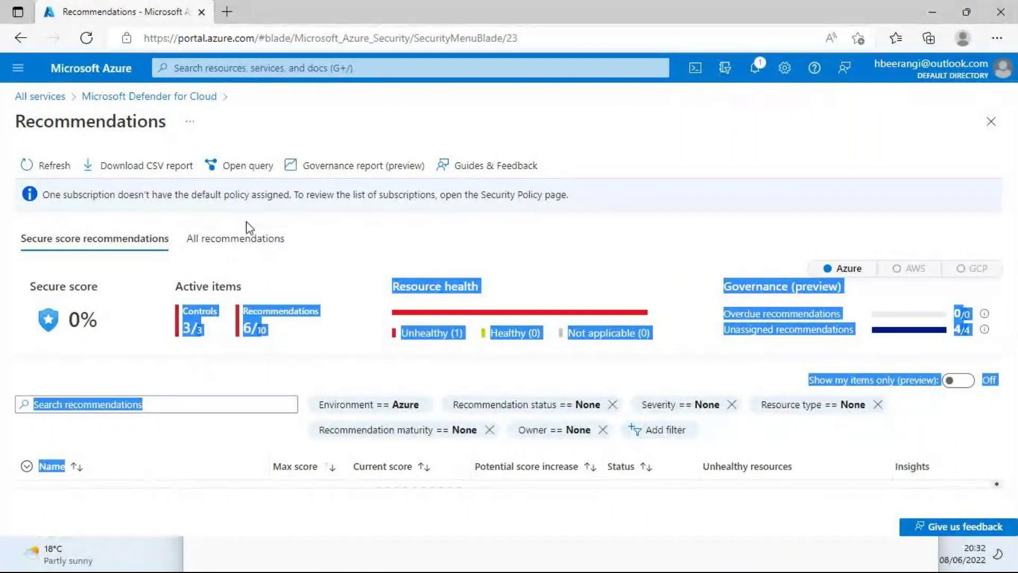
click(239, 238)
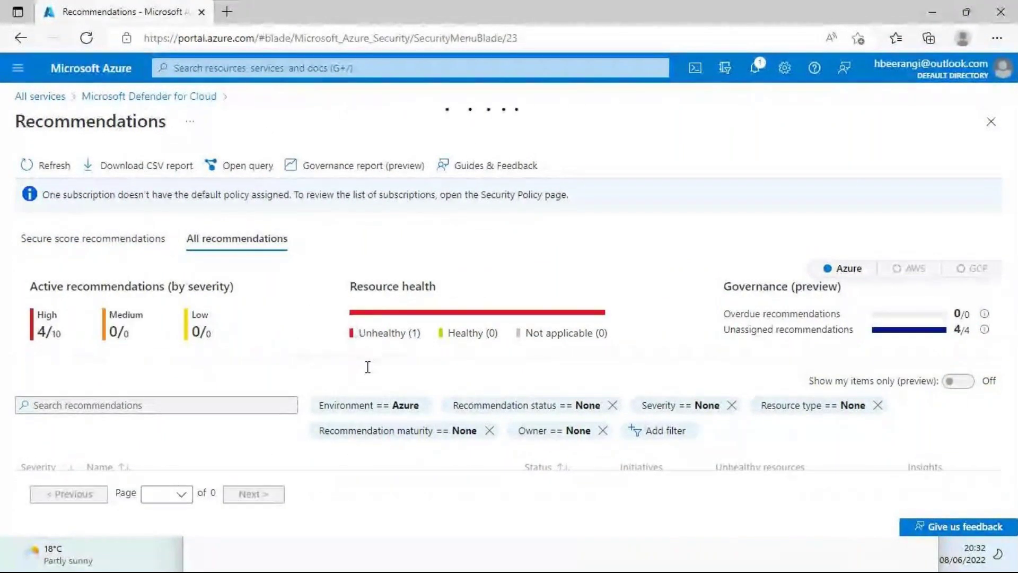
click(990, 122)
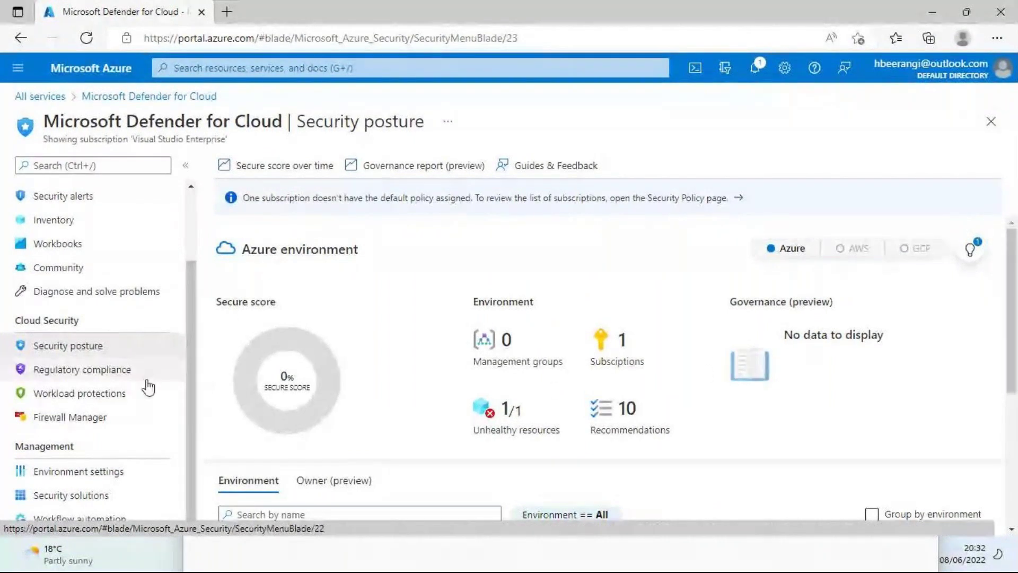
- Open Regulatory compliance from the Cloud Security section and open the Audit reports page
click(86, 378)
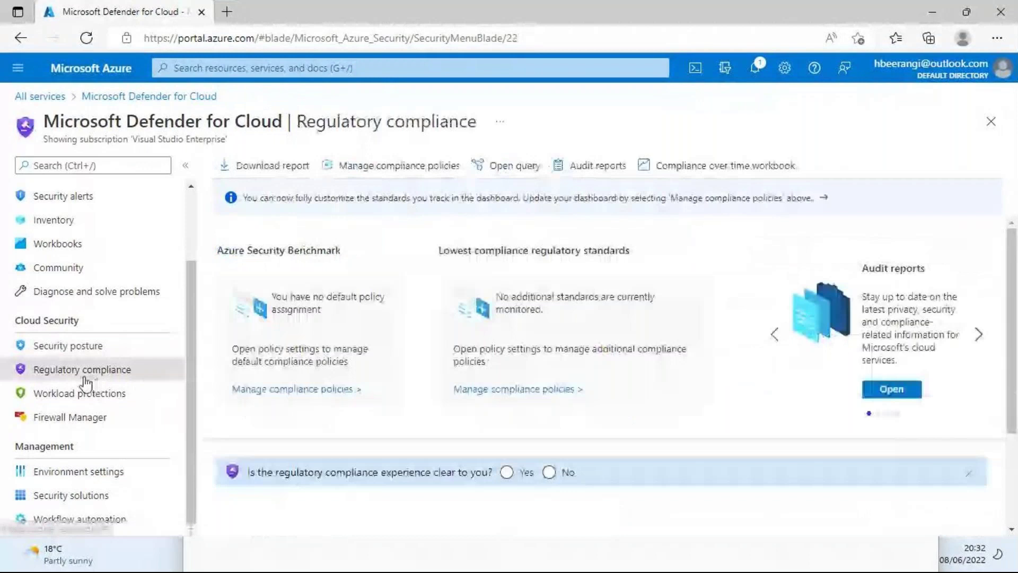
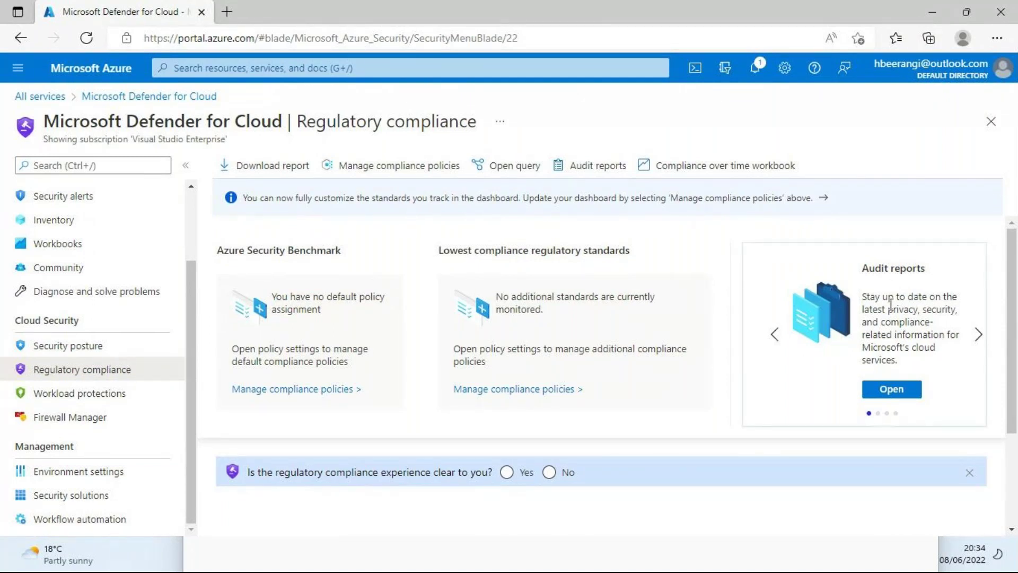
drag(900, 323, 903, 349)
click(898, 326)
click(895, 389)
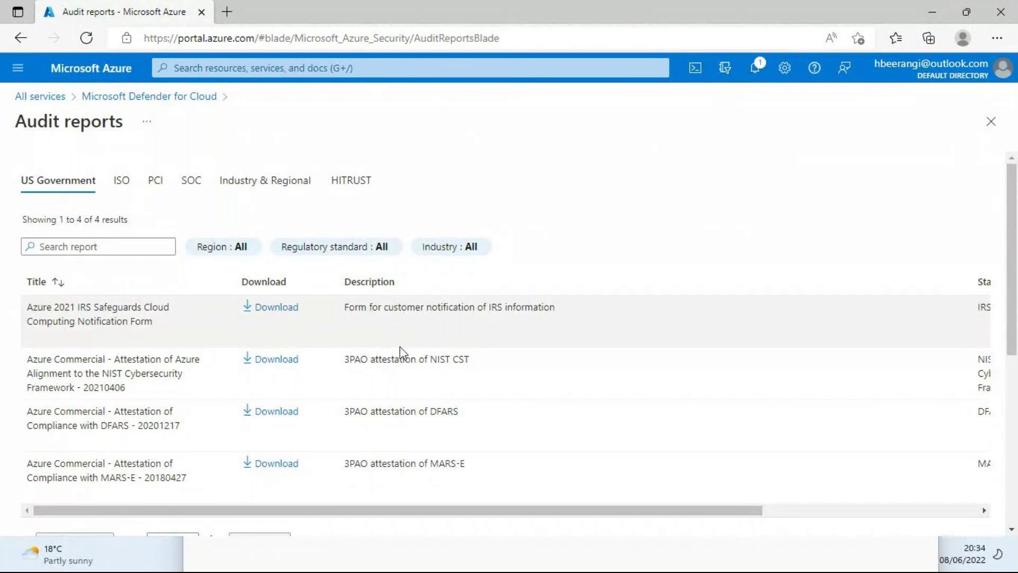
- Examine the US Government audit reports, reading the IRS Safeguards and NIST Cybersecurity Framework titles in full
drag(489, 504, 685, 482)
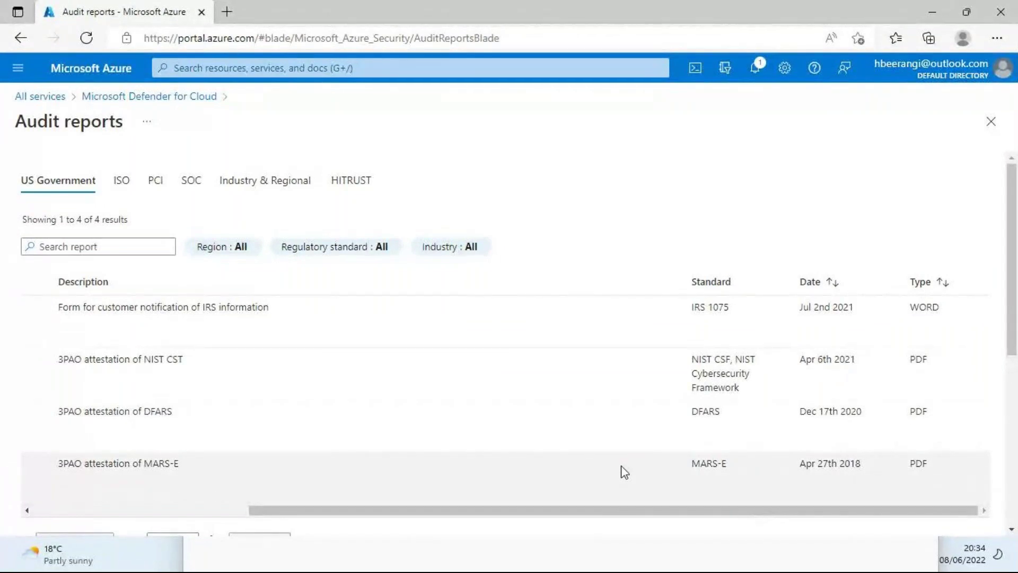
drag(436, 514, 175, 518)
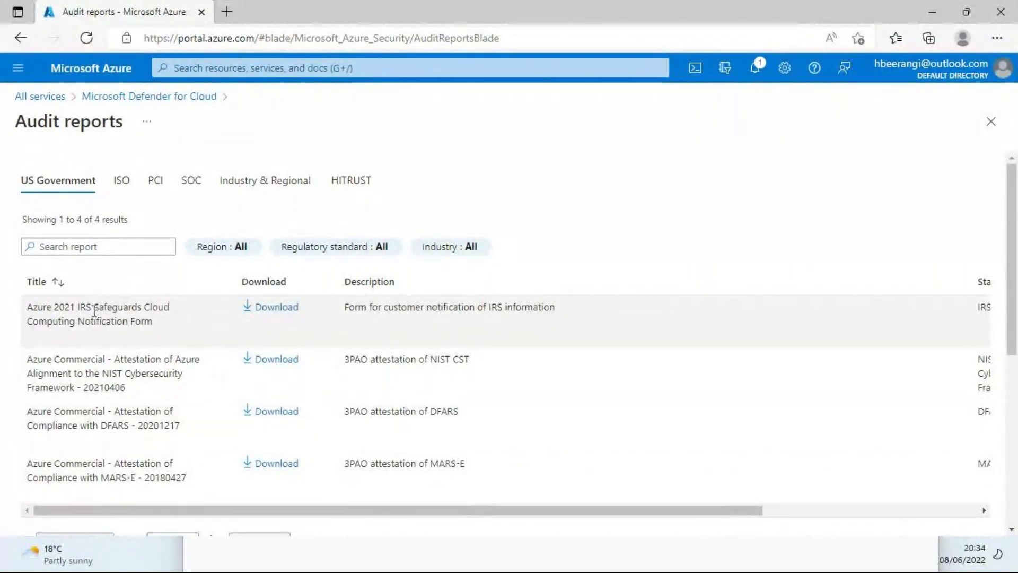
drag(81, 308, 114, 313)
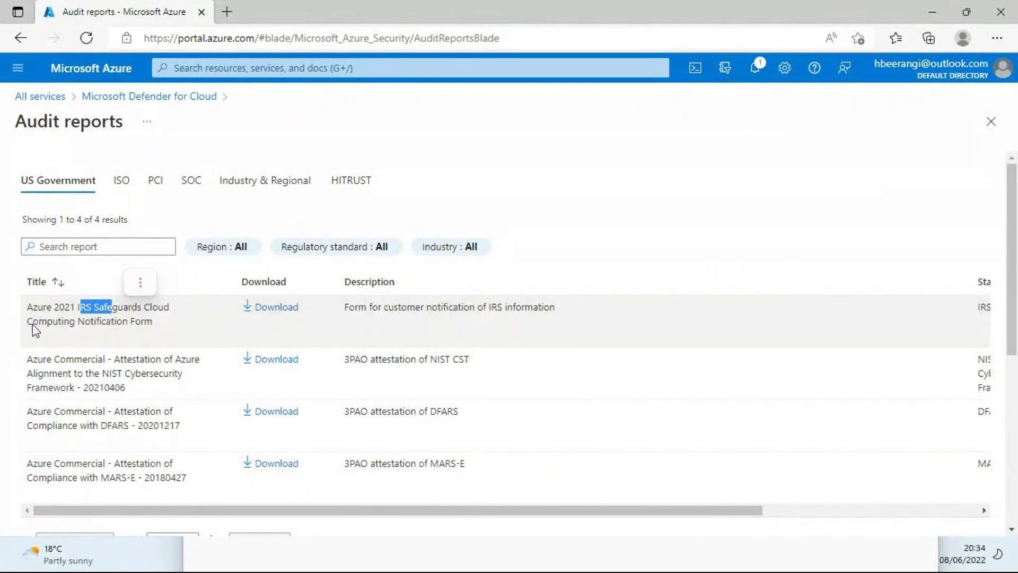
drag(32, 323, 102, 322)
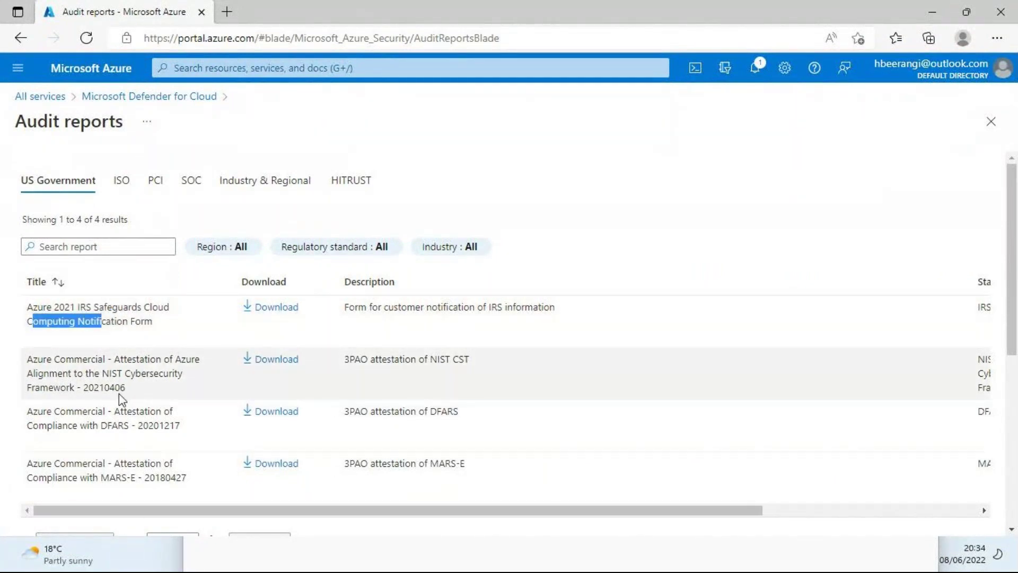
drag(109, 373, 152, 382)
scroll(159, 383, down, 1)
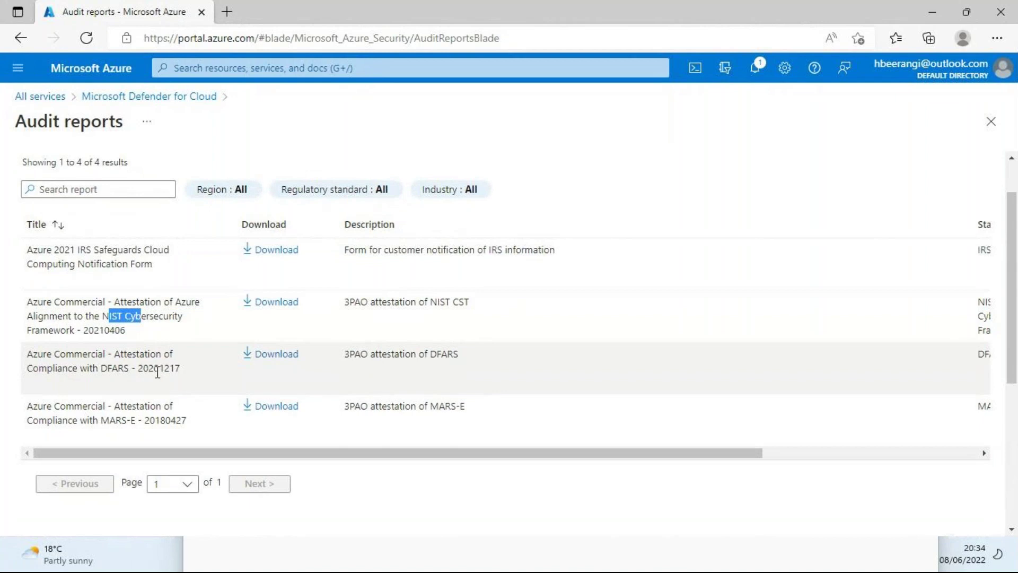
scroll(157, 373, up, 1)
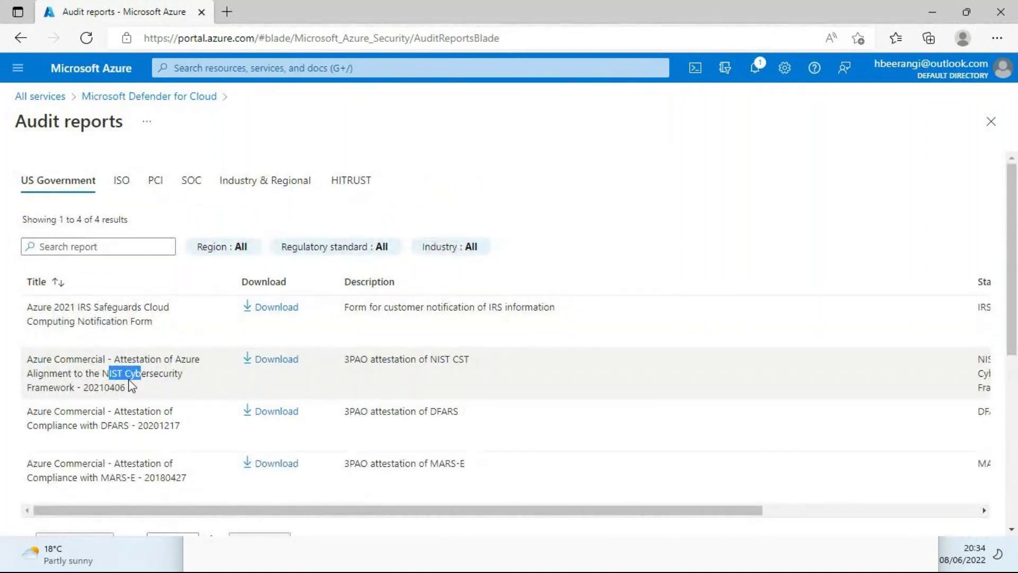
double_click(139, 380)
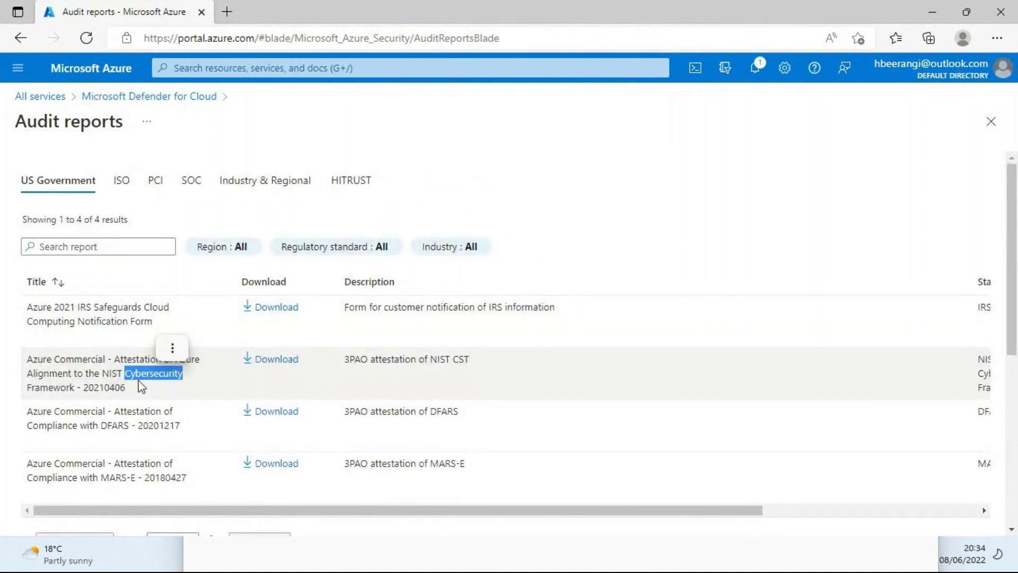
click(136, 384)
drag(130, 373, 161, 378)
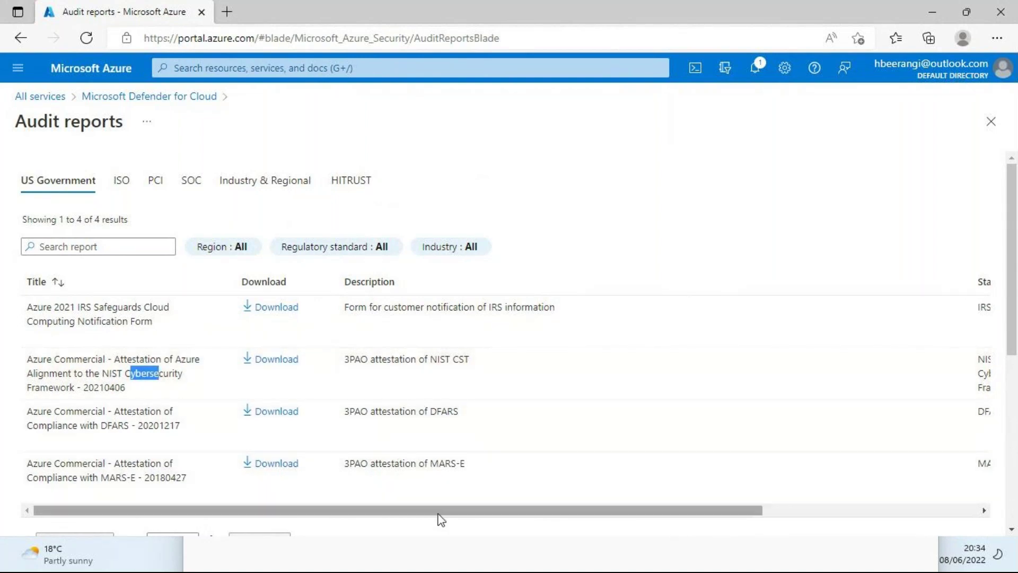
- Review the standard, date and file type of each US Government audit report, including the DFARS entry
drag(436, 513, 682, 511)
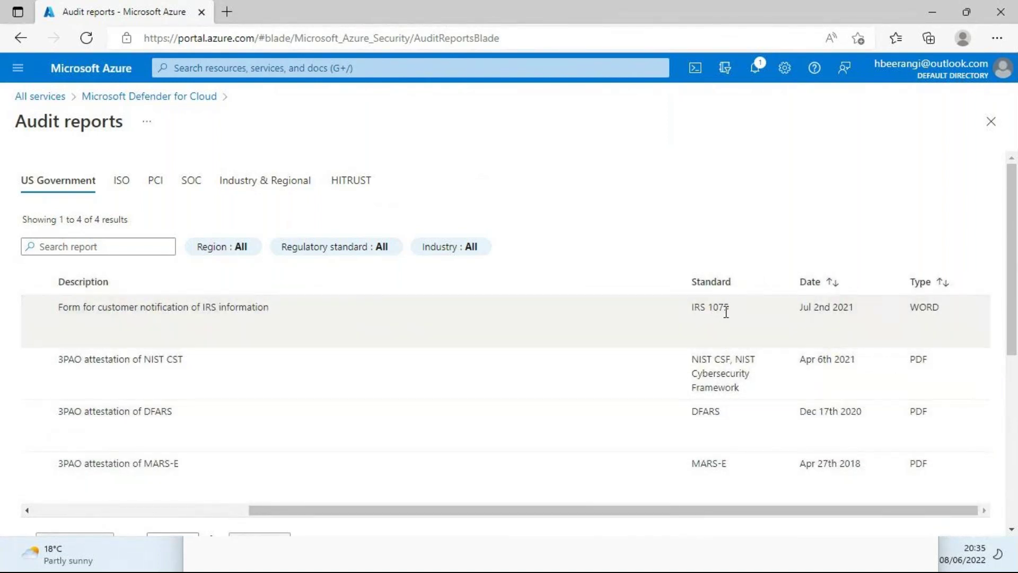
double_click(699, 416)
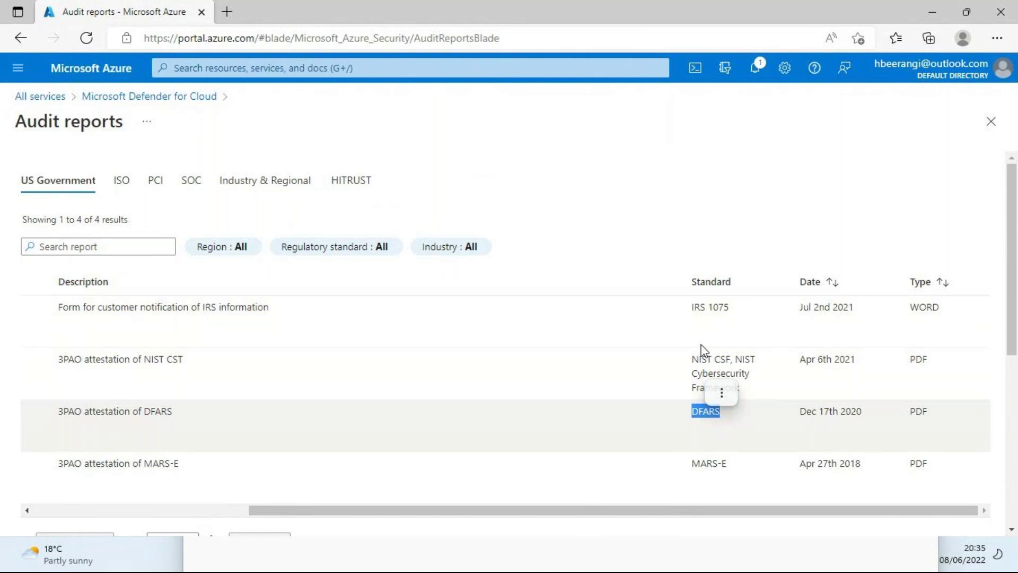
scroll(704, 351, down, 2)
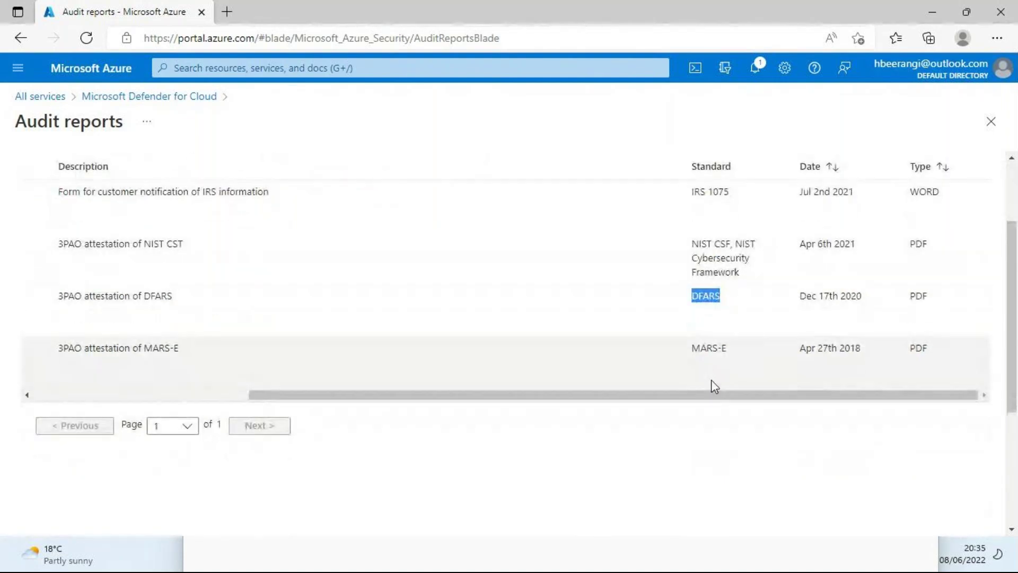
scroll(711, 384, up, 2)
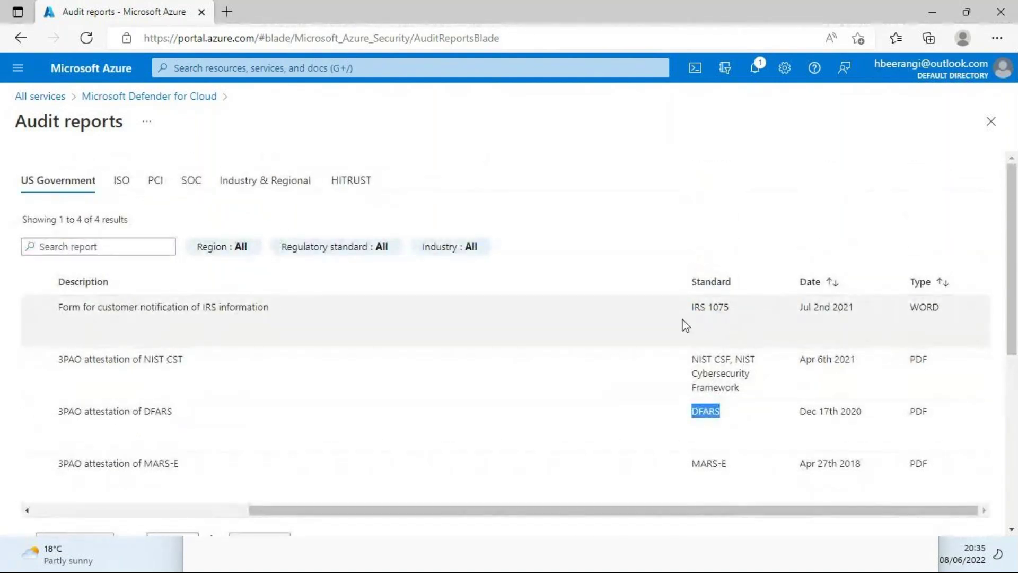
click(690, 326)
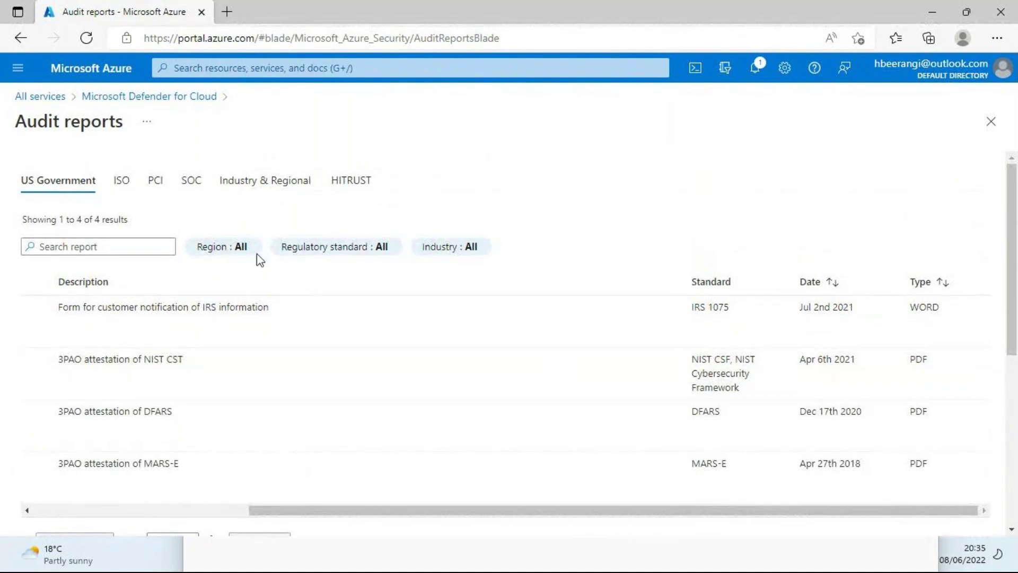
- Switch the audit reports to the ISO category and read the descriptions of the listed certificates
click(126, 192)
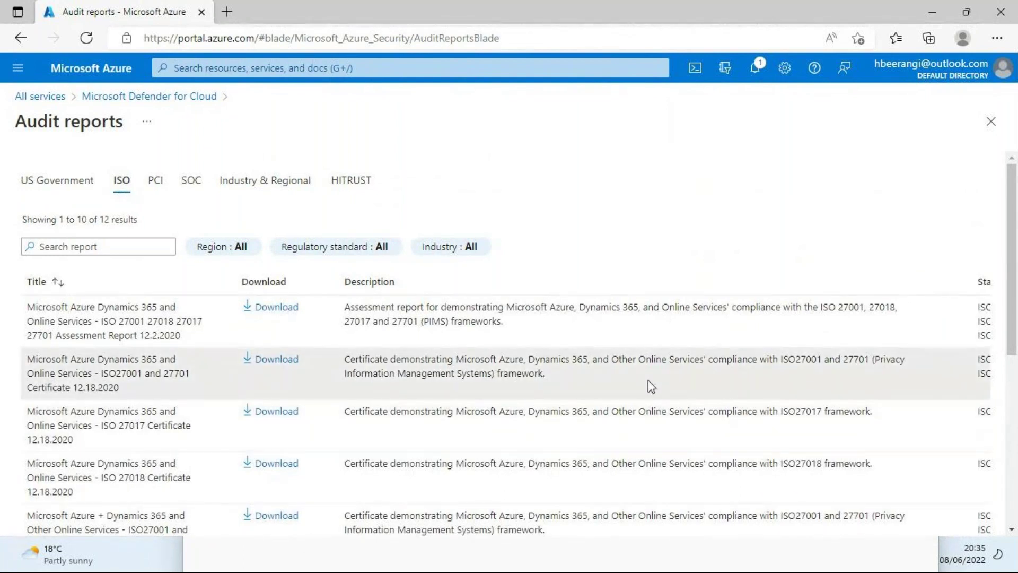
drag(508, 373, 858, 395)
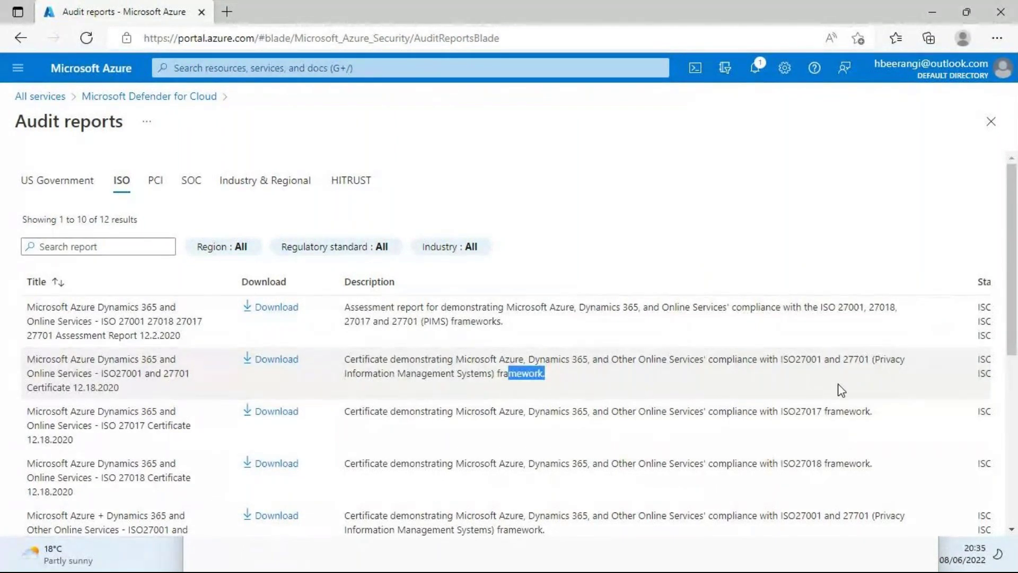
scroll(839, 390, down, 1)
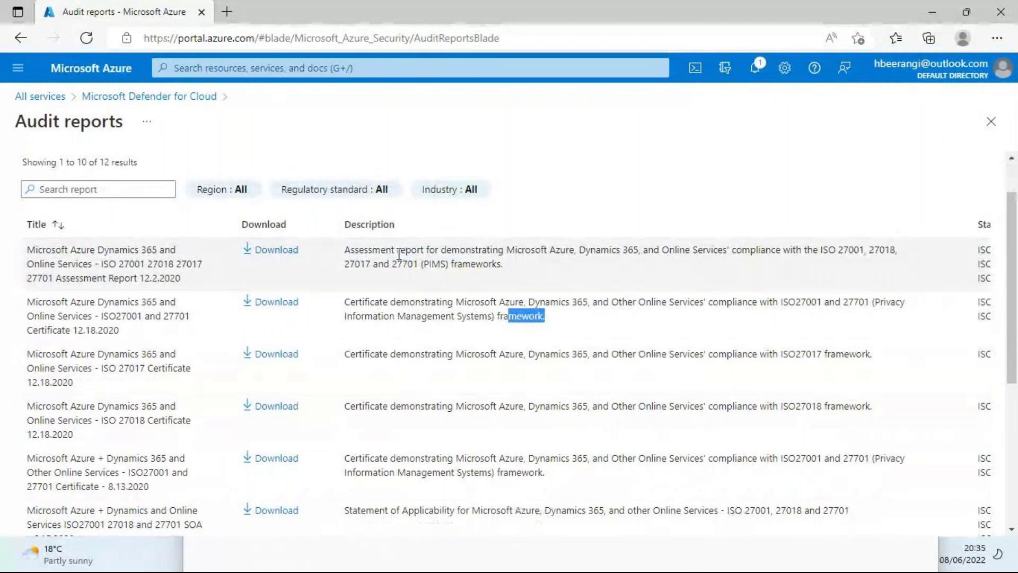
- Restore the browser window to a smaller size, bring the ISO reports' Standard, Date and Type columns into view, and move the window fully onto the desktop
double_click(311, 23)
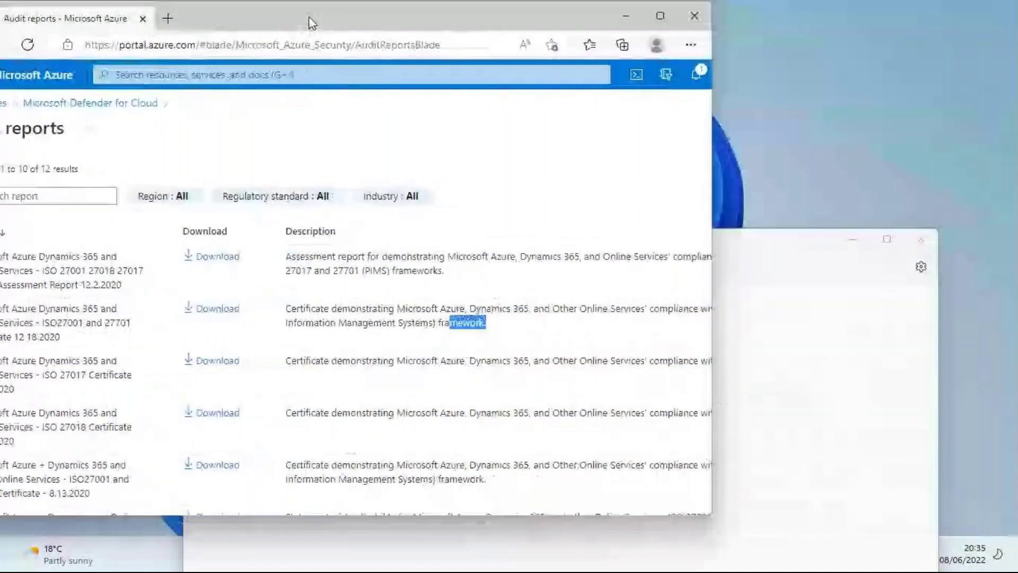
scroll(338, 371, down, 5)
drag(338, 460, 531, 453)
scroll(491, 311, right, 5)
scroll(479, 289, up, 1)
scroll(480, 289, up, 6)
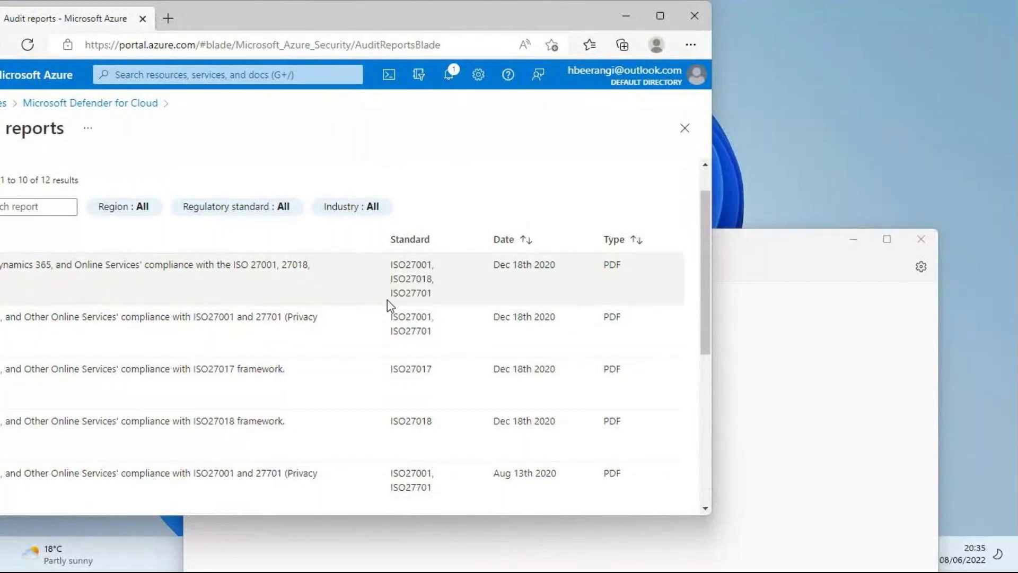
drag(246, 20, 384, 20)
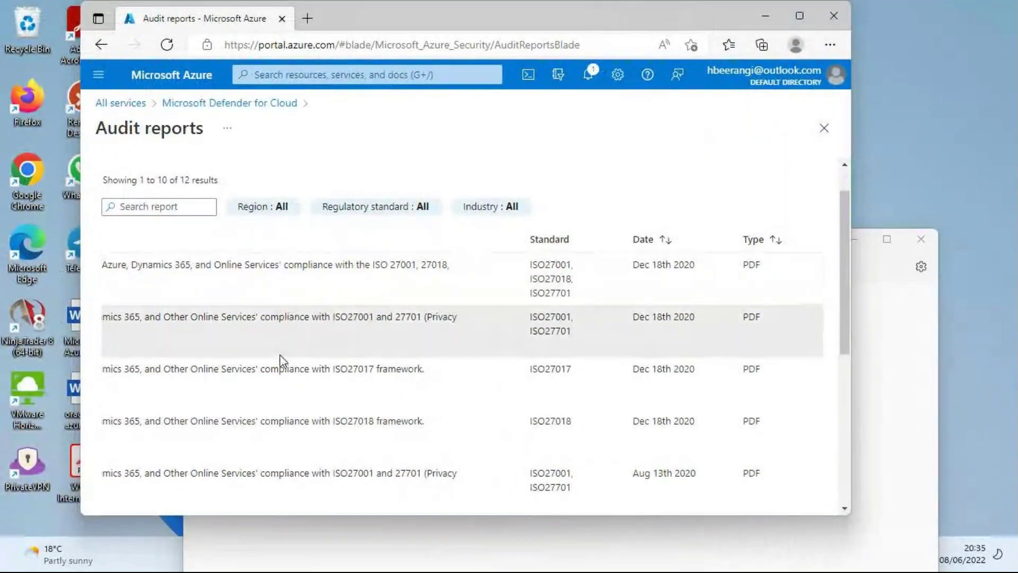
- Review the standards and dates of the ISO reports on the first page and close Audit reports to return to Regulatory compliance
scroll(329, 364, up, 2)
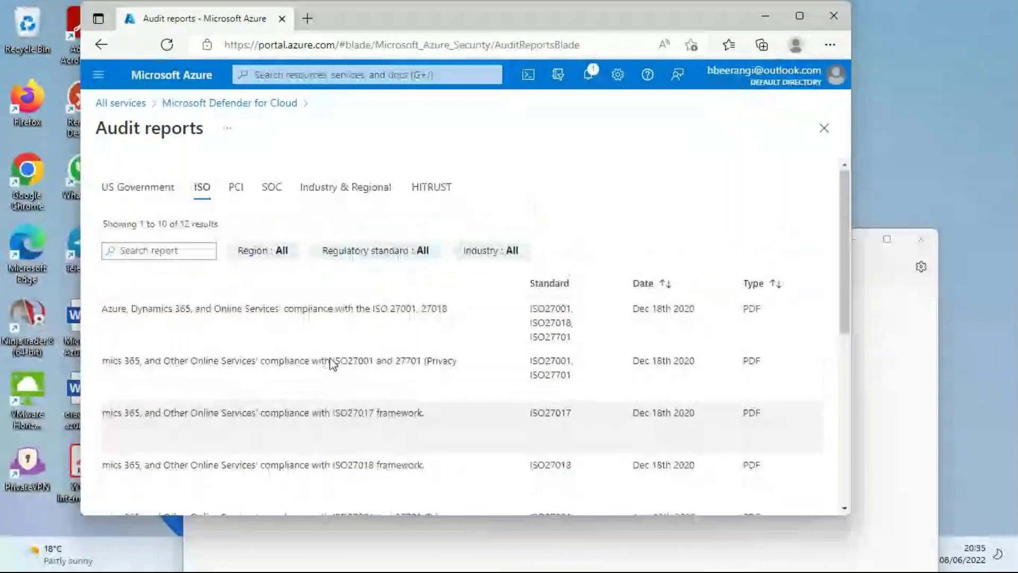
scroll(329, 357, down, 5)
scroll(331, 358, down, 3)
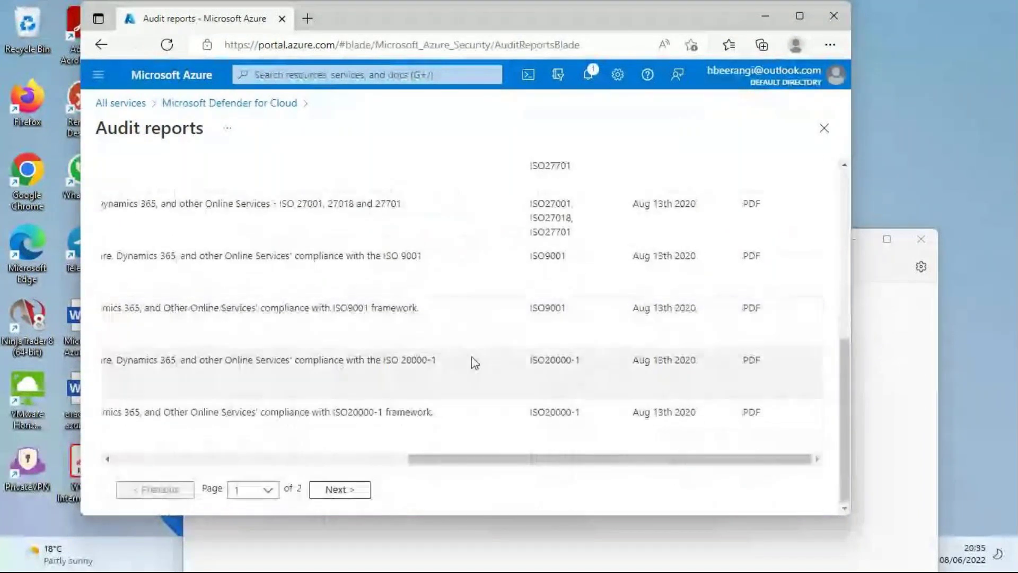
scroll(650, 356, up, 8)
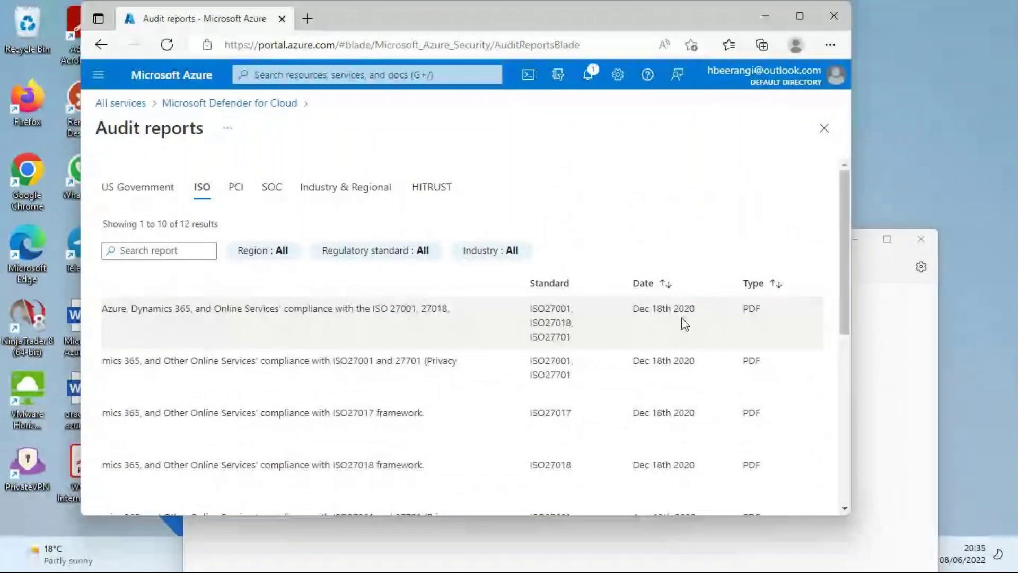
scroll(684, 324, down, 8)
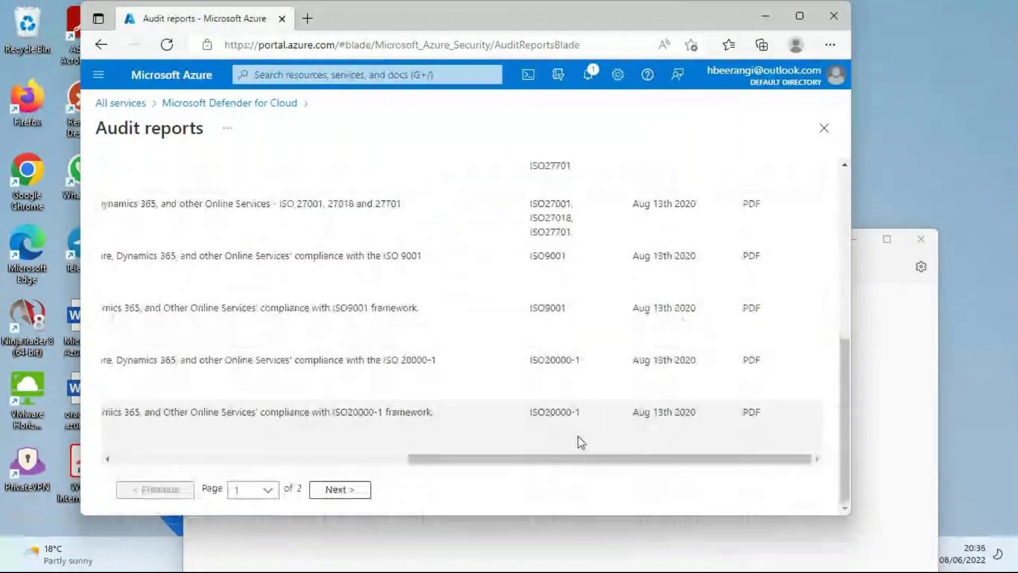
scroll(526, 196, up, 3)
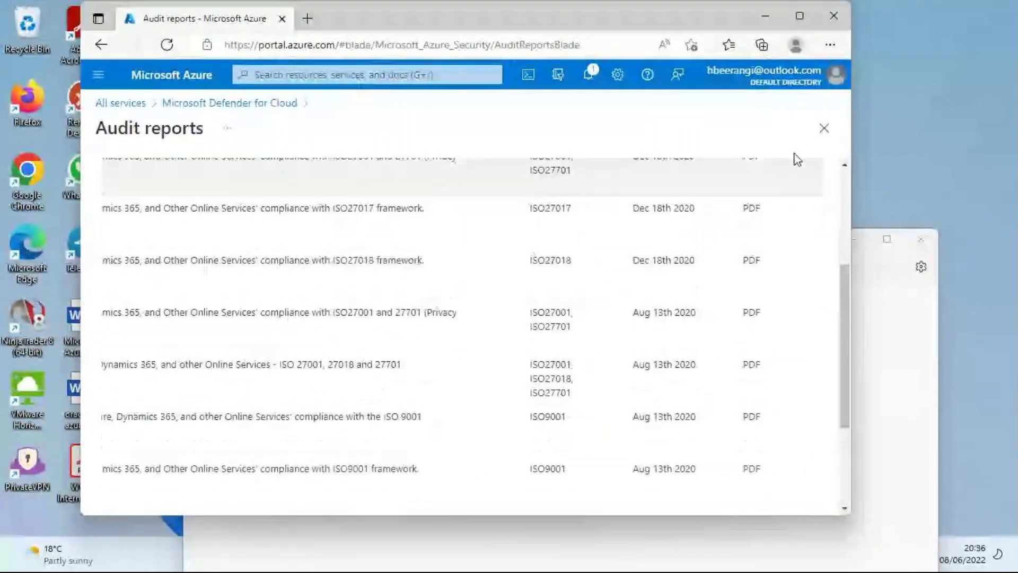
click(824, 137)
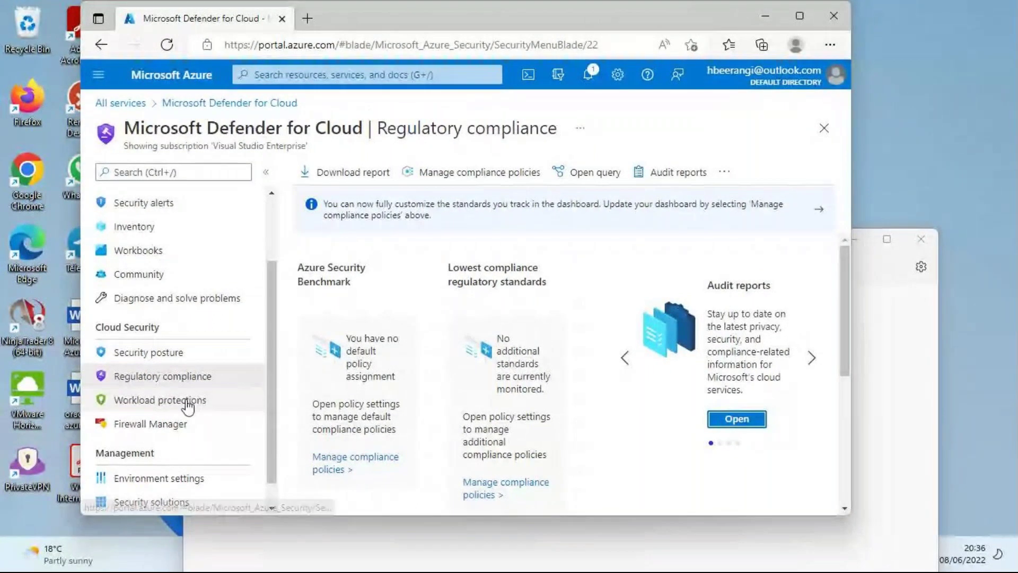
- Open Workload protections and examine the Defender for Cloud coverage, security alerts by severity, and Advanced protection options
click(149, 405)
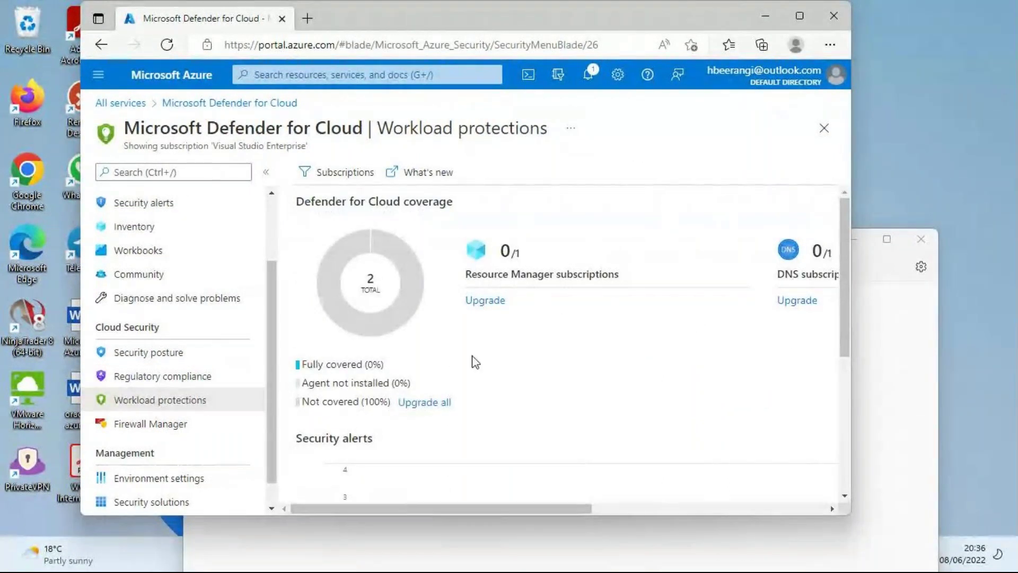
scroll(474, 361, down, 2)
scroll(474, 363, down, 3)
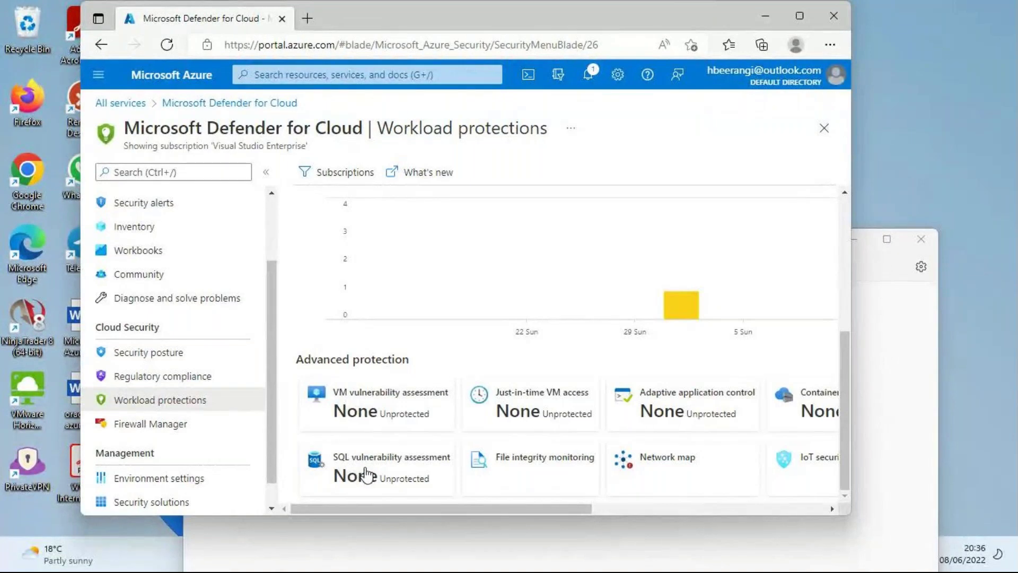
drag(533, 508, 720, 509)
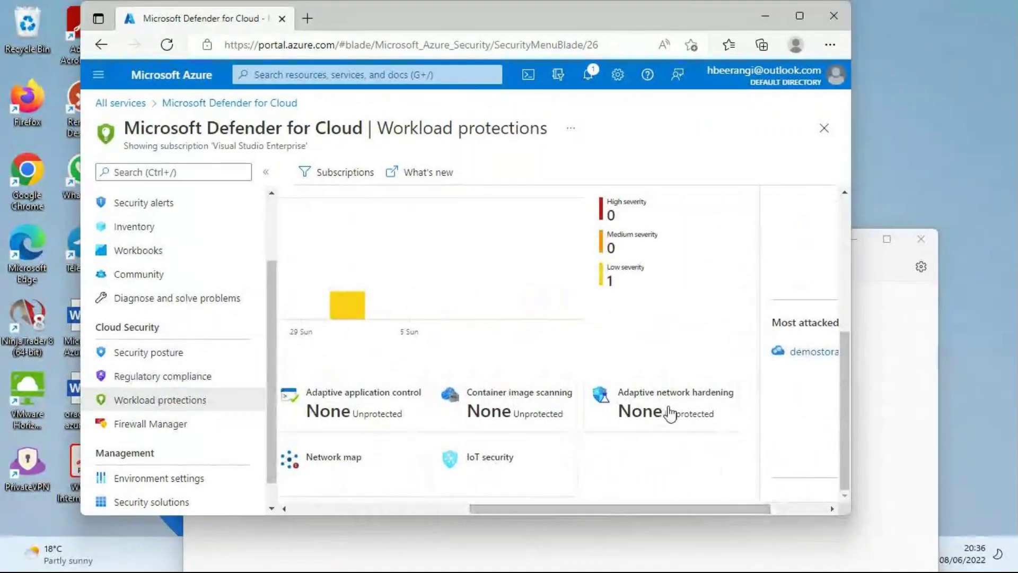
scroll(610, 429, up, 2)
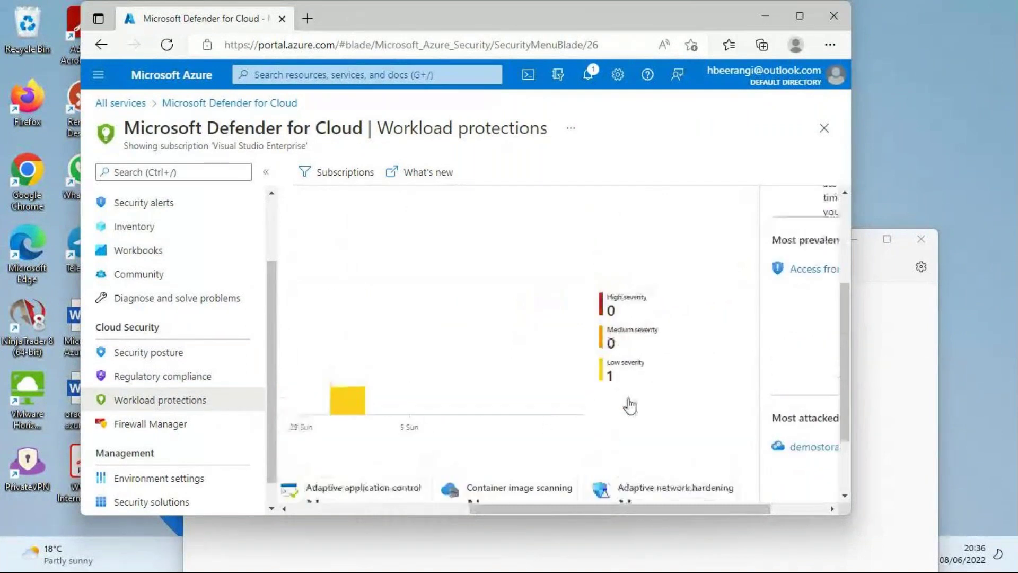
scroll(509, 430, down, 2)
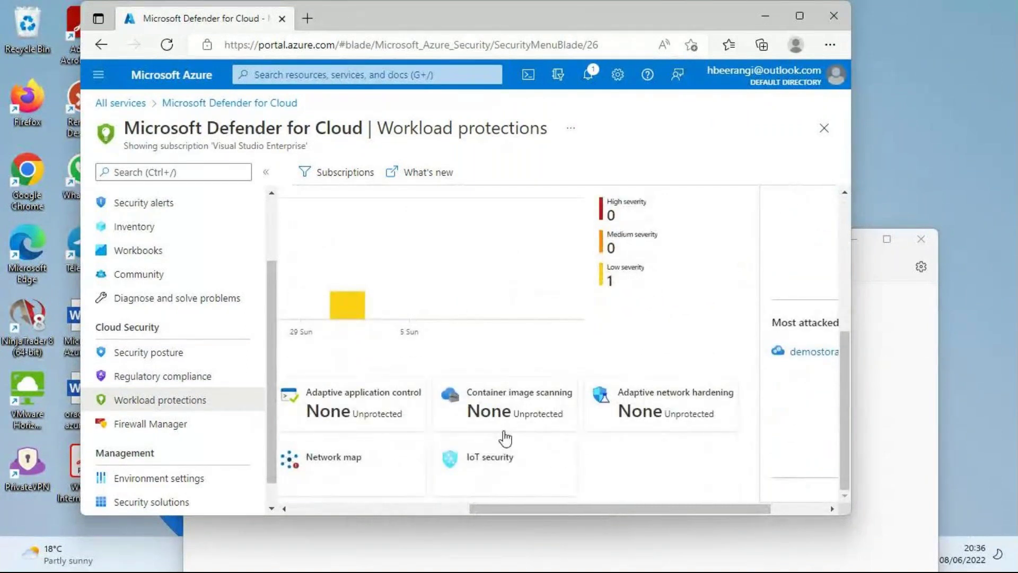
drag(508, 508, 346, 508)
scroll(448, 334, up, 3)
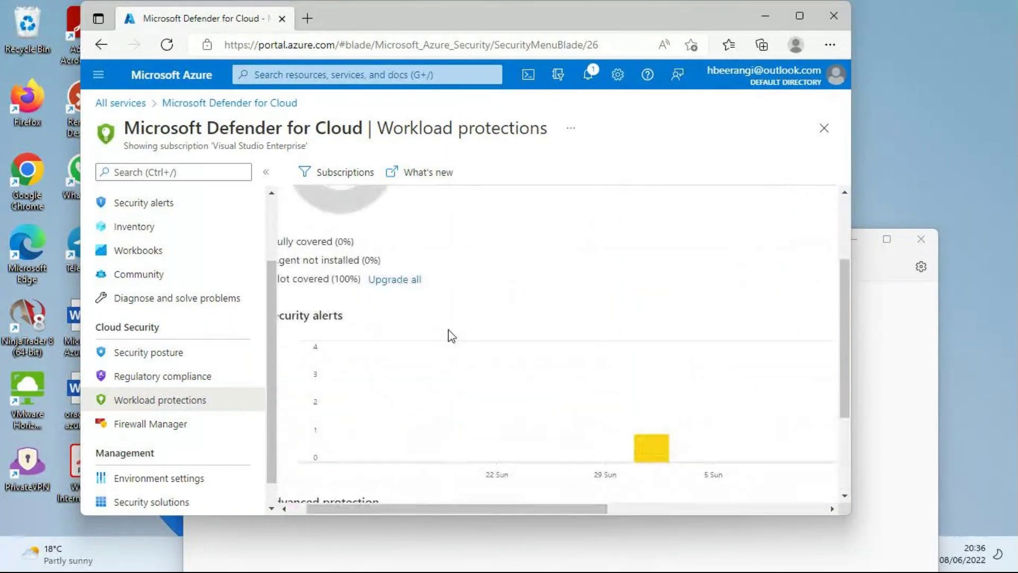
scroll(450, 335, down, 3)
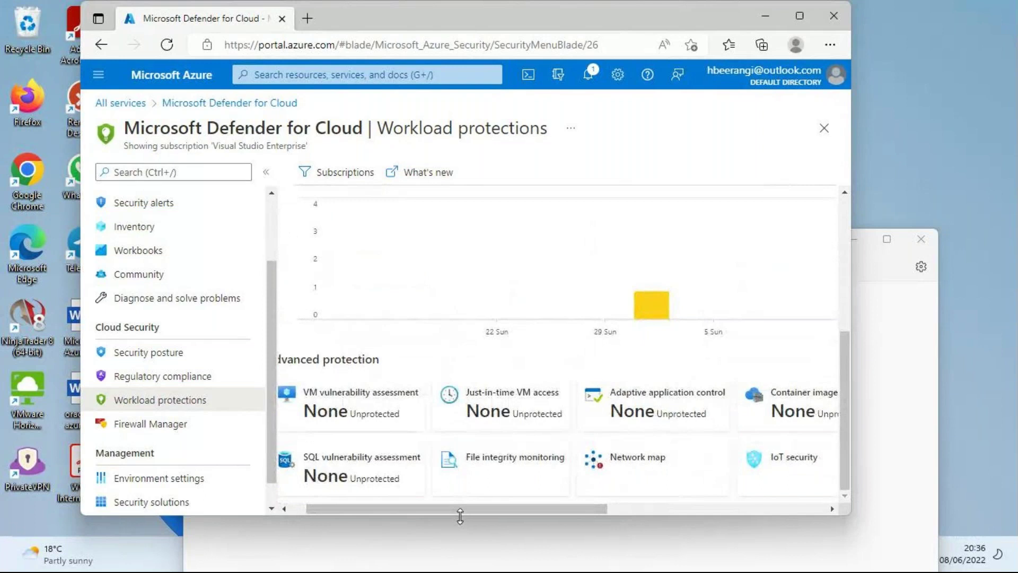
- Finish viewing the Advanced protection options and return from Workload protections to the All services list
drag(457, 508, 371, 502)
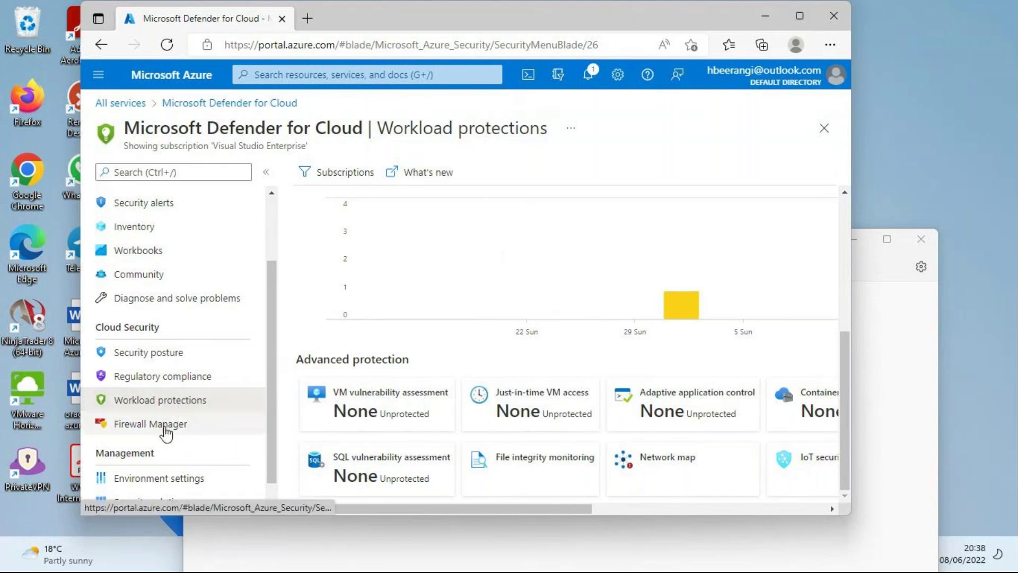
scroll(200, 428, down, 1)
scroll(201, 345, up, 3)
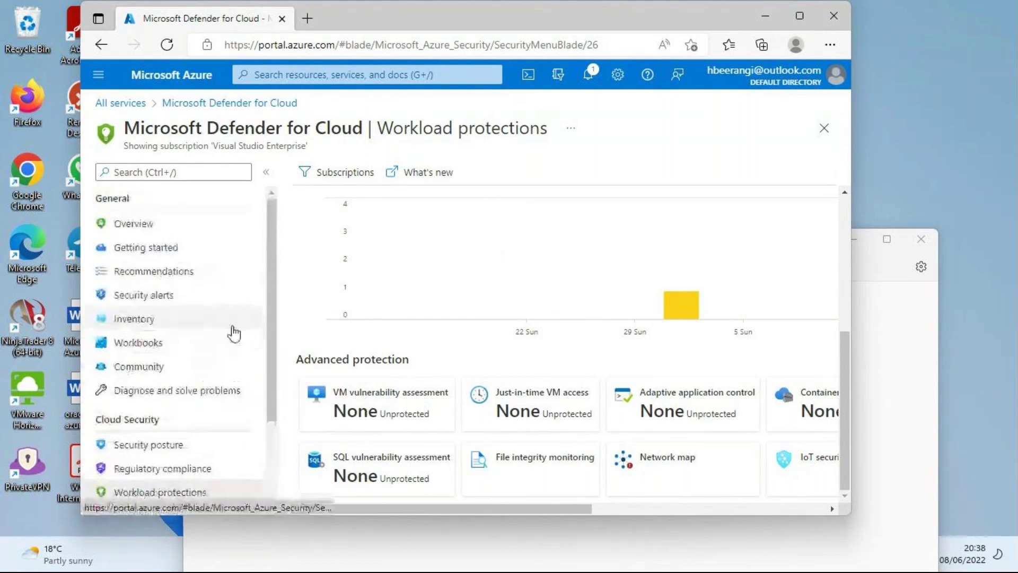
click(125, 104)
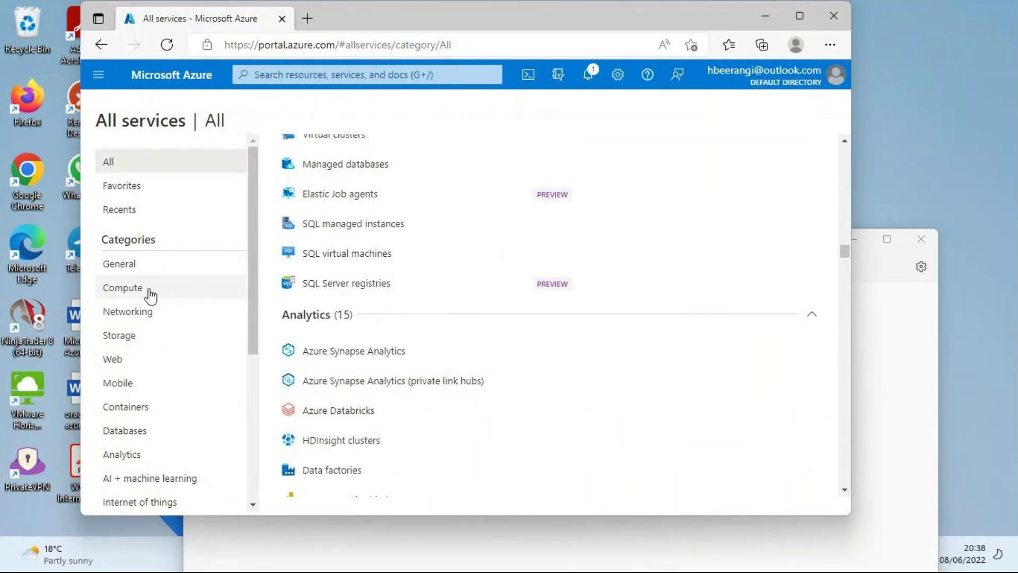
scroll(286, 219, up, 1)
scroll(286, 218, up, 4)
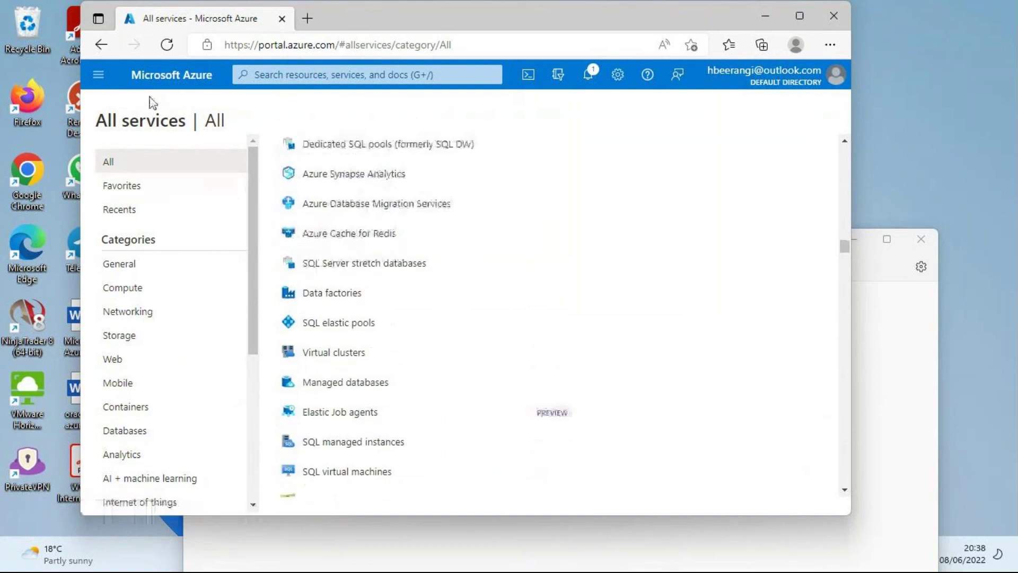
- Open the prod-hrdept-rg resource group and view its Security page with the Defender recommendations
click(100, 81)
click(143, 245)
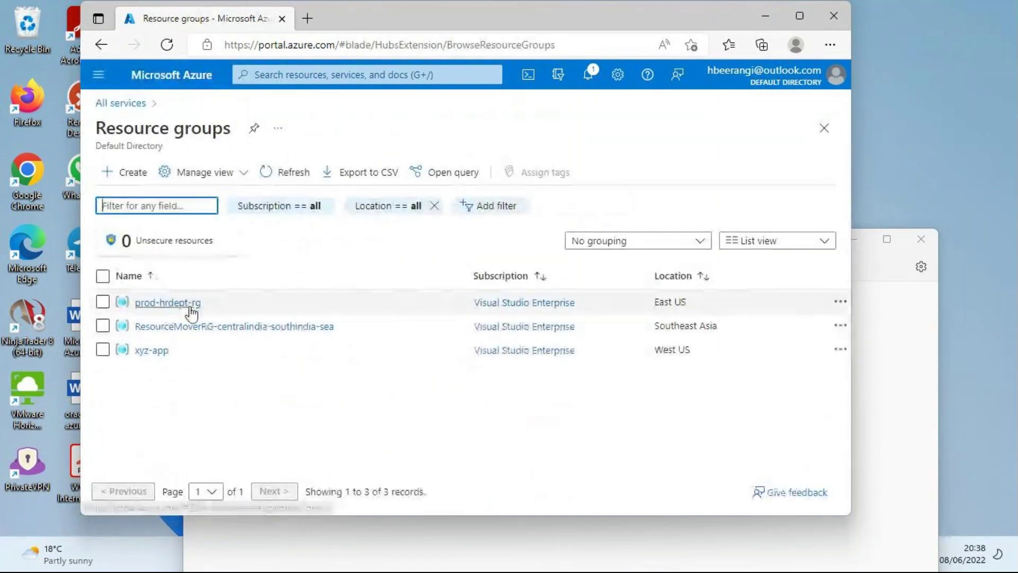
click(192, 303)
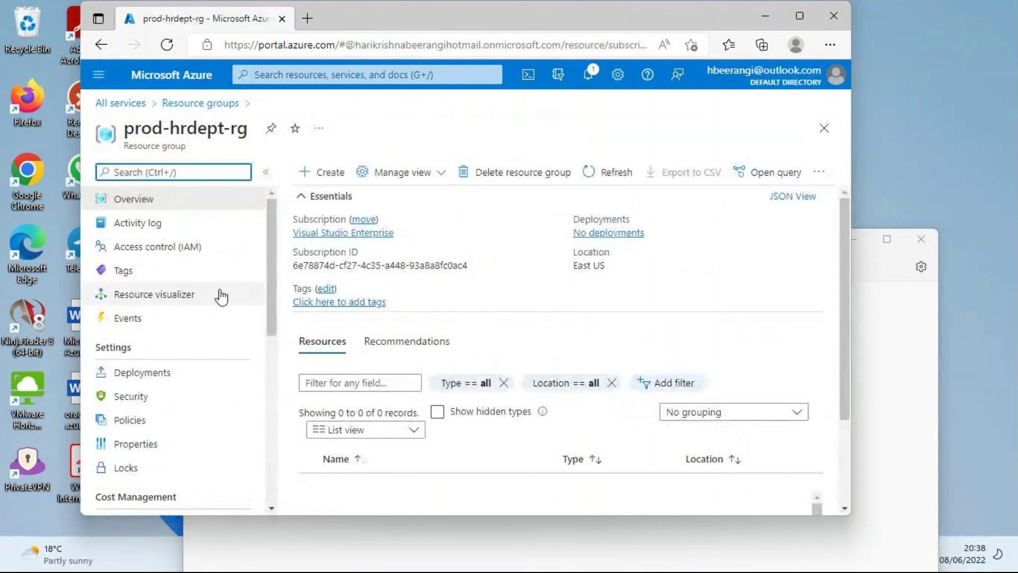
scroll(150, 348, down, 3)
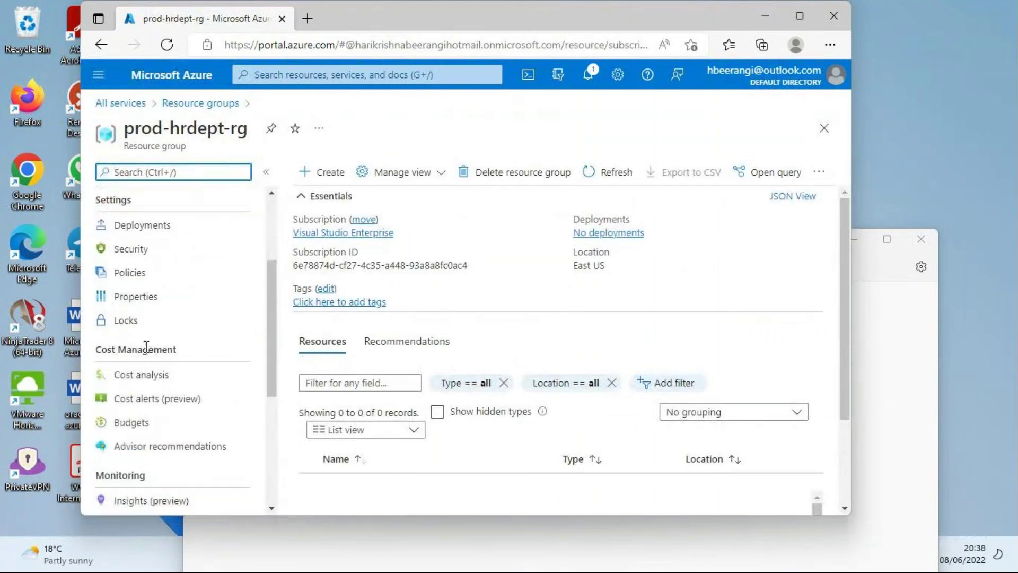
click(130, 249)
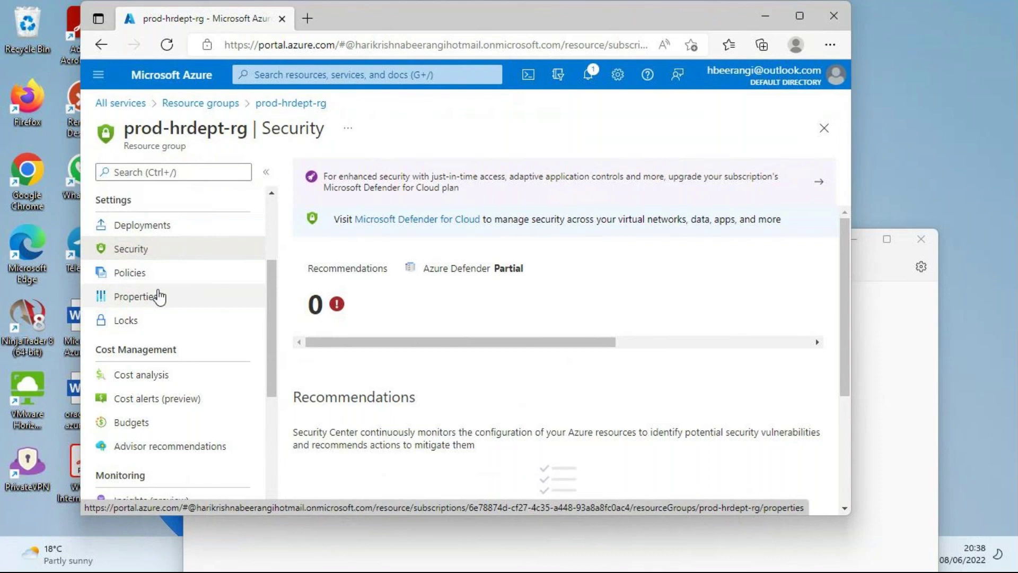
click(926, 47)
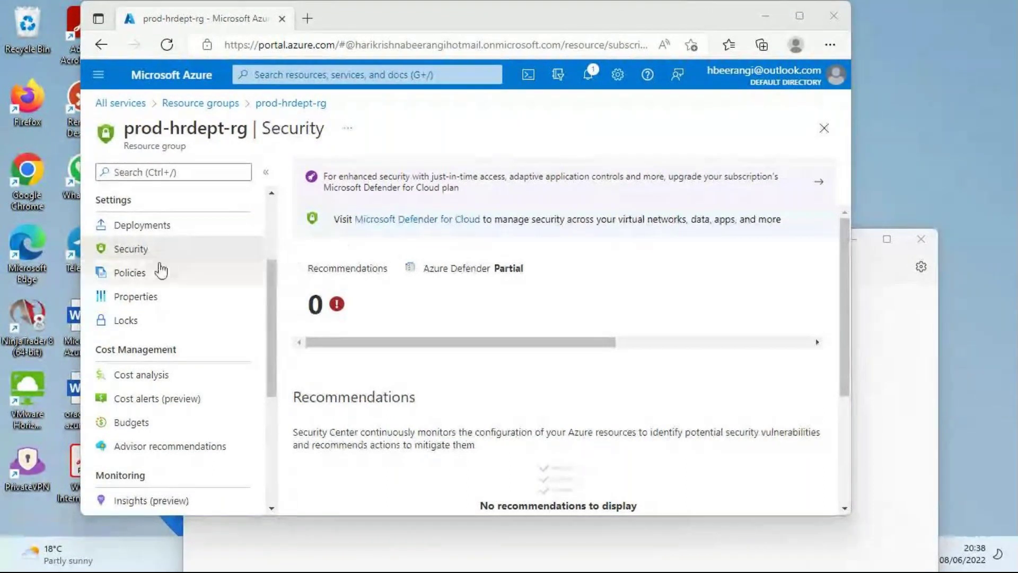
- Open the policies of prod-hrdept-rg, review their compliance overview, and close it to return to the resource group
click(133, 277)
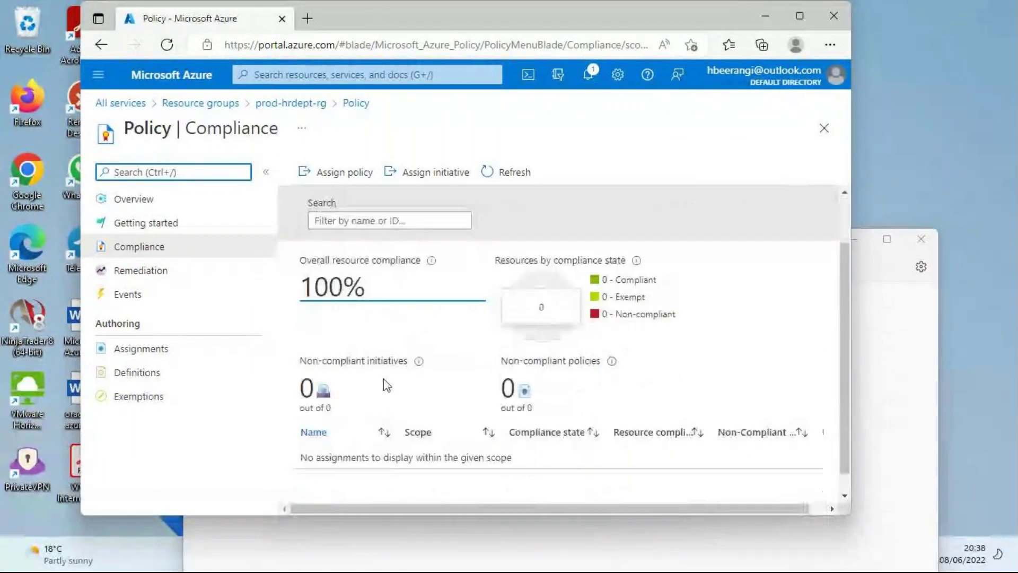
scroll(392, 386, up, 2)
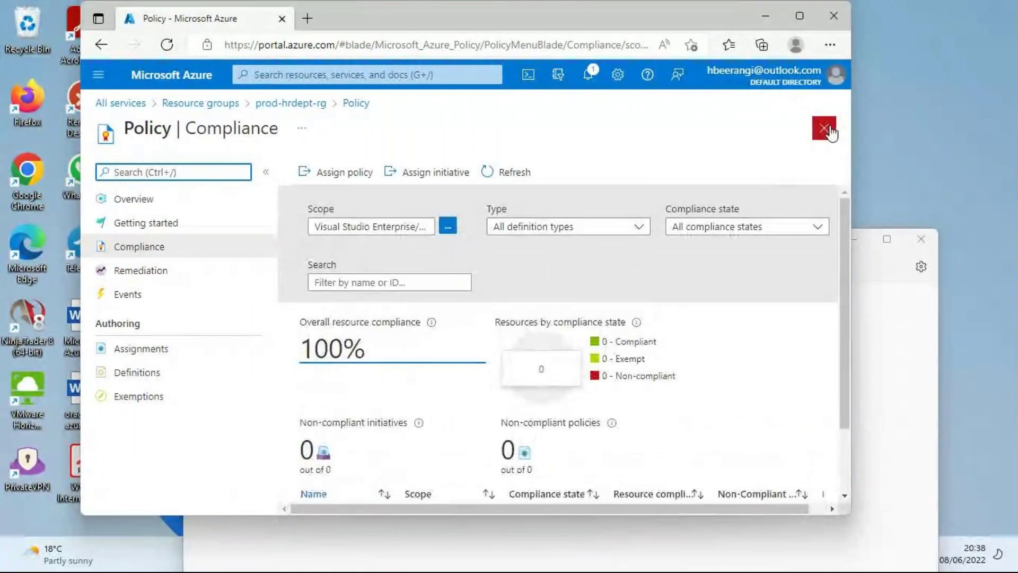
click(824, 128)
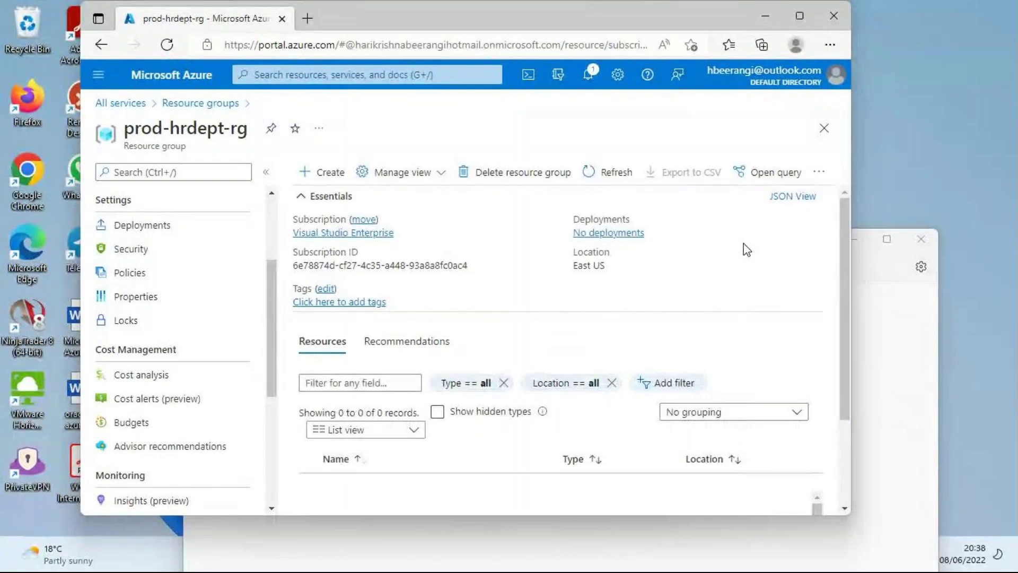
- Highlight the Location value in the Essentials of prod-hrdept-rg, then clear the selection
drag(569, 265, 607, 268)
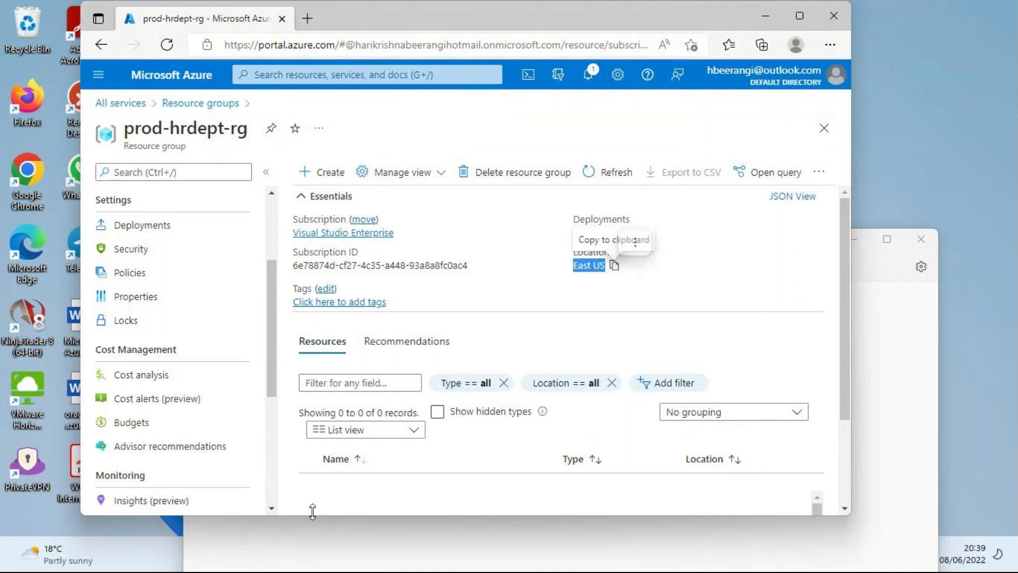
click(890, 46)
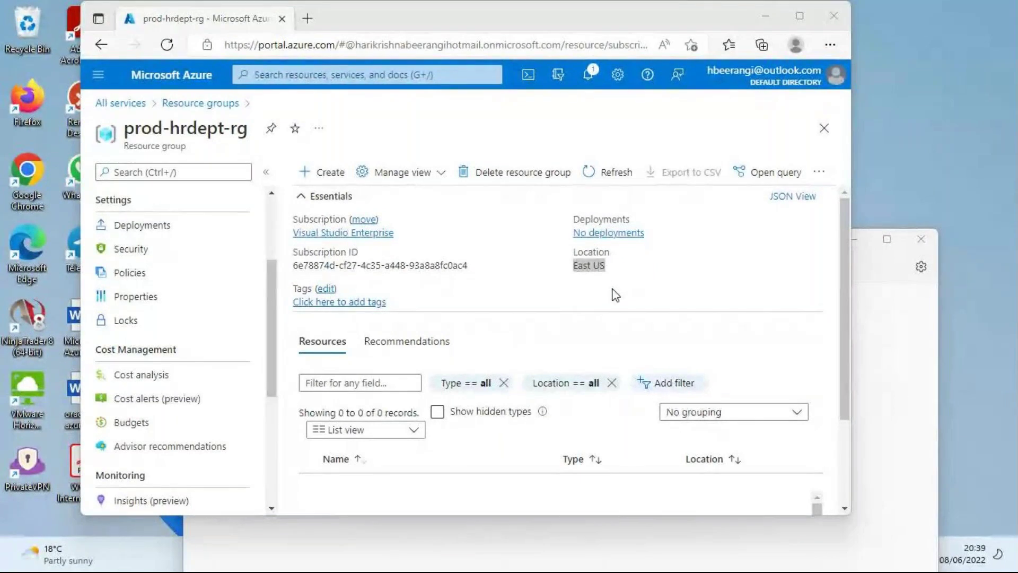
drag(845, 272, 849, 237)
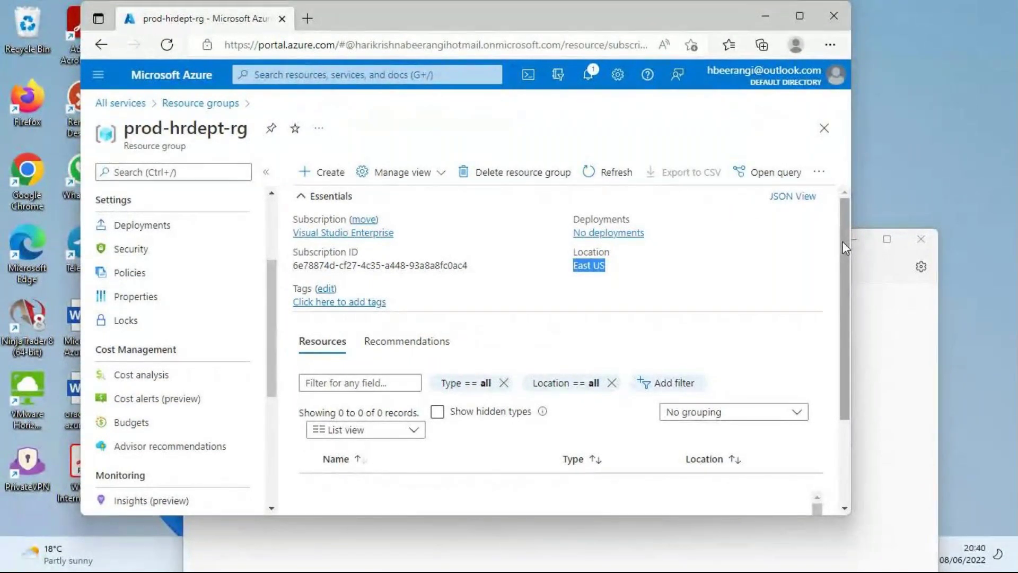
double_click(585, 265)
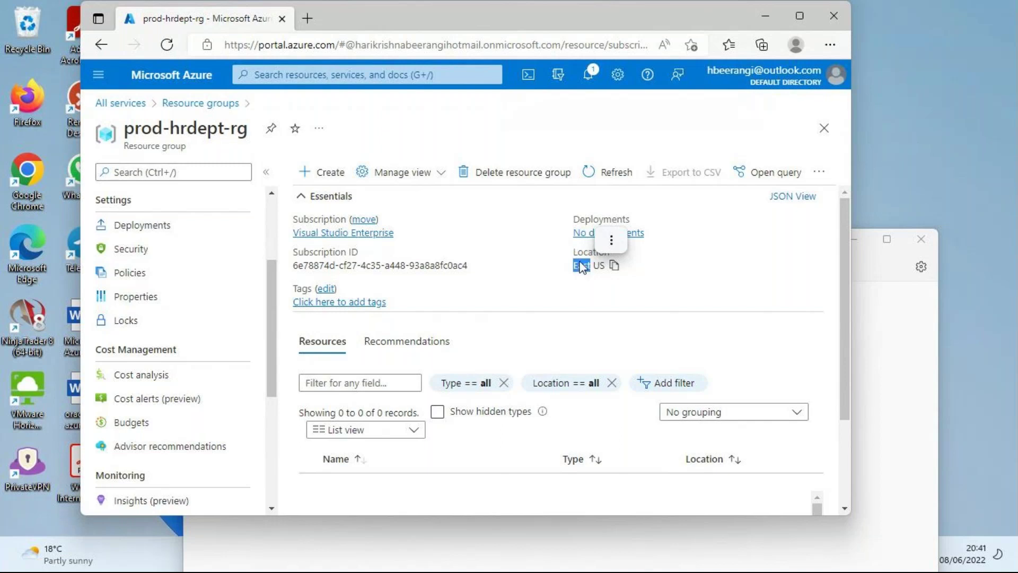
click(588, 268)
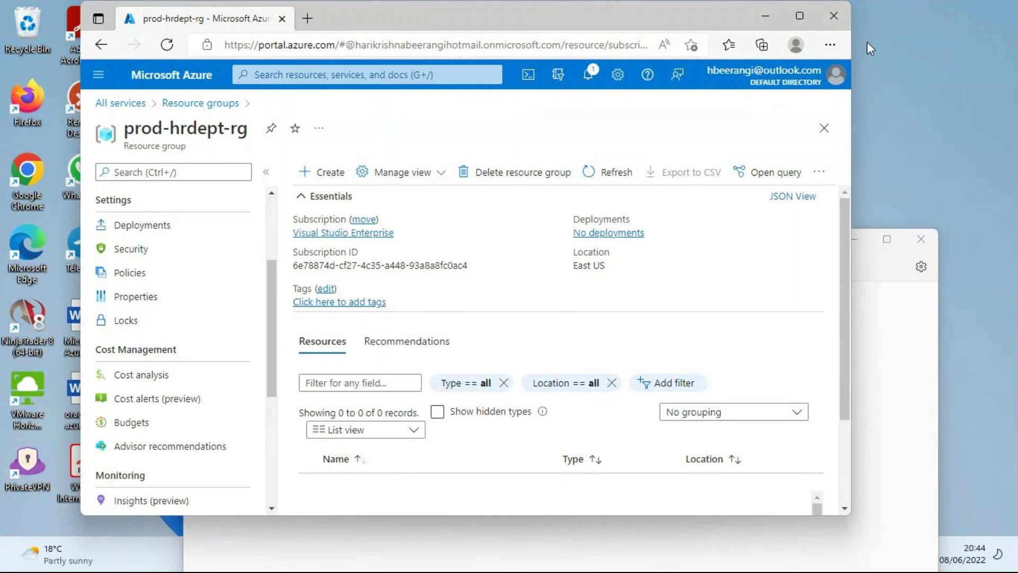
click(886, 47)
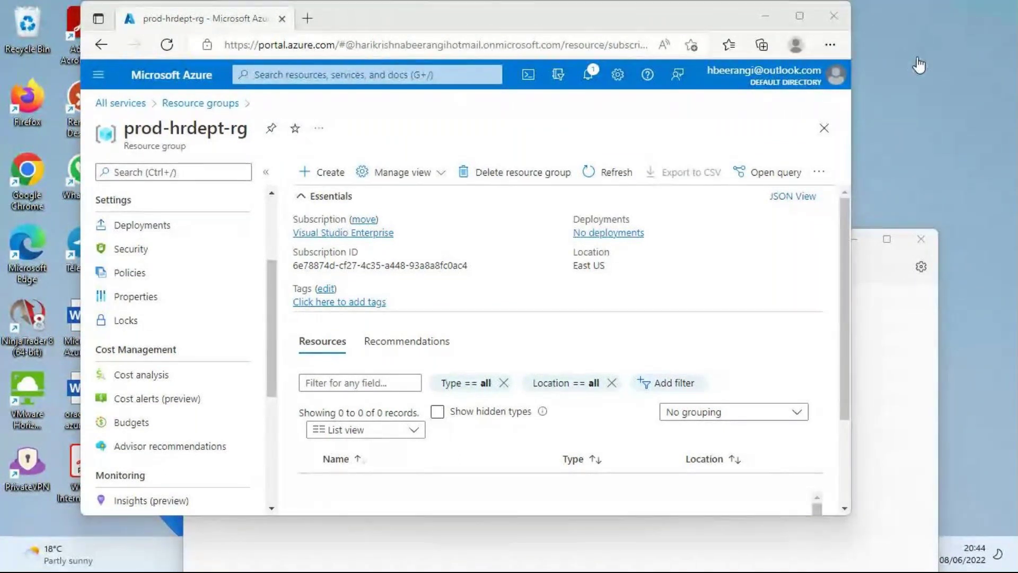
click(962, 559)
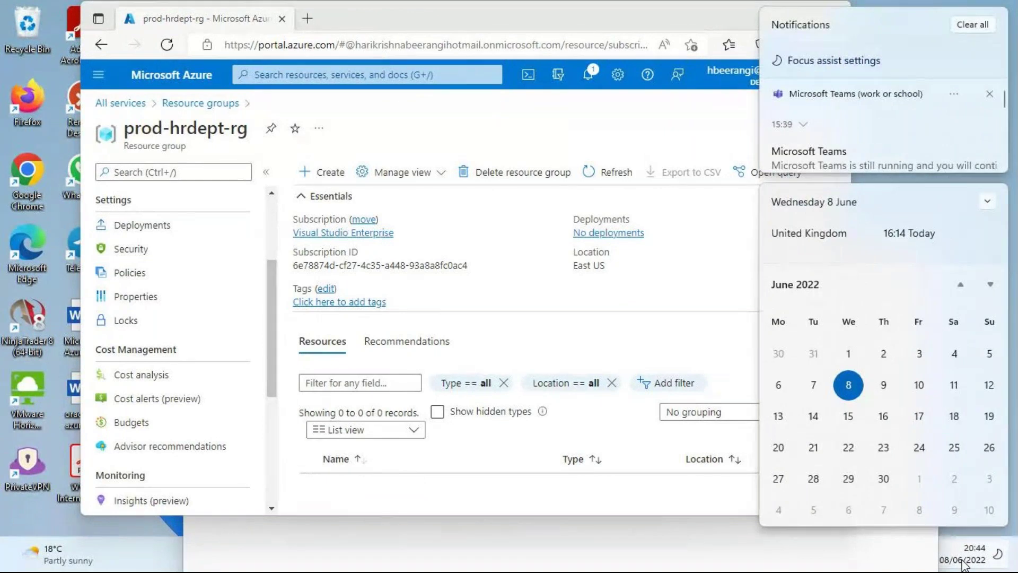
click(726, 399)
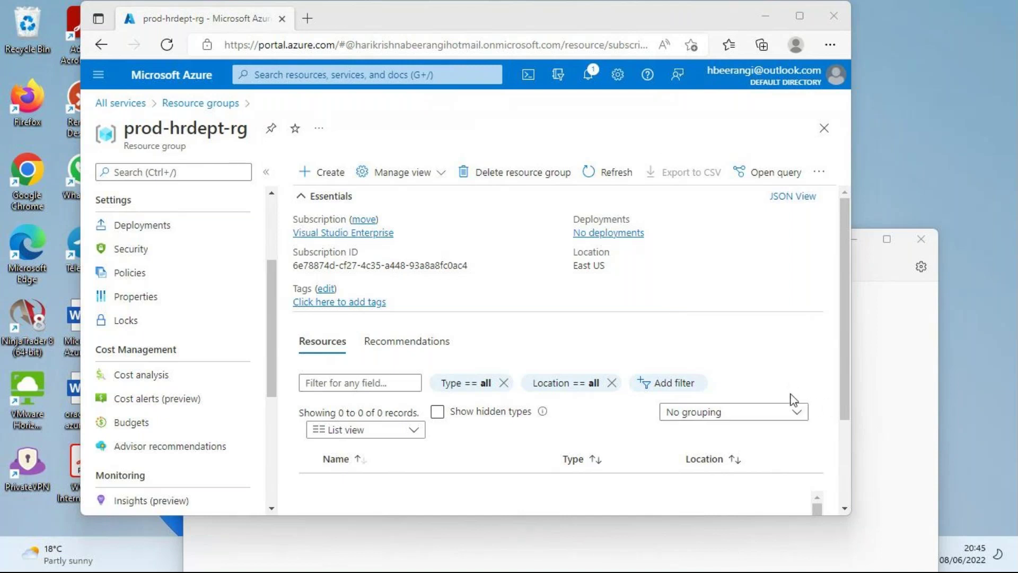
- Look over the resource list of prod-hrdept-rg and reopen its Security page to examine the recommendations
mouse_move(845, 329)
mouse_down()
mouse_move(859, 422)
mouse_move(843, 352)
mouse_move(847, 312)
mouse_up()
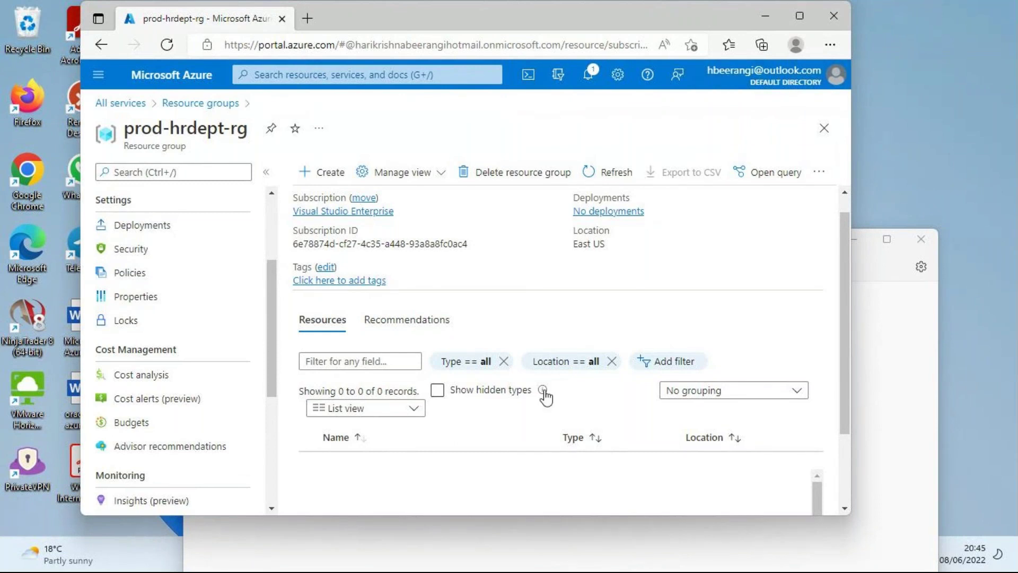
mouse_move(543, 392)
scroll(227, 337, down, 1)
scroll(228, 334, up, 3)
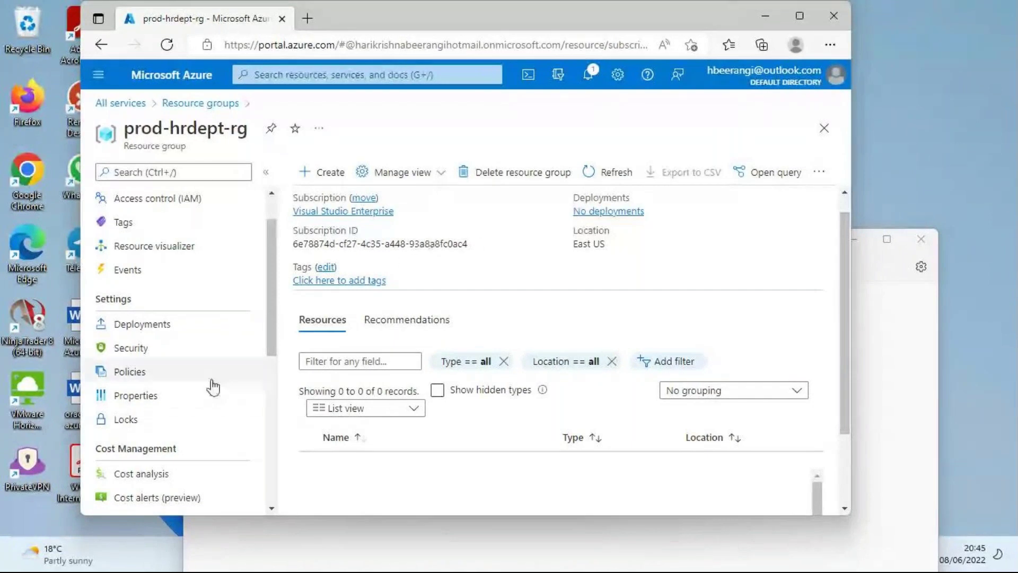
click(143, 357)
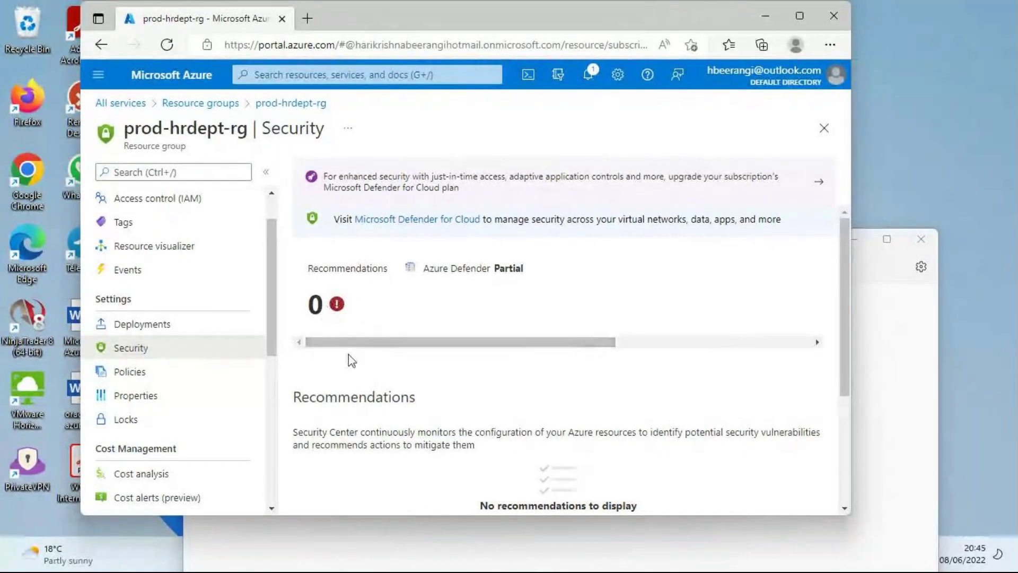
drag(248, 130, 37, 148)
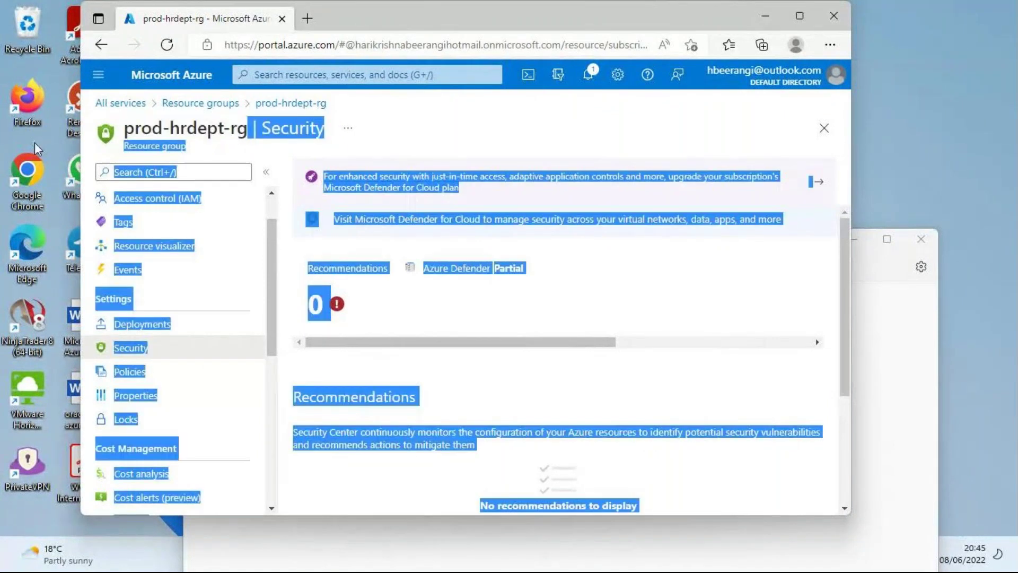
click(412, 316)
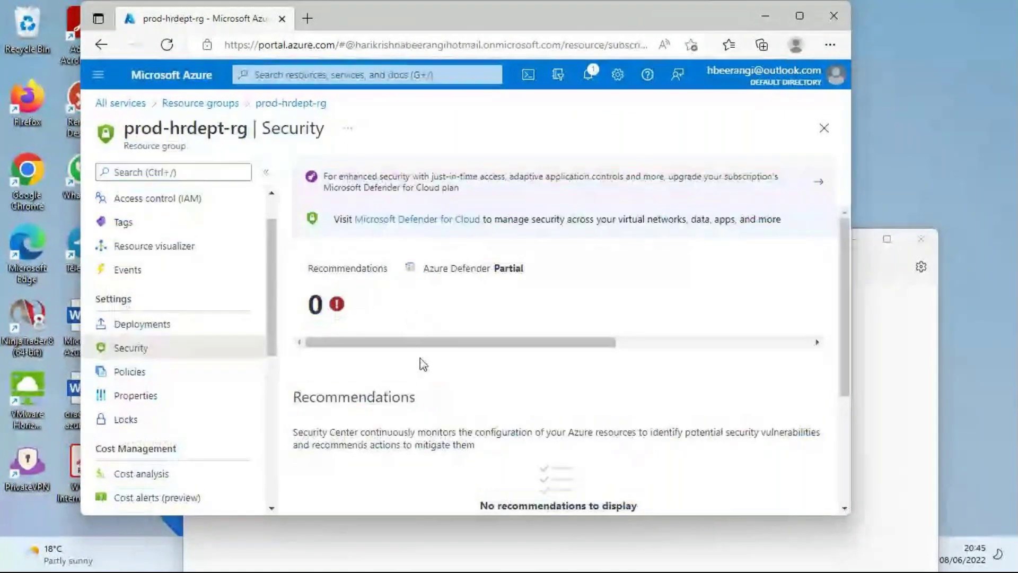
- Open the Deployments page of prod-hrdept-rg and inspect its columns from Deployment name through Related events
click(168, 327)
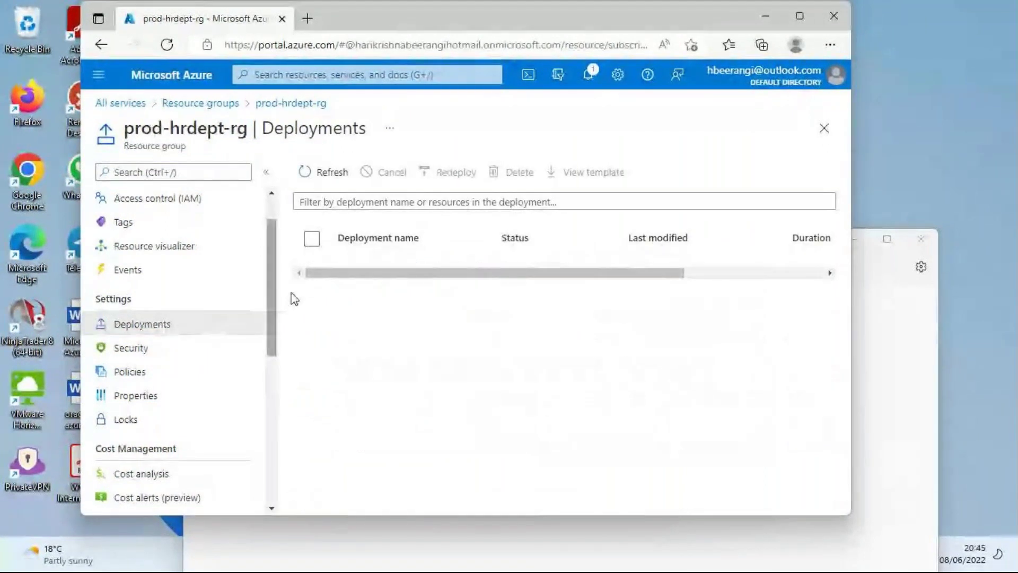
drag(346, 274, 310, 276)
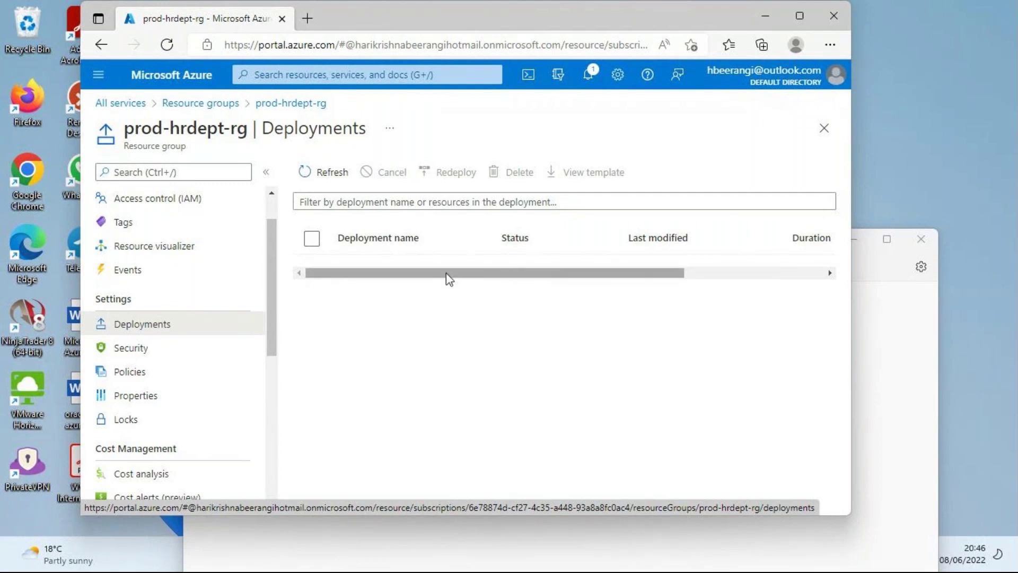
click(158, 322)
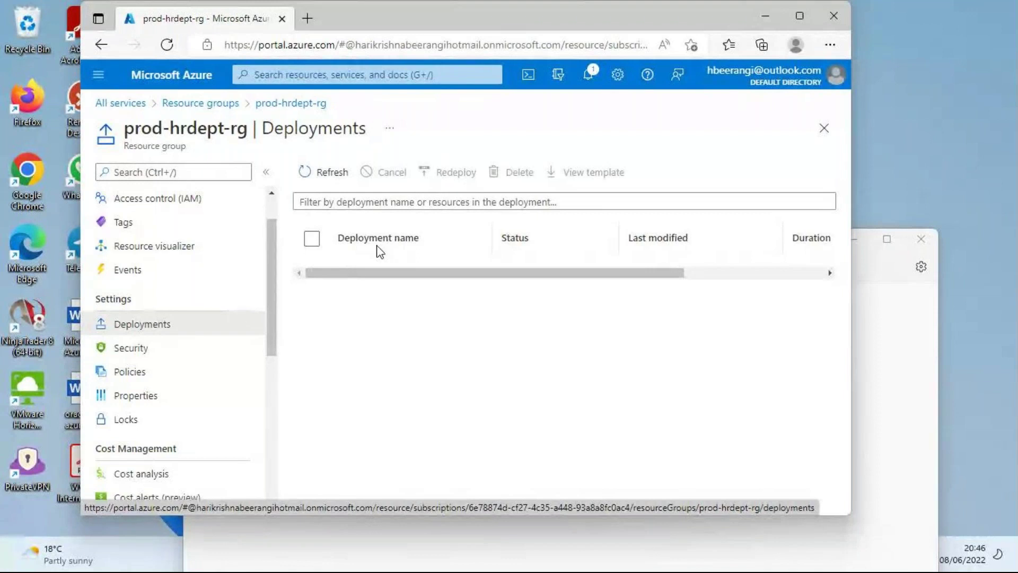
drag(670, 273, 819, 276)
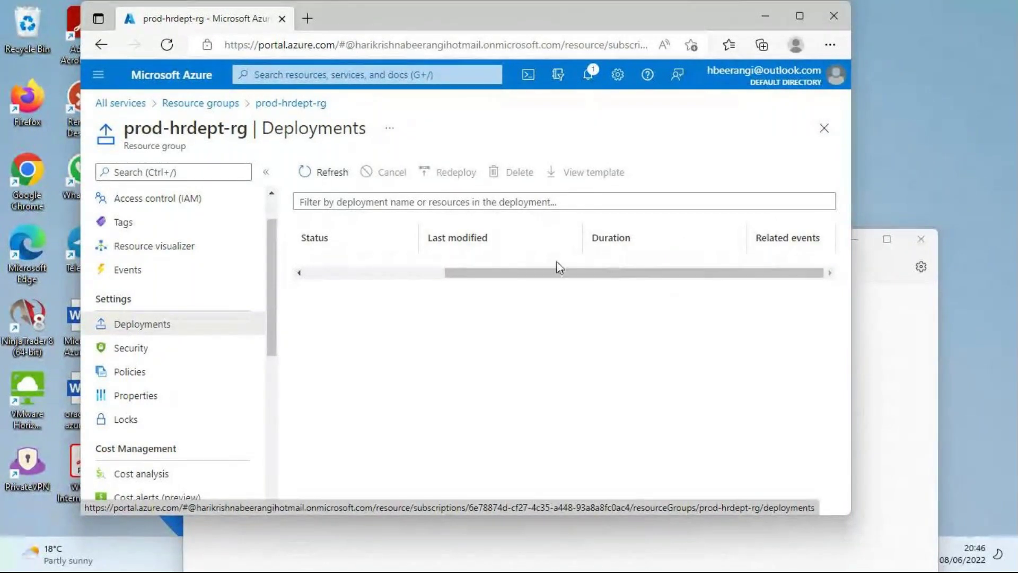
drag(498, 274, 286, 274)
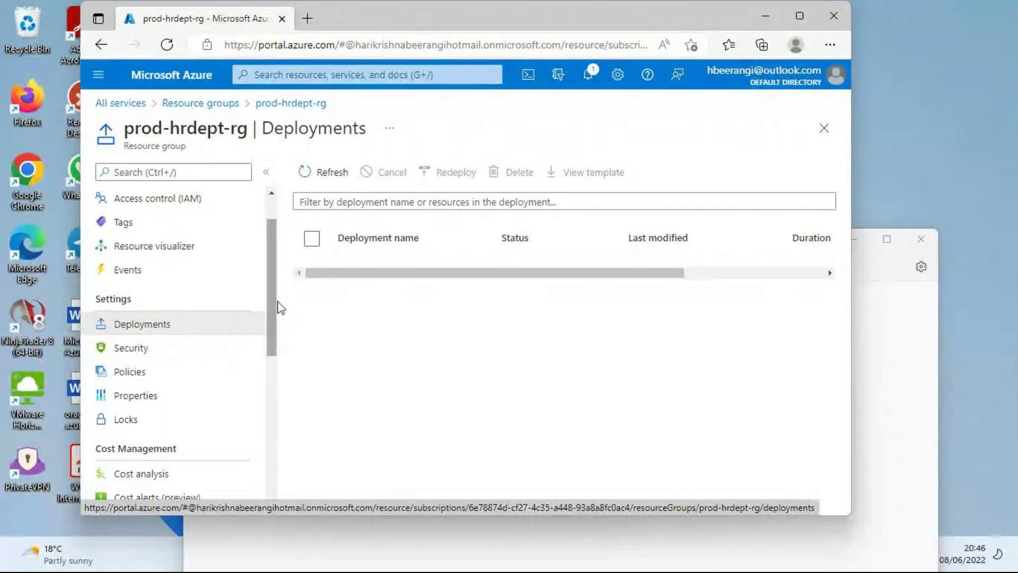
- Locate the Cost Management section of prod-hrdept-rg and highlight the word Management in its heading
scroll(274, 326, down, 1)
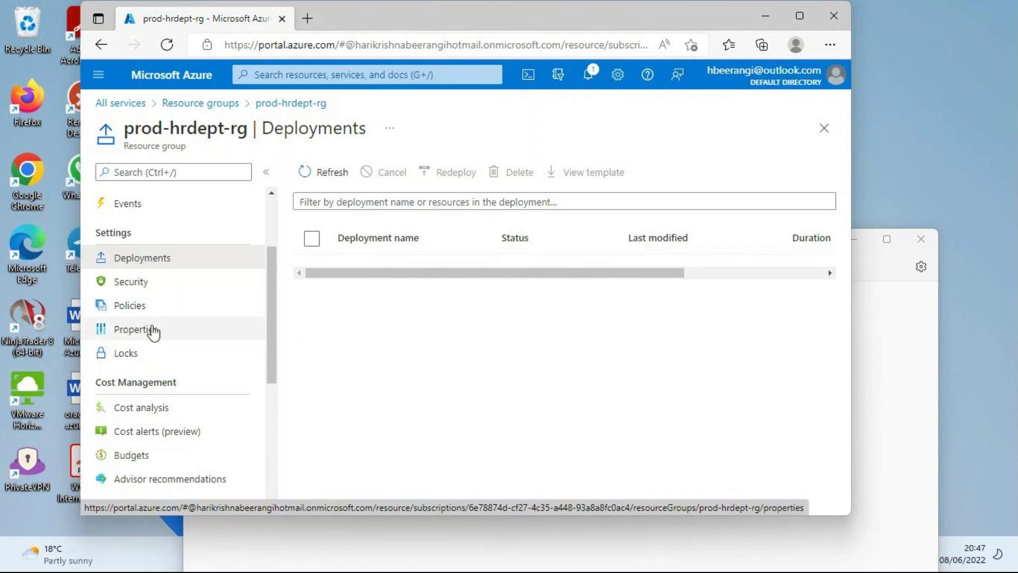
scroll(183, 307, down, 2)
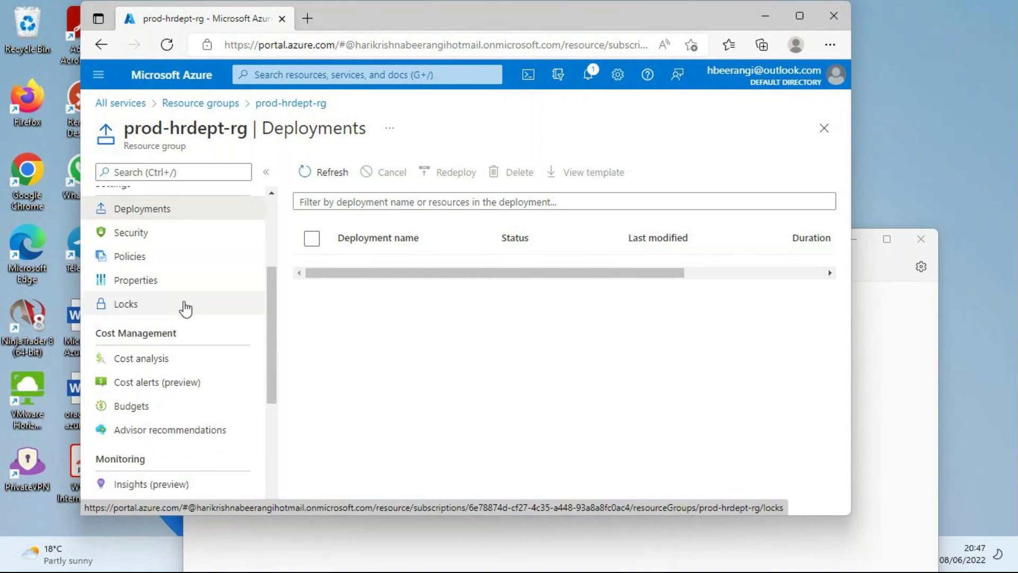
double_click(139, 285)
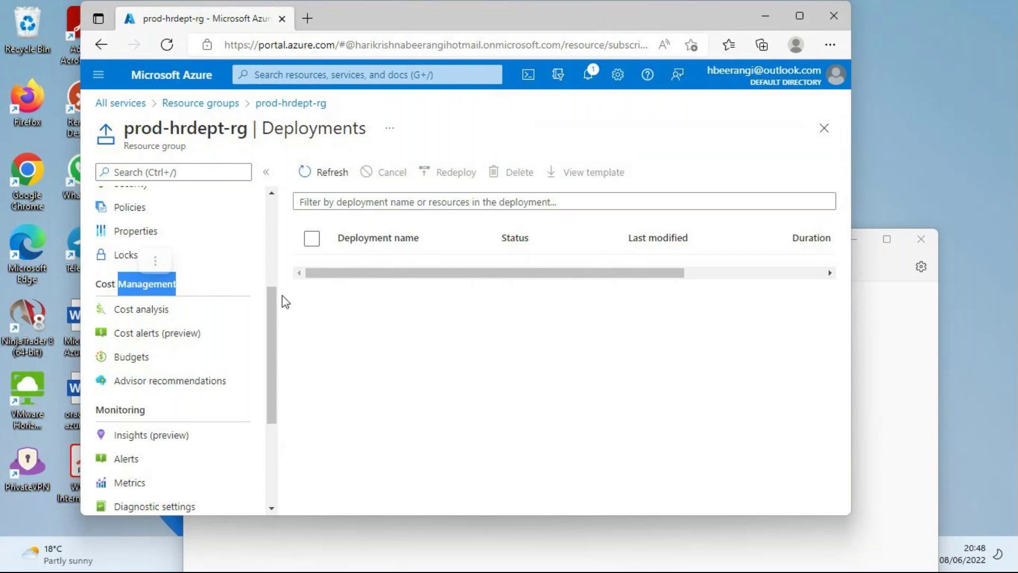
- Switch to Paint by running mspaint, starting with a blank canvas
key(super+r)
text(mspaing)
key(BackSpace)
key(BackSpace)
text(nt)
key(Return)
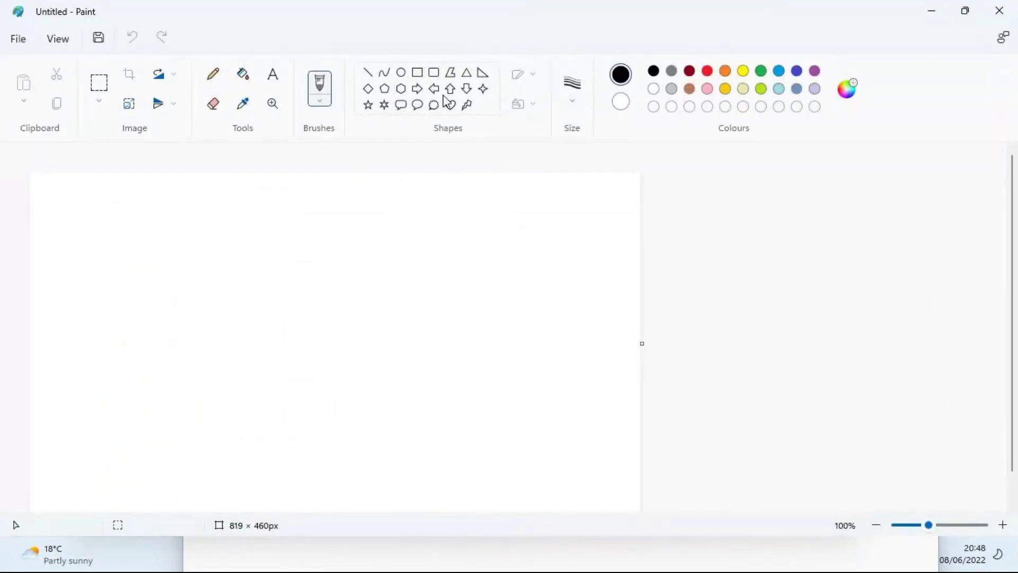
- Draw two separate black rectangles side by side on the canvas, the second about 213 × 101 px, and pick the Pencil tool
click(418, 72)
drag(89, 233, 217, 308)
drag(322, 222, 480, 296)
click(212, 80)
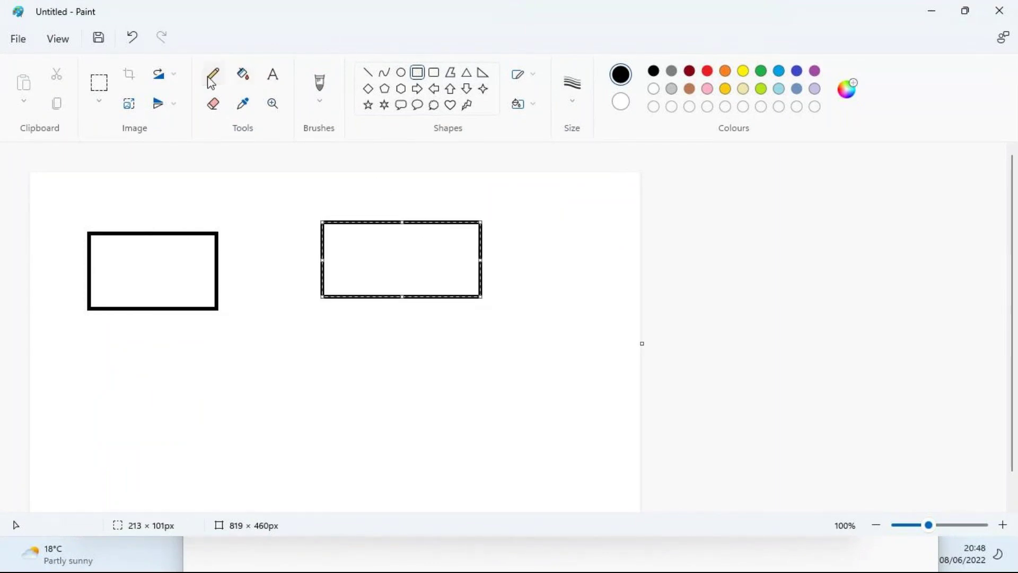
- Handwrite "Prod" inside the first rectangle and "Non Prod" inside the second, extending a line outward from the second label
mouse_move(136, 279)
mouse_down()
mouse_move(127, 293)
mouse_move(136, 274)
mouse_move(143, 292)
mouse_move(169, 276)
mouse_up()
drag(192, 256, 185, 278)
mouse_move(353, 275)
mouse_down()
mouse_move(374, 269)
mouse_move(382, 248)
mouse_move(404, 261)
mouse_move(427, 250)
mouse_move(437, 263)
mouse_move(544, 241)
mouse_up()
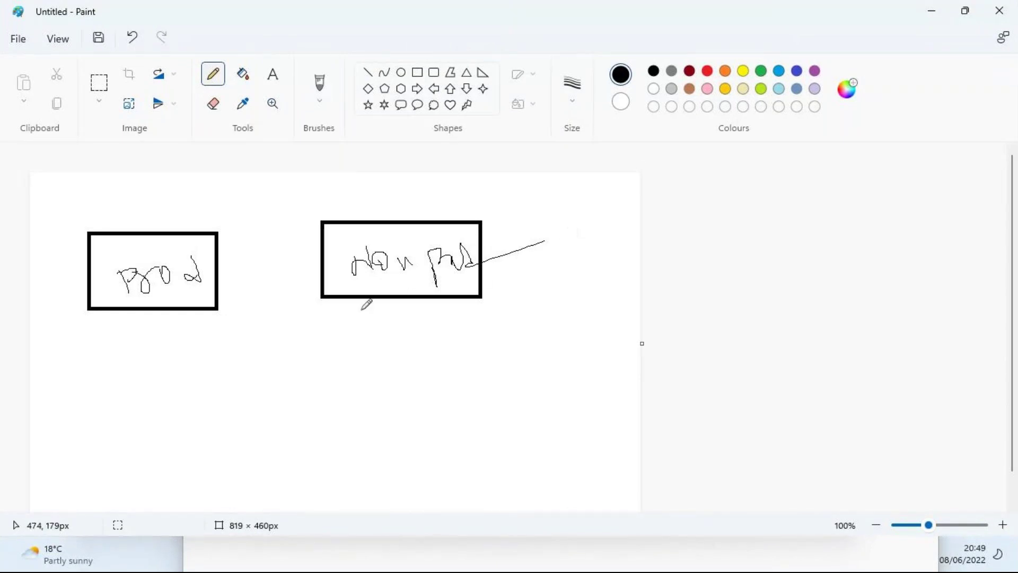
- Sketch a downward arrow from the Prod rectangle and handwrite "24/7" below it
mouse_move(171, 311)
mouse_down()
mouse_move(162, 366)
mouse_move(180, 369)
mouse_up()
mouse_move(113, 393)
mouse_down()
mouse_move(121, 418)
mouse_move(140, 403)
mouse_move(146, 413)
mouse_up()
drag(150, 378, 155, 422)
mouse_move(180, 390)
mouse_down()
mouse_move(180, 418)
mouse_move(184, 399)
mouse_up()
drag(181, 339, 180, 348)
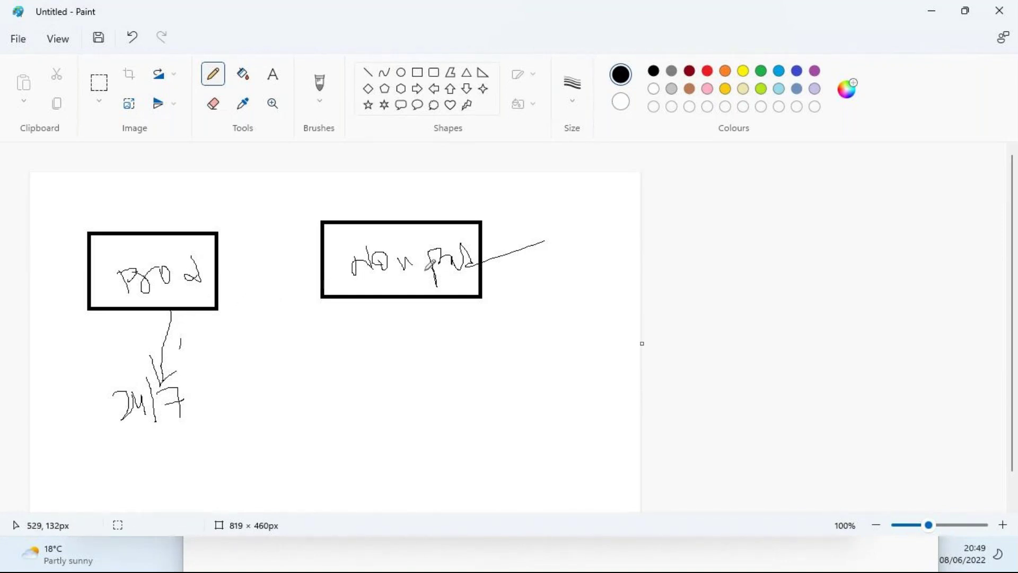
- Draw an arrow from below into the Non Prod rectangle and a double-lined arrow from Non Prod to Prod
drag(449, 298, 448, 312)
mouse_move(464, 286)
mouse_down()
mouse_move(456, 296)
mouse_move(474, 286)
mouse_up()
mouse_move(329, 260)
mouse_down()
mouse_move(233, 270)
mouse_move(267, 277)
mouse_up()
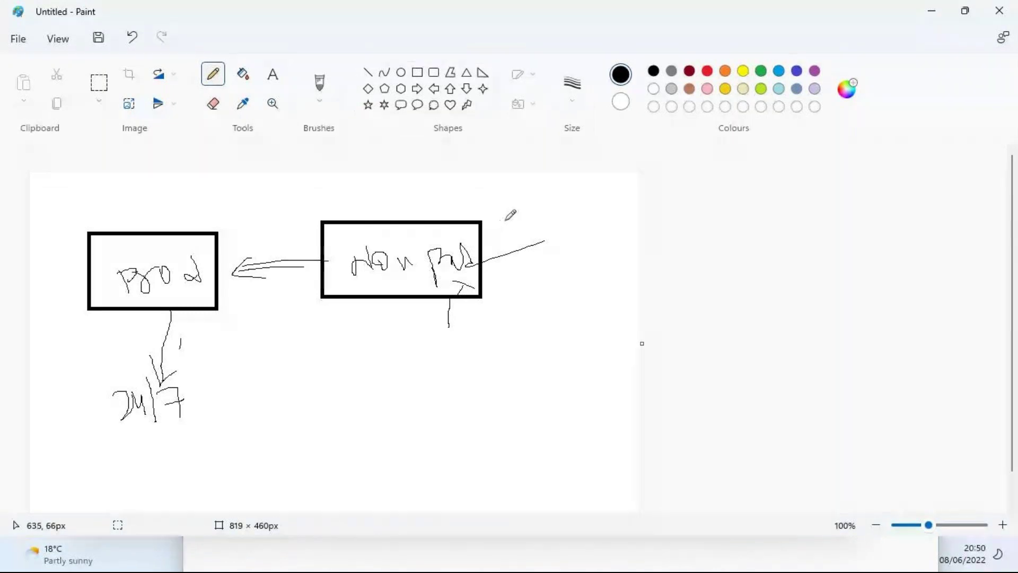
- Handwrite "Cost 1/2" beside the Non Prod rectangle and add strokes to the upward arrowhead under its label
mouse_move(510, 212)
mouse_down()
mouse_move(536, 218)
mouse_move(549, 199)
mouse_move(565, 200)
mouse_move(570, 237)
mouse_up()
mouse_move(579, 204)
mouse_down()
mouse_move(583, 215)
mouse_move(602, 207)
mouse_up()
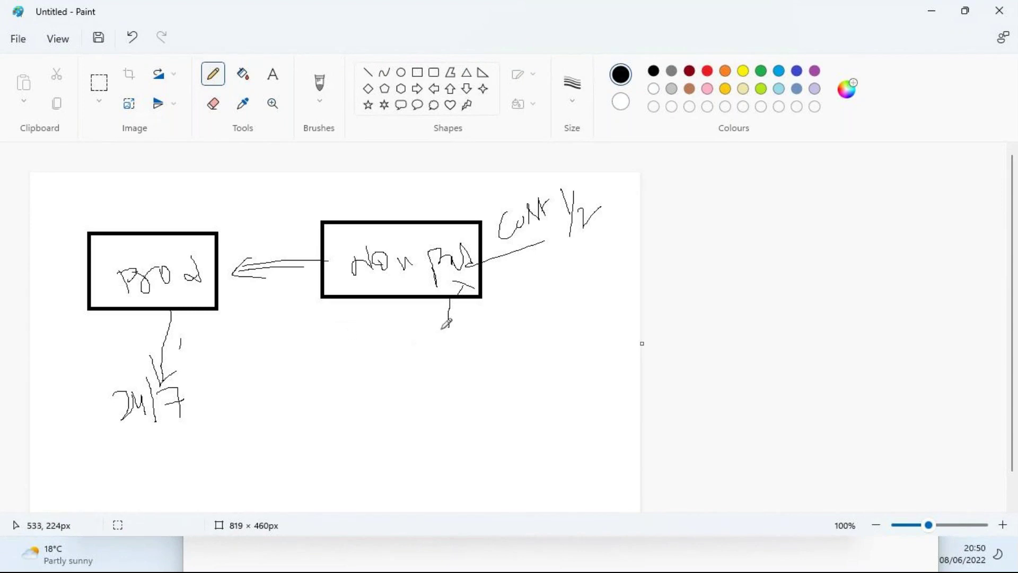
mouse_move(471, 269)
mouse_down()
mouse_move(441, 292)
mouse_move(469, 253)
mouse_up()
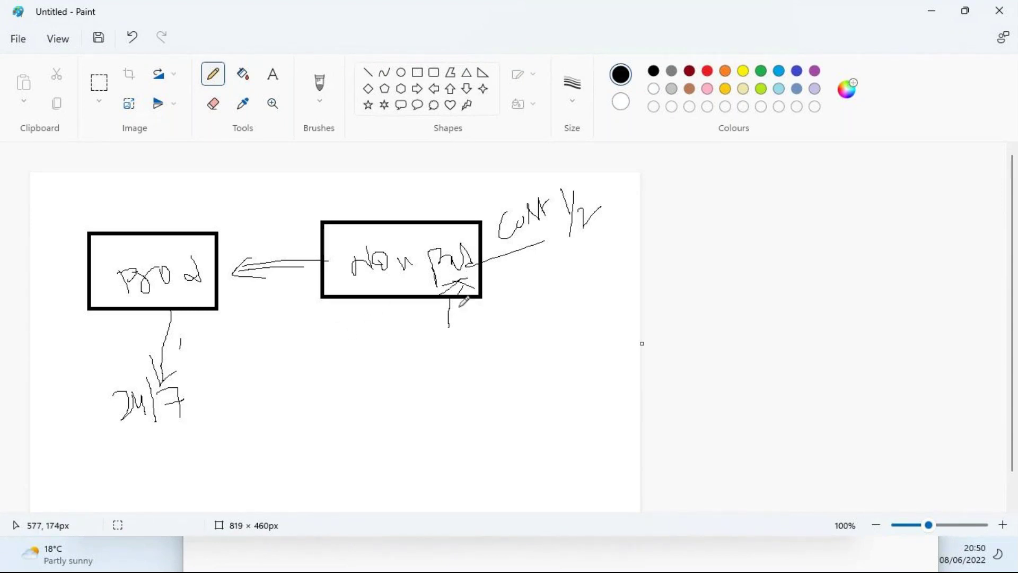
- Handwrite "9AM - 6PM" beneath Non Prod, cross the line leading to the cost note, and underline PM
mouse_move(475, 312)
mouse_down()
mouse_move(459, 323)
mouse_move(491, 320)
mouse_move(501, 297)
mouse_move(495, 314)
mouse_move(509, 326)
mouse_move(481, 339)
mouse_up()
mouse_move(529, 308)
mouse_down()
mouse_move(539, 294)
mouse_move(555, 300)
mouse_up()
drag(573, 281, 583, 315)
drag(575, 279, 601, 292)
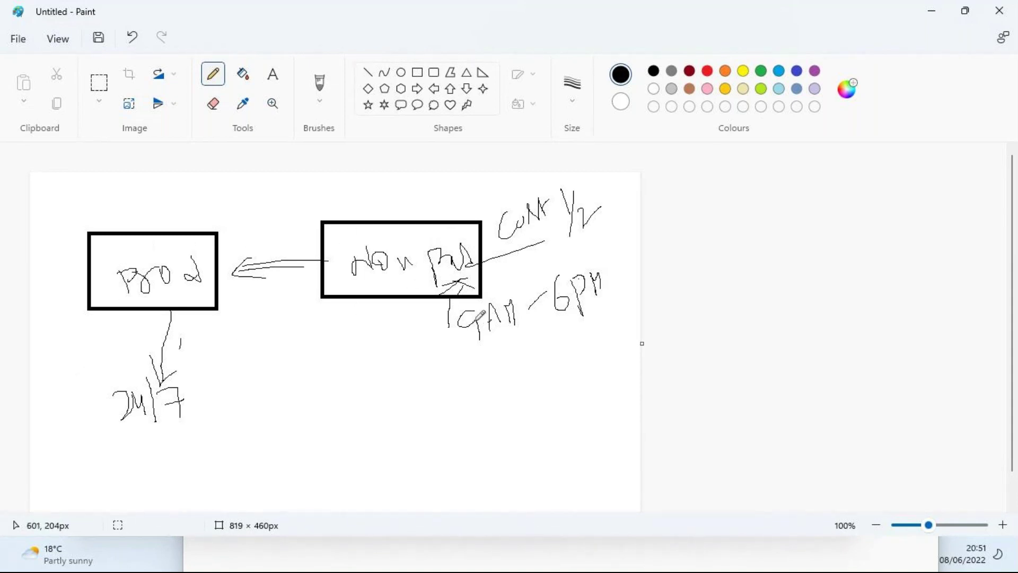
mouse_move(501, 244)
mouse_down()
mouse_move(521, 248)
mouse_move(489, 270)
mouse_up()
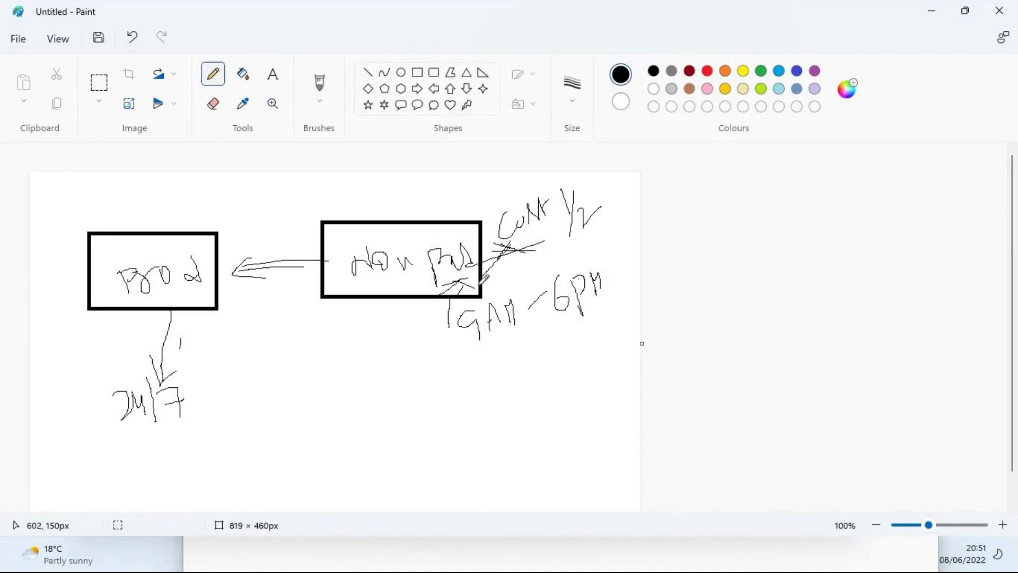
mouse_move(602, 288)
mouse_down()
mouse_move(612, 296)
mouse_move(586, 321)
mouse_up()
- Handwrite "6:05 PM - Auto" on a line below the 9AM - 6PM hours
drag(405, 371, 378, 408)
click(428, 390)
click(429, 401)
drag(442, 380, 472, 407)
mouse_move(472, 370)
mouse_down()
mouse_move(493, 387)
mouse_move(499, 369)
mouse_move(509, 374)
mouse_up()
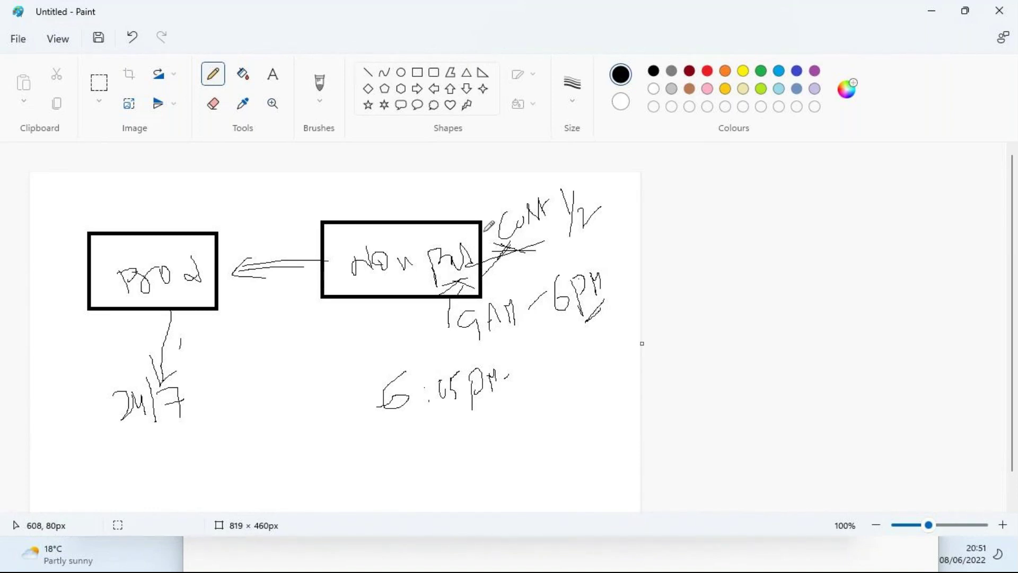
mouse_move(531, 389)
mouse_down()
mouse_move(582, 363)
mouse_move(580, 353)
mouse_move(579, 380)
mouse_move(578, 350)
mouse_up()
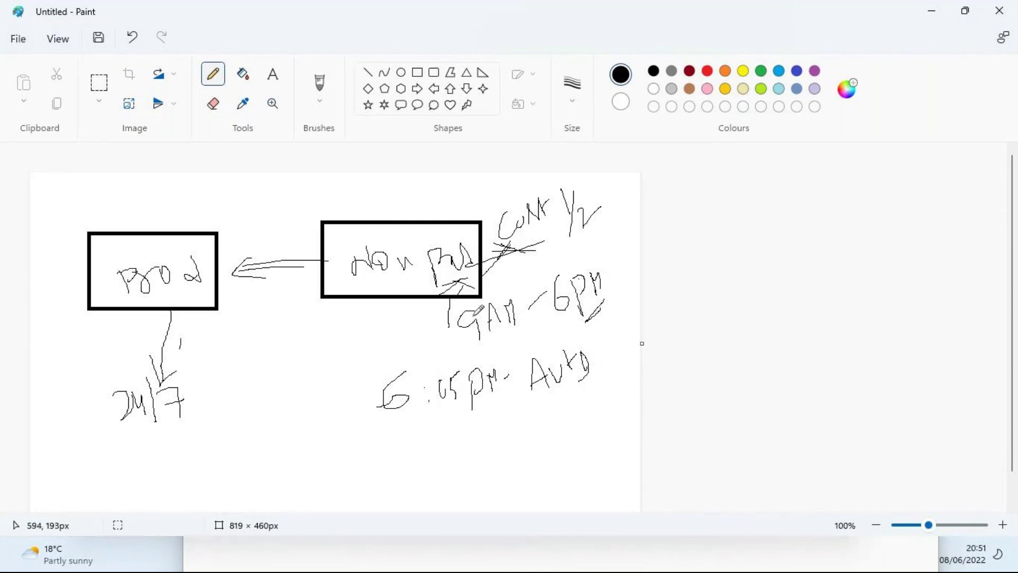
- Underline 9AM and handwrite "8:45 AM - Auto Start" below the 6 PM auto line
drag(487, 345, 516, 332)
mouse_move(440, 445)
mouse_down()
mouse_move(427, 459)
mouse_move(435, 452)
mouse_move(479, 468)
mouse_up()
click(454, 448)
drag(493, 430, 480, 466)
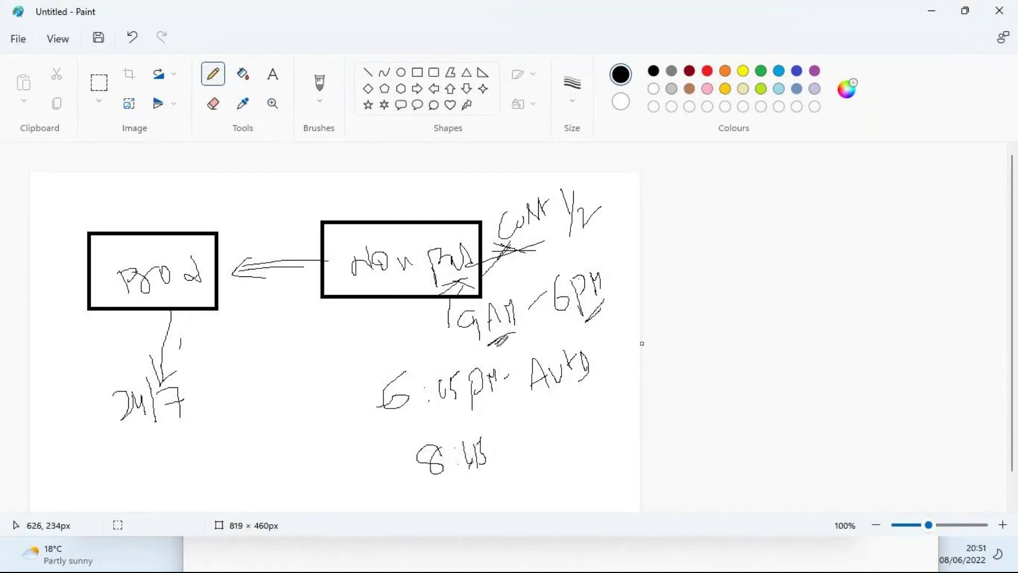
mouse_move(506, 462)
mouse_down()
mouse_move(510, 427)
mouse_move(522, 455)
mouse_move(516, 440)
mouse_move(528, 448)
mouse_move(564, 421)
mouse_move(575, 441)
mouse_move(587, 412)
mouse_move(602, 430)
mouse_move(639, 395)
mouse_up()
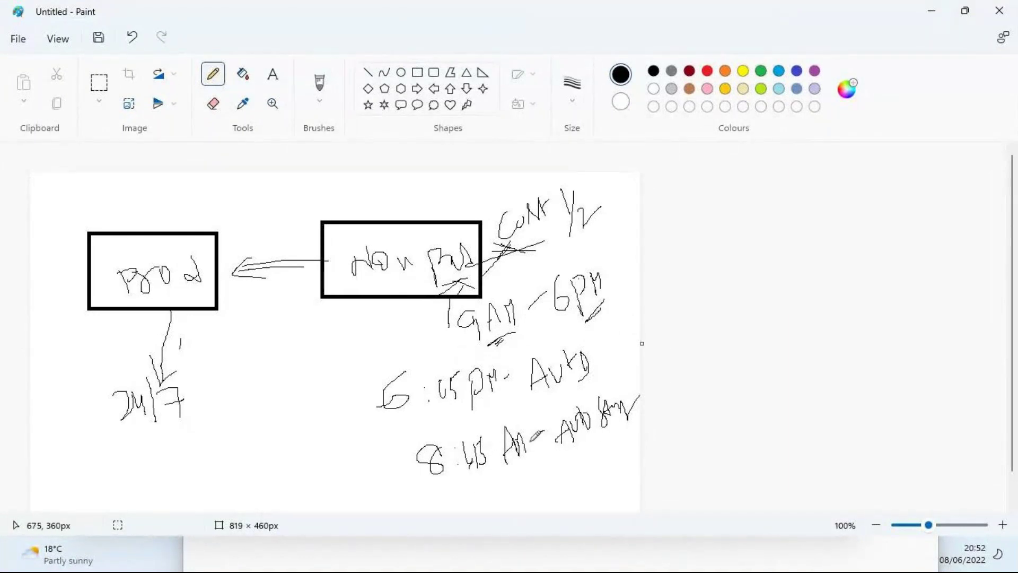
- Draw a curly bracket before the two auto schedule lines and add underlines to 8:45 AM and 6PM
drag(522, 462, 475, 489)
drag(363, 375, 440, 498)
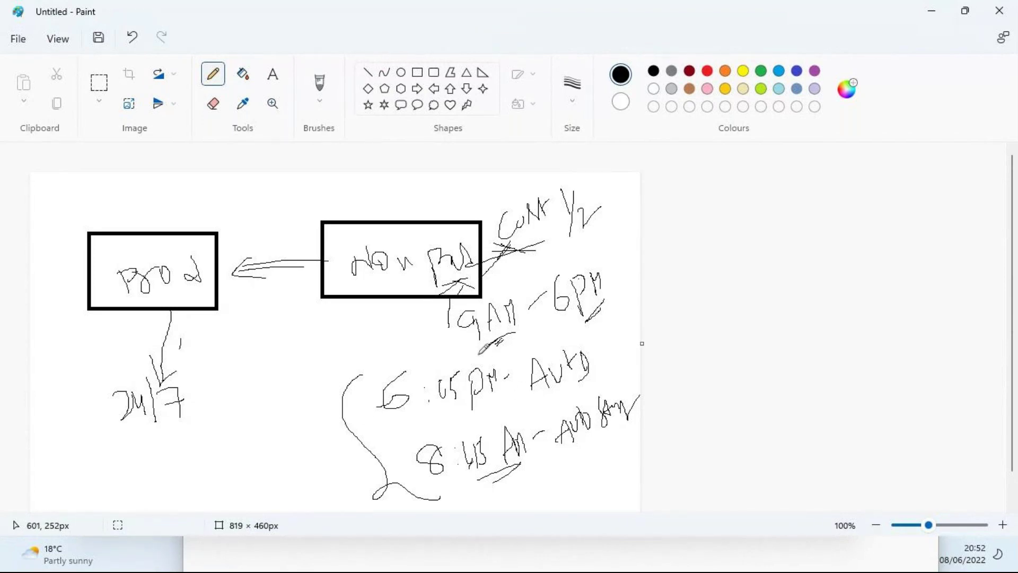
mouse_move(611, 290)
mouse_down()
mouse_move(587, 320)
mouse_move(597, 328)
mouse_up()
drag(493, 466, 459, 492)
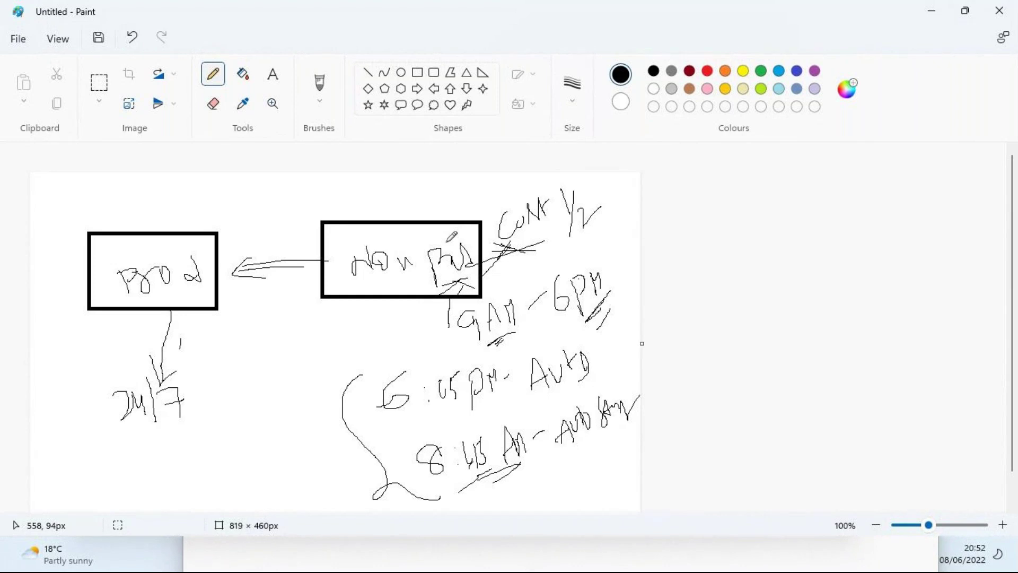
- Switch to the Azure portal in the browser, maximize its window, and clear the highlight on the Cost Management heading
key(alt+Tab)
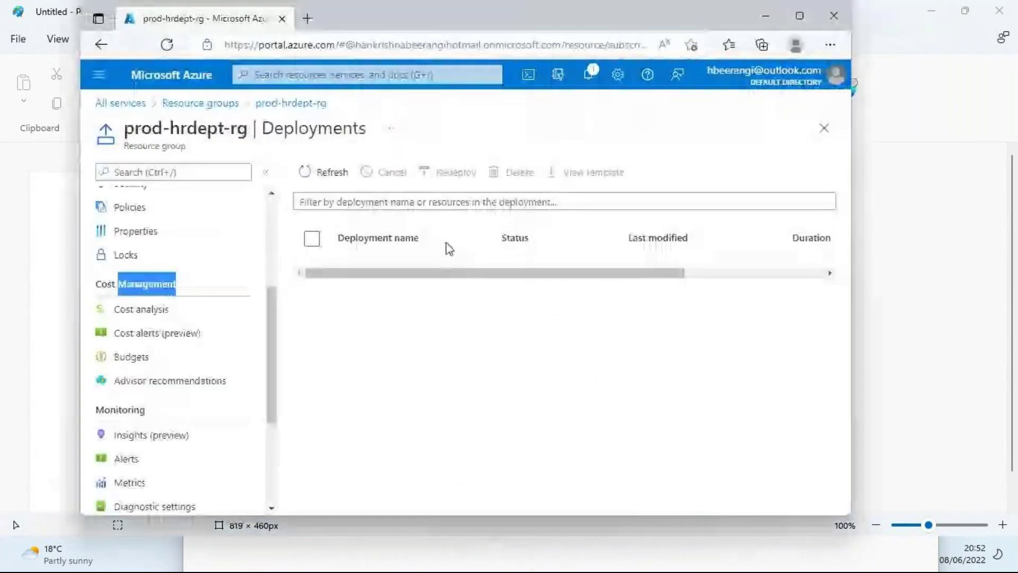
double_click(361, 16)
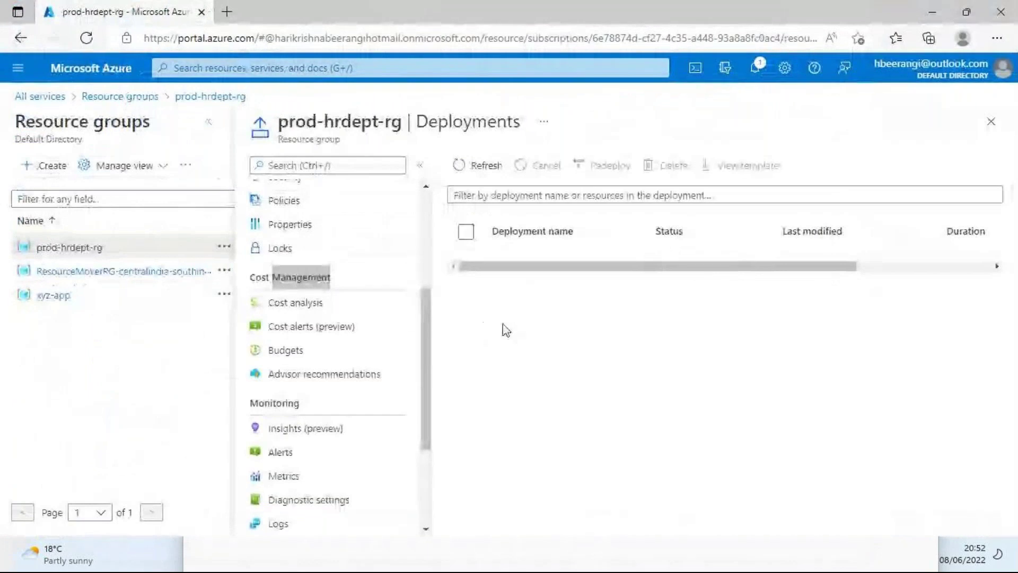
click(293, 279)
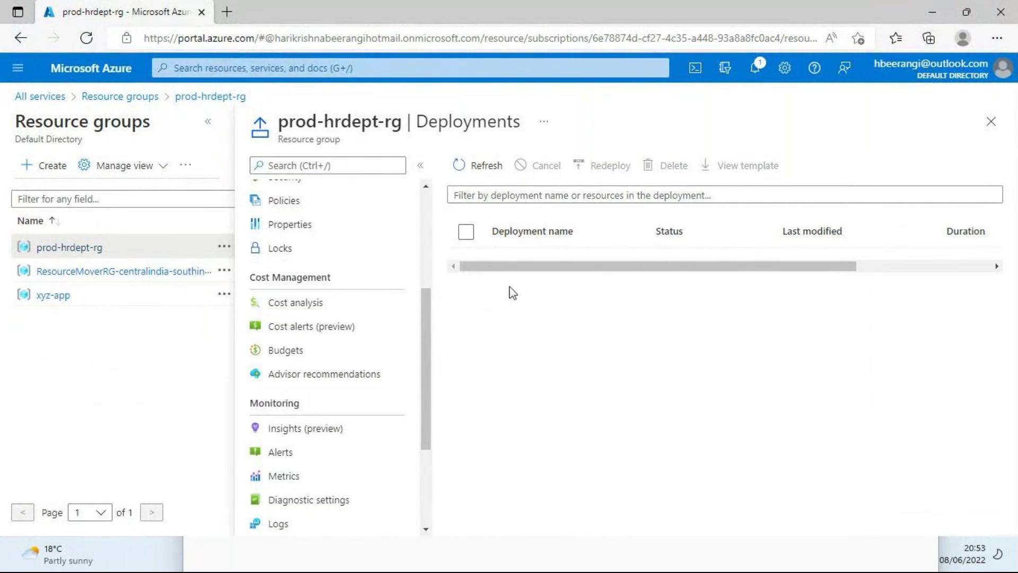
key(alt+Tab)
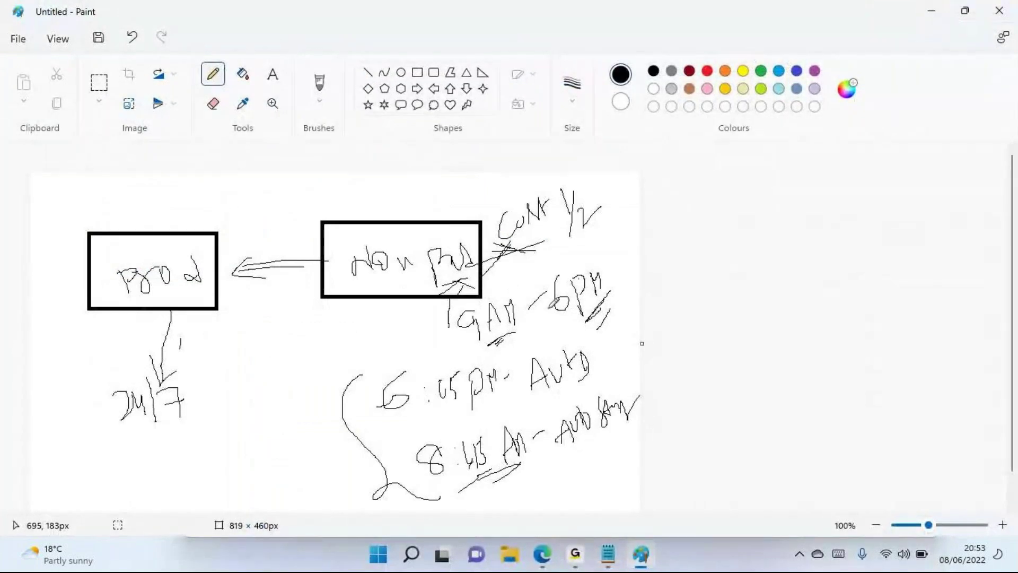
key(alt+Tab)
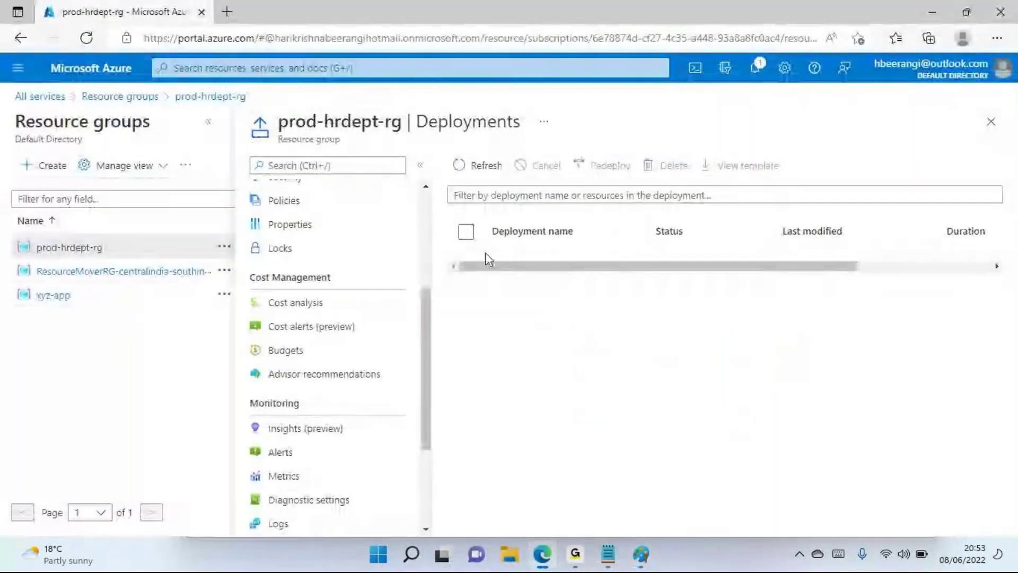
- Open Cost analysis for prod-hrdept-rg and examine the cost message and the service name, location and resource charts
click(299, 306)
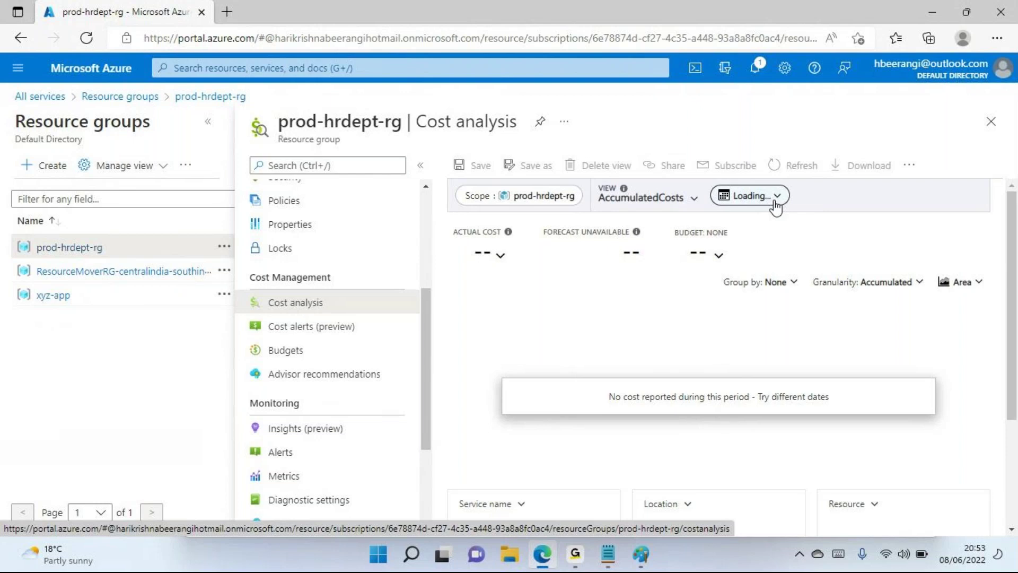
drag(608, 397, 673, 394)
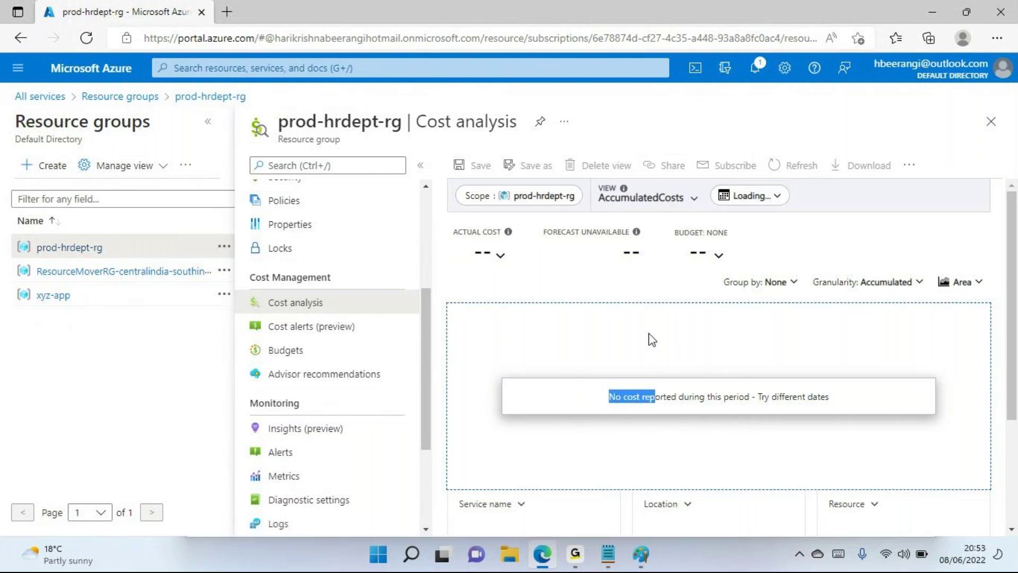
scroll(650, 338, down, 1)
scroll(658, 279, down, 1)
scroll(644, 286, down, 1)
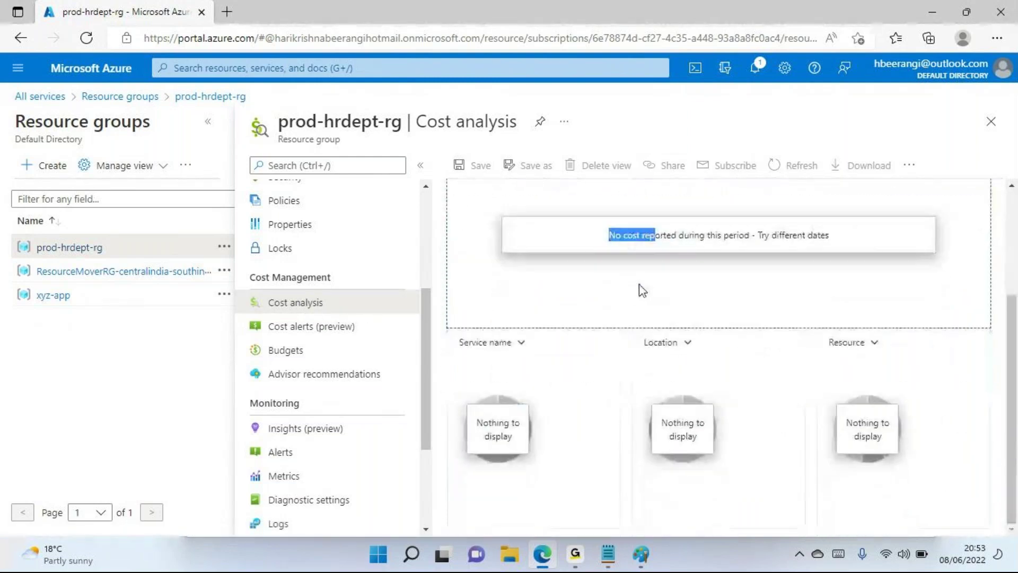
scroll(639, 284, up, 1)
scroll(639, 285, up, 2)
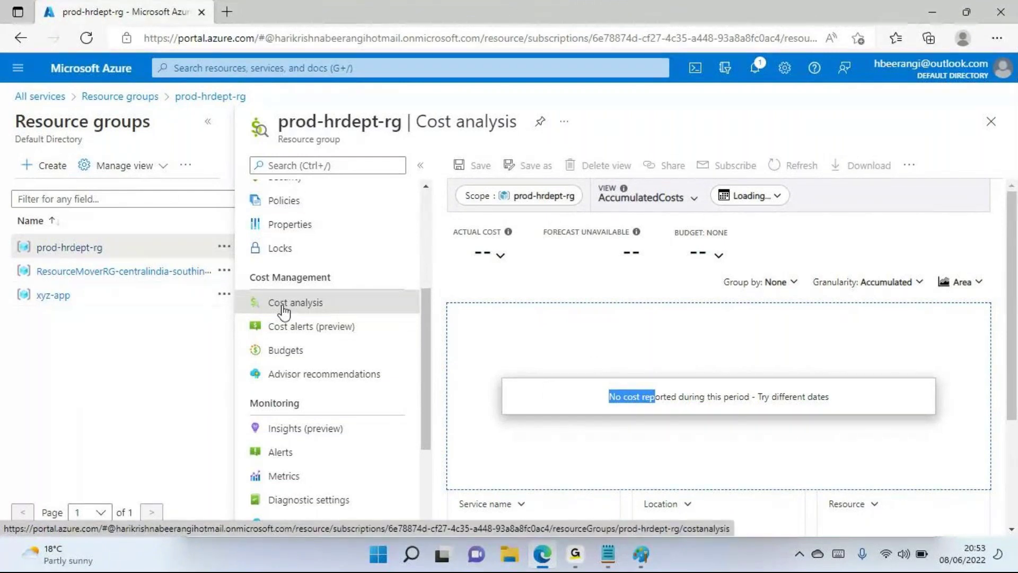
- Set the cost analysis date range to Last 12 invoices and check the reported cost
click(766, 200)
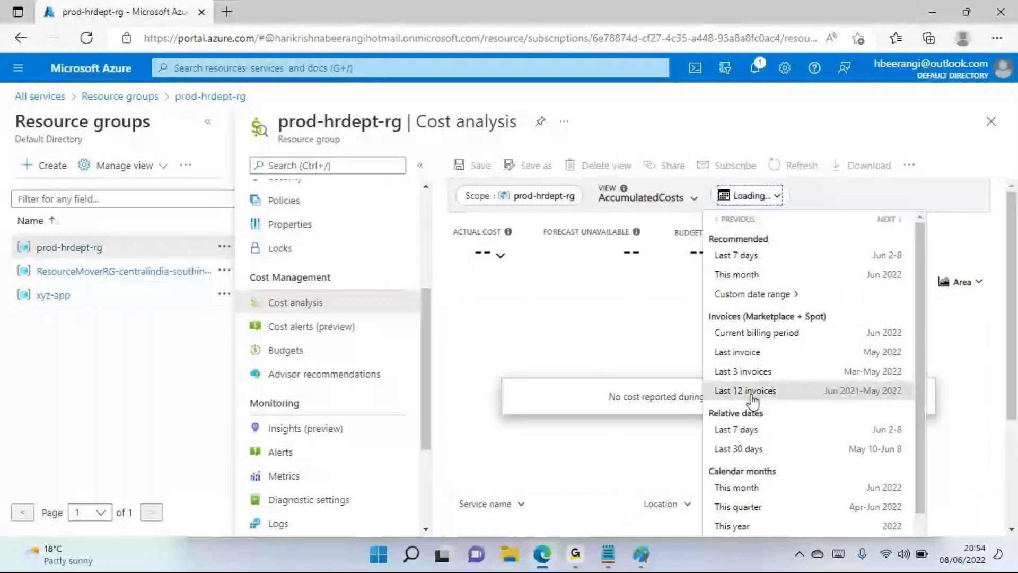
scroll(752, 392, down, 2)
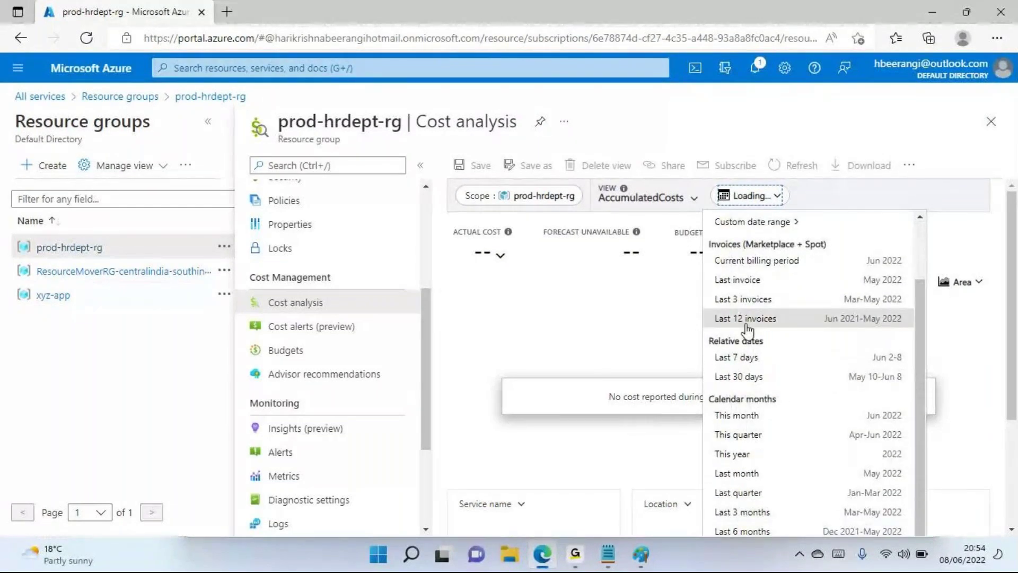
click(763, 321)
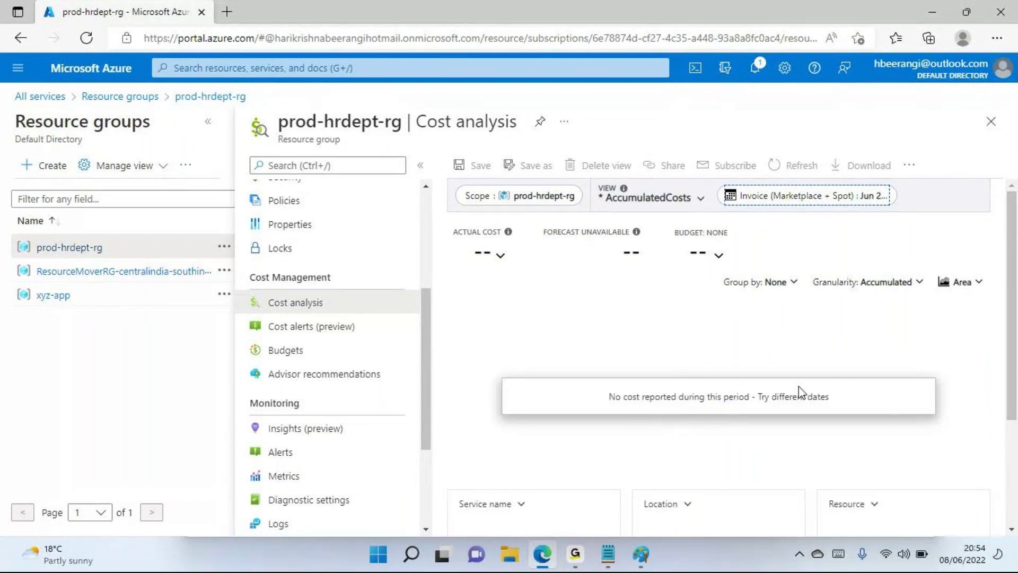
drag(605, 404, 836, 404)
click(836, 404)
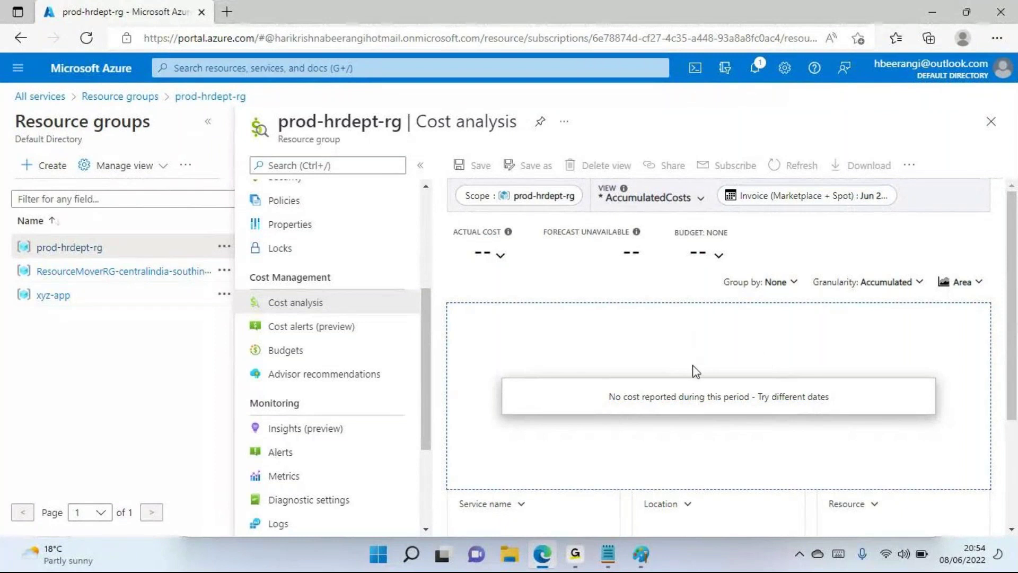
- Set the cost analysis date range to This year and highlight the prod-hrdept-rg name in the page heading
click(807, 196)
scroll(801, 318, down, 2)
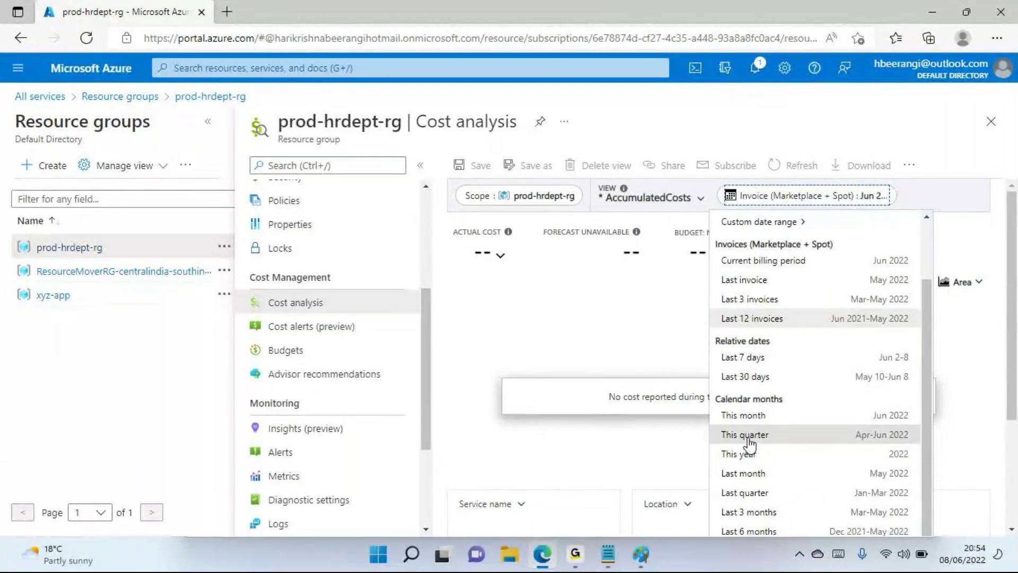
click(746, 453)
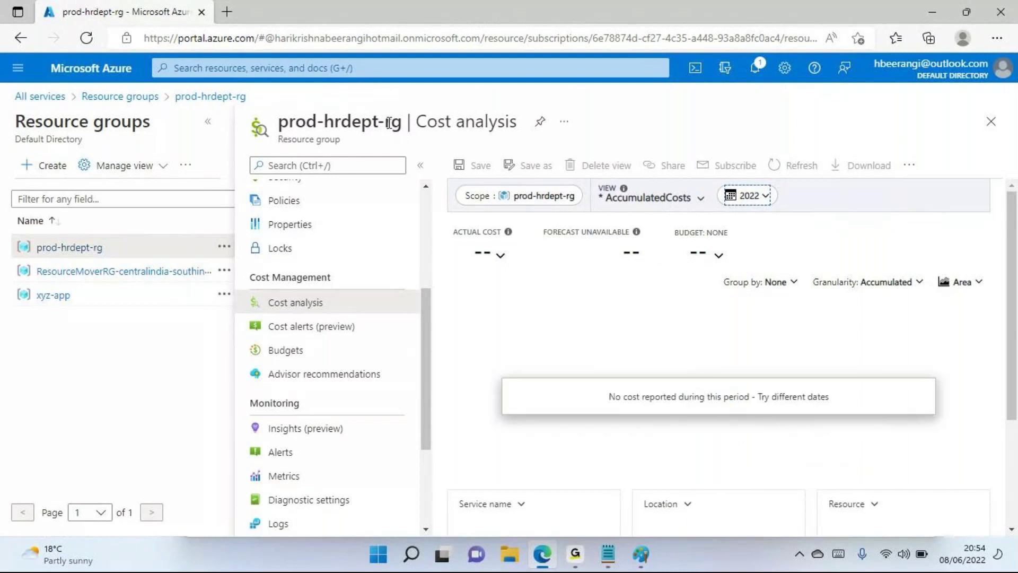
drag(402, 122, 275, 121)
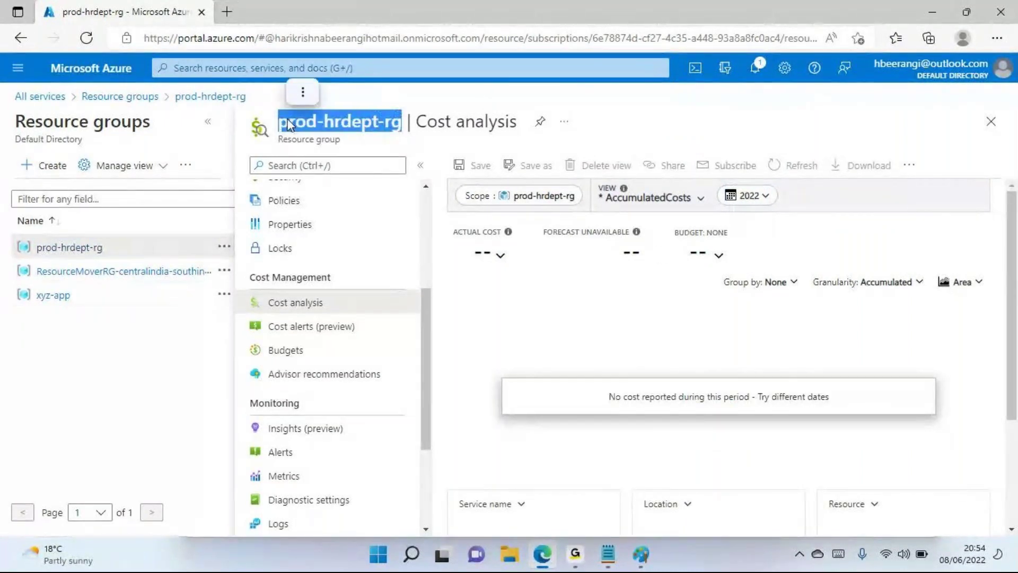
click(395, 124)
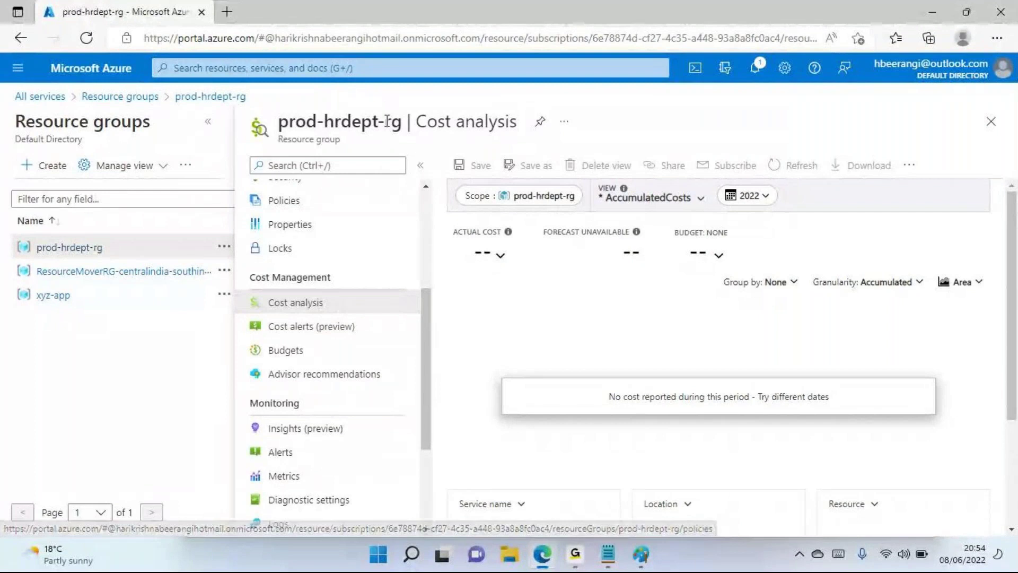
drag(388, 121, 393, 122)
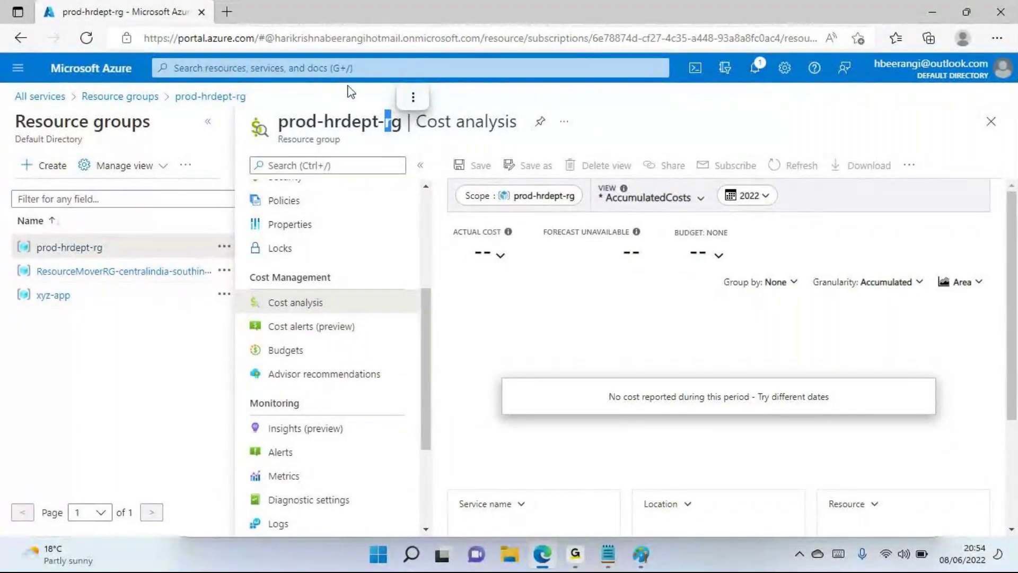
- Open the All services page and go to the General category at the start of the list
click(17, 69)
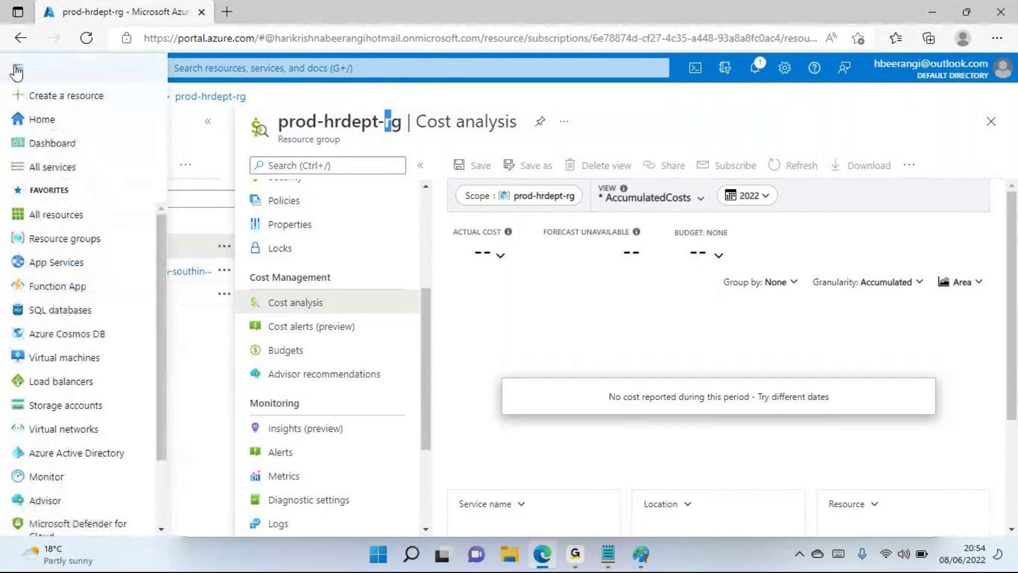
click(51, 167)
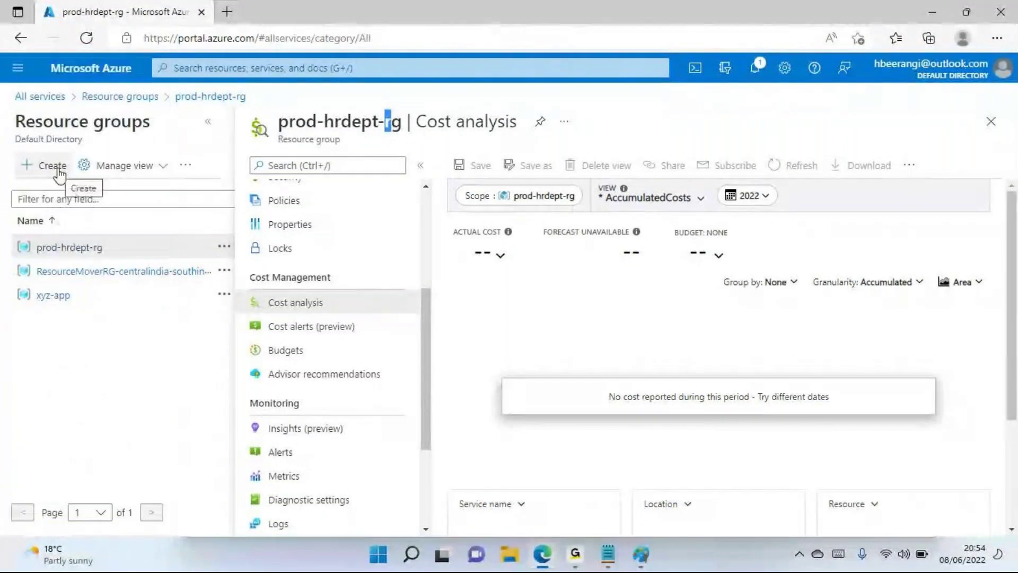
scroll(459, 220, up, 4)
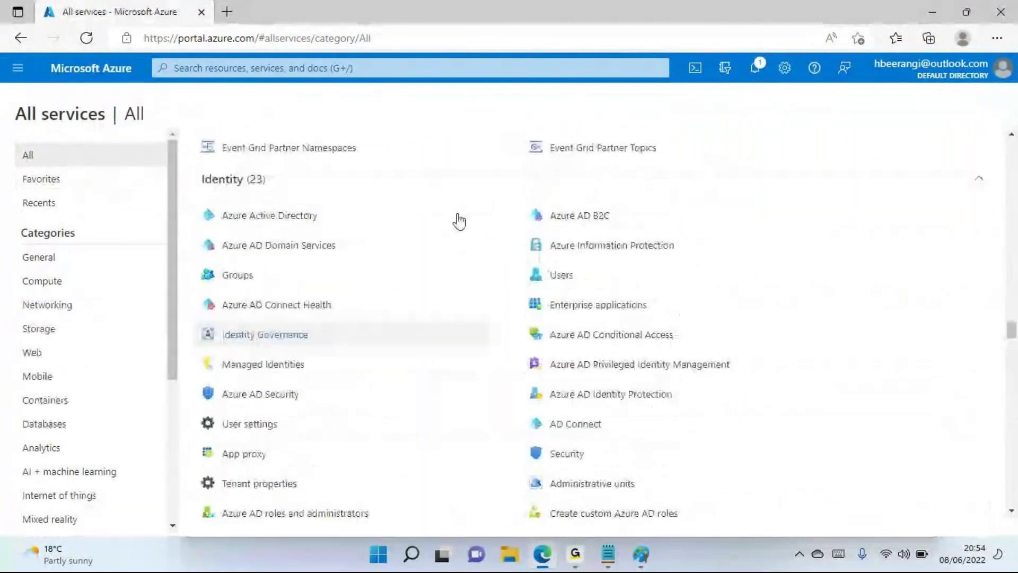
scroll(843, 212, up, 5)
drag(1010, 289, 1011, 148)
scroll(604, 300, down, 1)
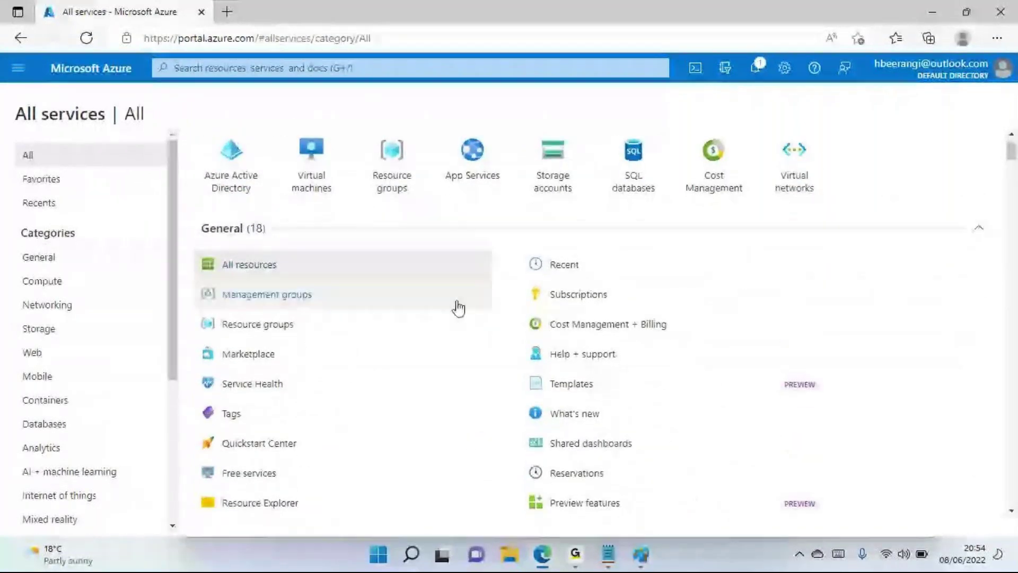
- Open Cost Management + Billing from the General category and highlight the message text in the billing scopes list
scroll(458, 307, down, 1)
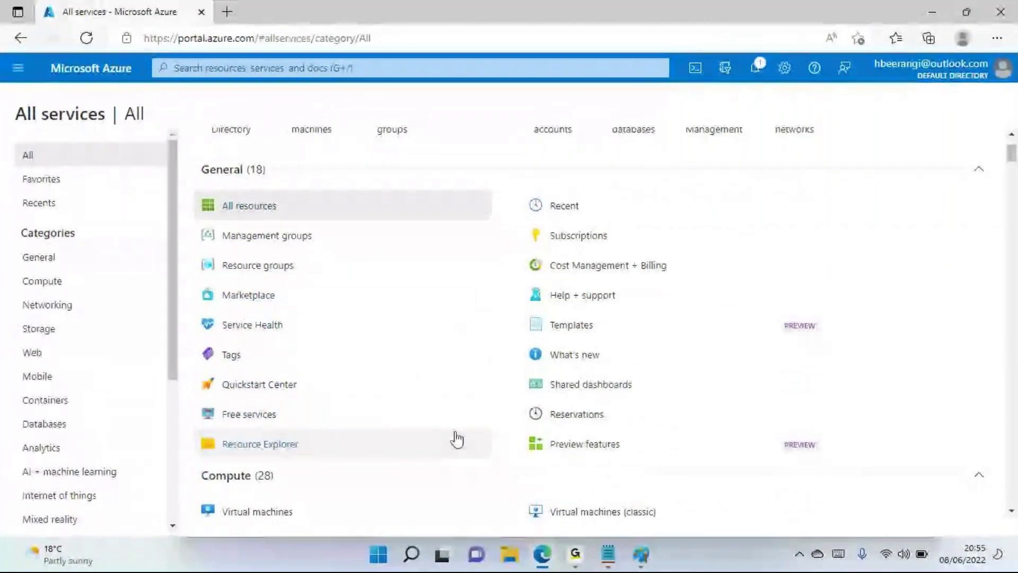
click(580, 271)
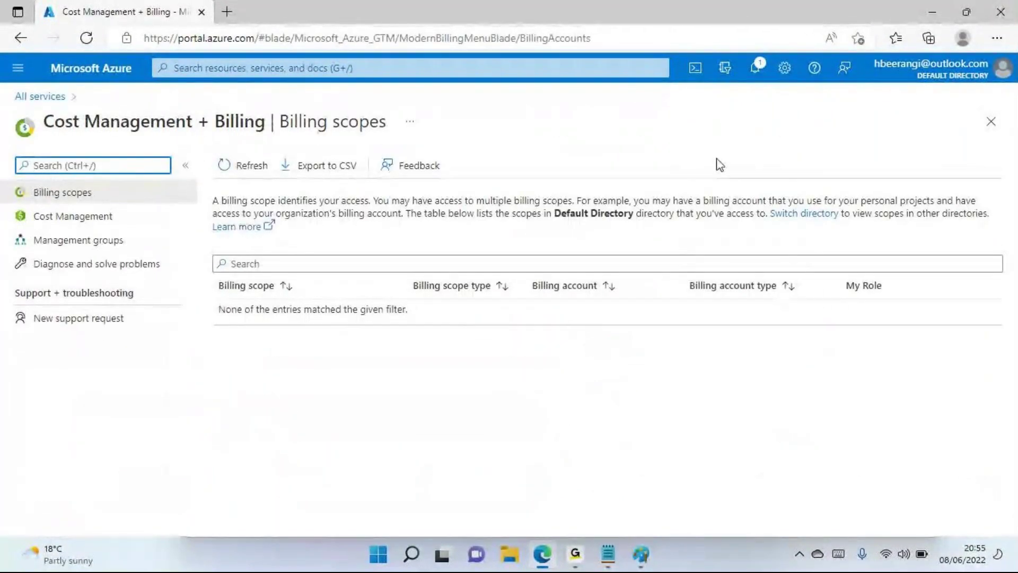
drag(278, 308, 372, 309)
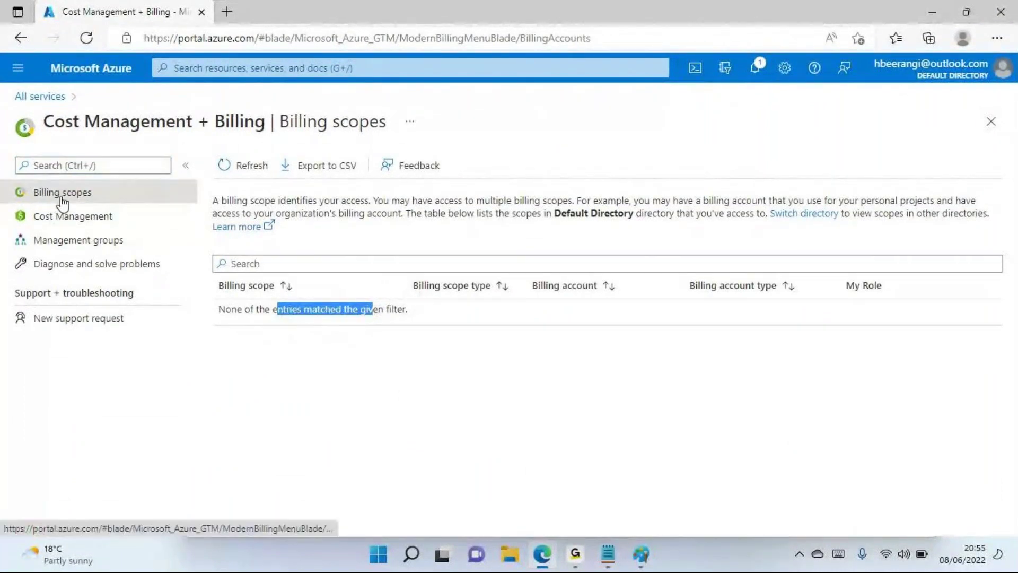
- Go to Cost Management for prod-hrdept-rg, dismiss the automatic scope notice and open Cost analysis
click(55, 222)
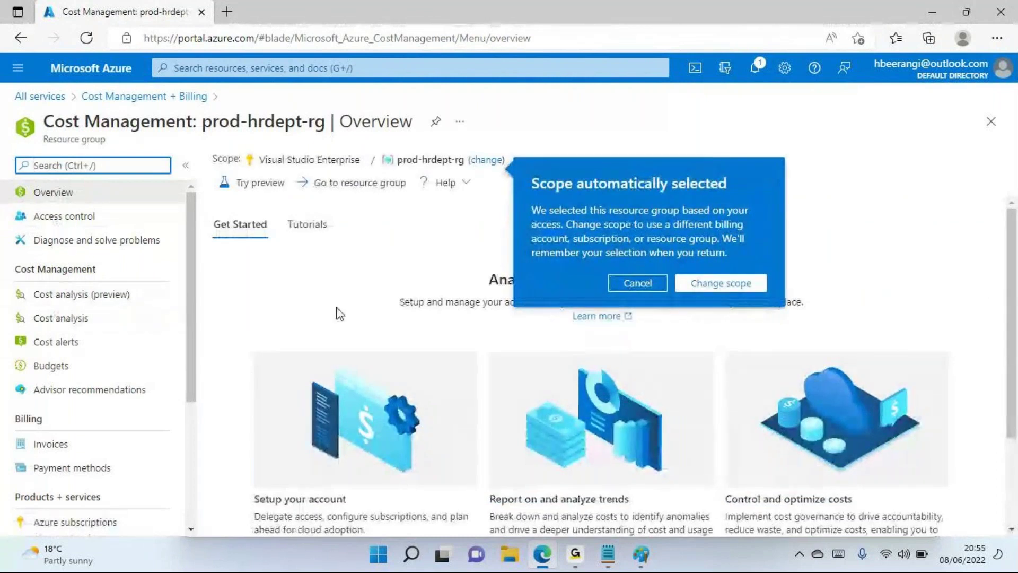
click(636, 284)
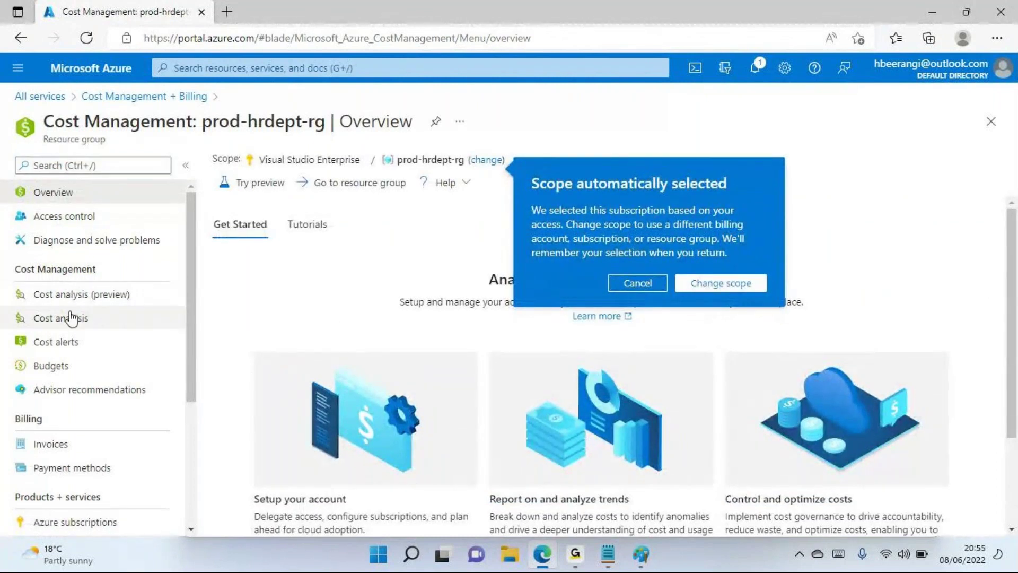
click(68, 318)
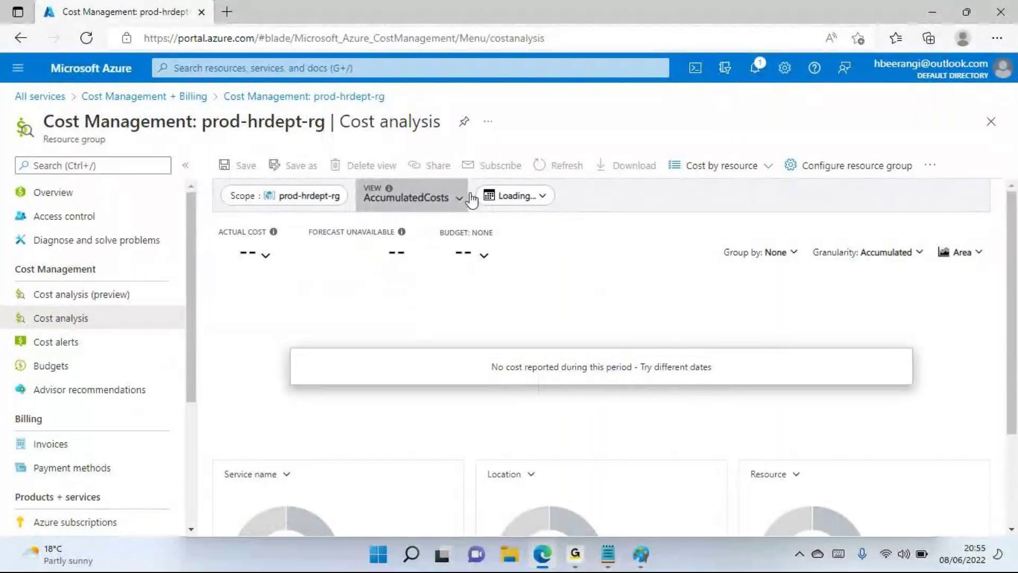
- Set the cost analysis scope to the ResourceMoverRG-centralindia-southindia-sea resource group and its date range to Last 12 invoices
click(288, 198)
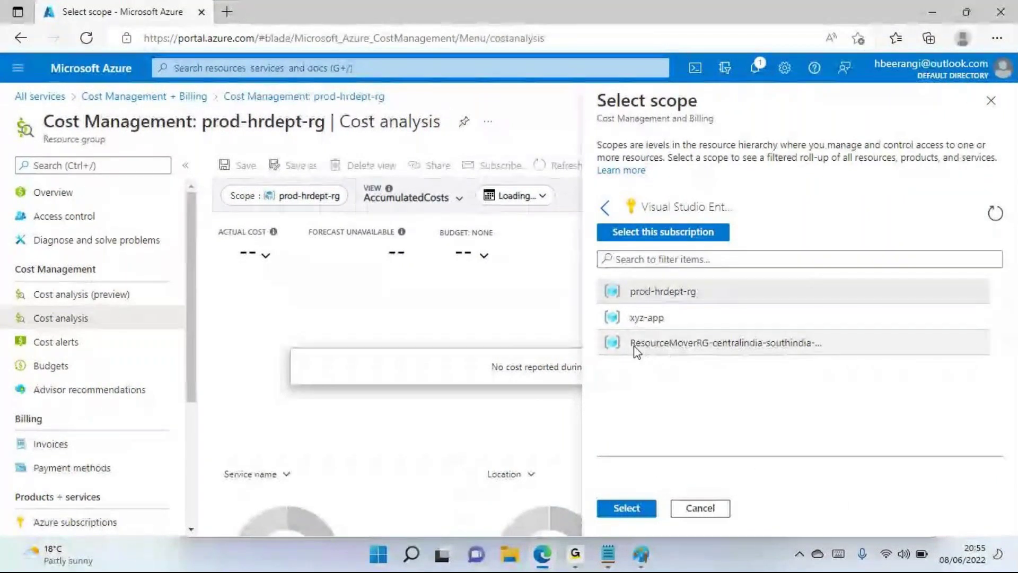
click(639, 510)
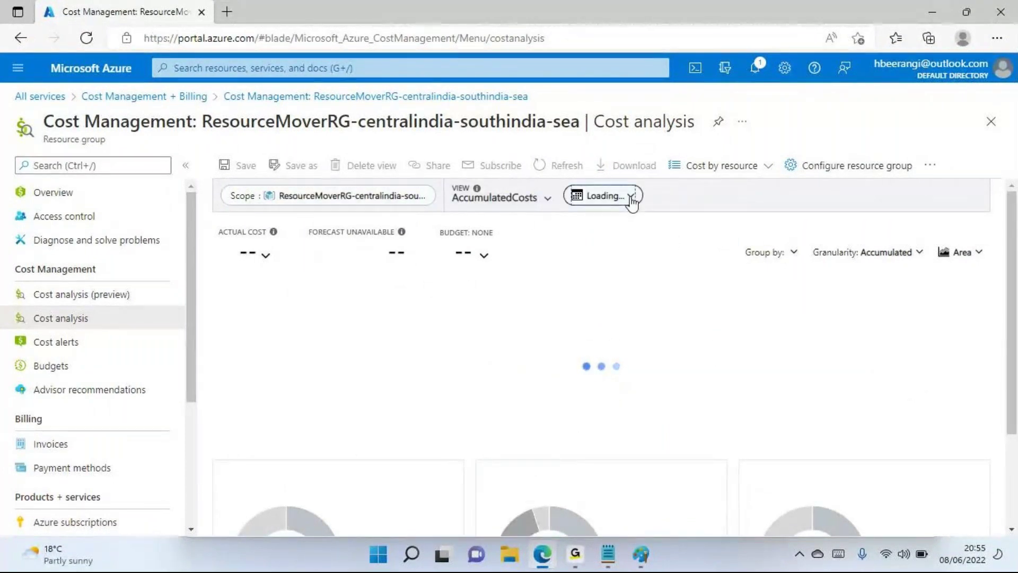
click(631, 197)
scroll(640, 403, down, 4)
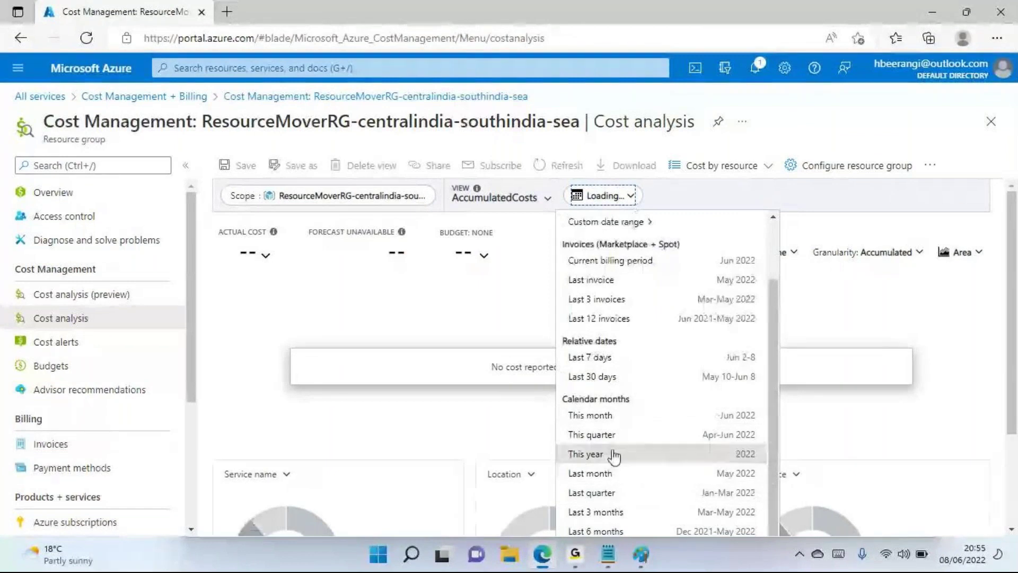
click(614, 320)
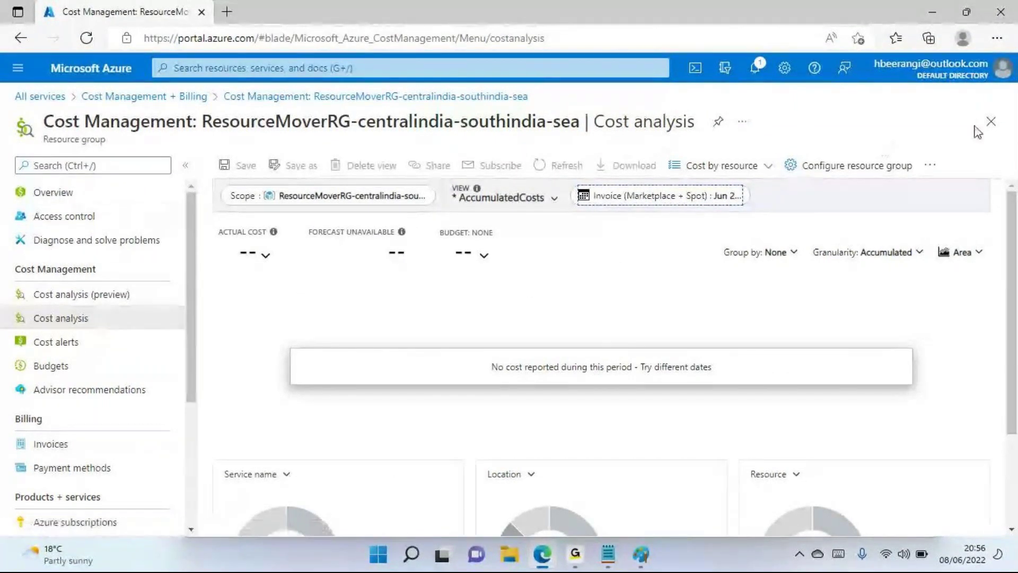
- Leave Cost Management for All services and open Cost analysis within the prod-hrdept-rg resource group
click(403, 208)
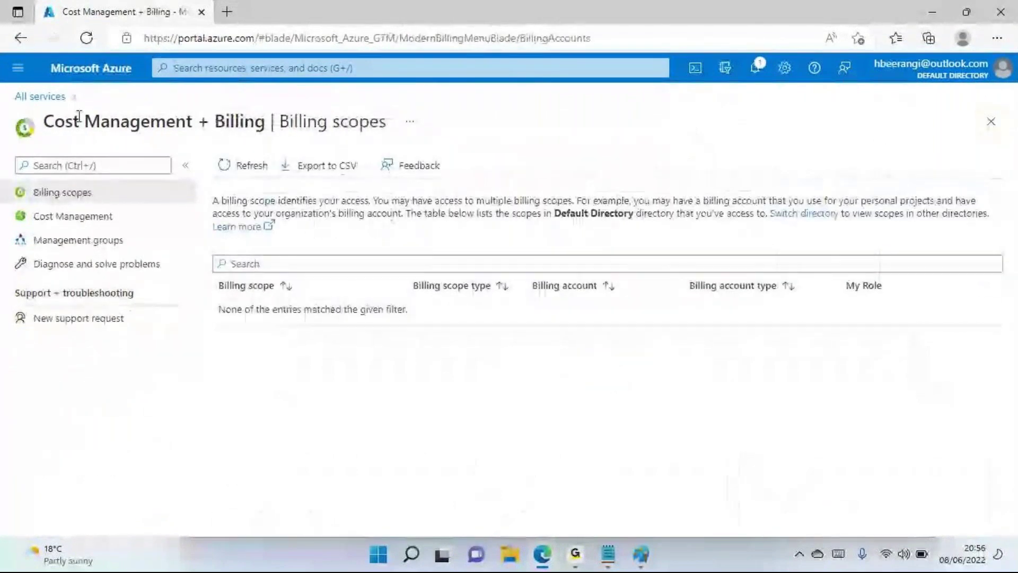
click(31, 97)
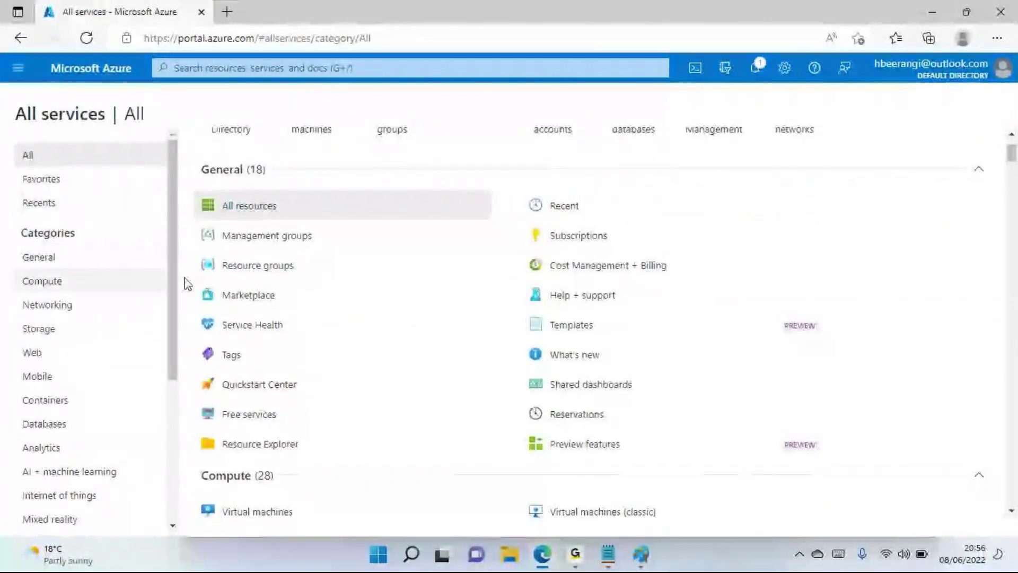
click(259, 265)
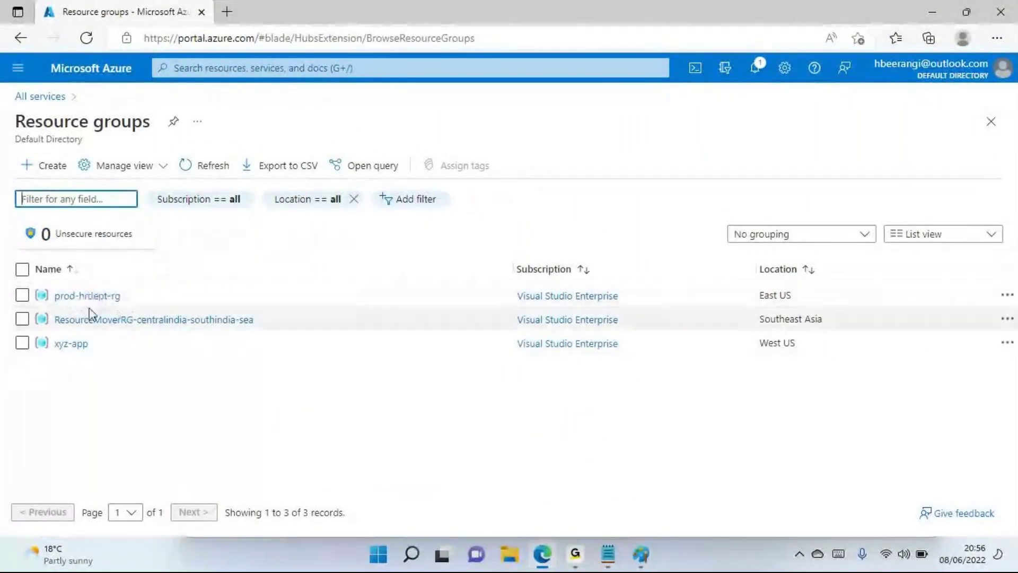
click(101, 295)
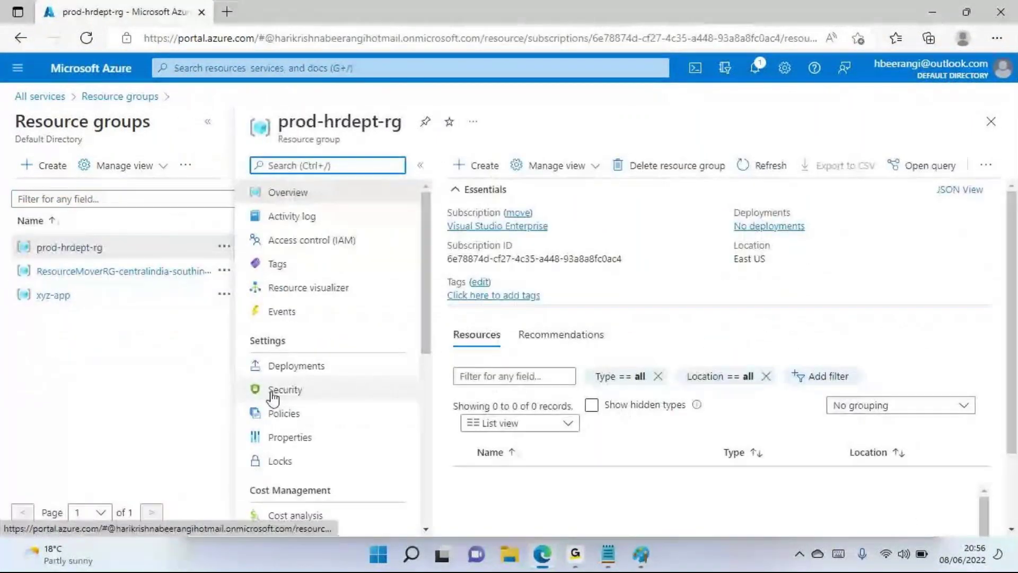
scroll(272, 396, down, 3)
click(314, 361)
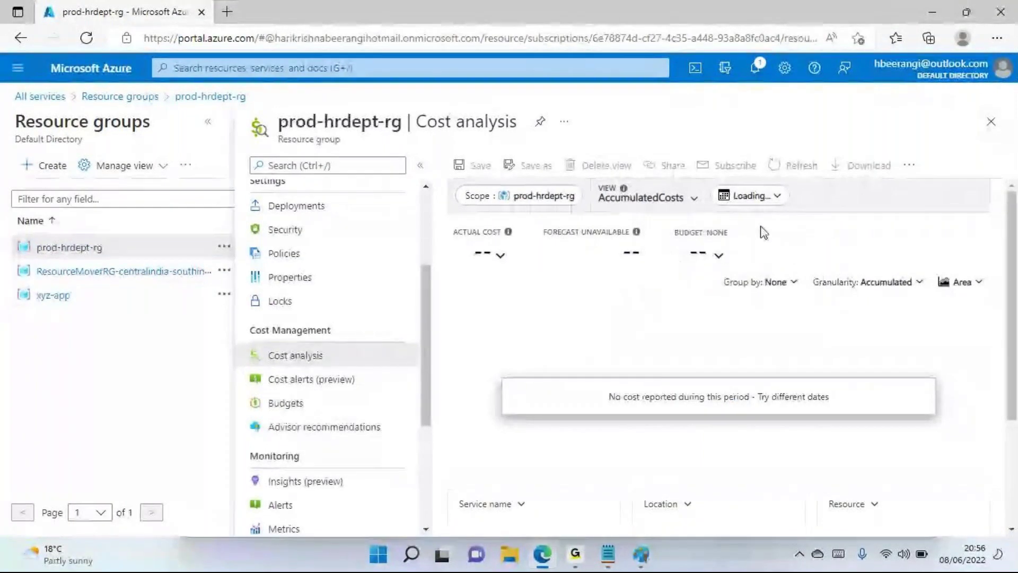
- Review the built-in and preview cost views offered in Cost analysis, without choosing a different view
click(666, 207)
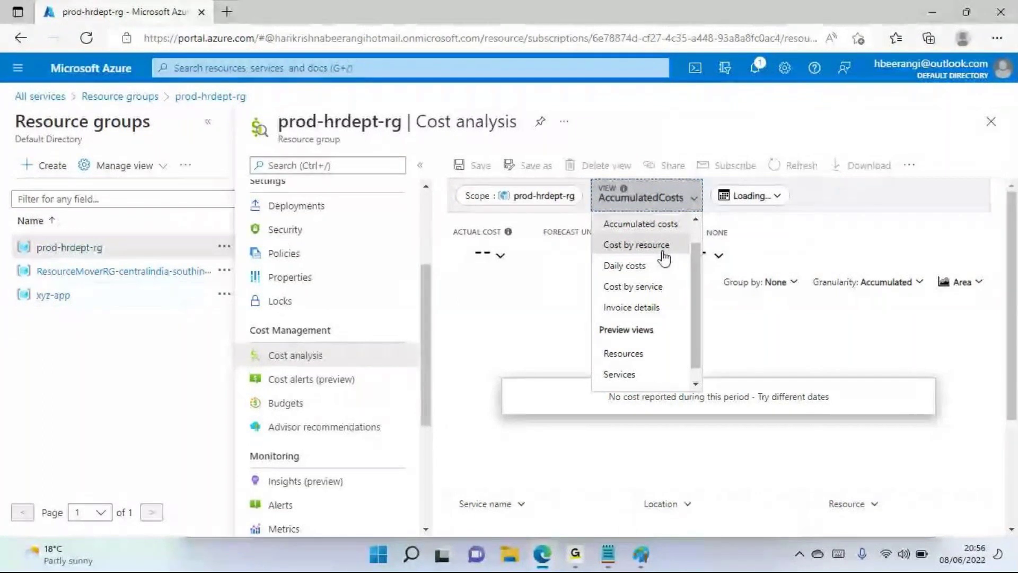
scroll(699, 282, down, 1)
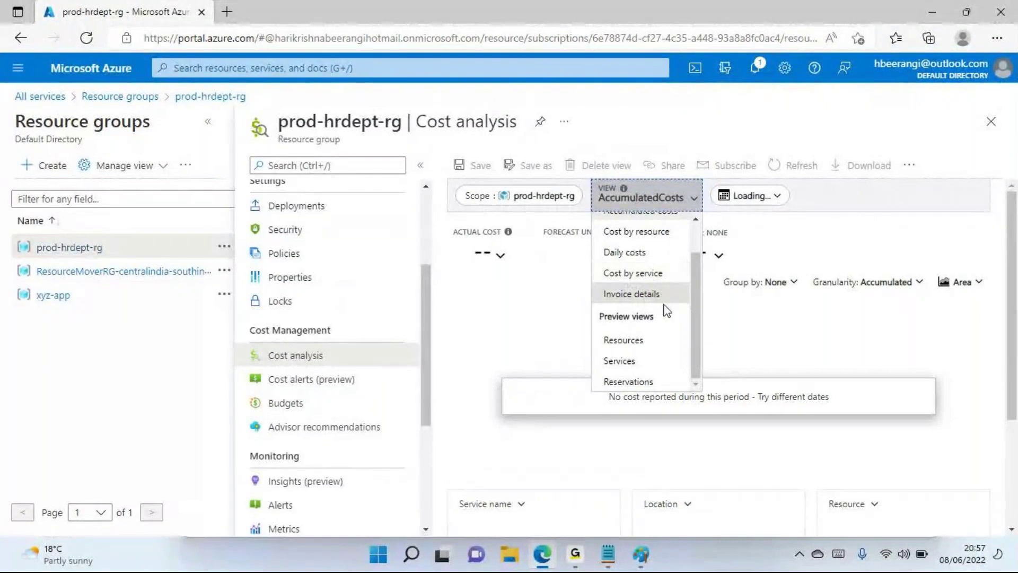
scroll(666, 310, down, 2)
scroll(659, 275, up, 2)
scroll(654, 262, down, 2)
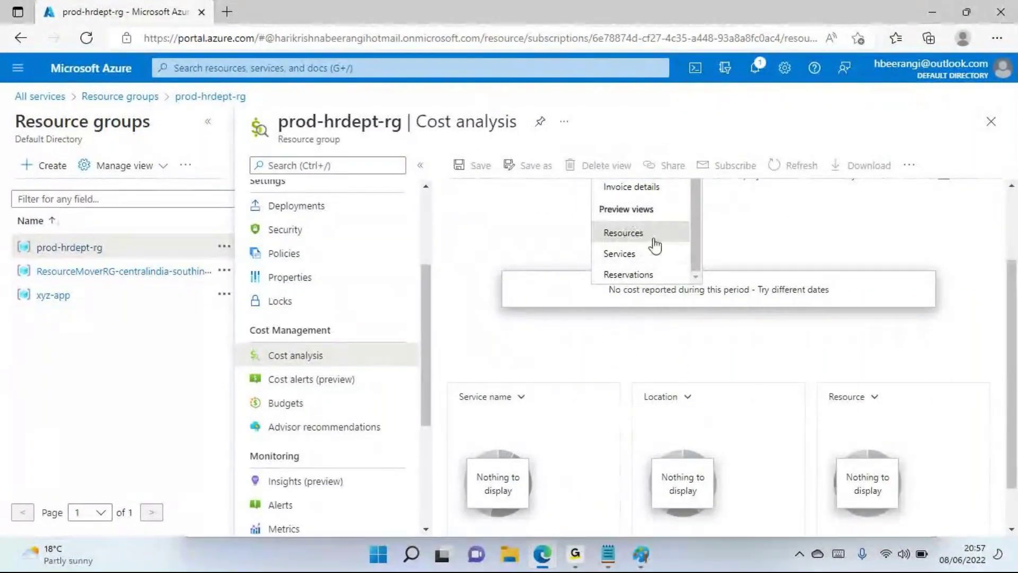
scroll(652, 259, up, 2)
click(789, 345)
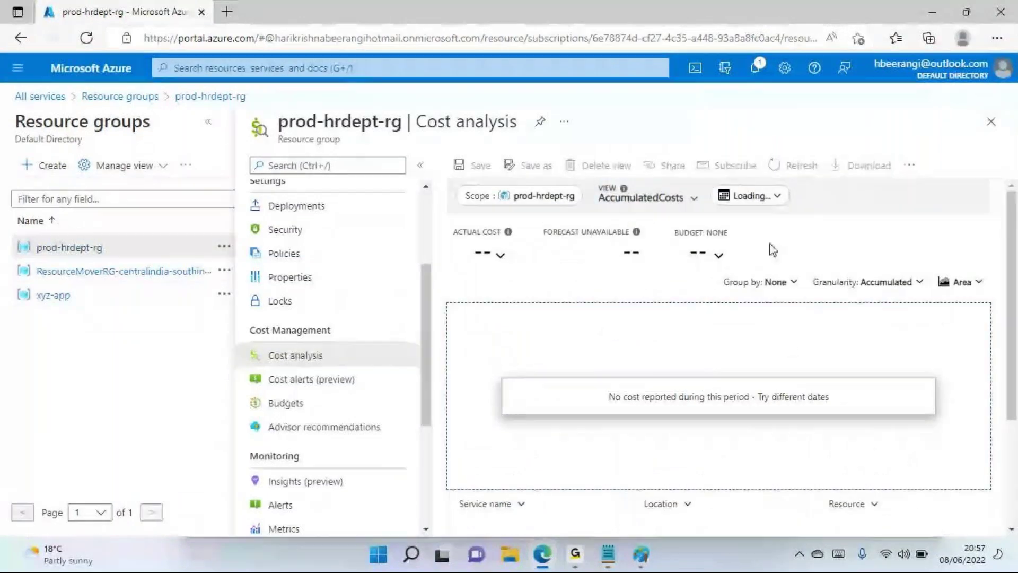
- Check the invoice, relative and calendar date ranges offered in Cost analysis, without choosing one
click(766, 204)
scroll(771, 321, down, 2)
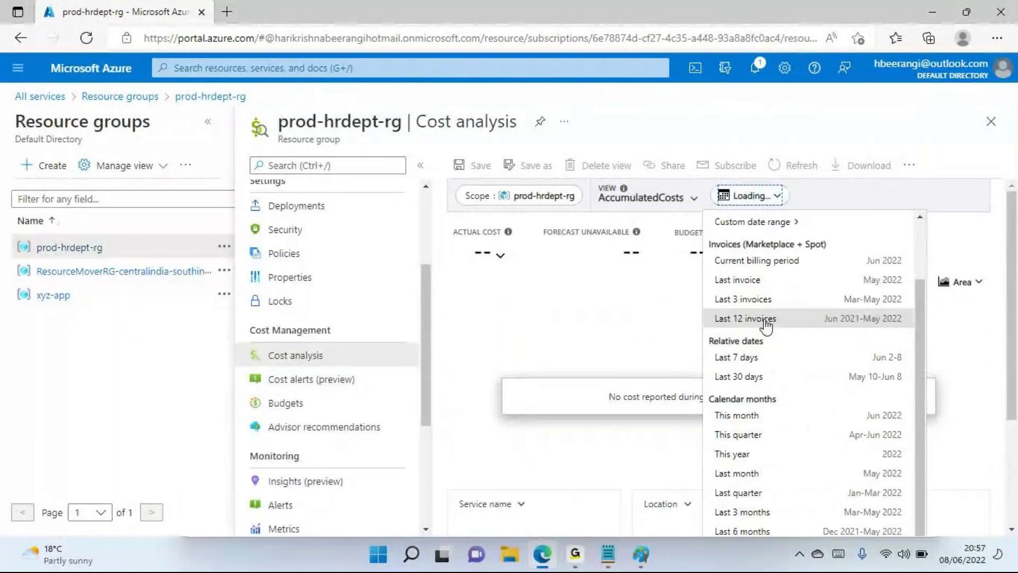
click(636, 312)
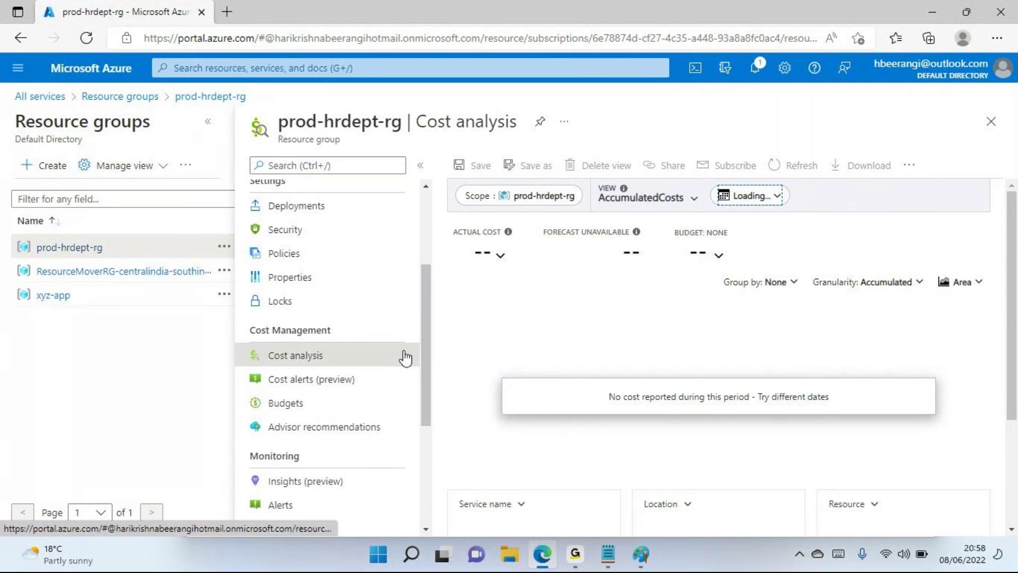
- Search the web for "azure pricing calculator" in a new tab, open the Microsoft Azure Pricing Calculator and close the search results tab
click(227, 12)
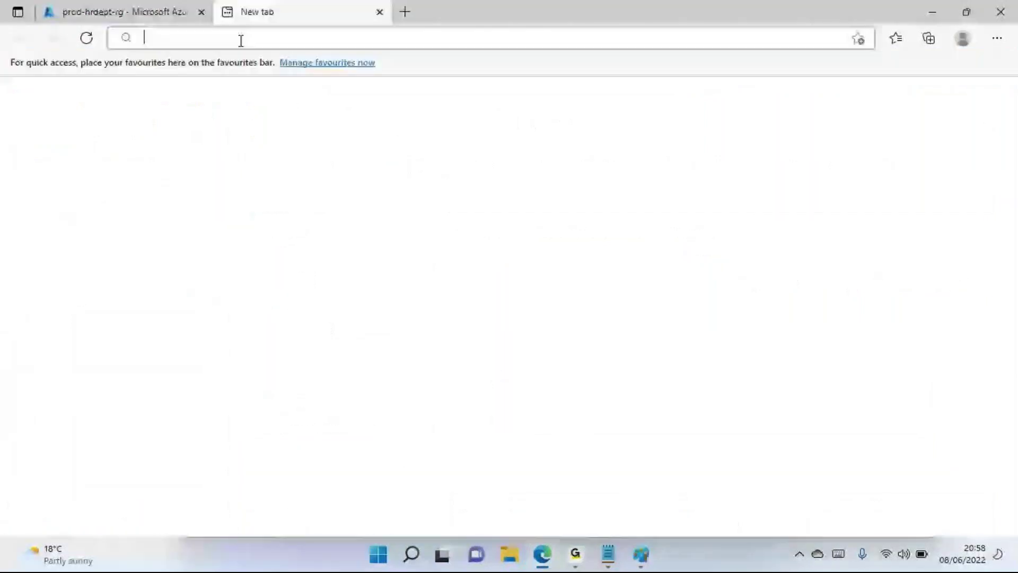
text(Azure Pricing calculator)
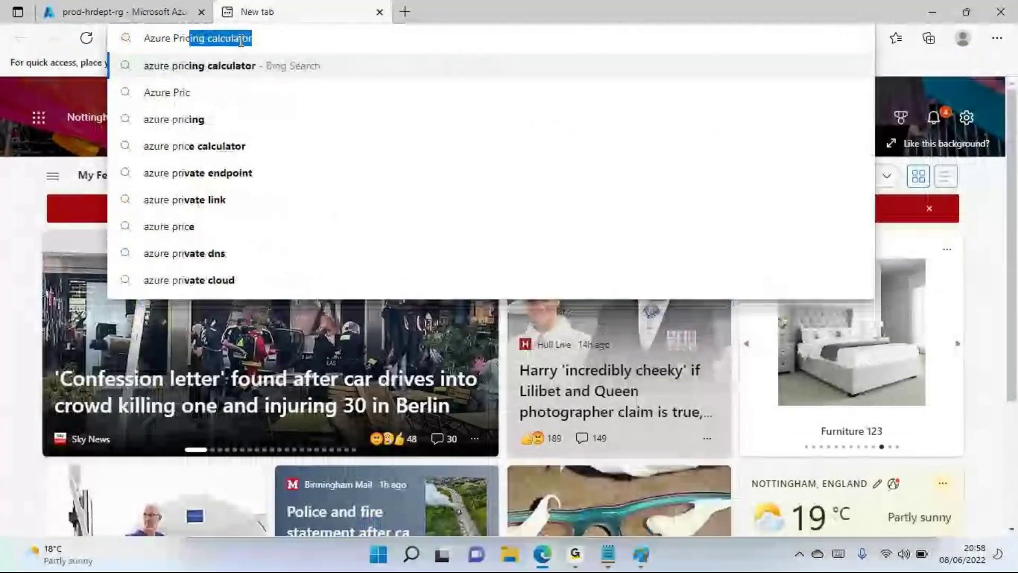
key(Return)
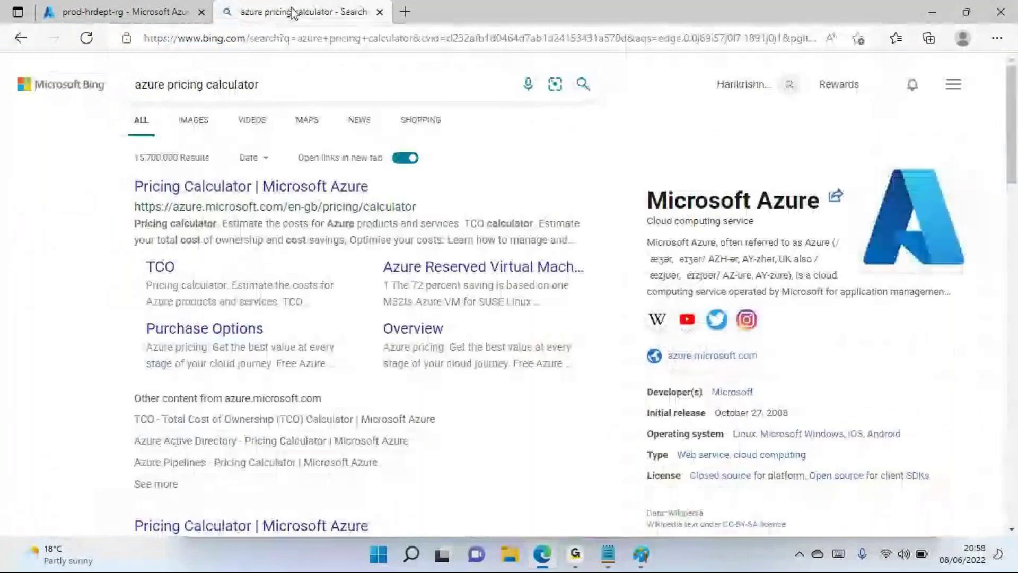
scroll(304, 279, down, 5)
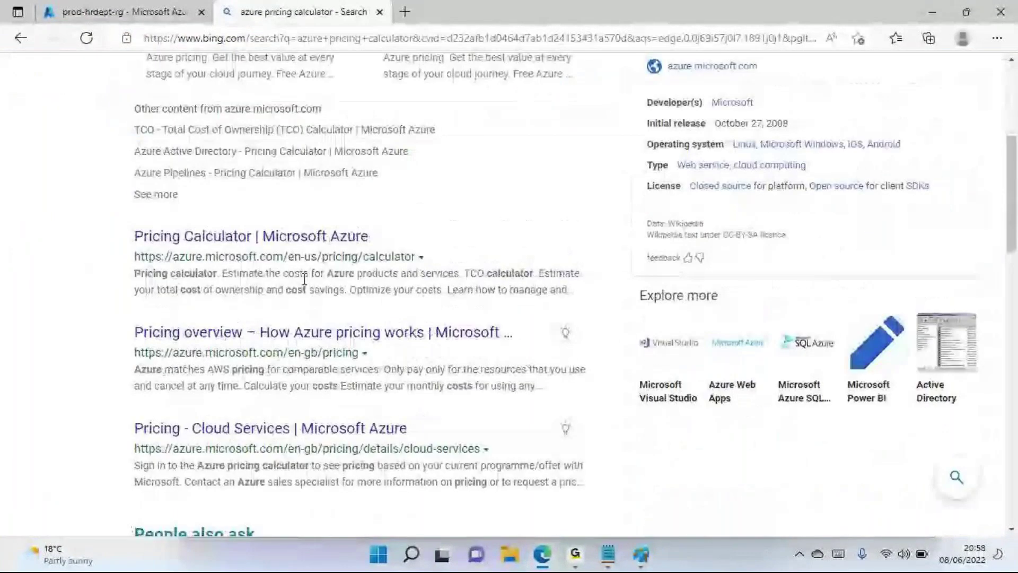
click(281, 236)
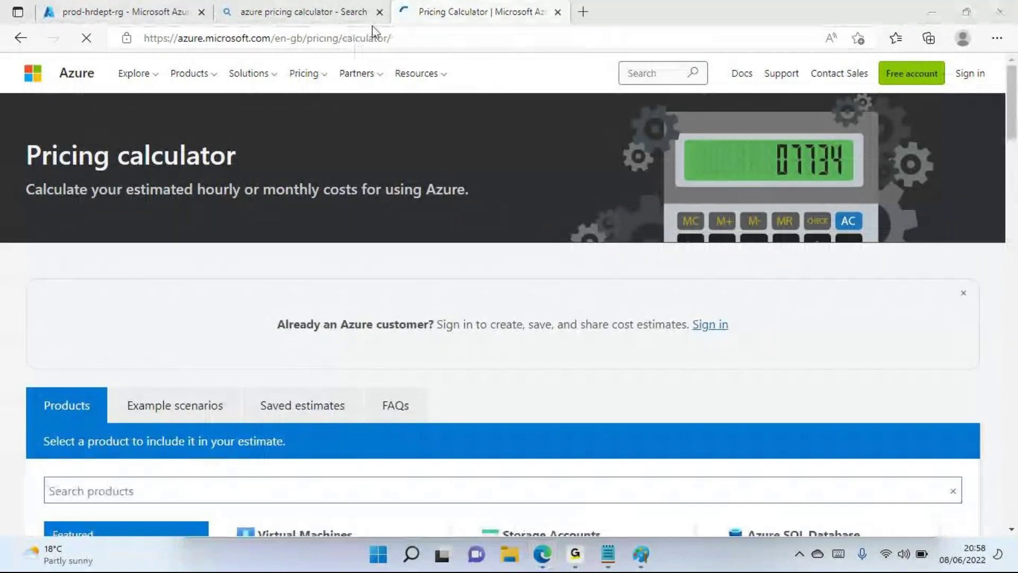
click(379, 12)
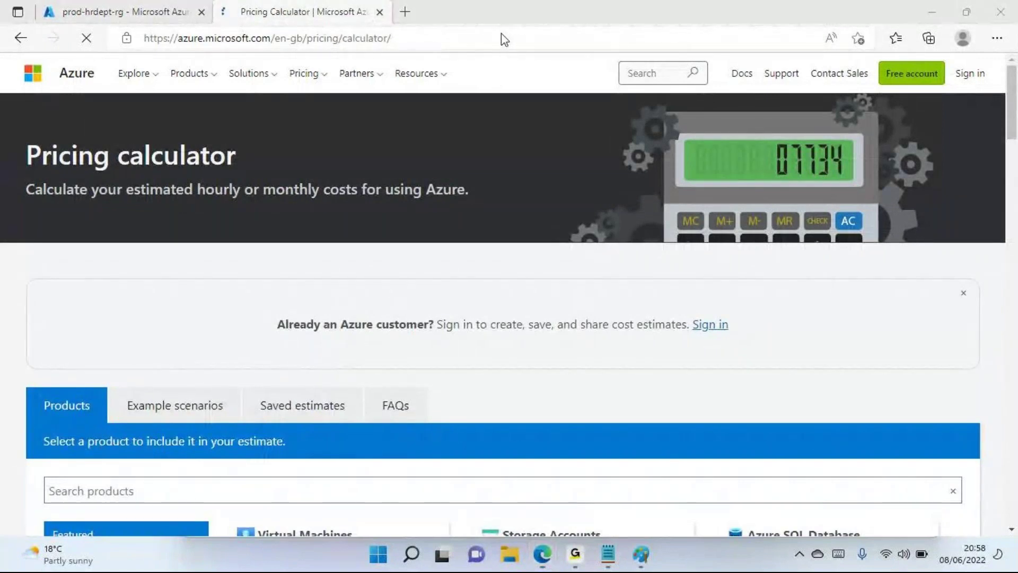
- Look through the calculator's featured products and category list, and show the Mobile products
scroll(322, 245, down, 3)
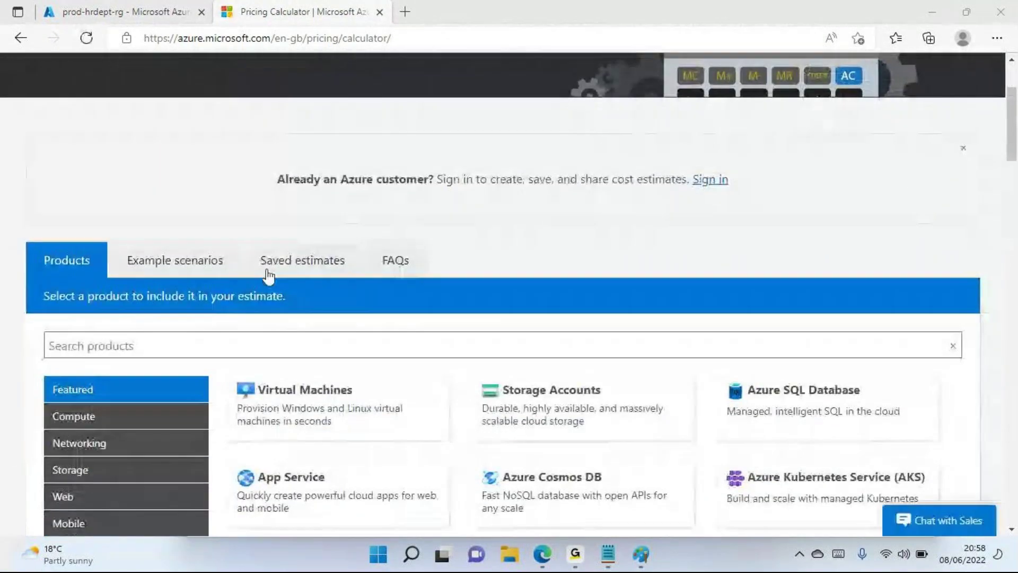
scroll(268, 276, down, 2)
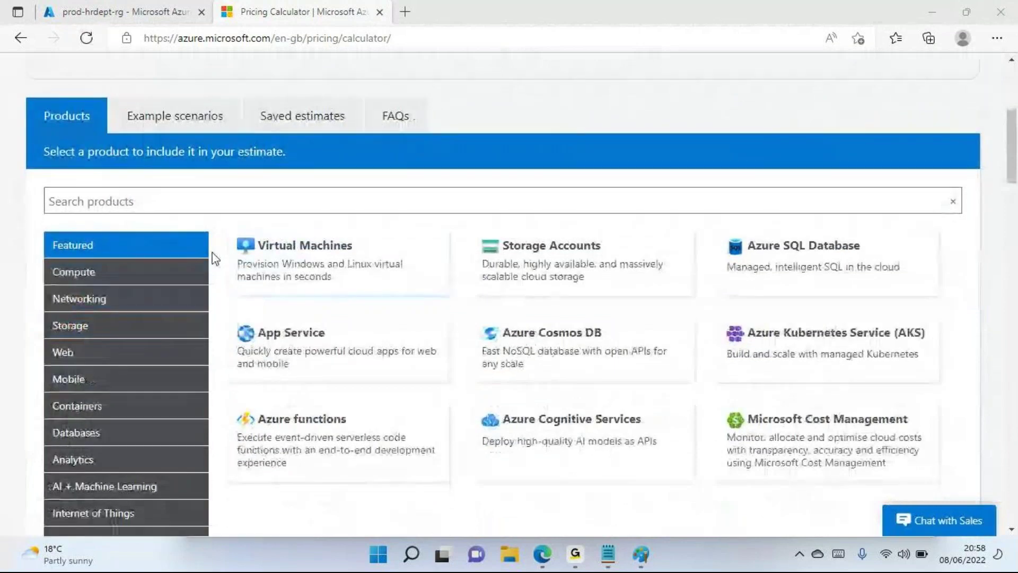
scroll(182, 298, down, 2)
scroll(249, 321, down, 2)
scroll(318, 334, up, 4)
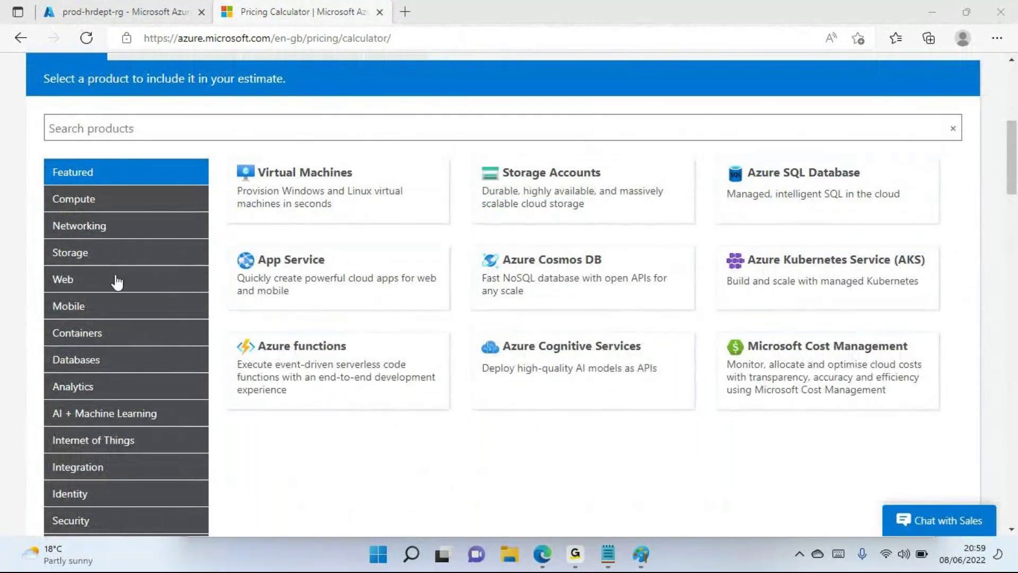
click(83, 310)
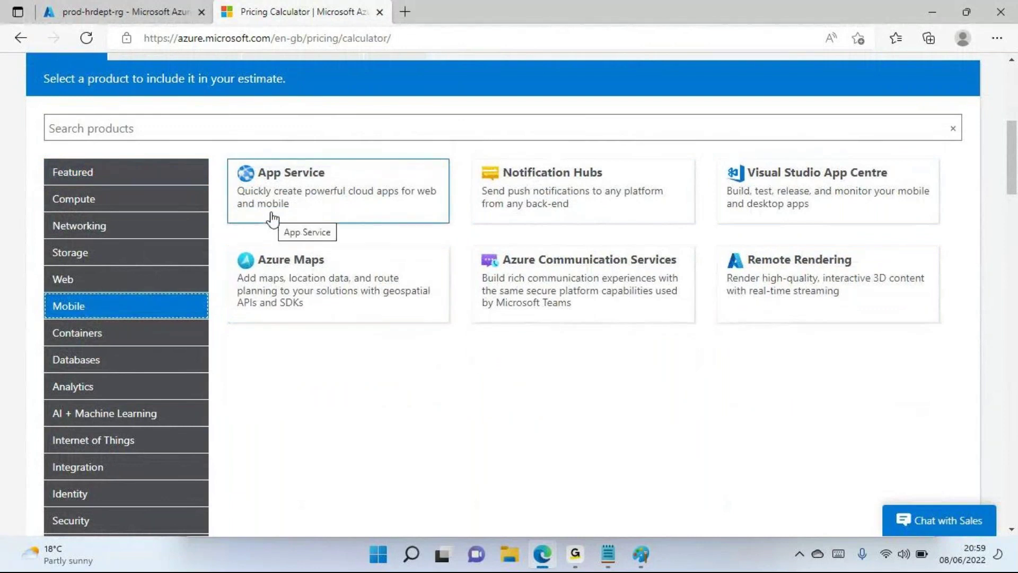
- Show the AI + Machine Learning products and add Azure Machine Learning to the estimate
scroll(114, 363, down, 3)
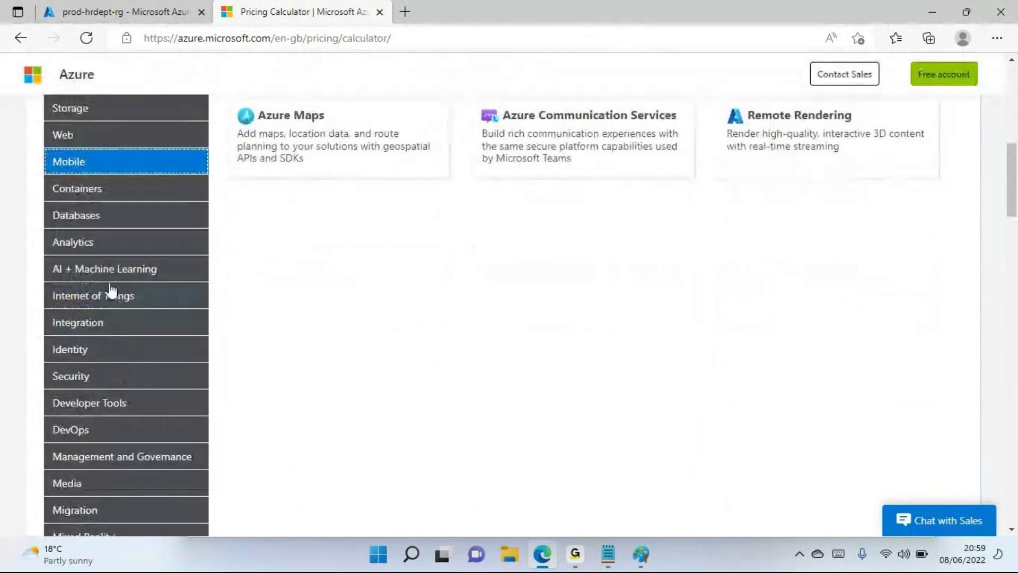
click(74, 270)
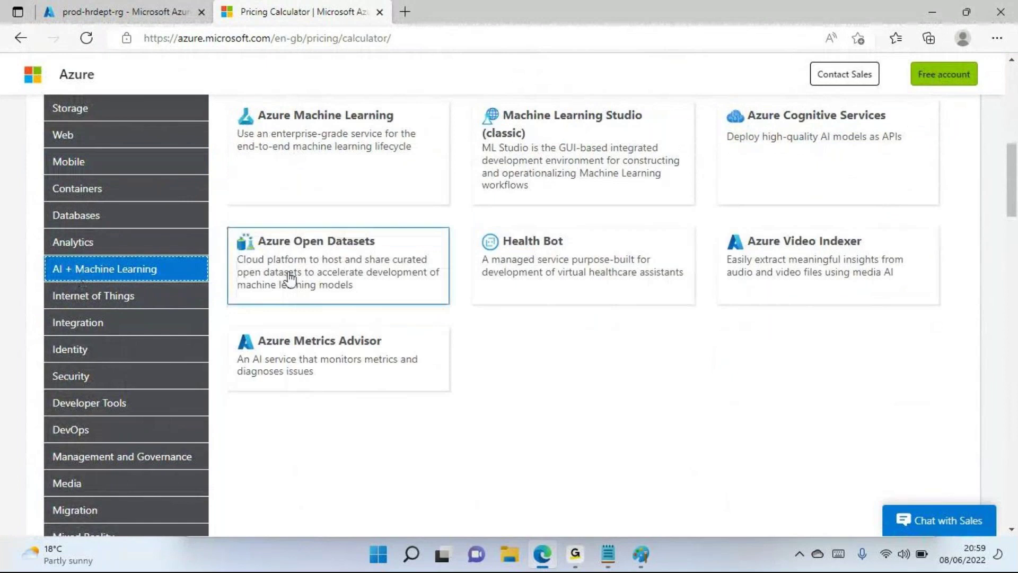
scroll(525, 377, up, 4)
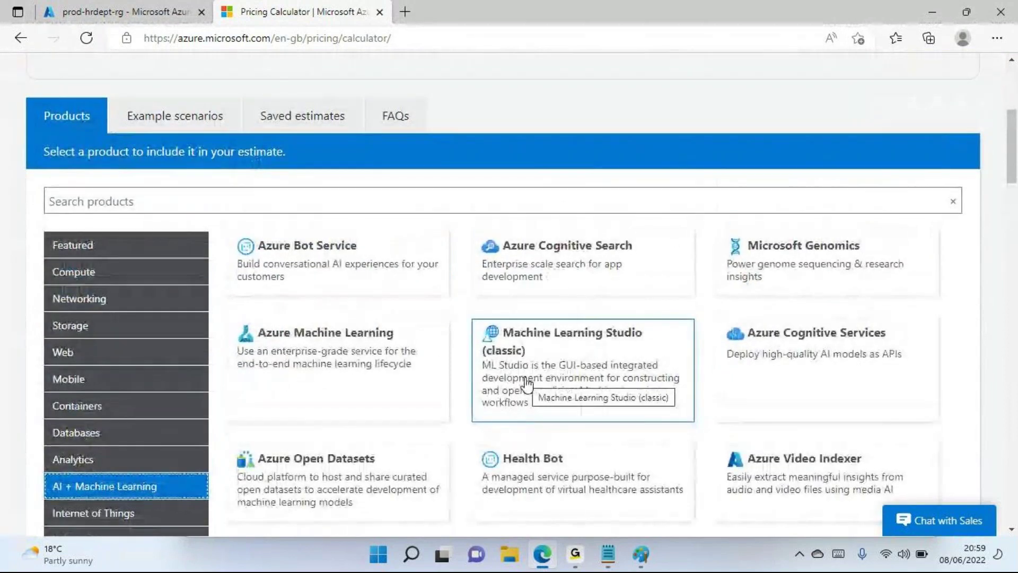
click(340, 371)
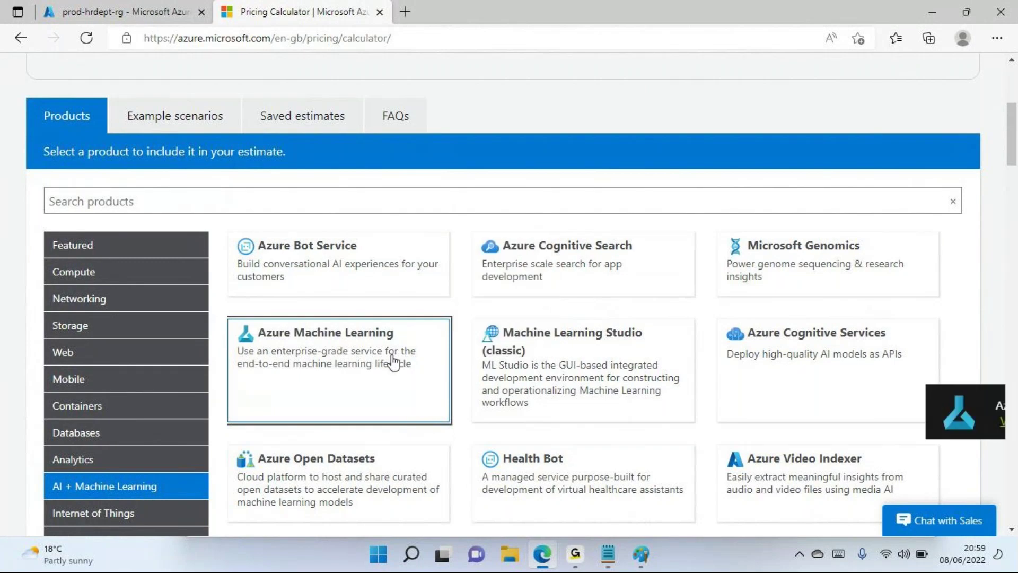
- View the Azure Machine Learning entry in the estimate and check its available regions without choosing one
scroll(395, 362, down, 4)
scroll(394, 362, down, 10)
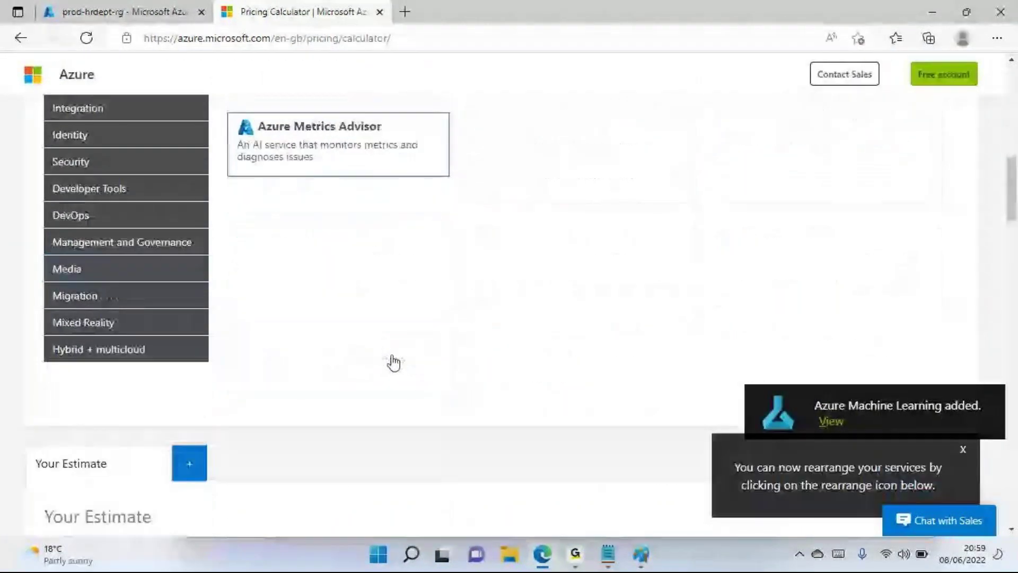
scroll(394, 362, down, 3)
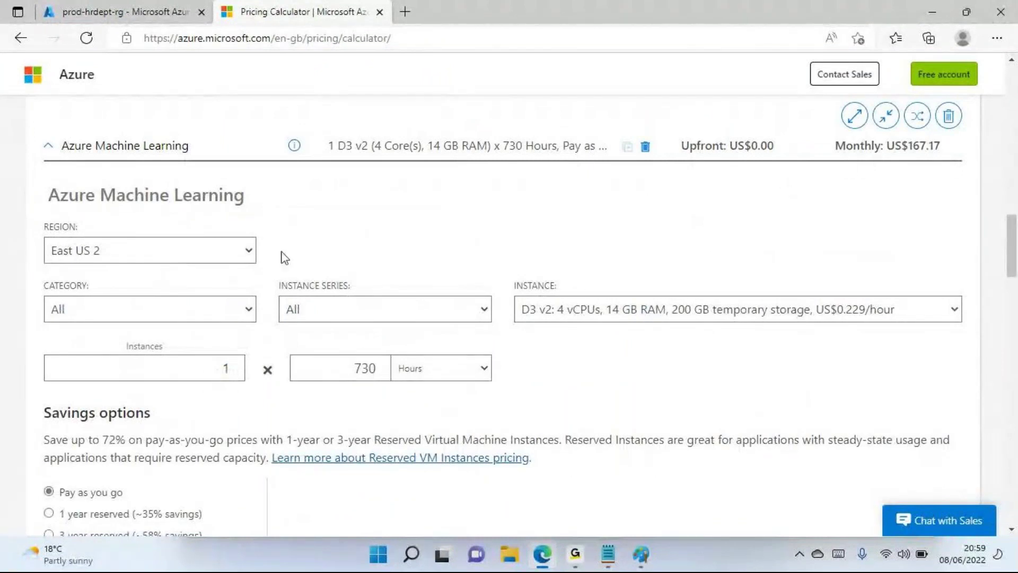
click(209, 251)
scroll(130, 381, down, 2)
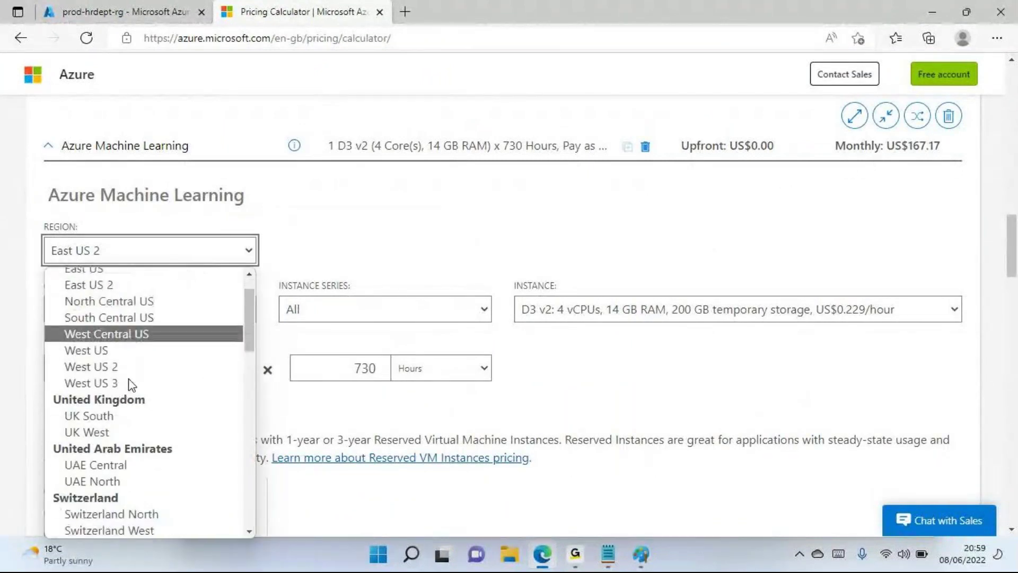
click(727, 215)
- Set the estimate's currency to India – Rupee (₹) INR
scroll(641, 291, down, 6)
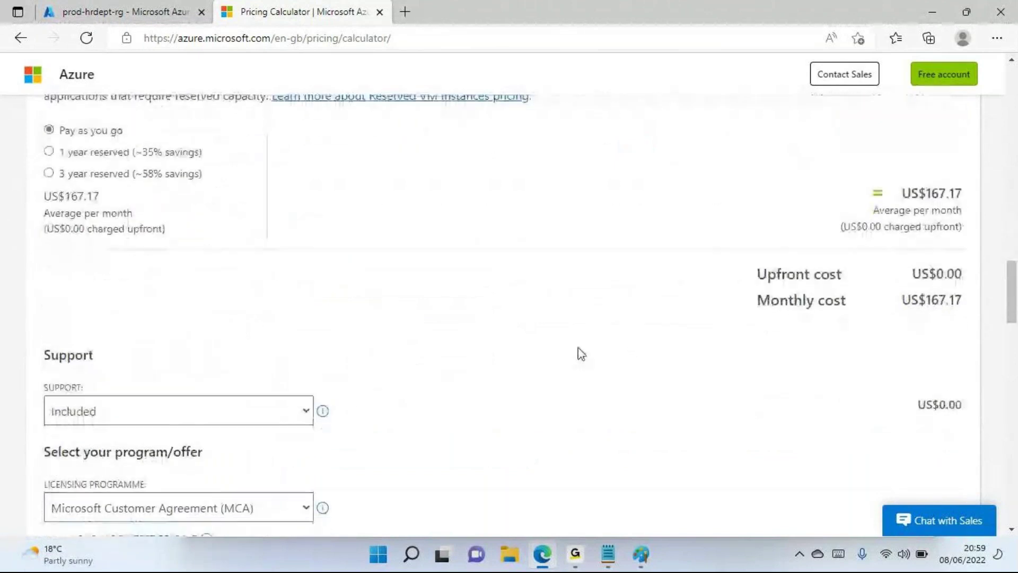
scroll(501, 371, down, 4)
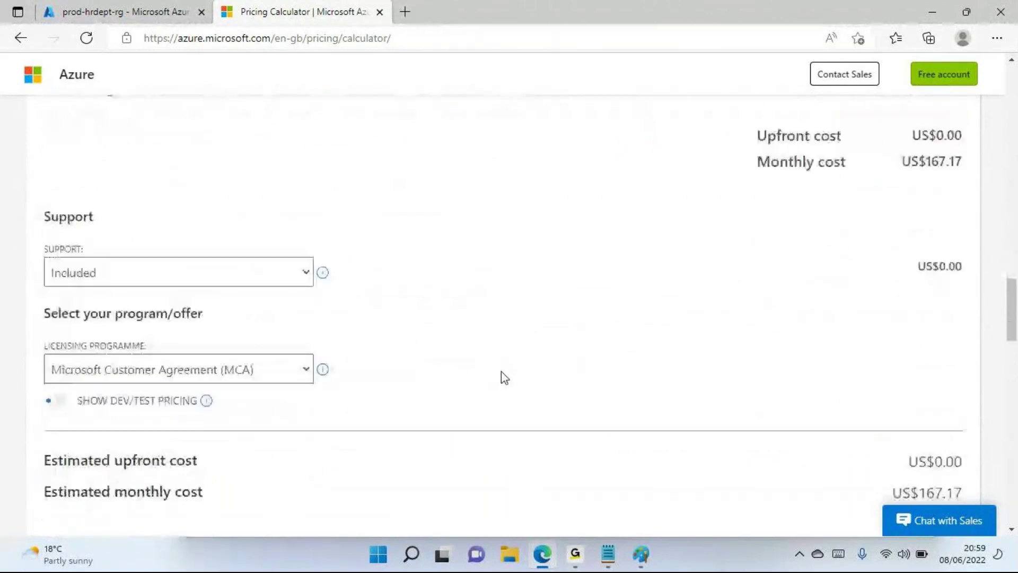
scroll(268, 306, down, 3)
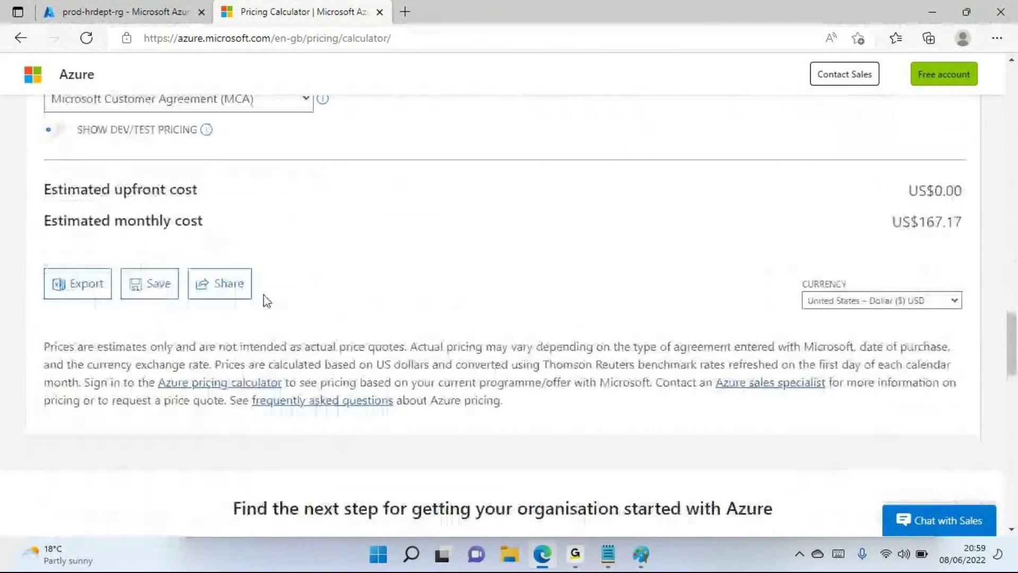
scroll(866, 367, up, 1)
click(865, 349)
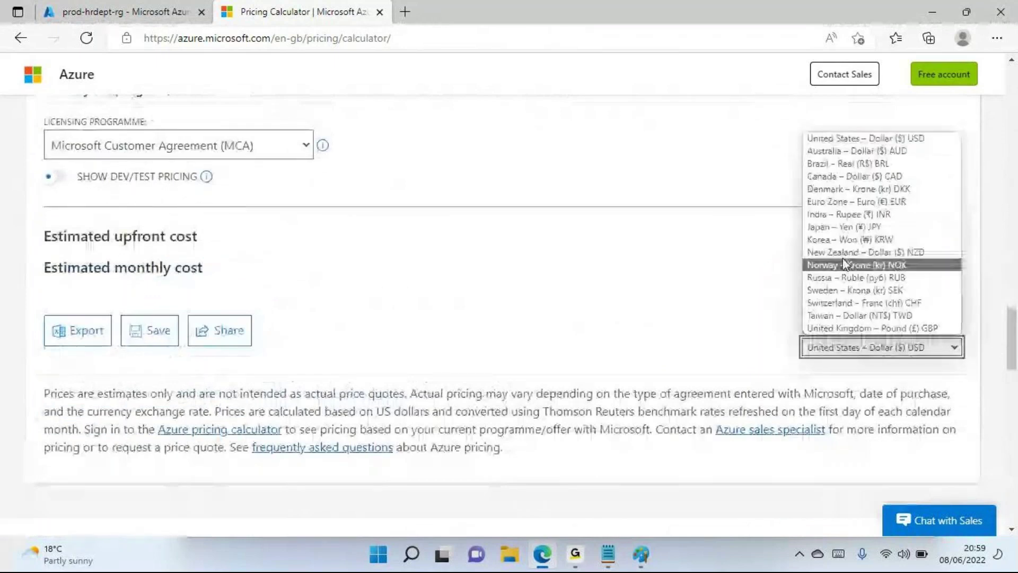
click(846, 215)
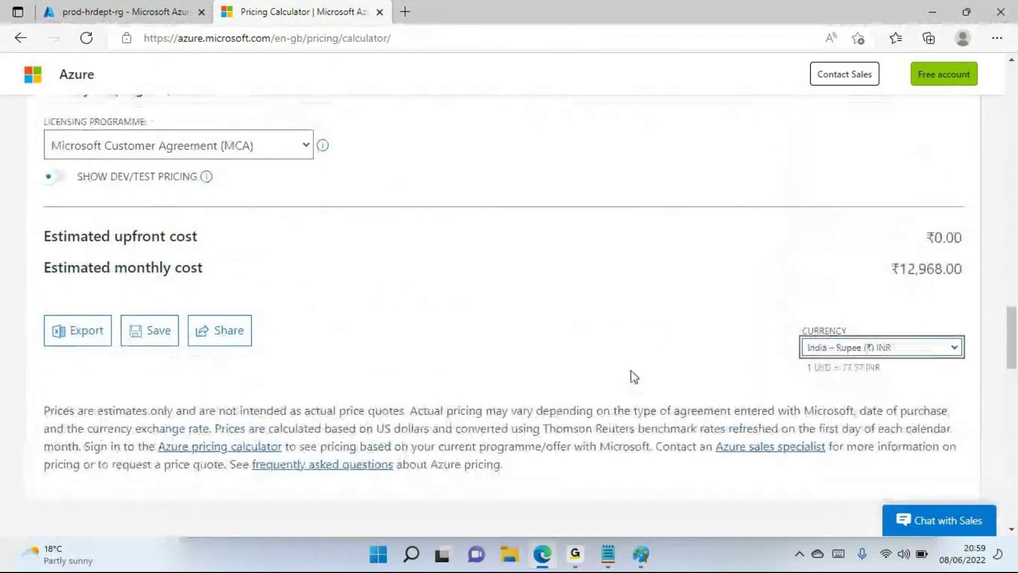
- Set the Azure Machine Learning region to South India
scroll(632, 374, up, 10)
scroll(437, 418, down, 3)
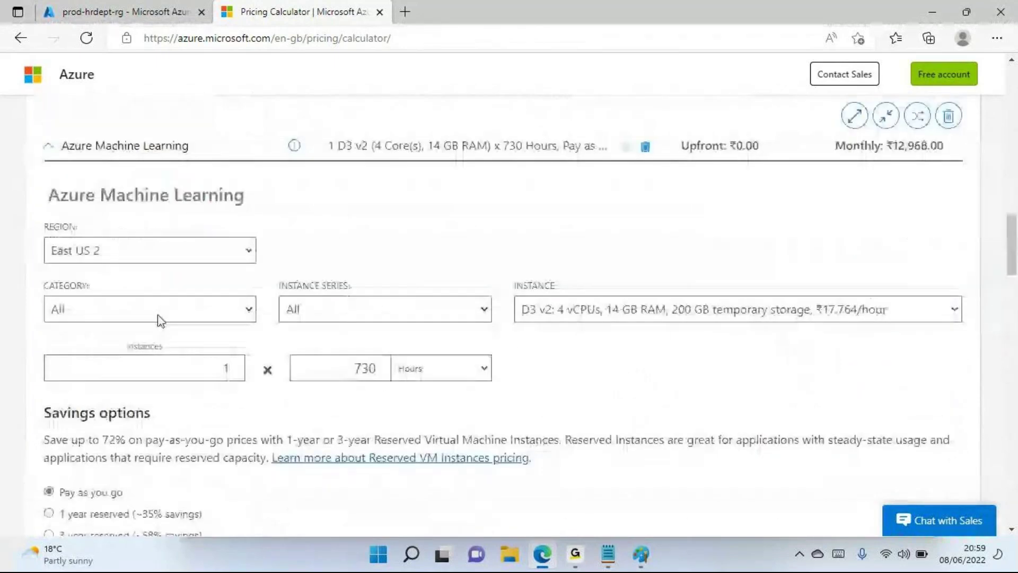
click(147, 257)
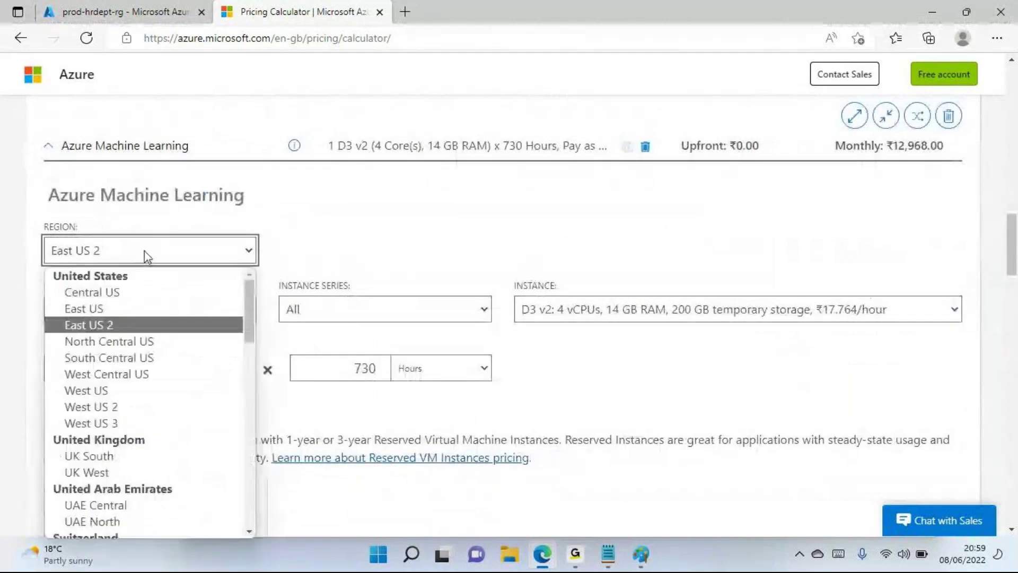
scroll(159, 371, down, 2)
scroll(159, 383, down, 6)
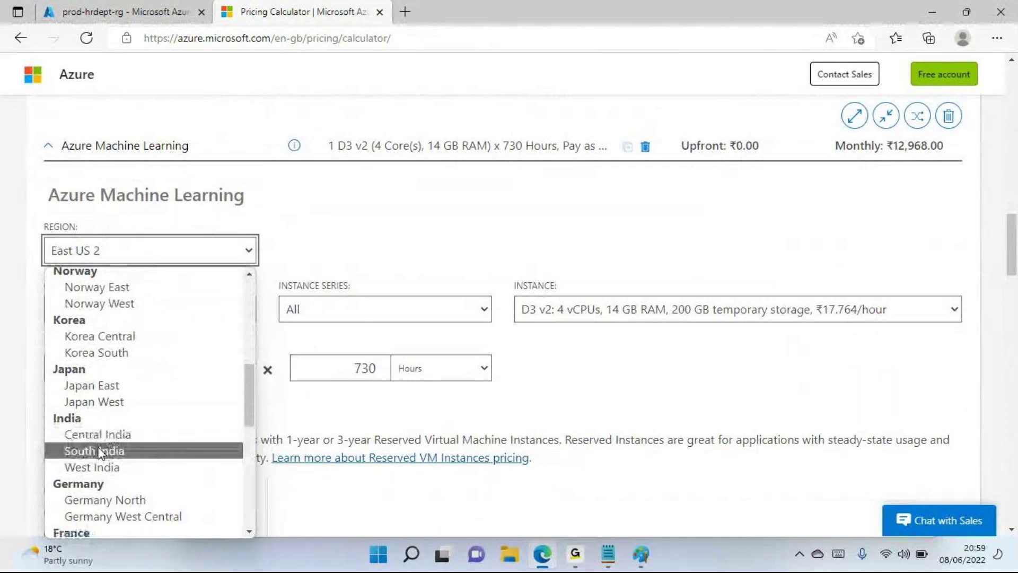
click(113, 450)
click(605, 357)
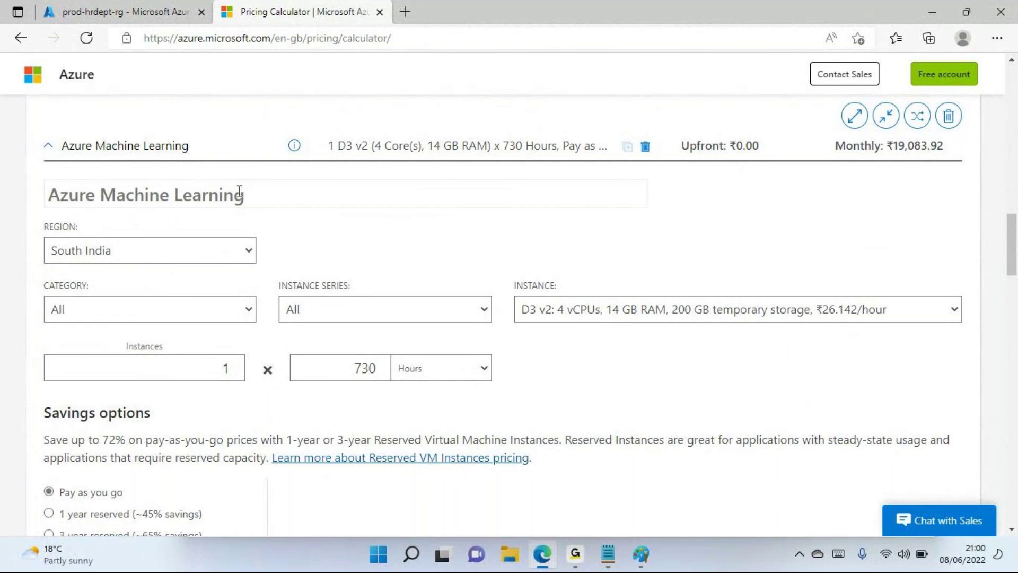
- Set the instance series to D series and the instance to D3 with 4 vCPUs, 14 GB RAM and 200 GB temporary storage
click(286, 307)
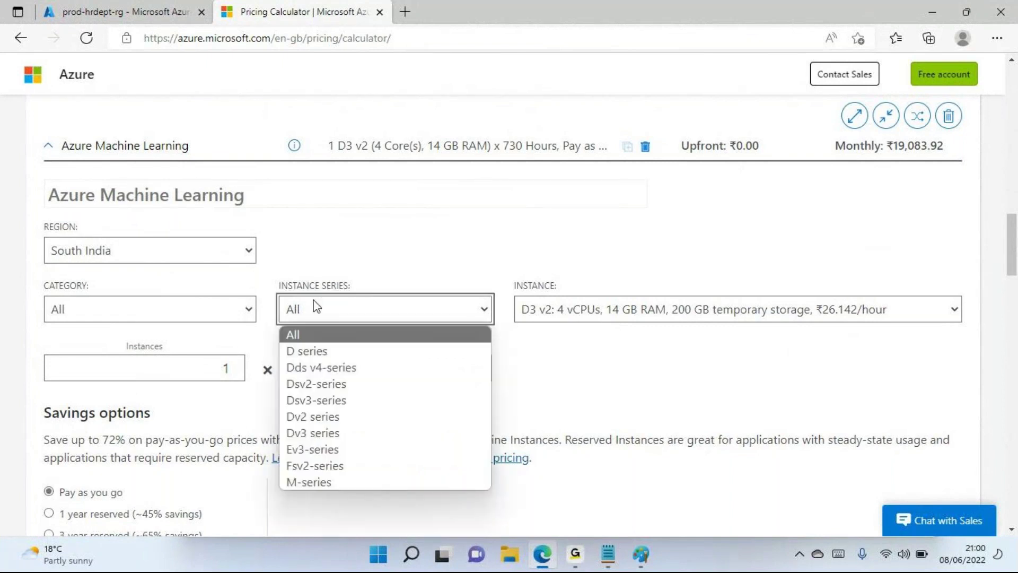
click(316, 351)
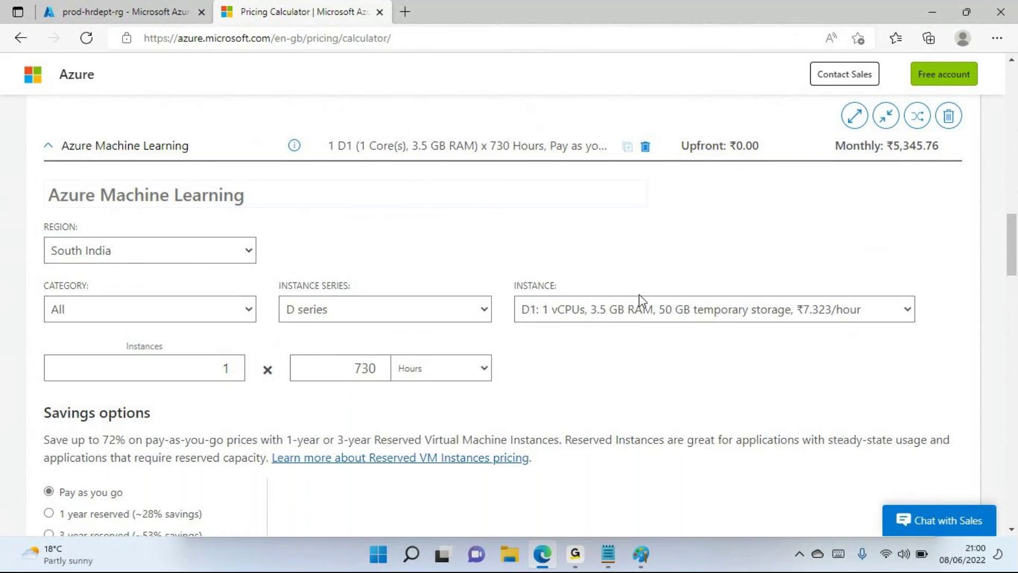
click(640, 310)
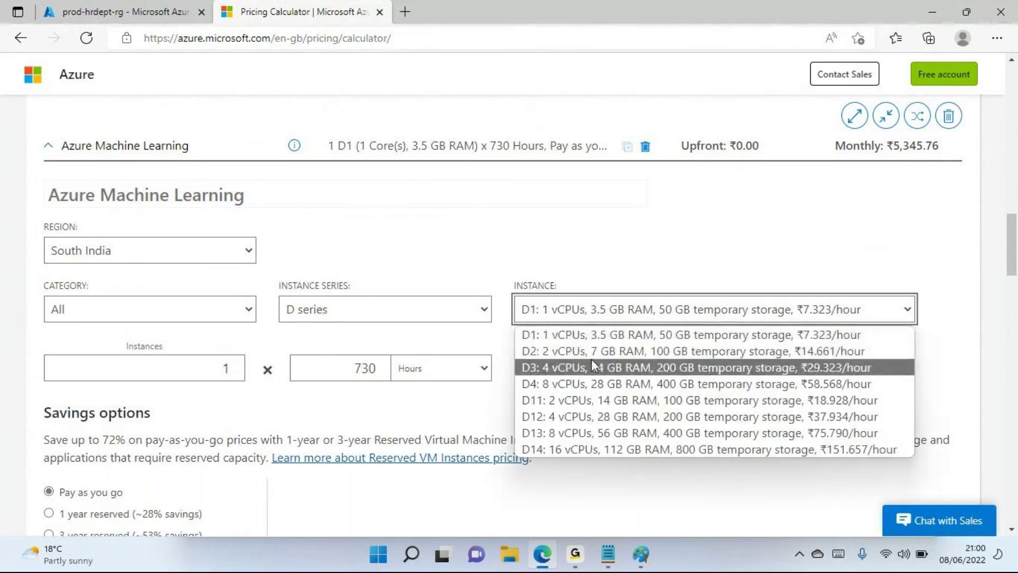
click(554, 370)
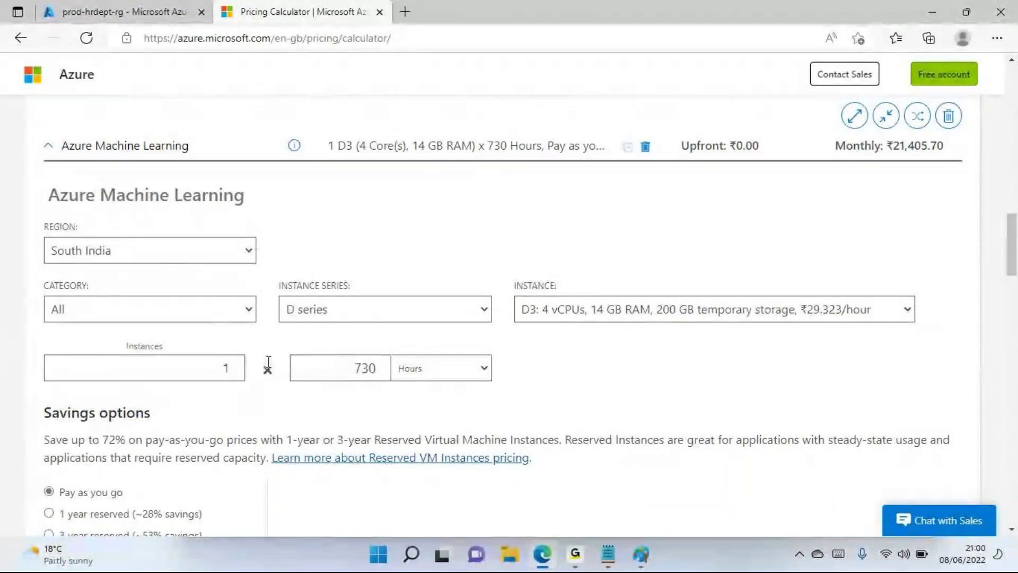
- Examine the instance count, usage hours and monthly pay-as-you-go cost of the Azure Machine Learning estimate
click(223, 368)
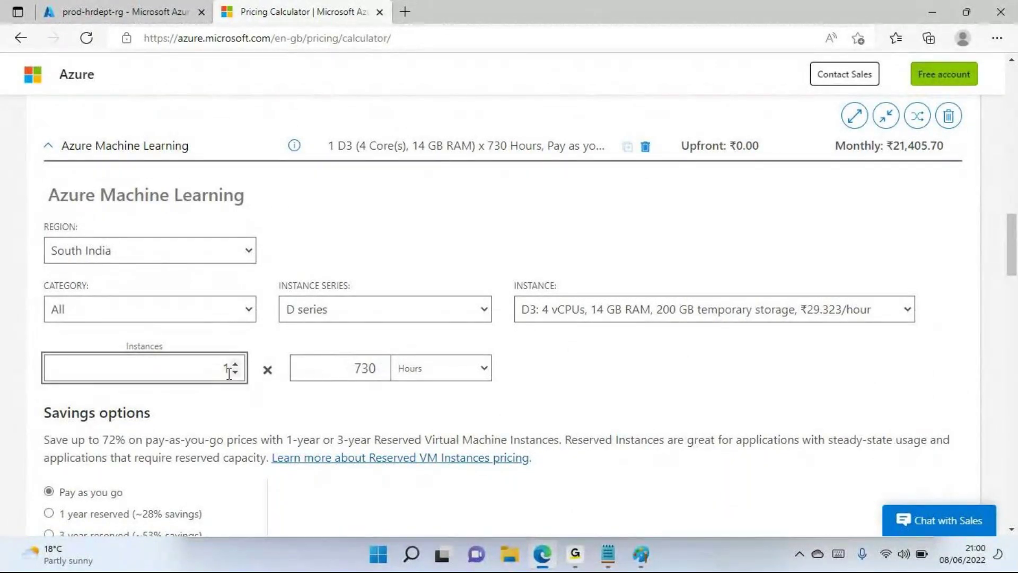
drag(340, 367, 371, 366)
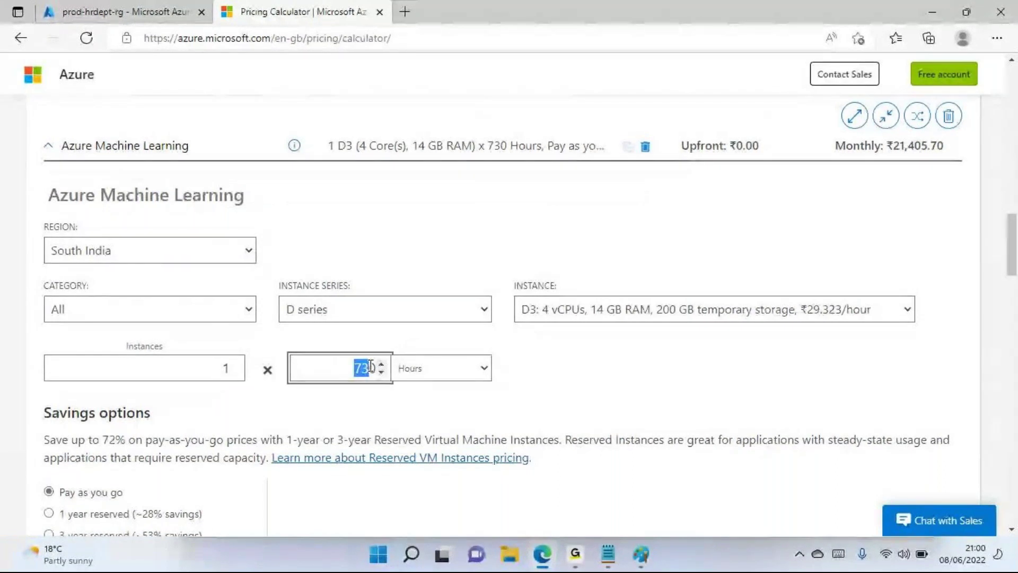
click(355, 376)
click(866, 191)
drag(891, 152, 943, 146)
click(894, 160)
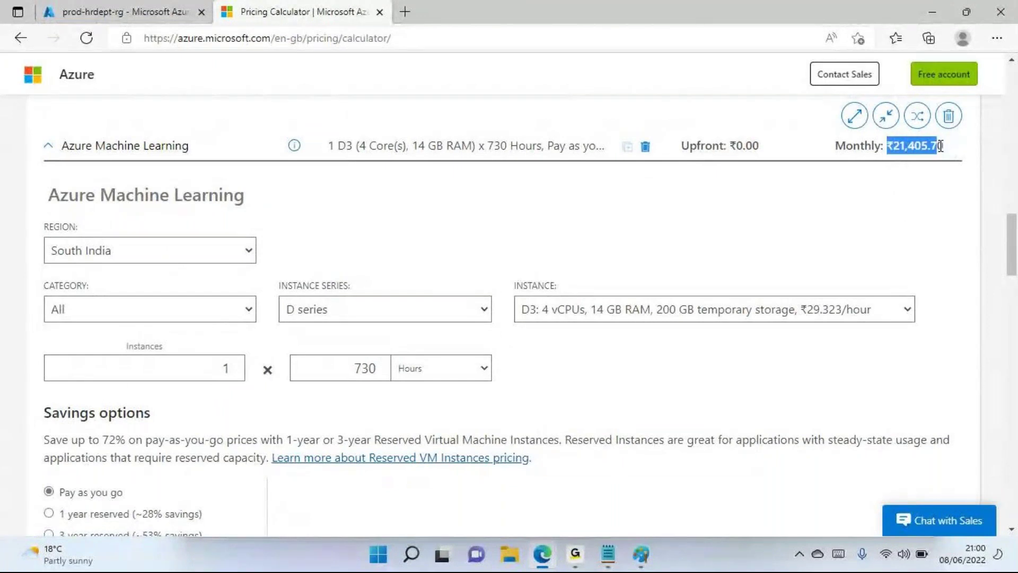
scroll(918, 215, down, 3)
scroll(912, 203, down, 3)
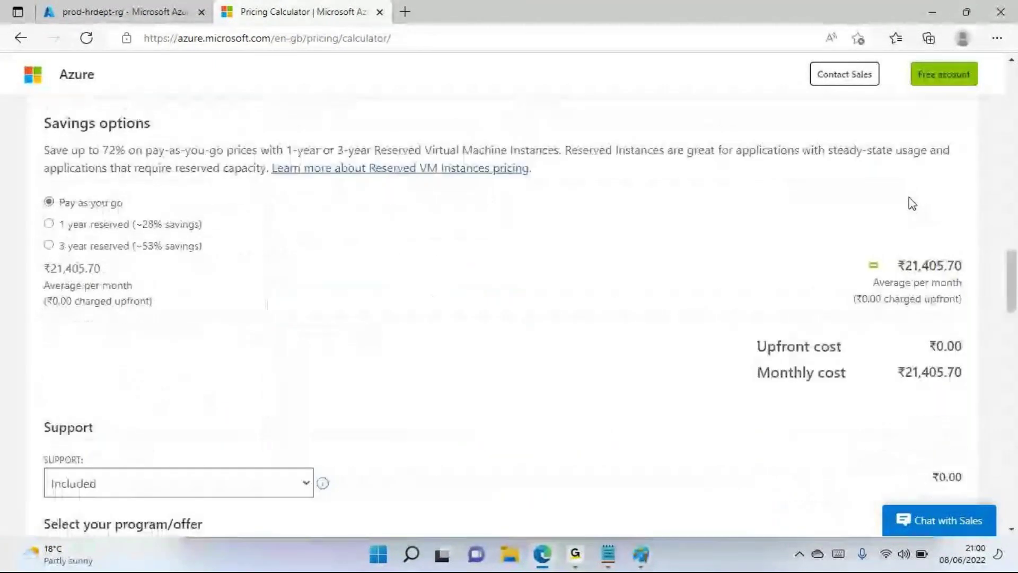
drag(899, 265, 949, 265)
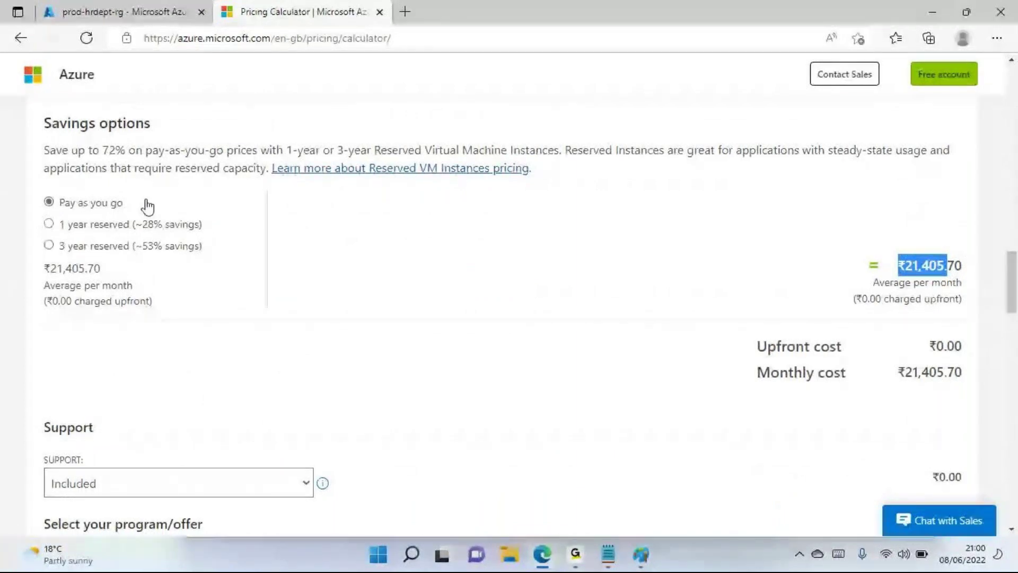
click(441, 257)
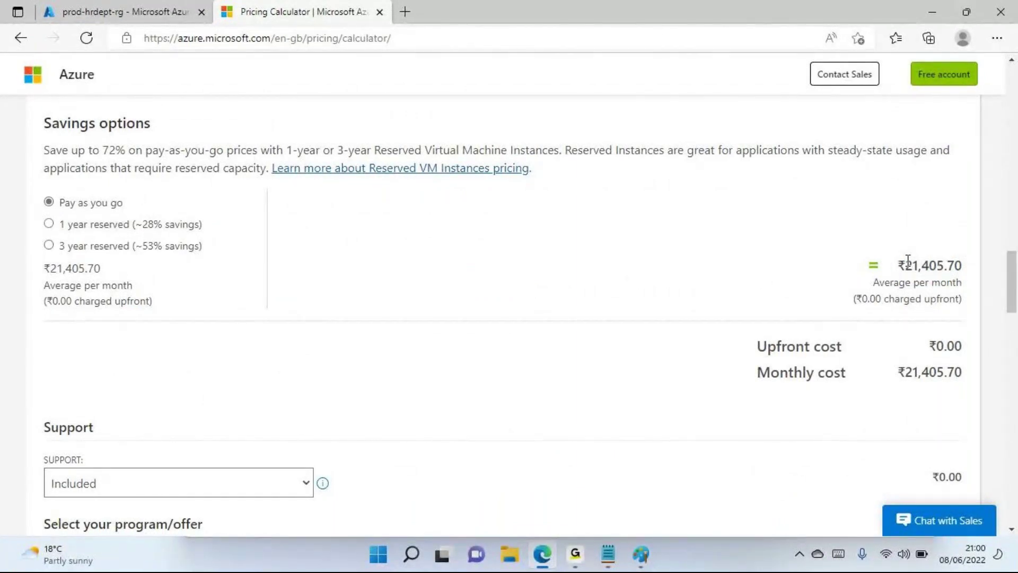
drag(898, 265, 957, 265)
click(405, 273)
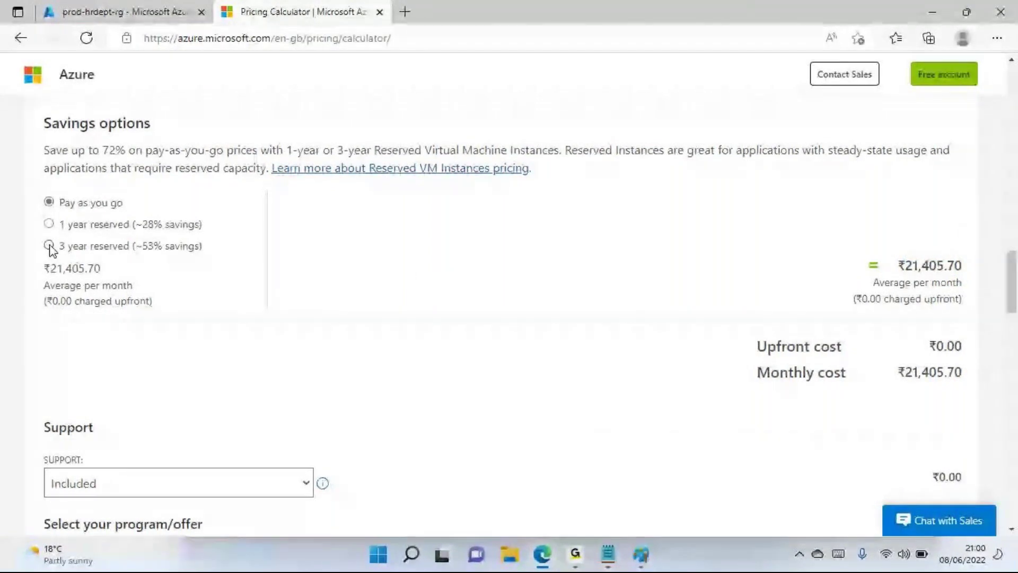
- Select the 1 year reserved savings option and check its average monthly cost
click(50, 224)
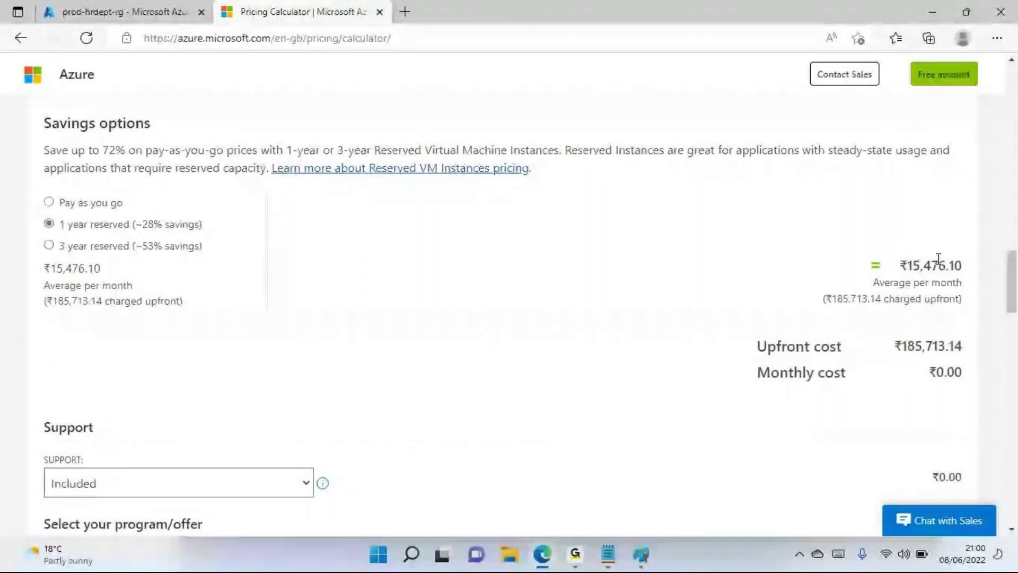
scroll(721, 252, up, 5)
scroll(148, 295, down, 4)
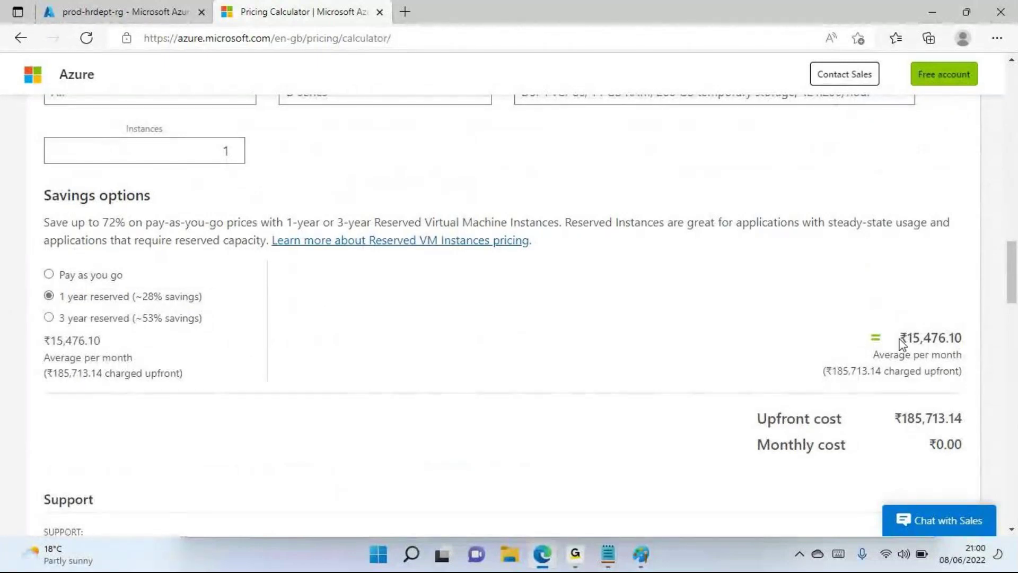
drag(905, 344, 965, 342)
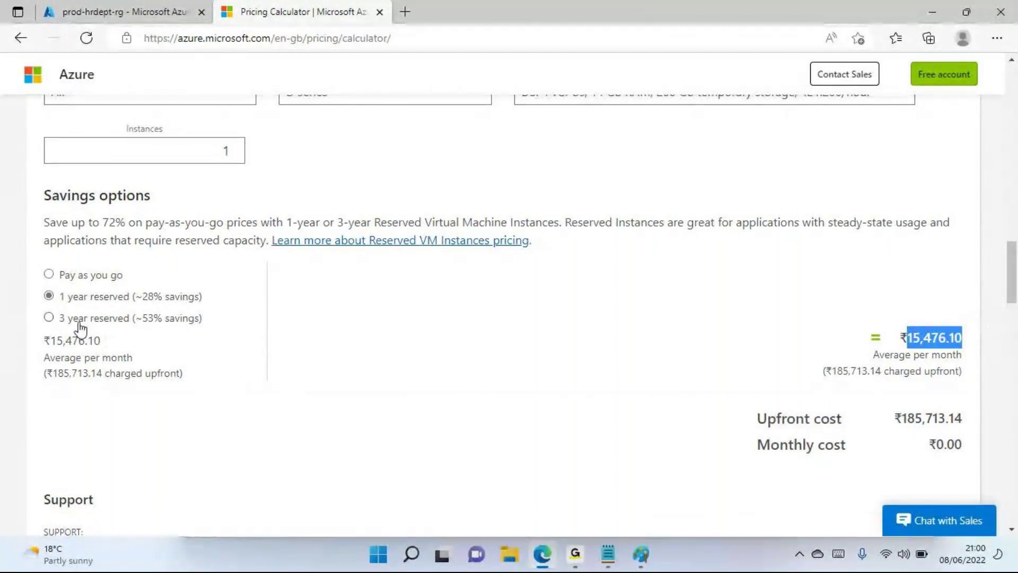
- Select the 3 year reserved savings option and check its average monthly cost
click(49, 318)
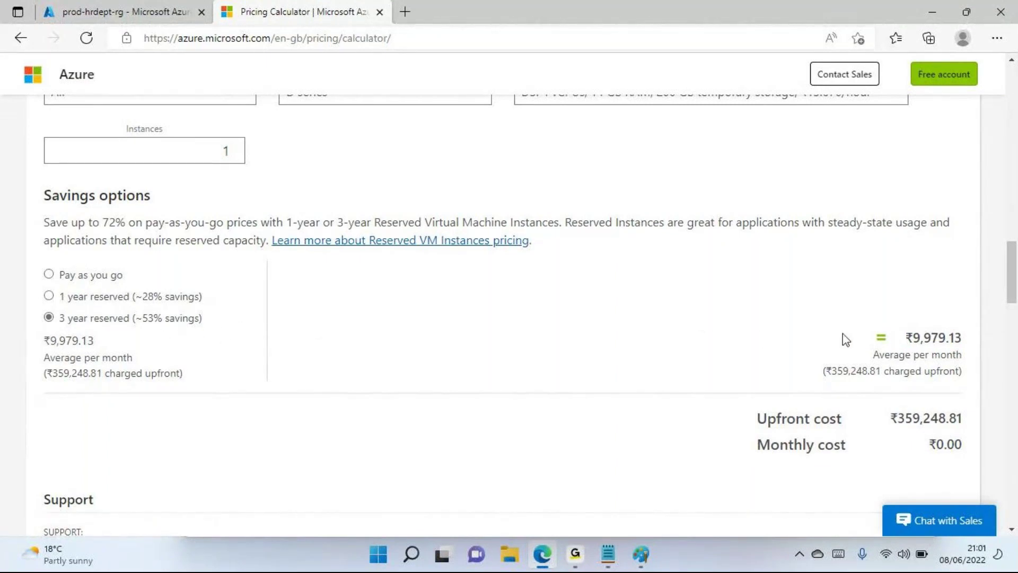
drag(910, 335, 970, 339)
click(733, 333)
- Review the configured Azure Machine Learning estimate and the calculator's product categories, ending at the page heading
scroll(418, 308, up, 10)
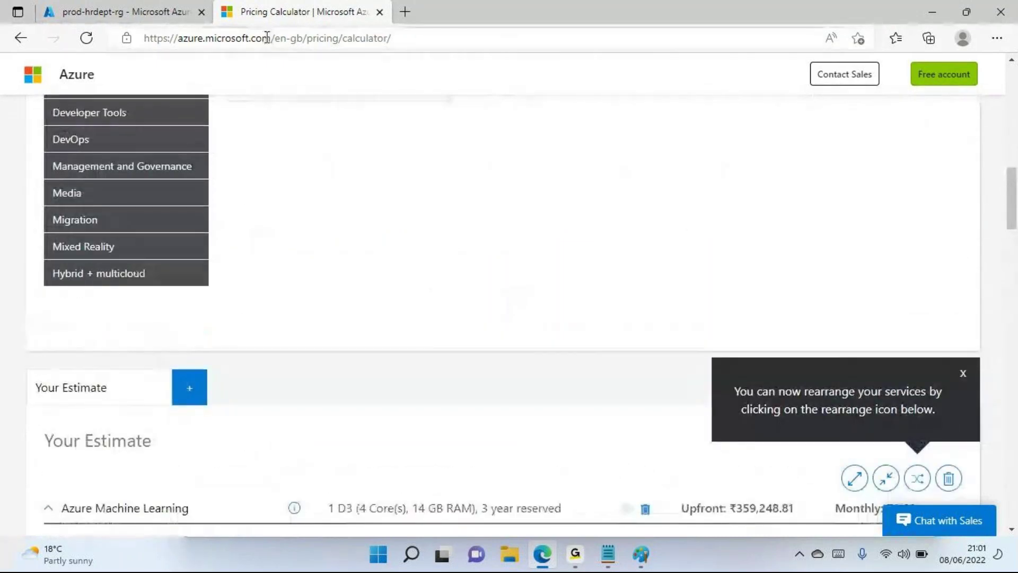
right_click(286, 130)
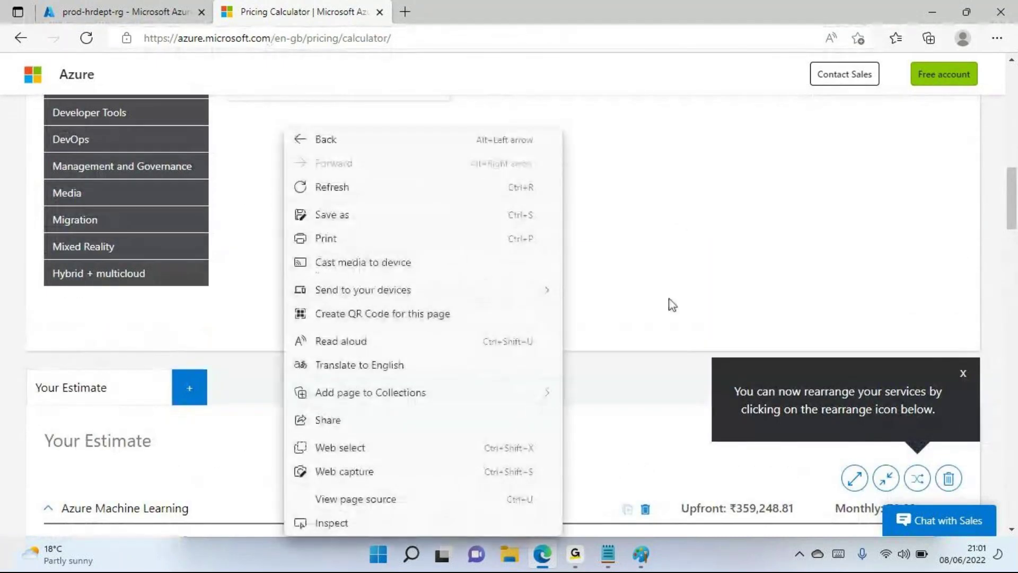
scroll(422, 348, down, 4)
scroll(175, 419, down, 5)
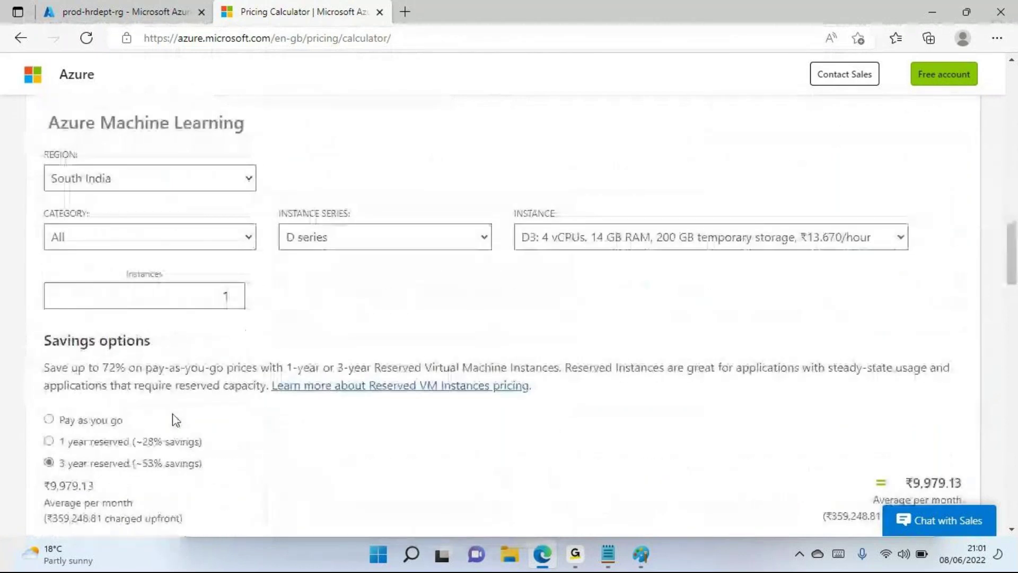
scroll(162, 392, down, 4)
scroll(165, 392, up, 15)
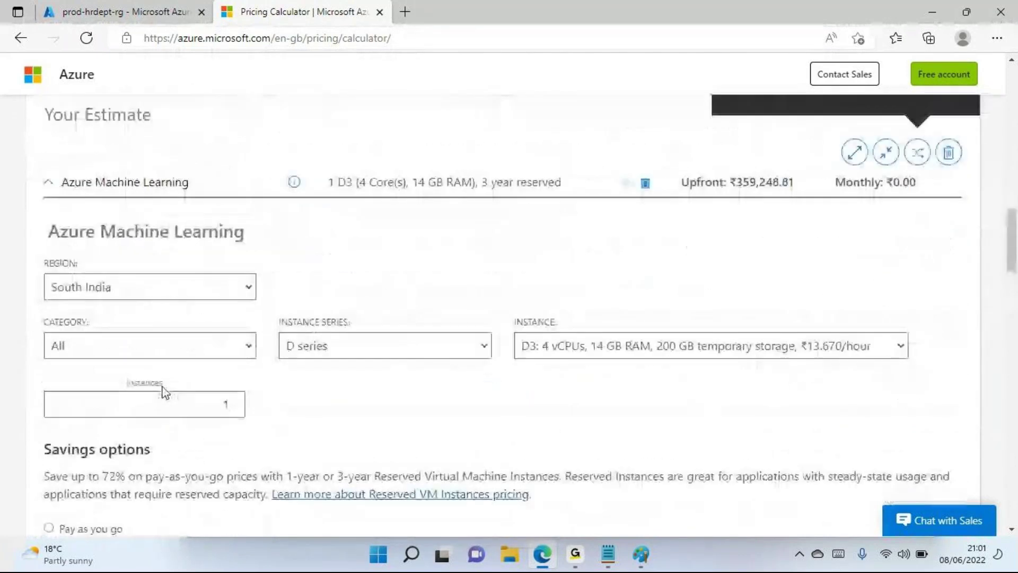
scroll(164, 387, up, 8)
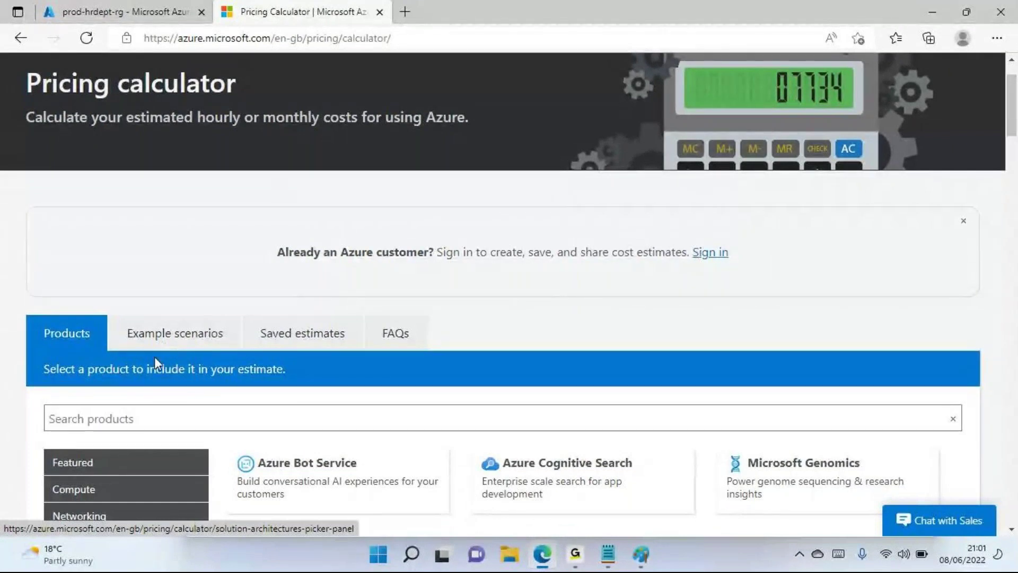
scroll(427, 351, down, 2)
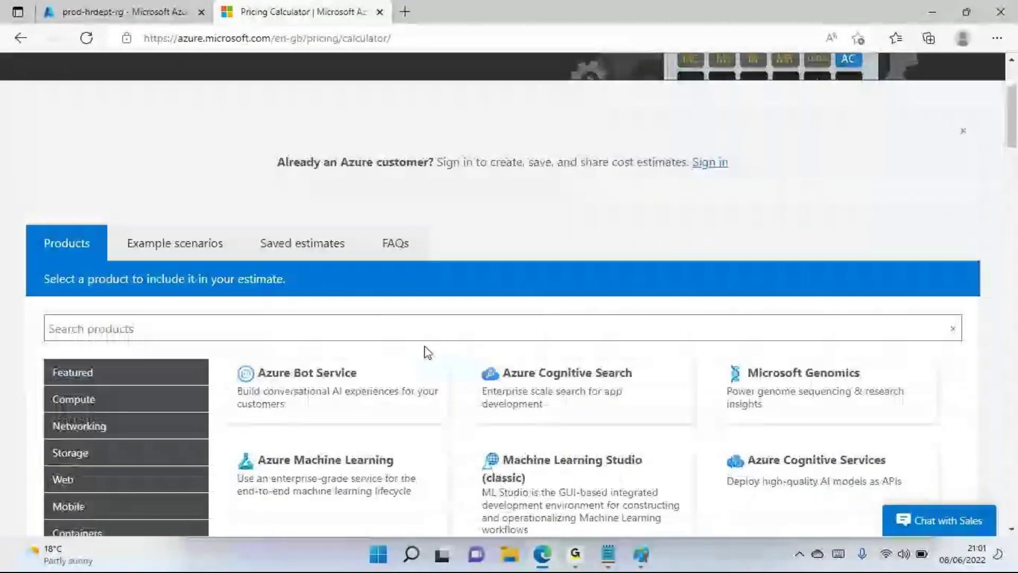
scroll(427, 351, down, 1)
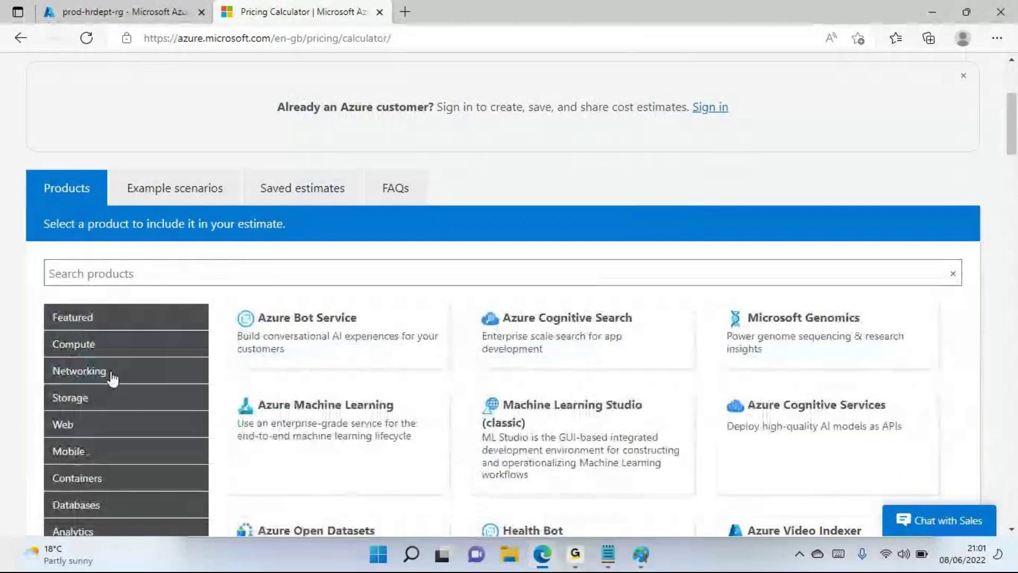
scroll(111, 378, up, 4)
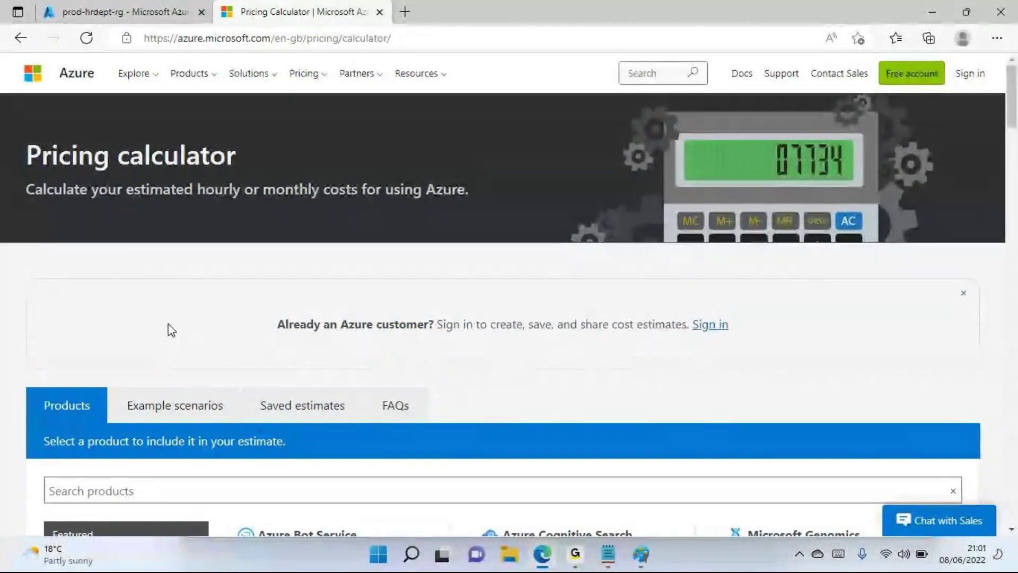
- Return to the Azure portal and view the cost alerts of the prod-hrdept-rg resource group
click(127, 12)
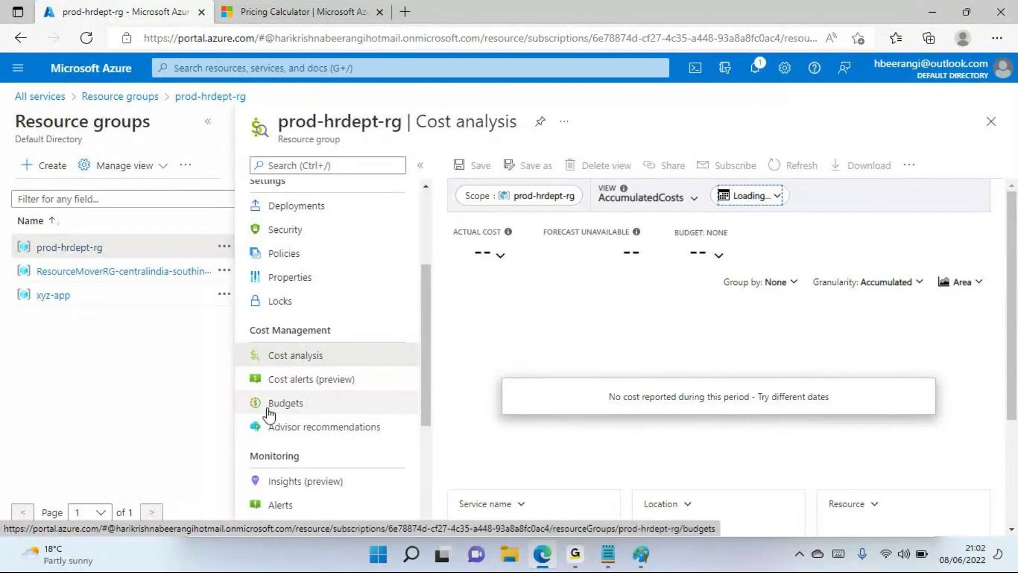
click(306, 387)
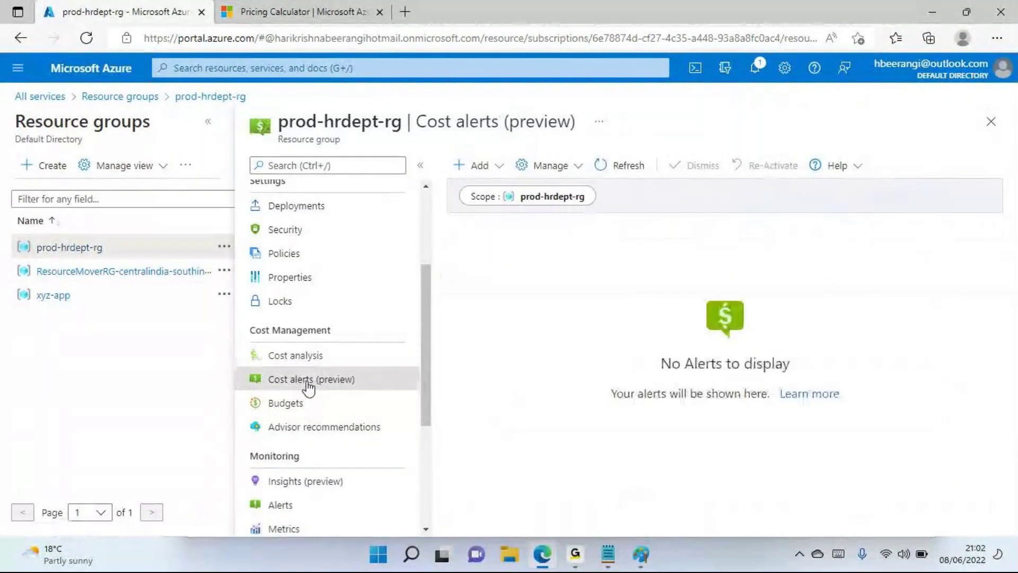
drag(403, 124, 285, 128)
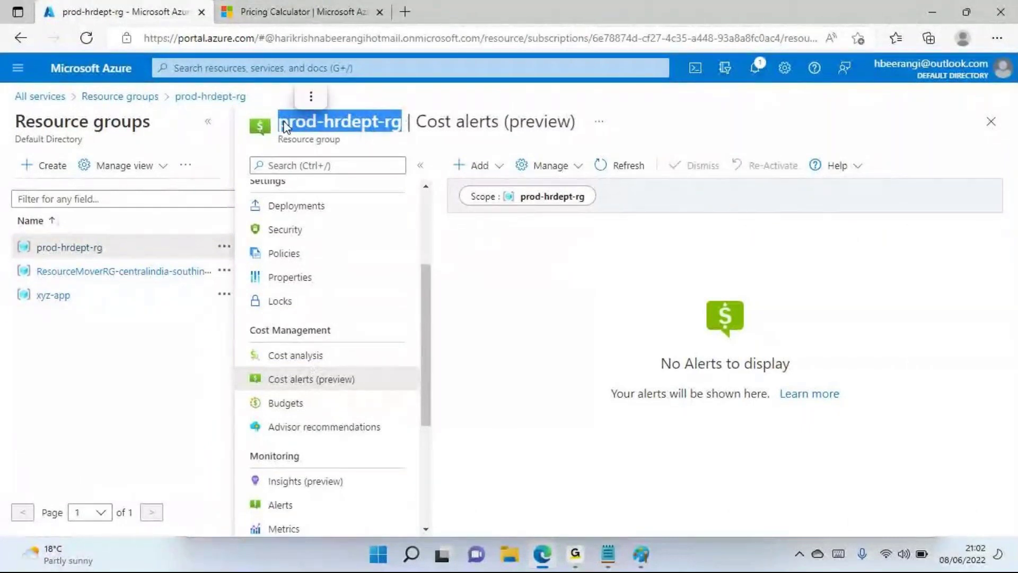
double_click(362, 123)
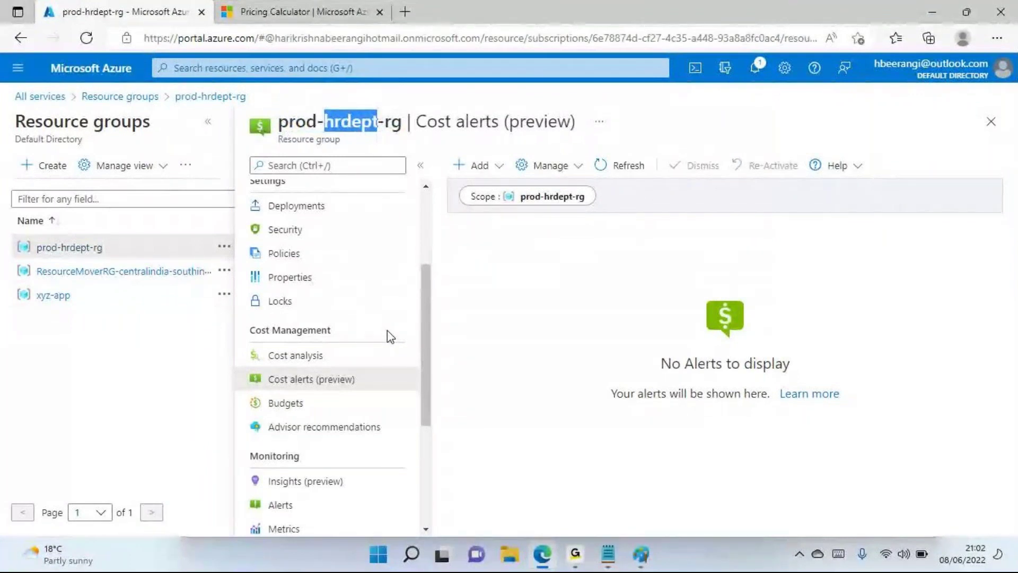
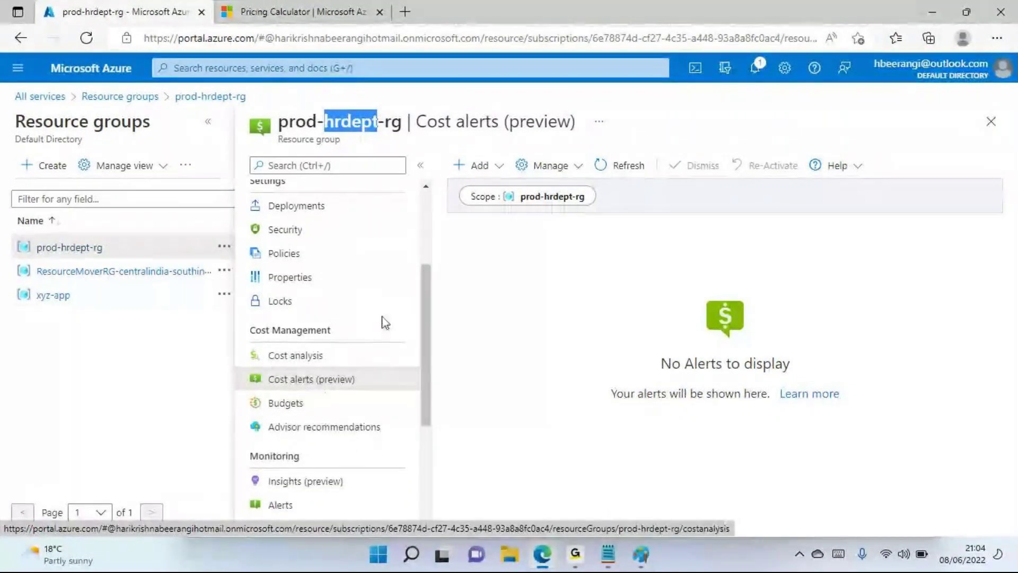
- Look over the resource group's monitoring options, open its Budgets page and examine the columns of the budget table
scroll(254, 350, down, 2)
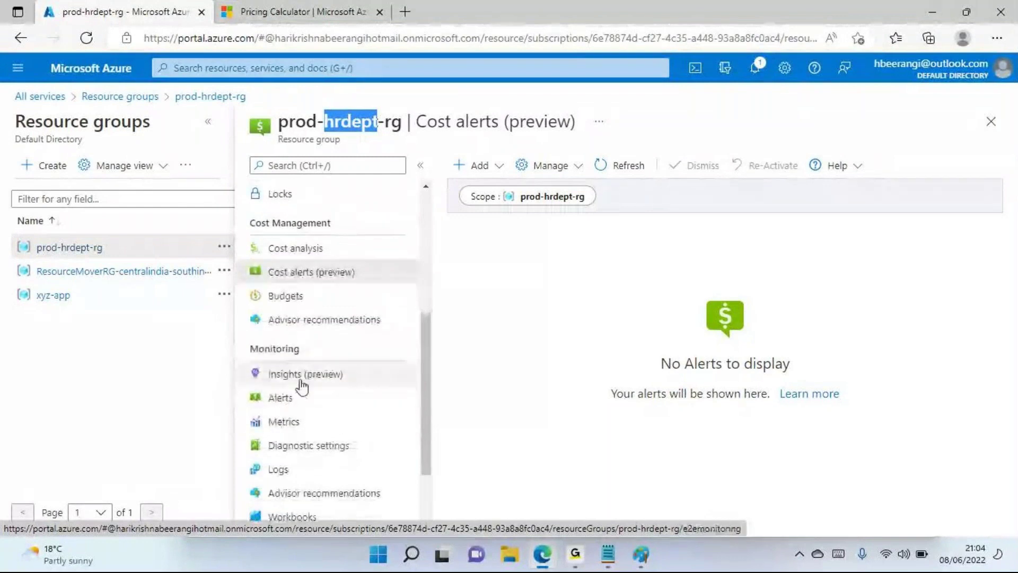
click(285, 402)
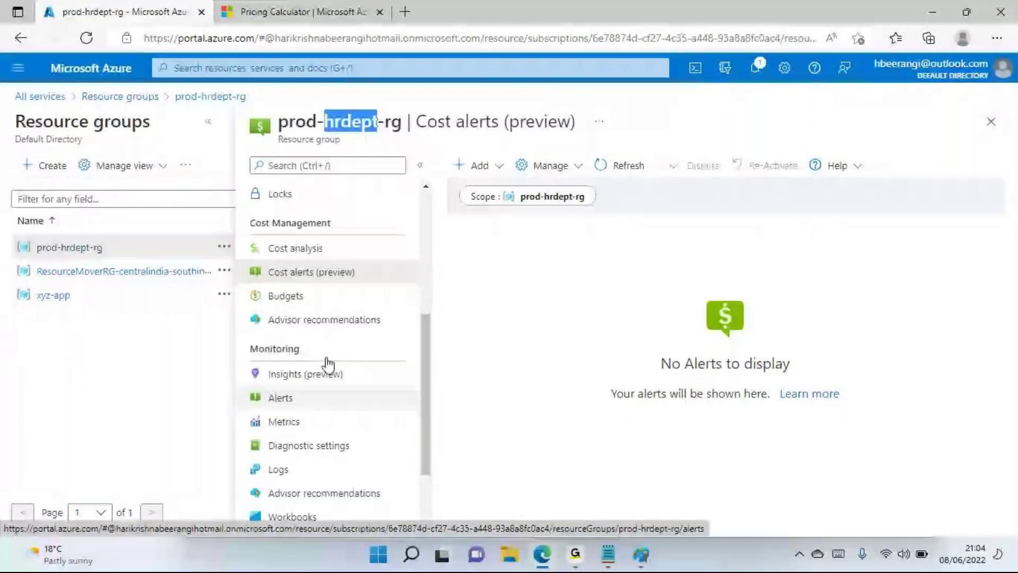
scroll(339, 350, up, 2)
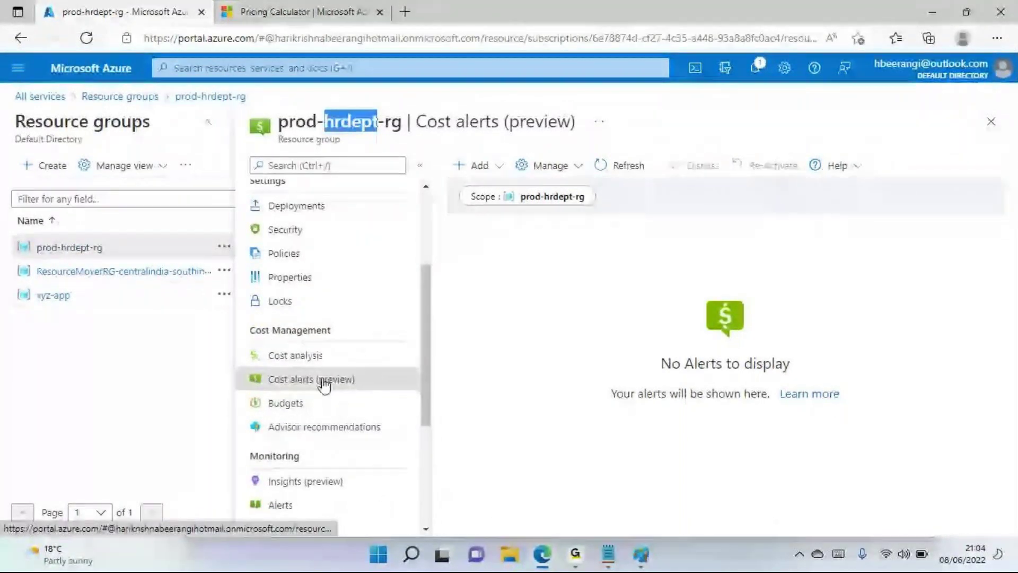
click(286, 407)
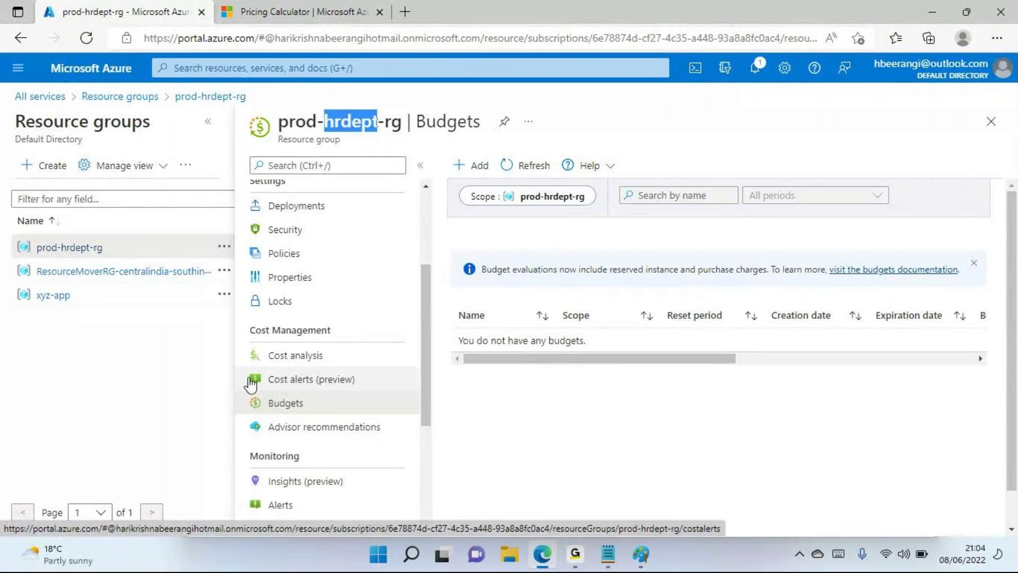
click(336, 389)
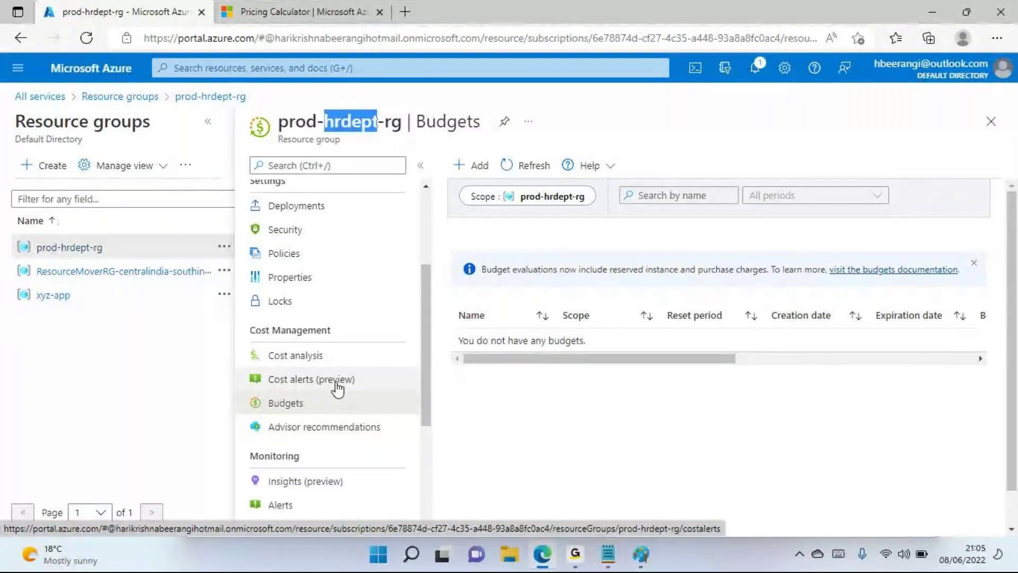
click(334, 387)
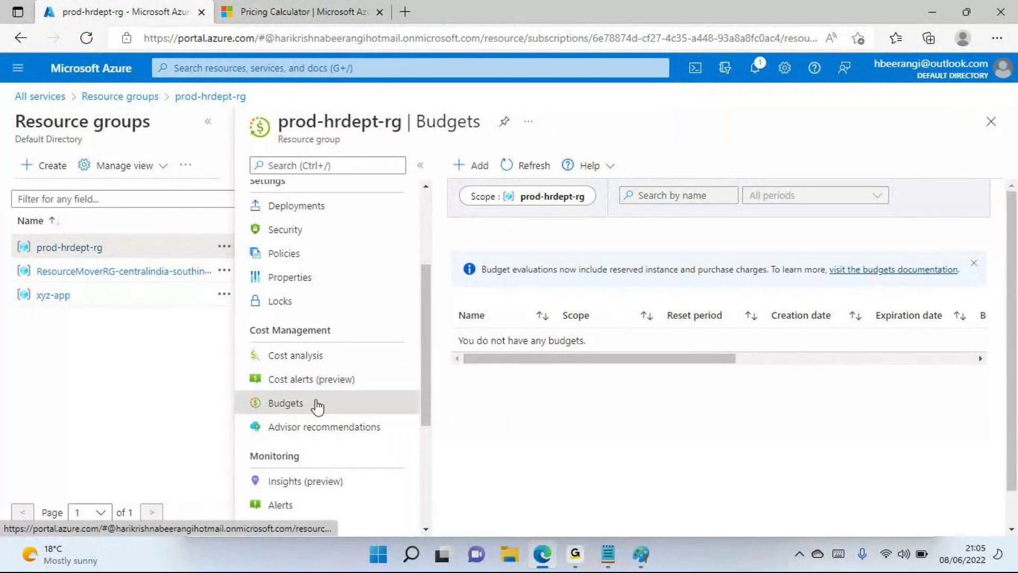
drag(557, 359, 773, 349)
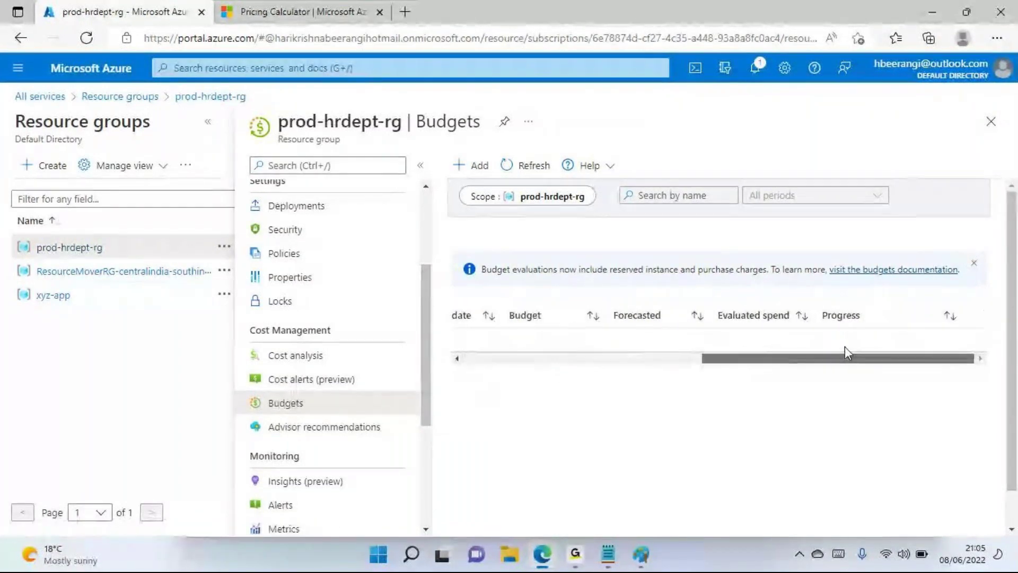
click(548, 358)
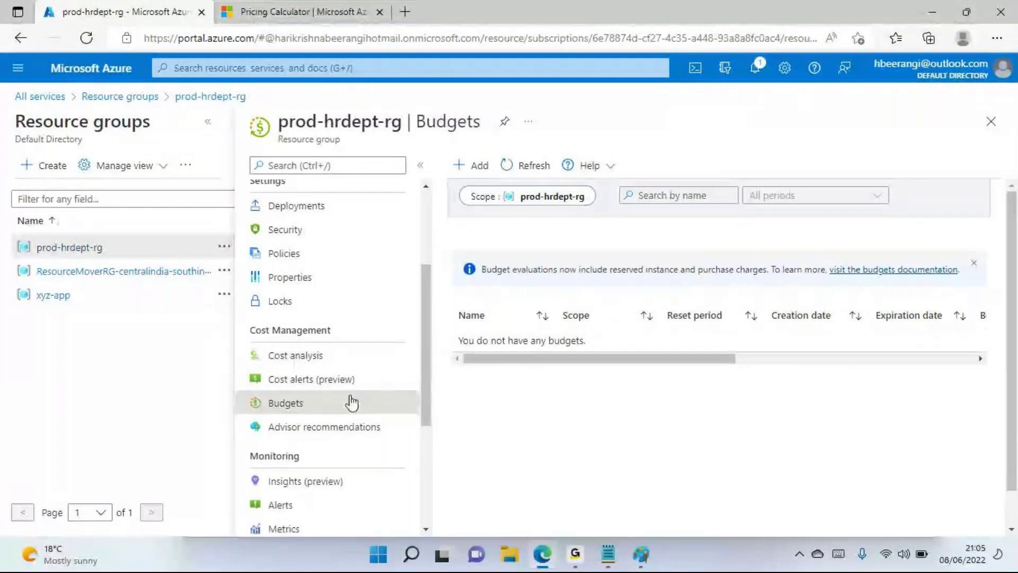
- Start a new budget for prod-hrdept-rg named Hrdept-Azurebudget with a Billing month reset period
click(474, 172)
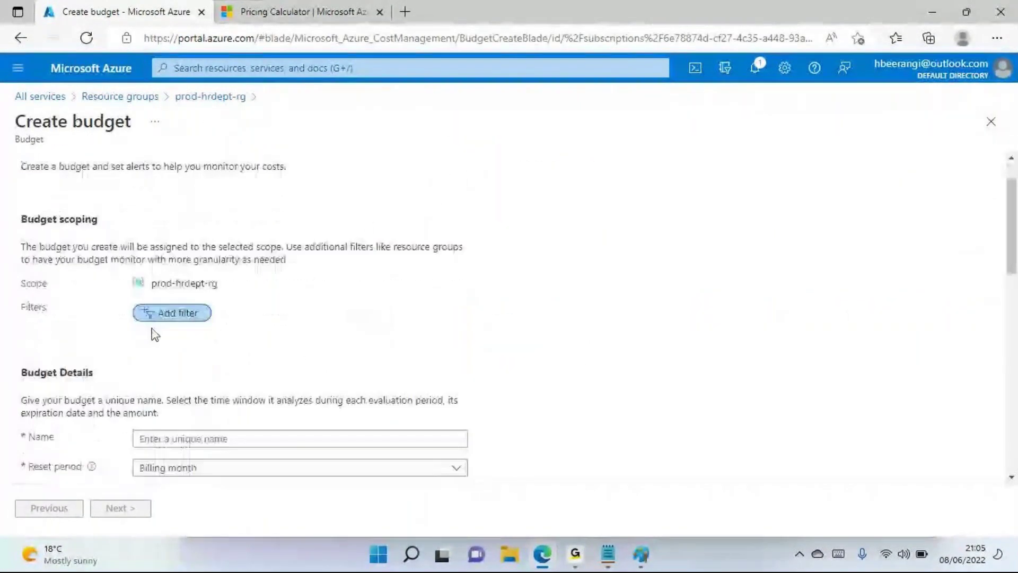
scroll(182, 303, down, 3)
scroll(182, 303, down, 2)
click(183, 239)
text(Hrdept-Azurebudget)
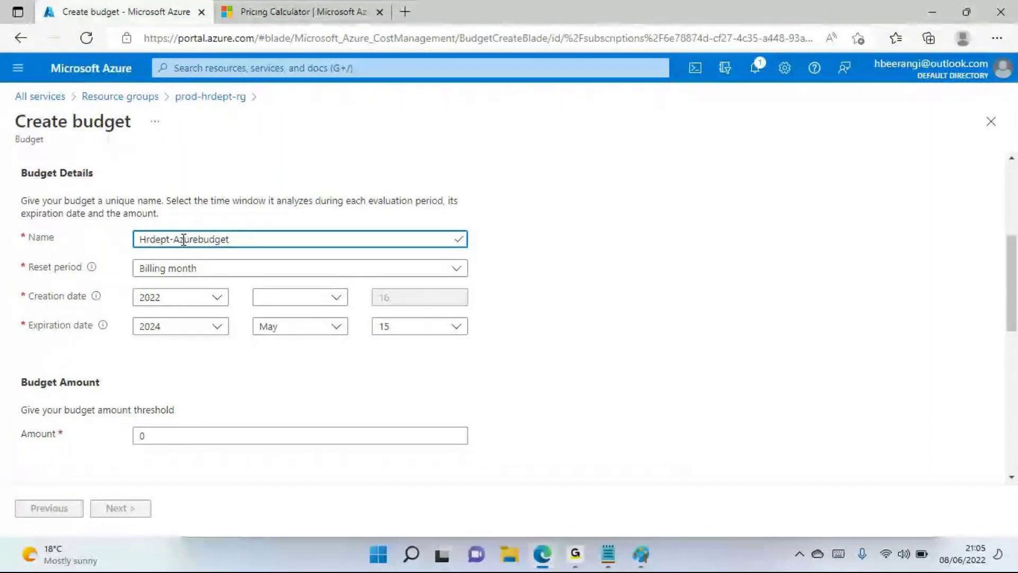
click(187, 267)
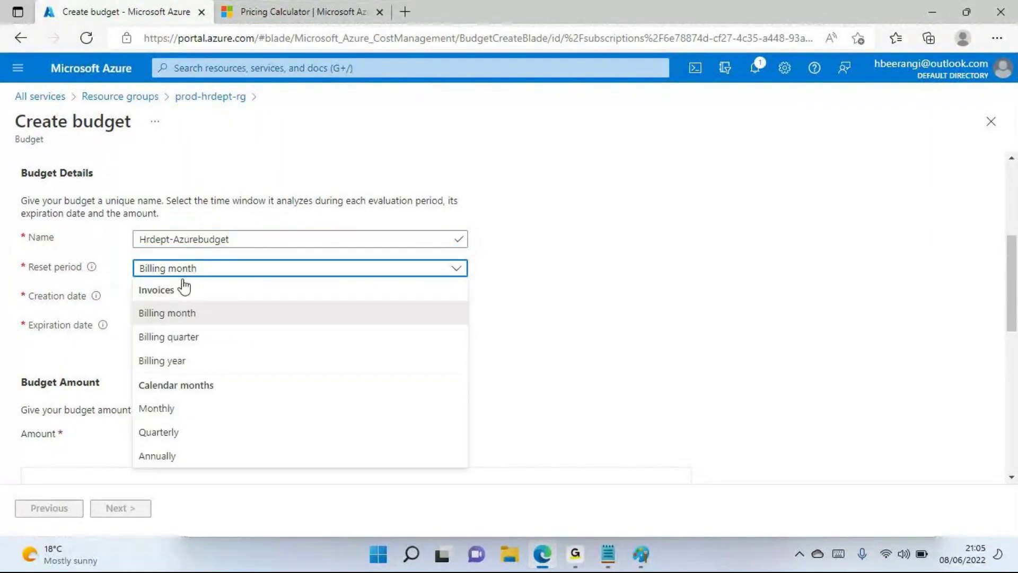
click(175, 314)
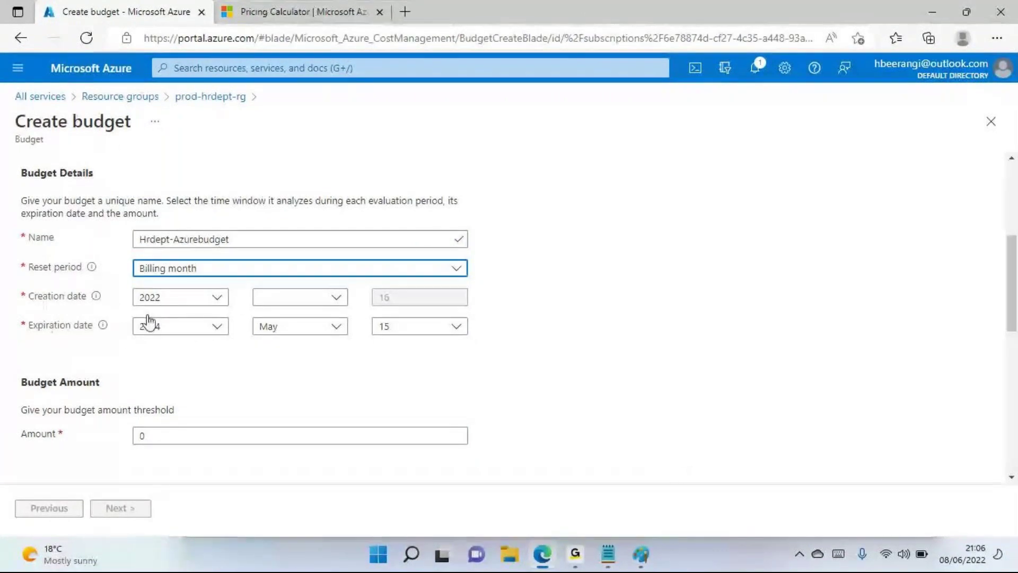
- Set the budget's expiration year to 2023 and its creation month to June
click(216, 325)
click(170, 158)
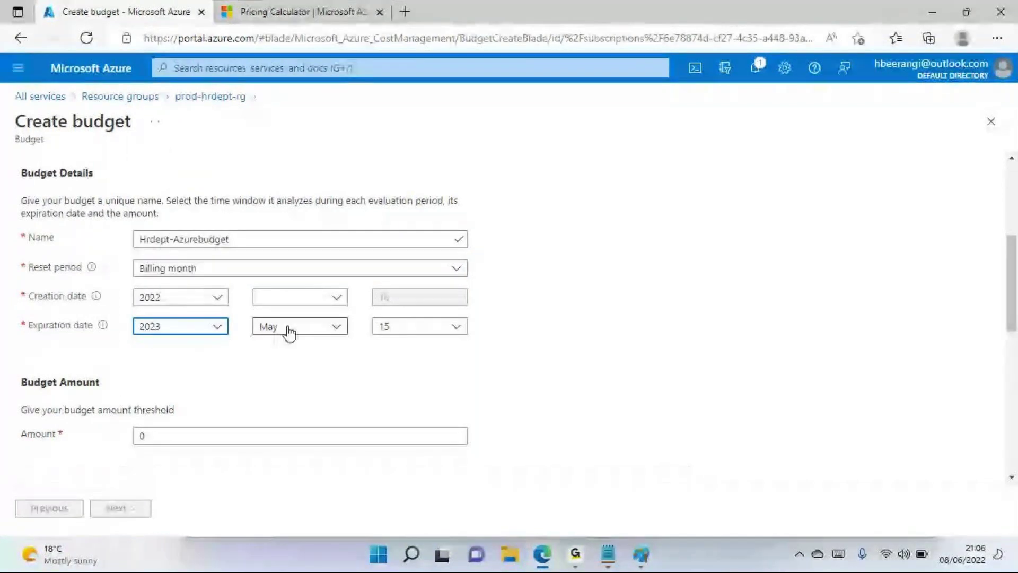
click(334, 298)
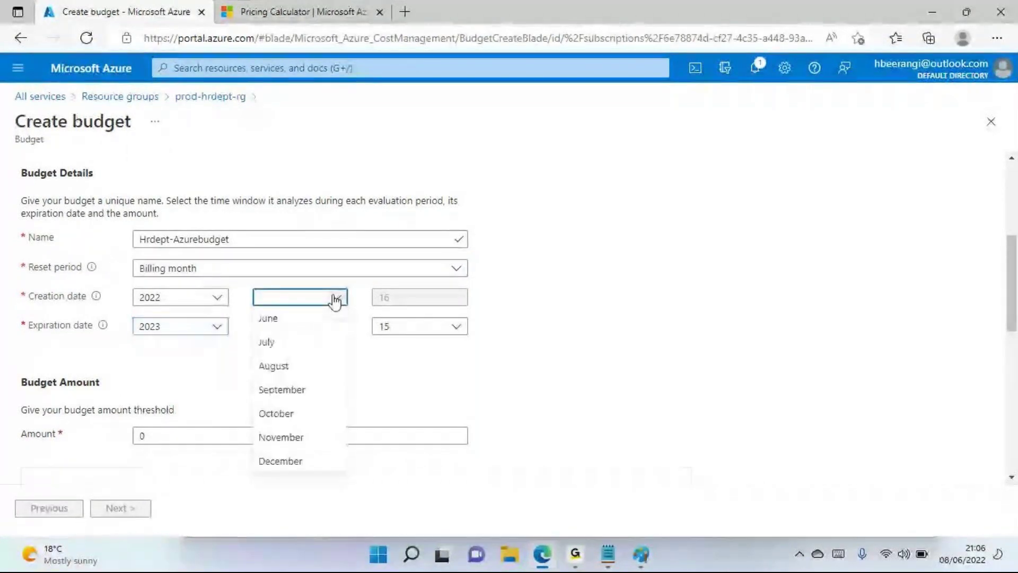
click(277, 320)
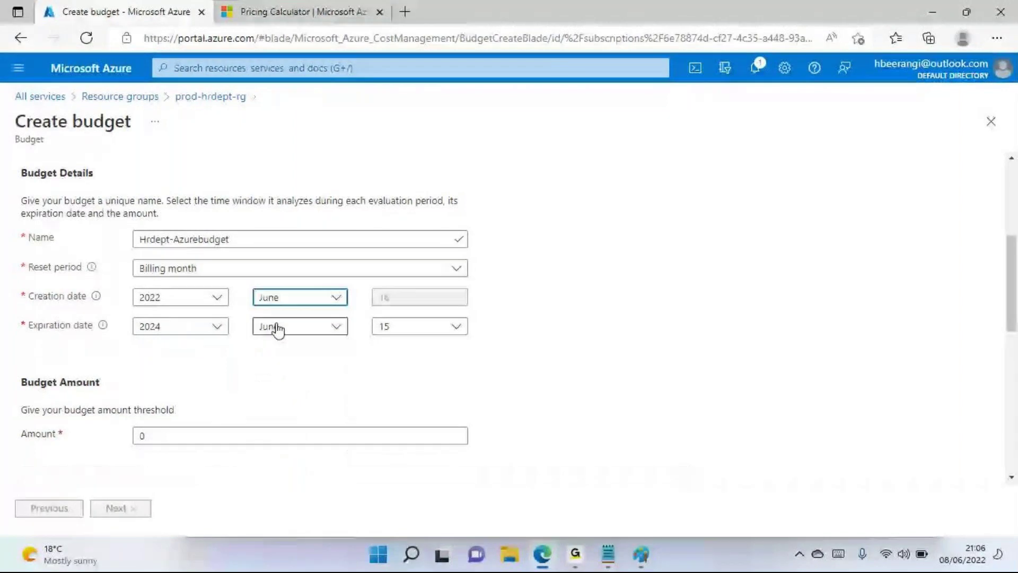
- Try July as the budget's creation month and switch it back to June
click(293, 296)
click(285, 342)
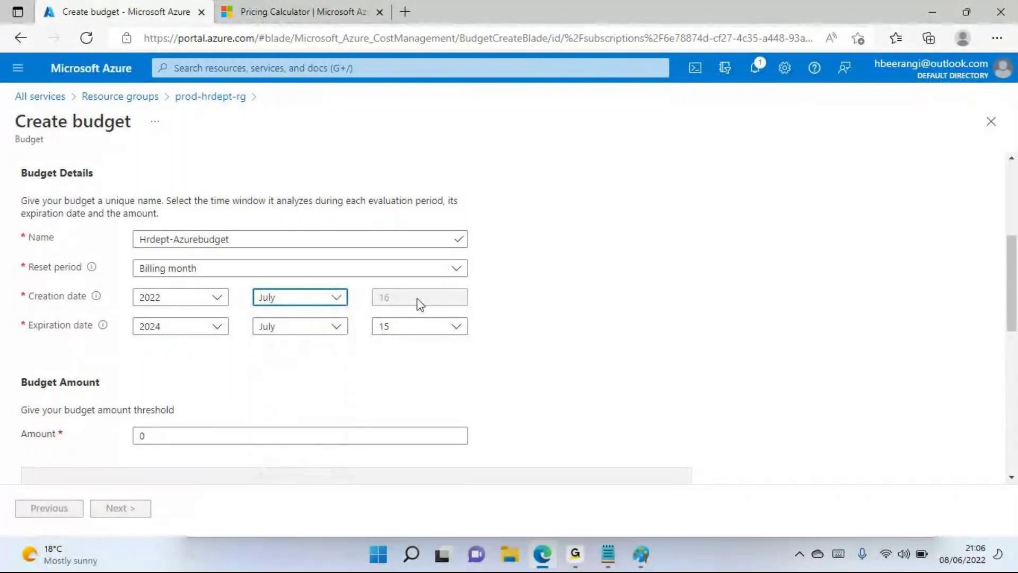
double_click(403, 303)
click(336, 298)
click(284, 321)
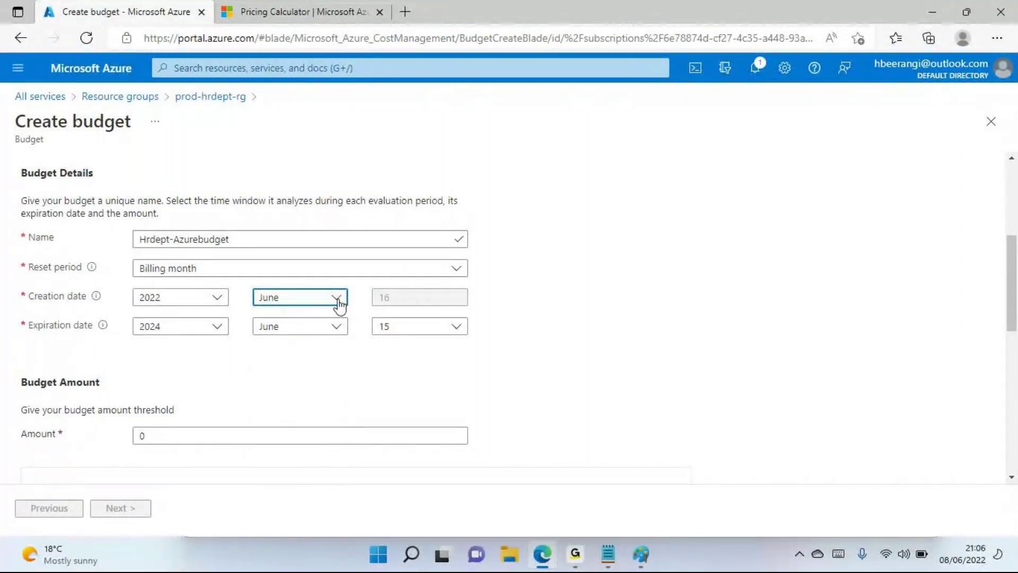
- Enter 100000 as the budget amount threshold
scroll(420, 325, down, 2)
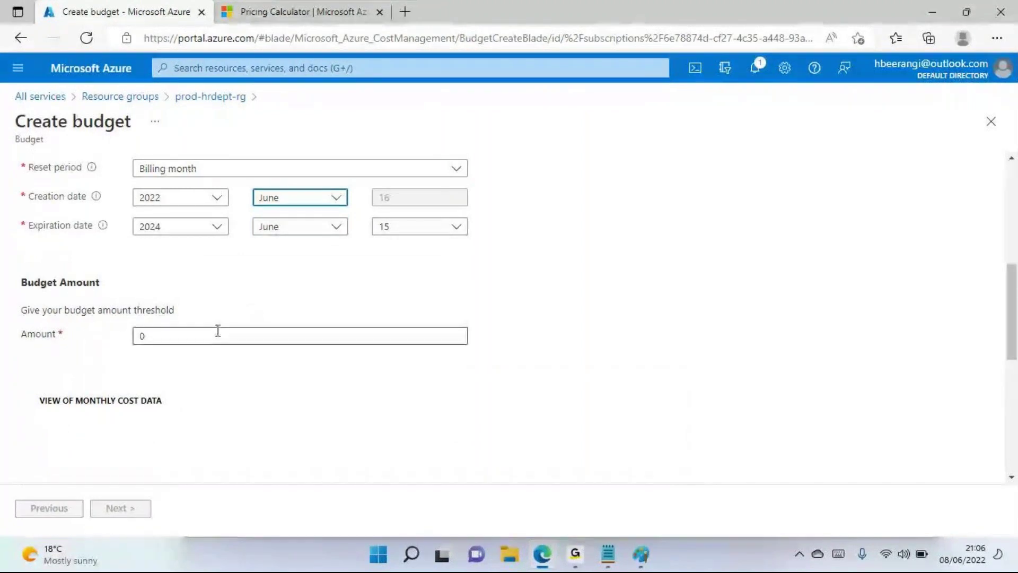
scroll(216, 331, down, 5)
scroll(187, 314, up, 4)
click(173, 289)
key(BackSpace)
text(100000)
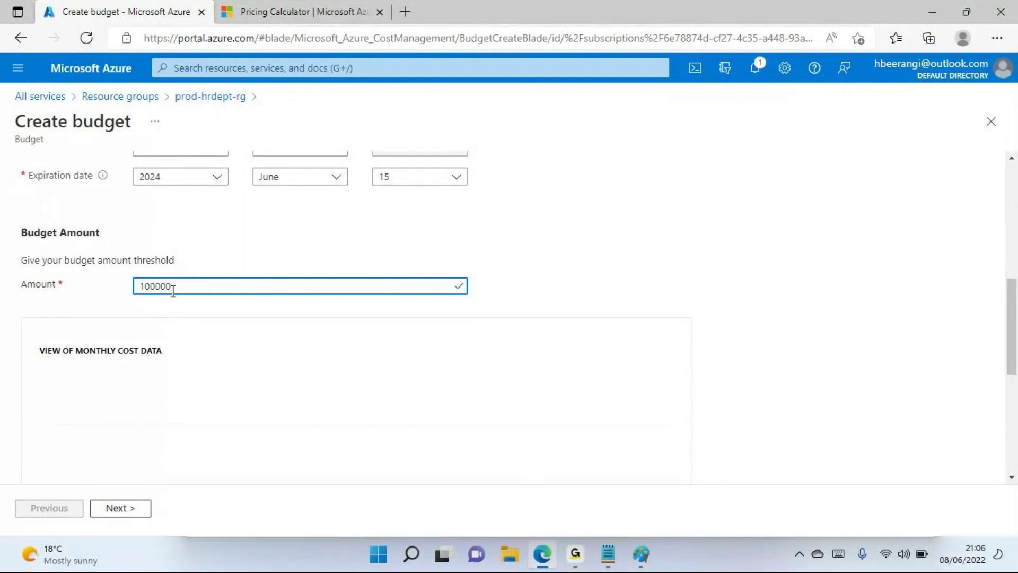
click(643, 238)
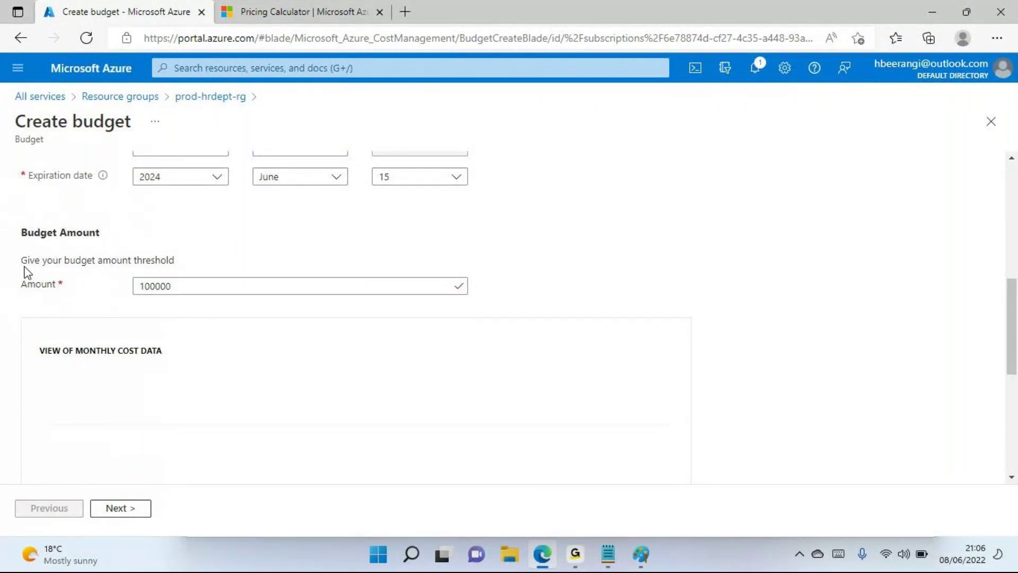
- Set the budget amount threshold to 75000
drag(58, 262, 170, 268)
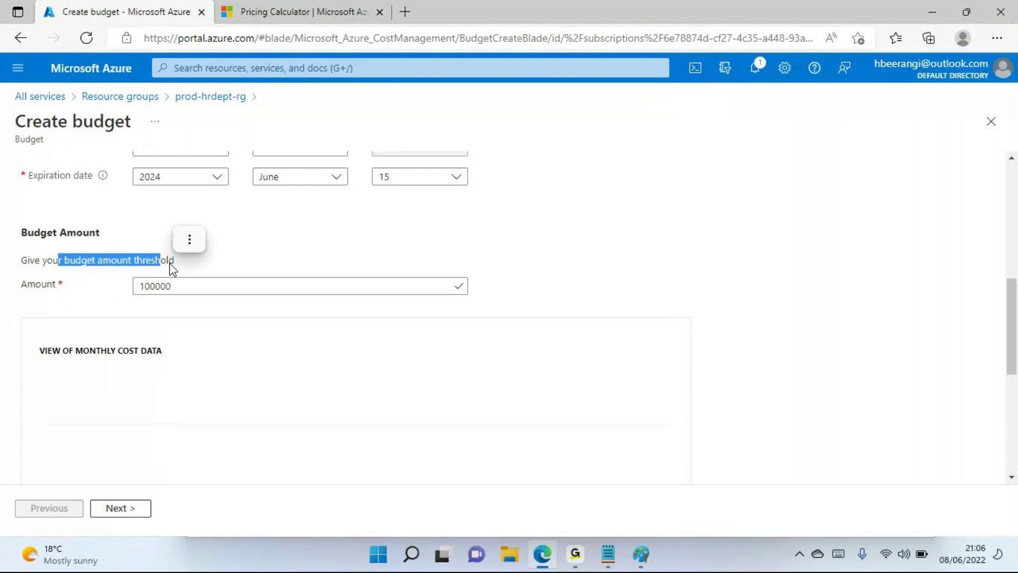
double_click(178, 286)
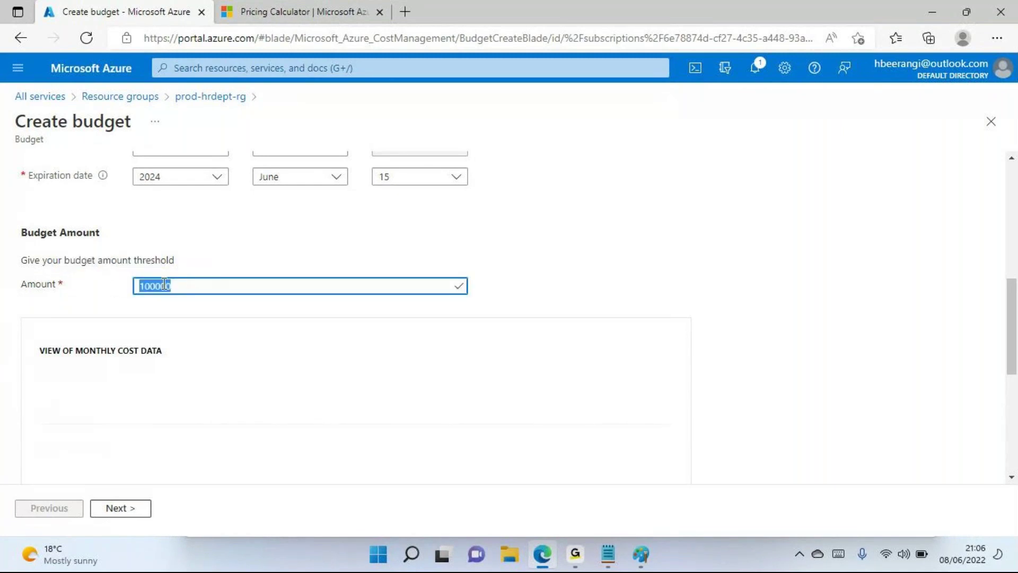
text(75000)
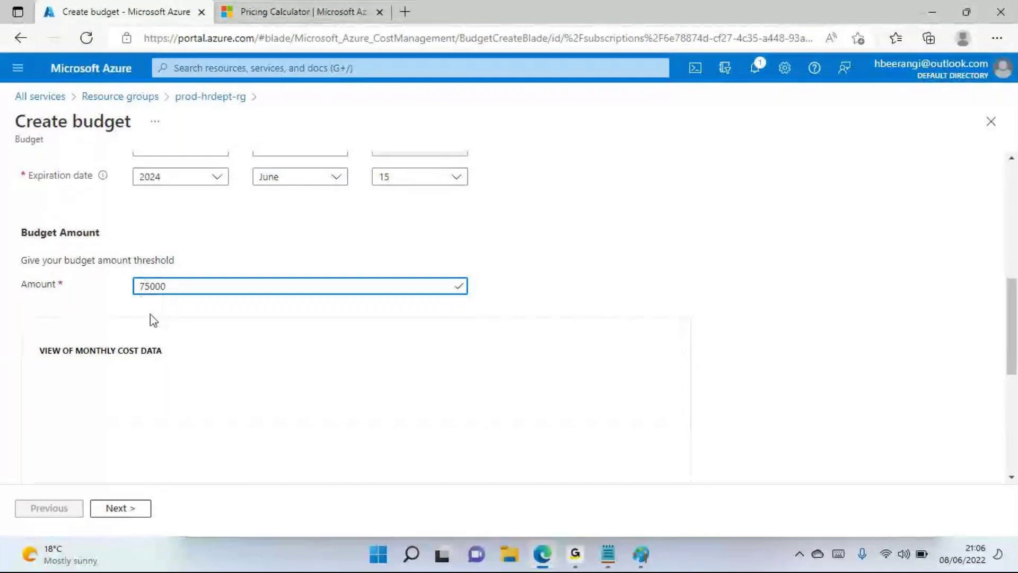
- Proceed to the budget's alert settings and set the first alert condition's type to Forecasted, trying Actual first
scroll(136, 312, down, 5)
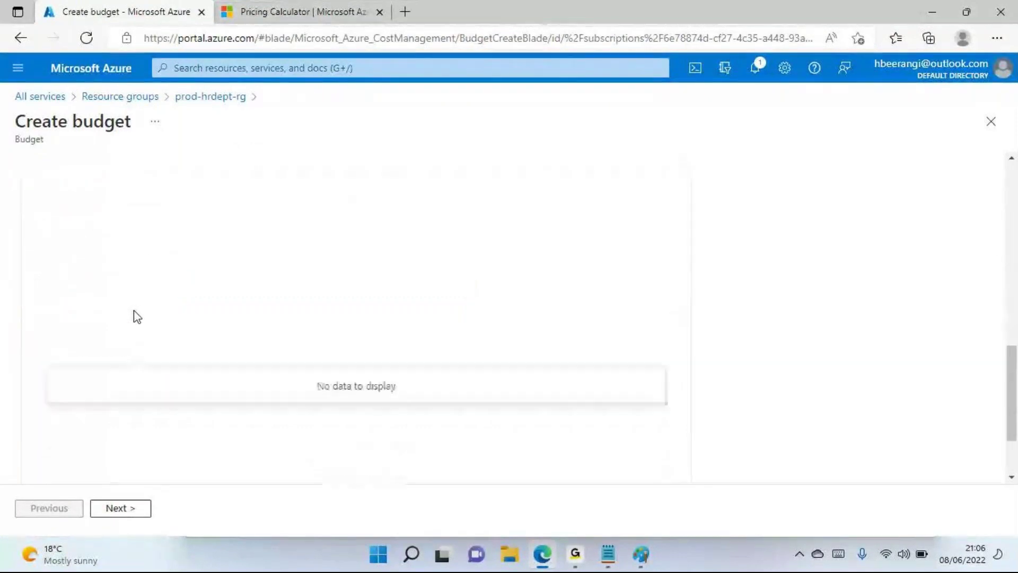
click(126, 508)
scroll(220, 291, down, 1)
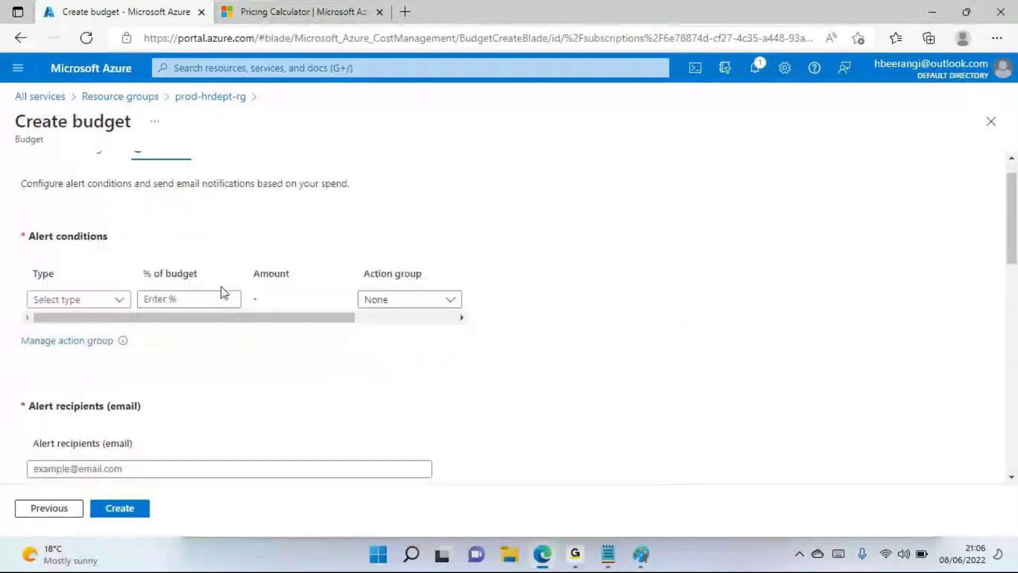
click(113, 283)
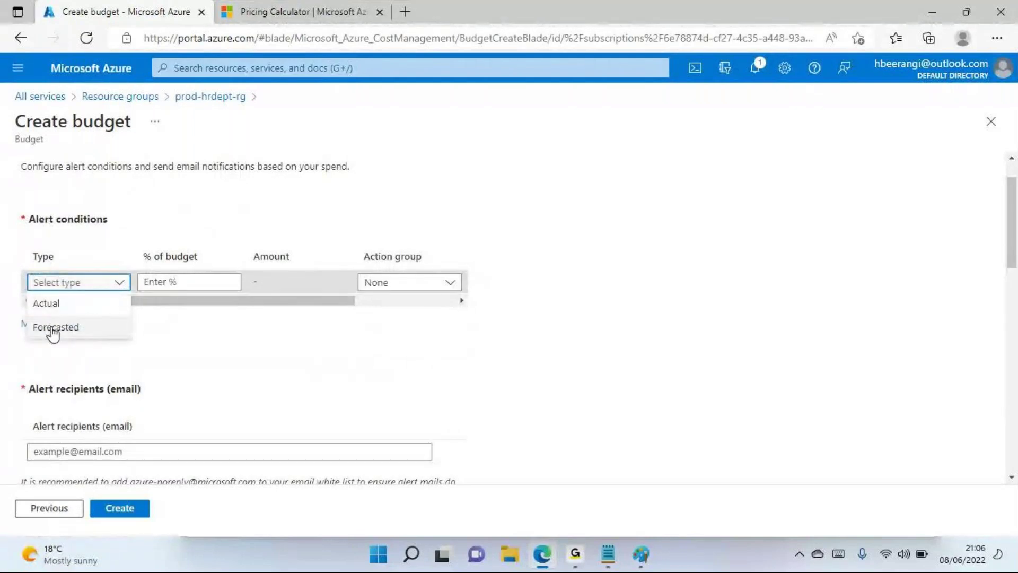
click(52, 304)
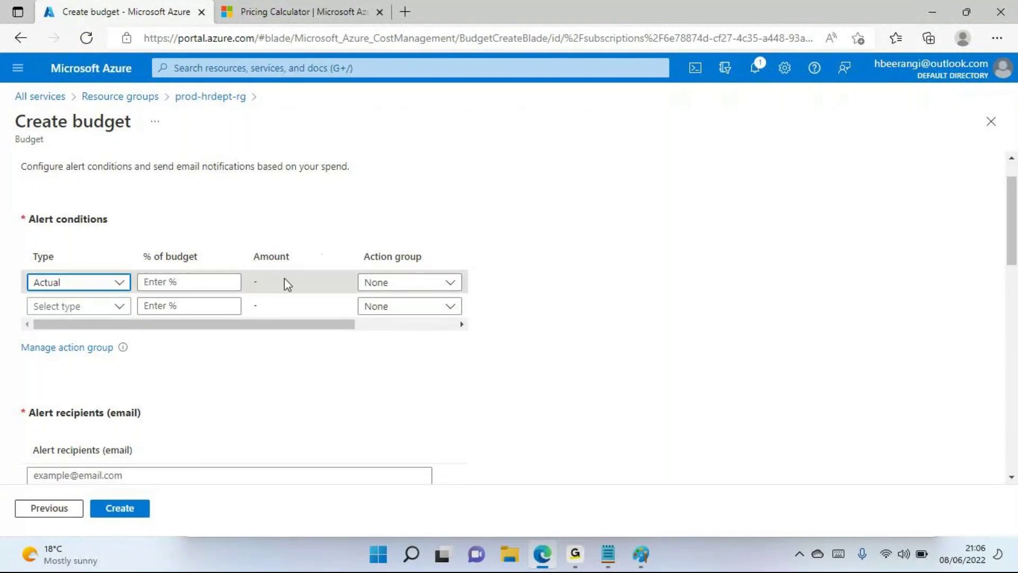
click(104, 284)
click(57, 328)
- Examine the alert recipient settings and the languages available for the budget's alert emails
scroll(130, 356, down, 5)
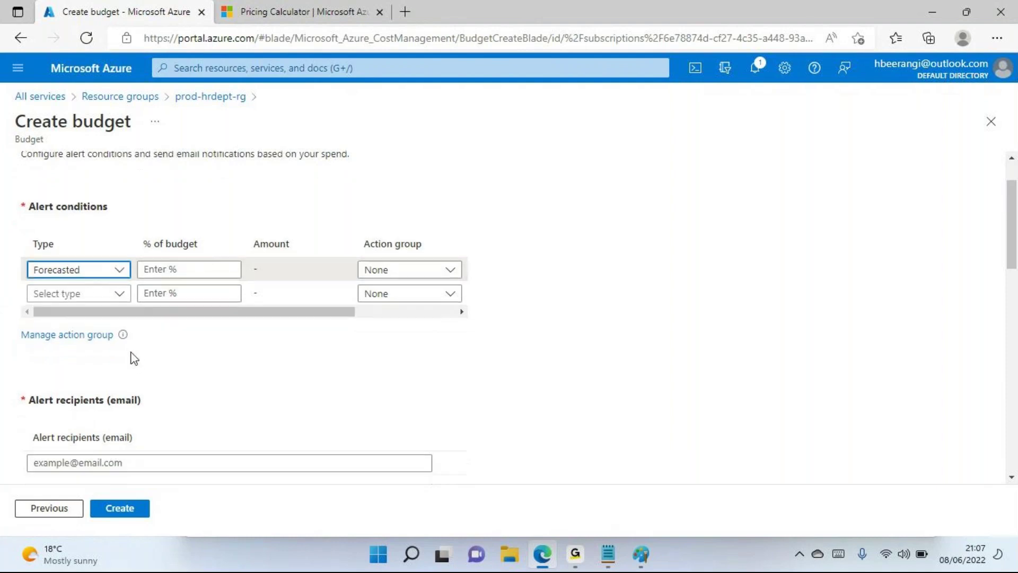
click(77, 223)
click(550, 287)
scroll(227, 355, down, 3)
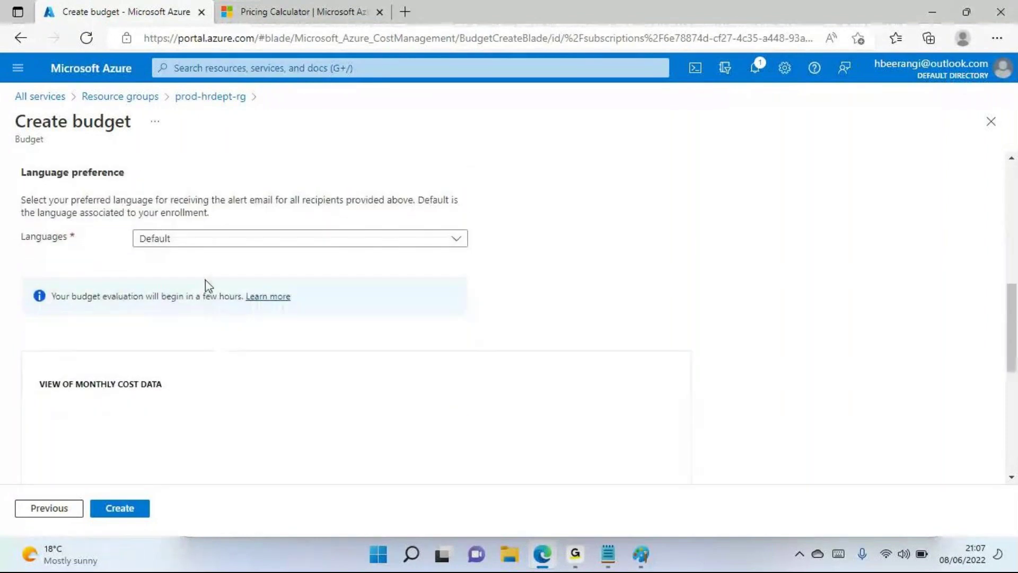
click(202, 237)
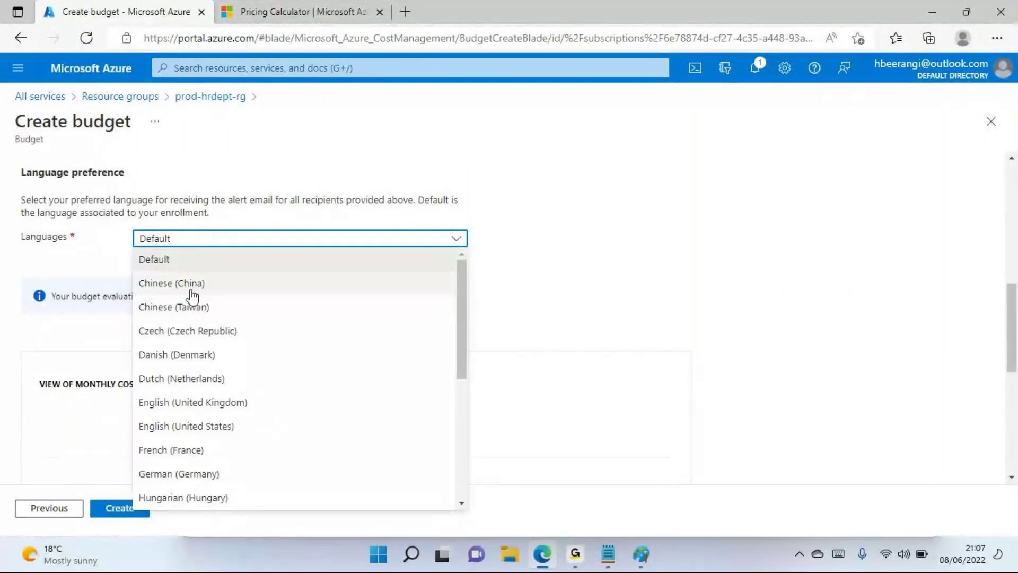
scroll(175, 355, down, 1)
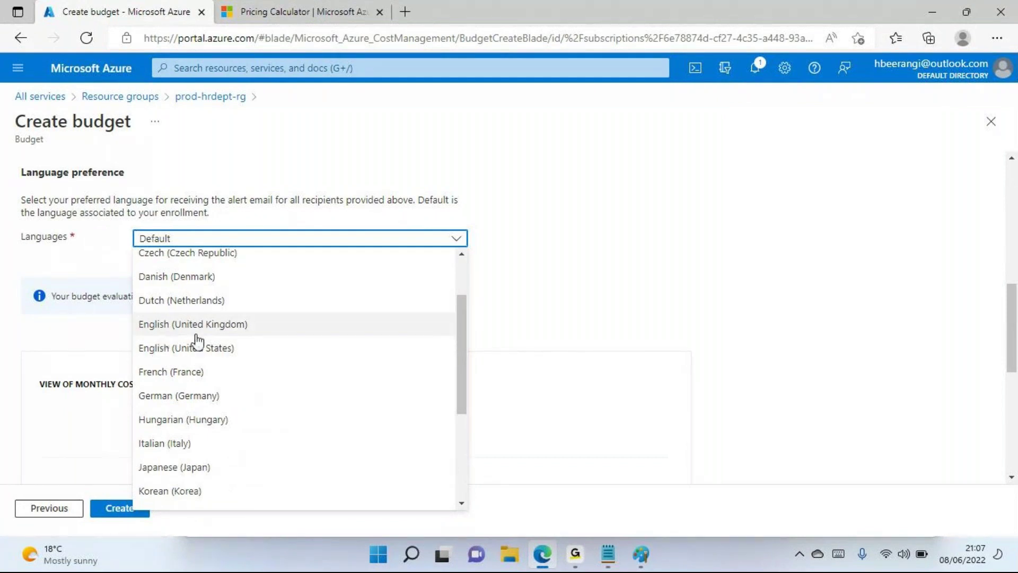
scroll(187, 417, down, 1)
scroll(184, 416, down, 2)
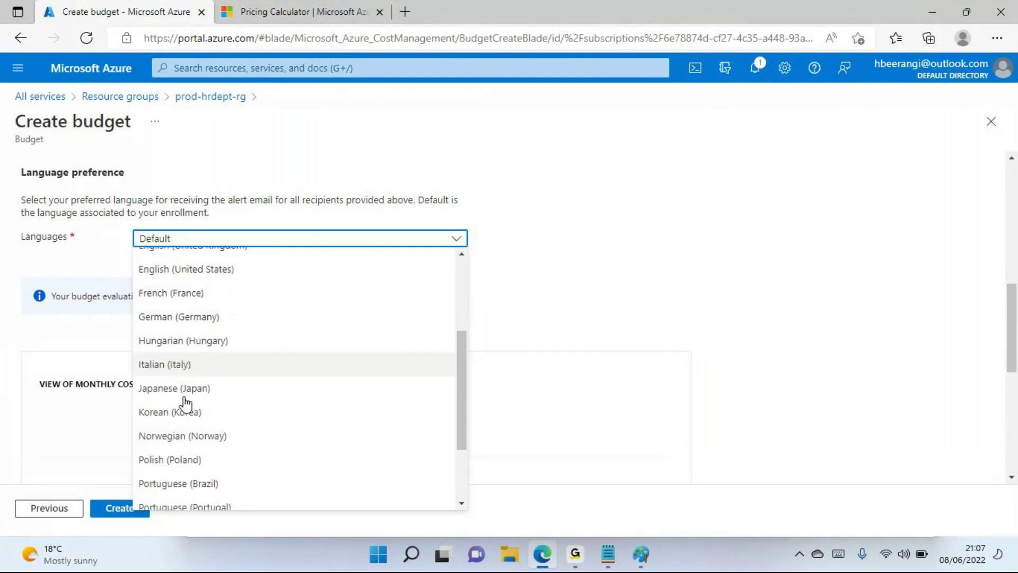
scroll(182, 435, down, 2)
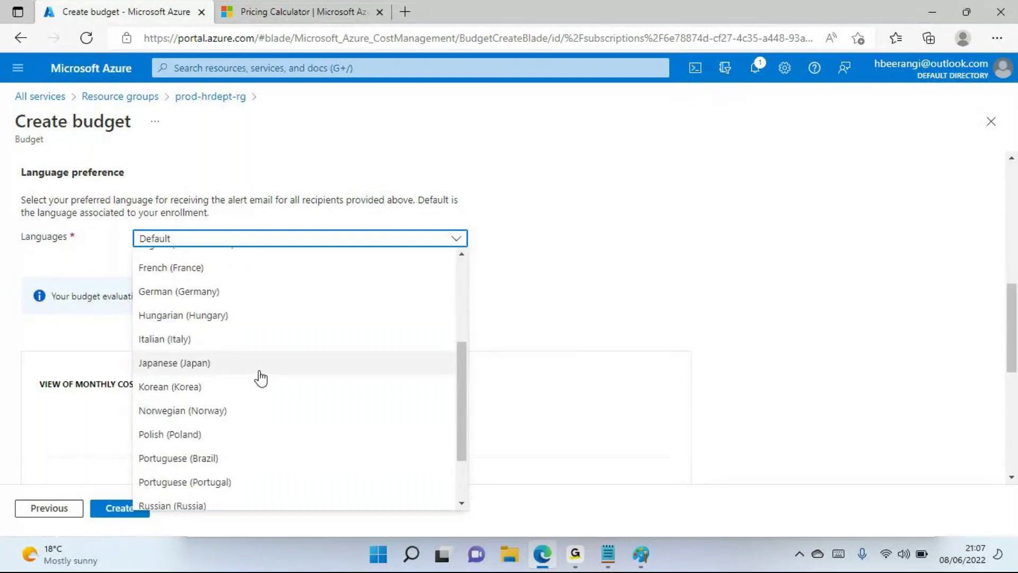
scroll(200, 350, up, 4)
scroll(200, 324, up, 1)
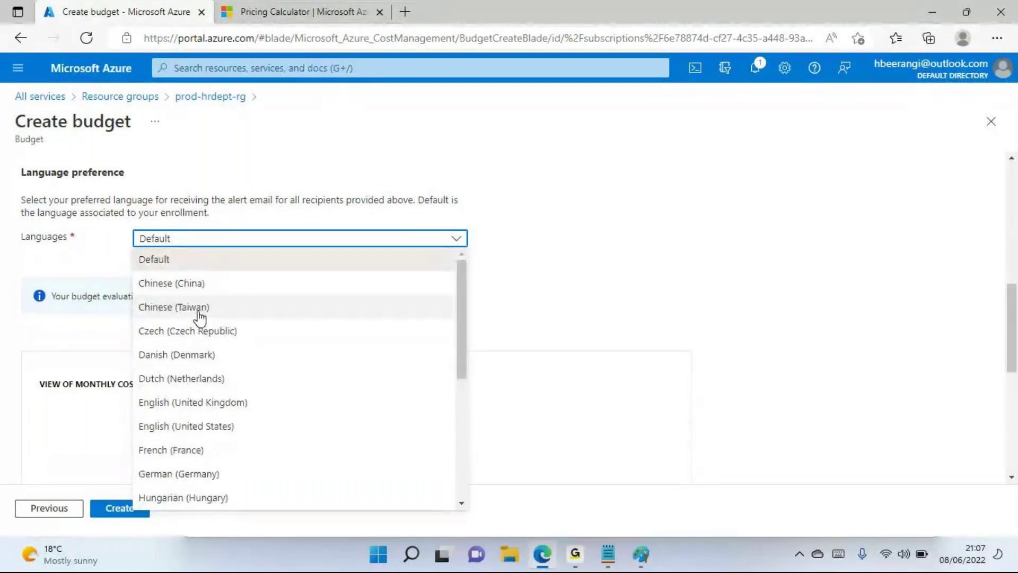
scroll(282, 306, down, 5)
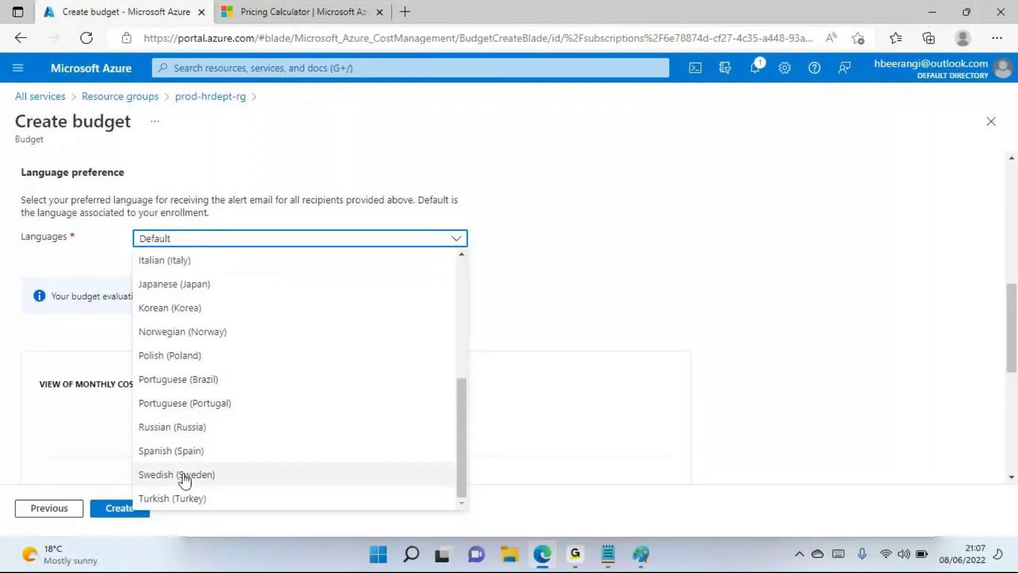
click(693, 218)
- Leave the budget creation form, discarding its unsaved entries, and look over the Cost Management and Monitoring options of prod-hrdept-rg
scroll(360, 314, up, 8)
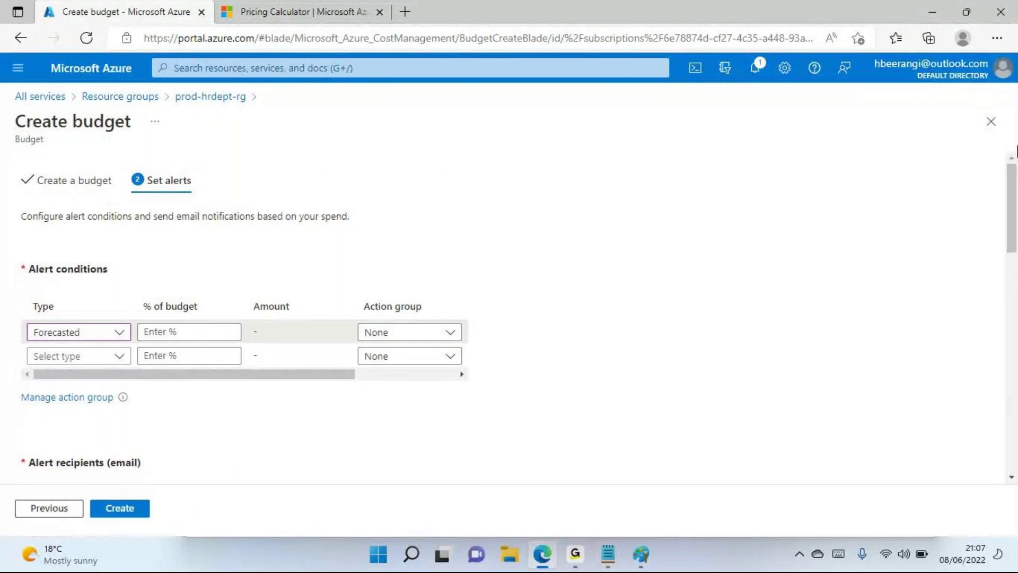
click(996, 127)
click(590, 126)
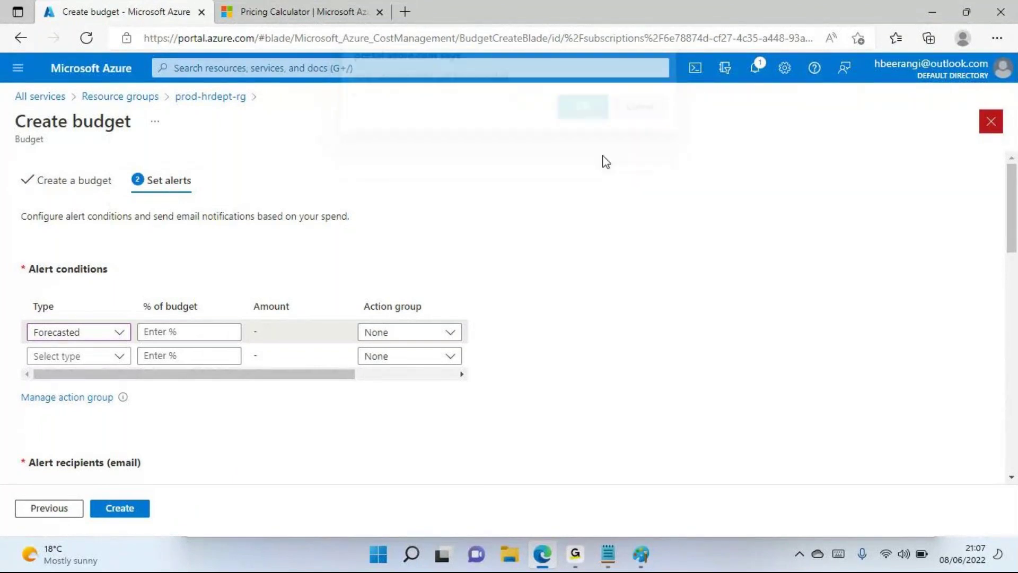
scroll(328, 466, down, 1)
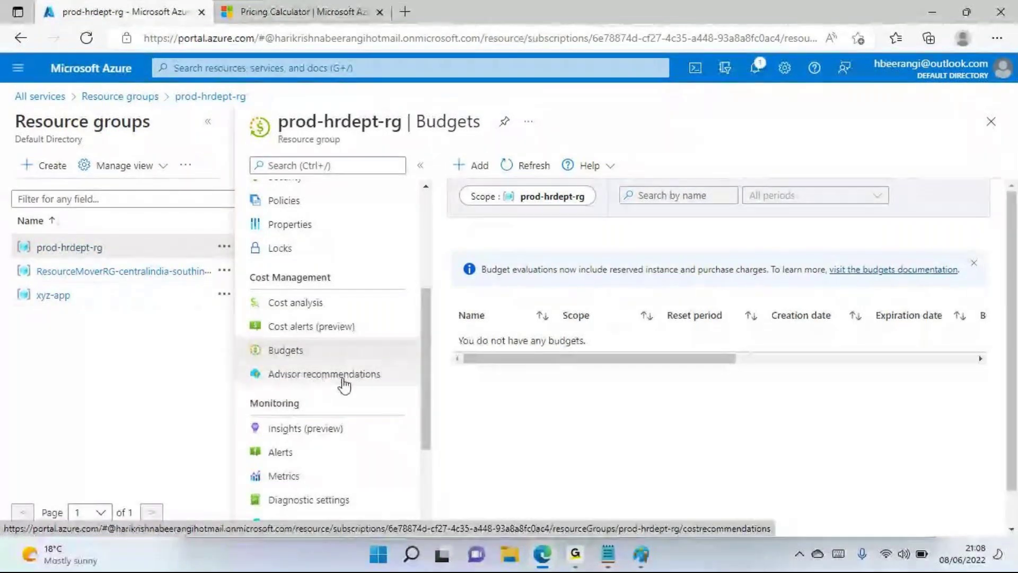
scroll(344, 385, down, 2)
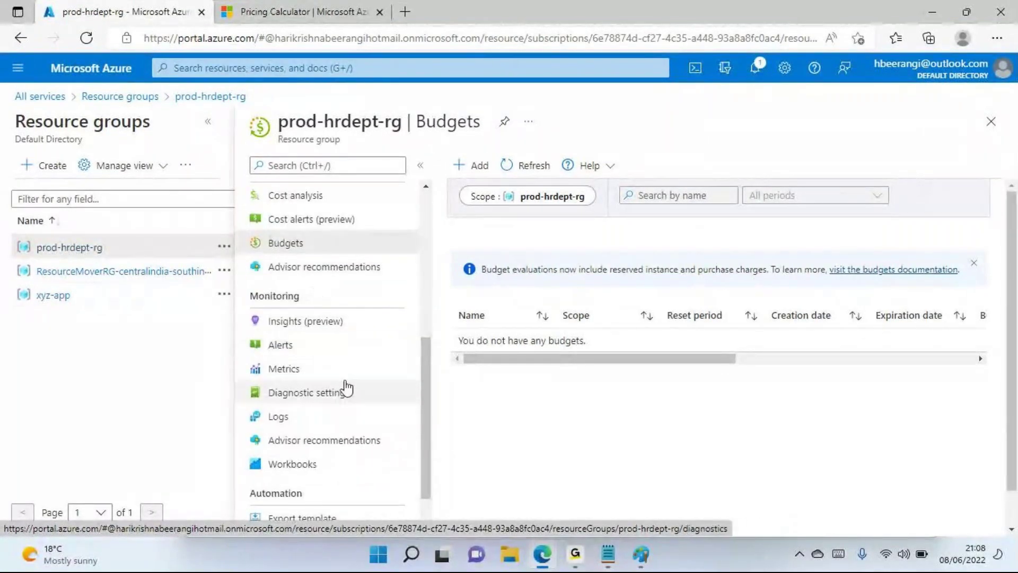